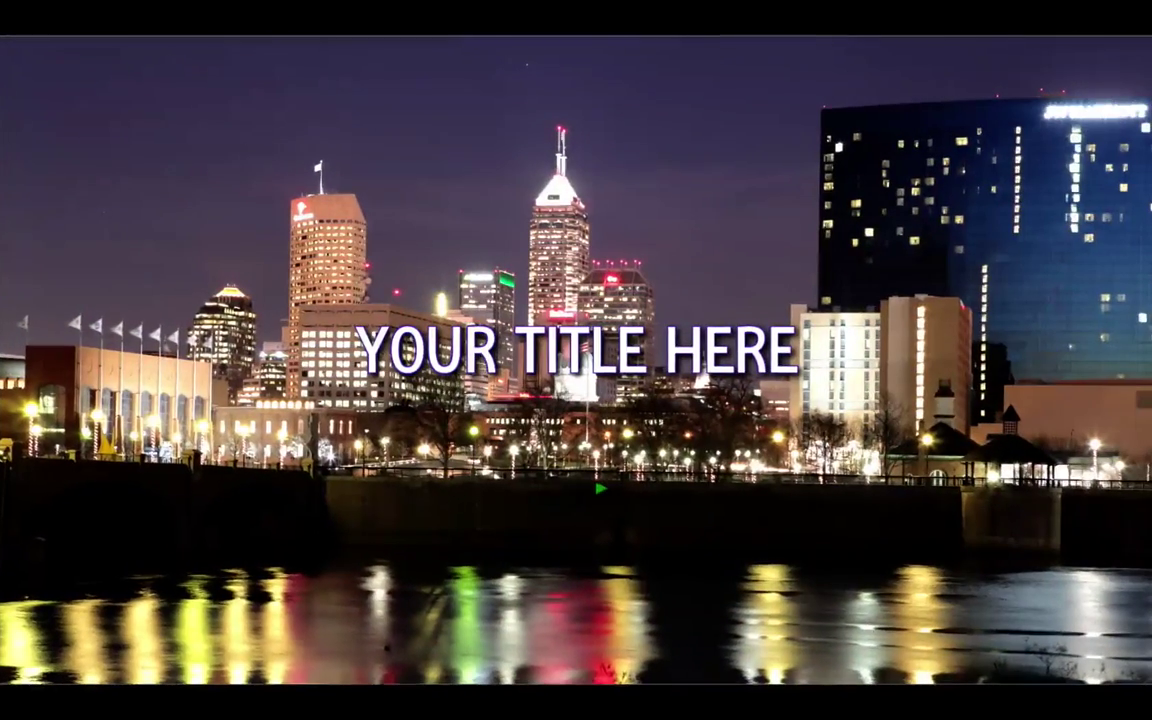
# Leave full-screen playback, go to 00:00:34+03 in PANELS MAIN COMP SEQ and open the CFX editor for the lower V1.1 segment
pyautogui.press('space')
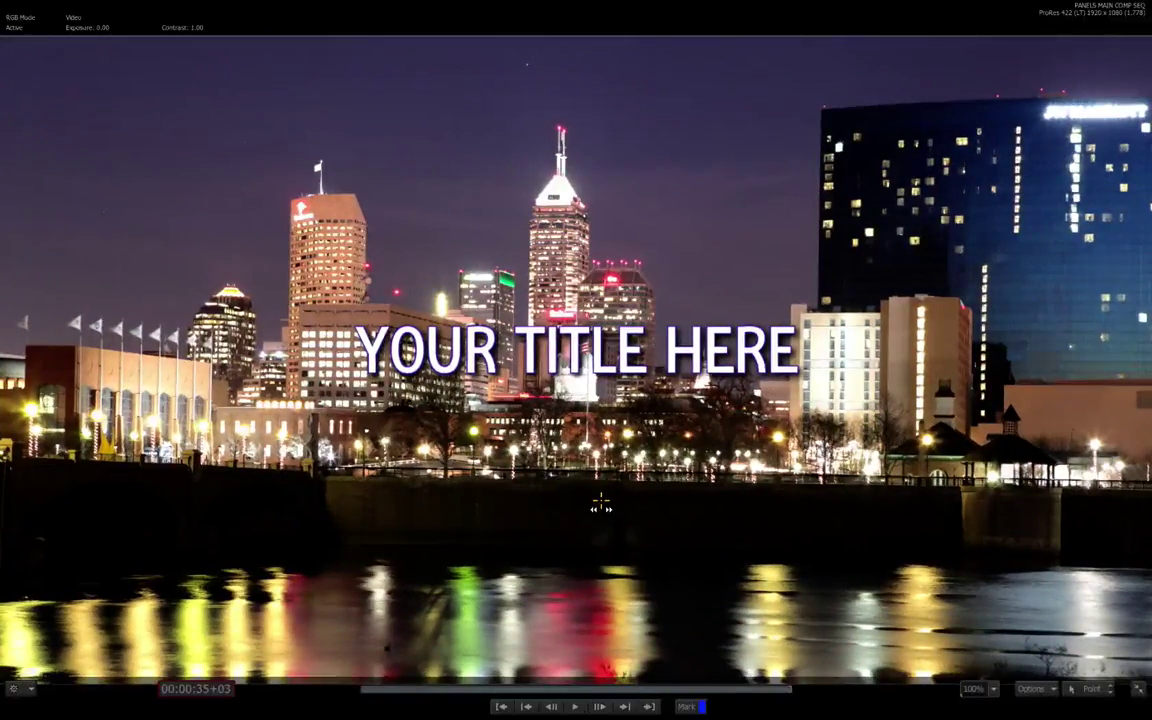
pyautogui.press('Escape')
pyautogui.moveTo(388, 660); pyautogui.dragTo(1071, 646)
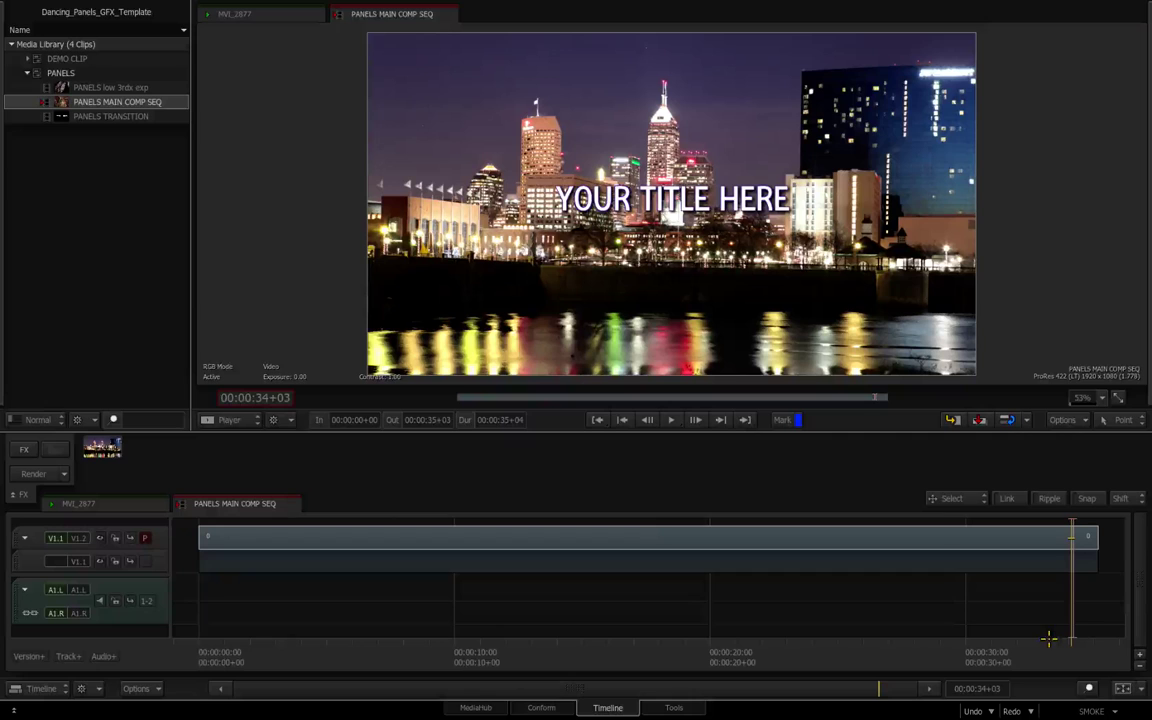
pyautogui.click(225, 561)
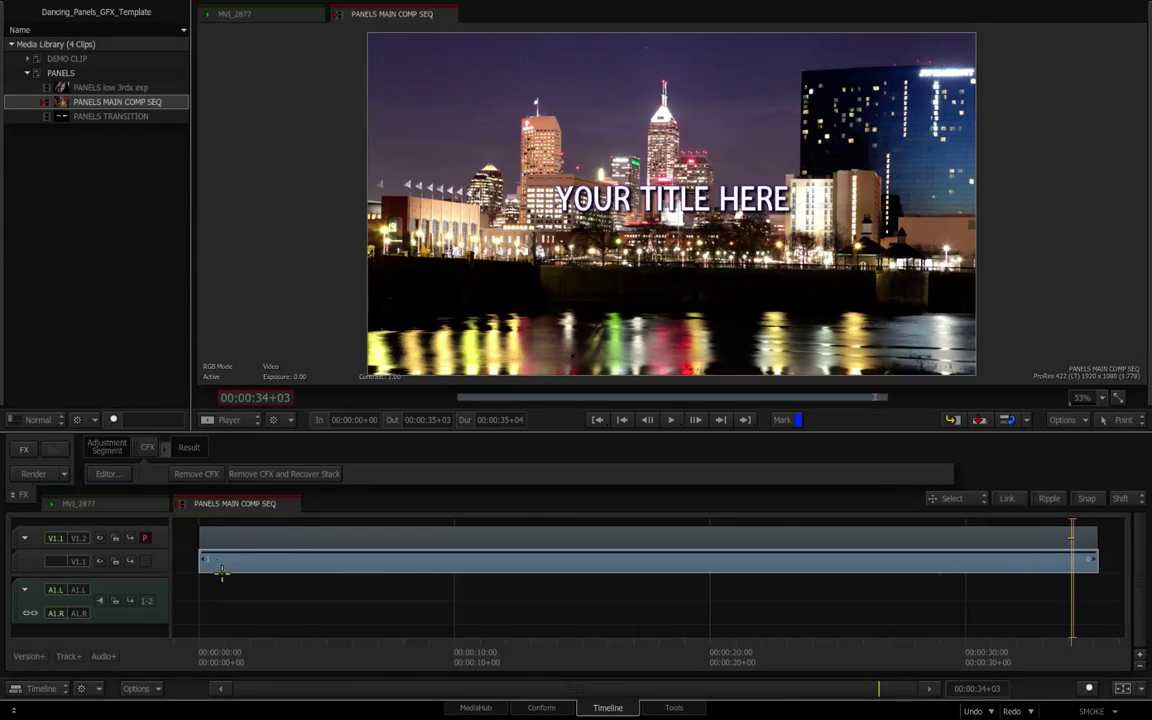
pyautogui.doubleClick(147, 447)
# Examine the source clips feeding Switcher31 and its path through media1 into the MAIN_PANEL_COMP Action node
pyautogui.moveTo(388, 251); pyautogui.dragTo(377, 239)
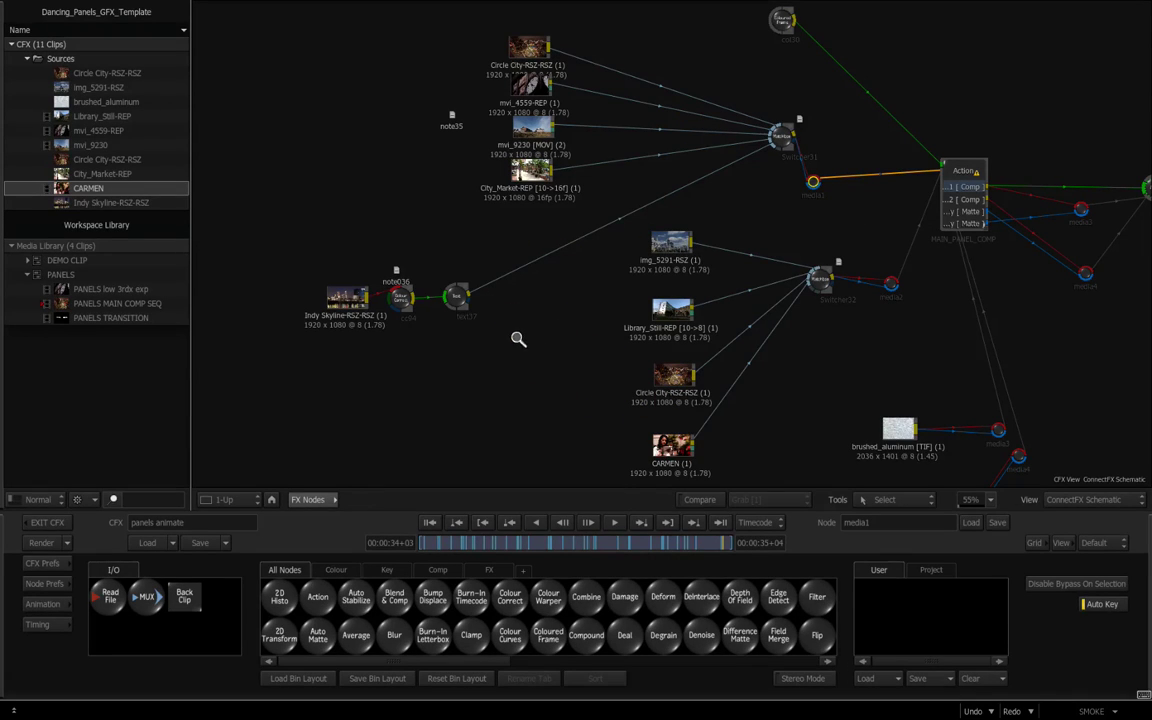
pyautogui.moveTo(517, 338); pyautogui.dragTo(622, 350)
pyautogui.moveTo(451, 202); pyautogui.dragTo(450, 338)
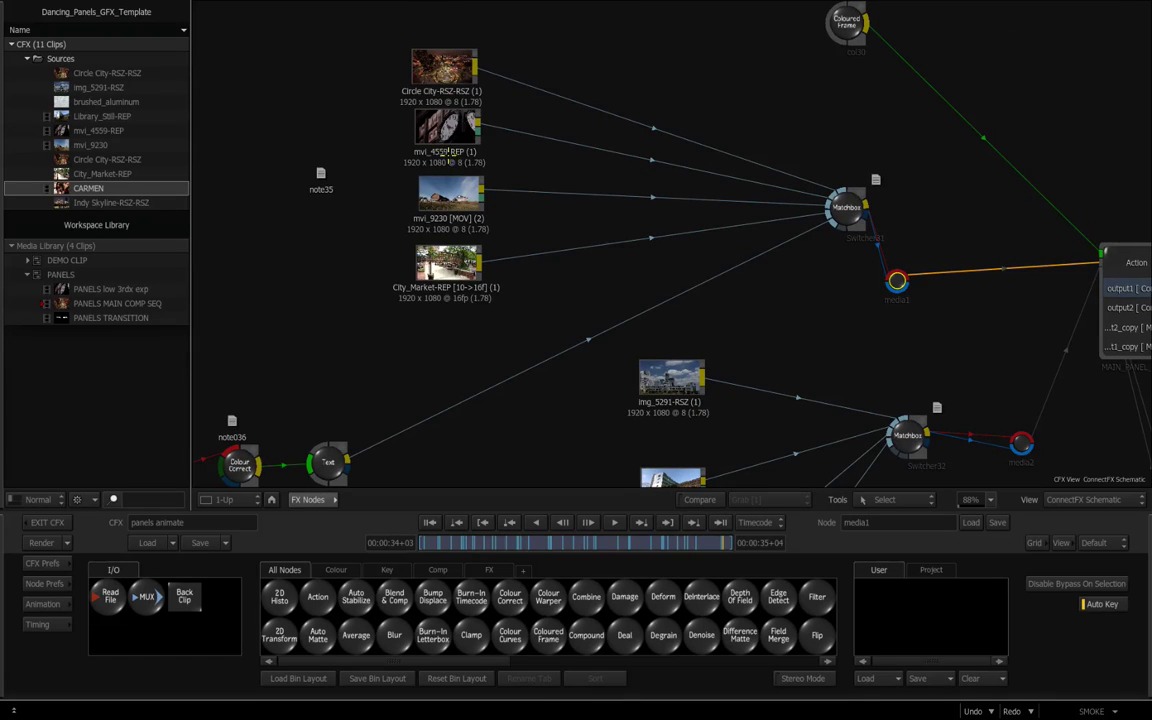
pyautogui.moveTo(782, 276); pyautogui.dragTo(715, 251)
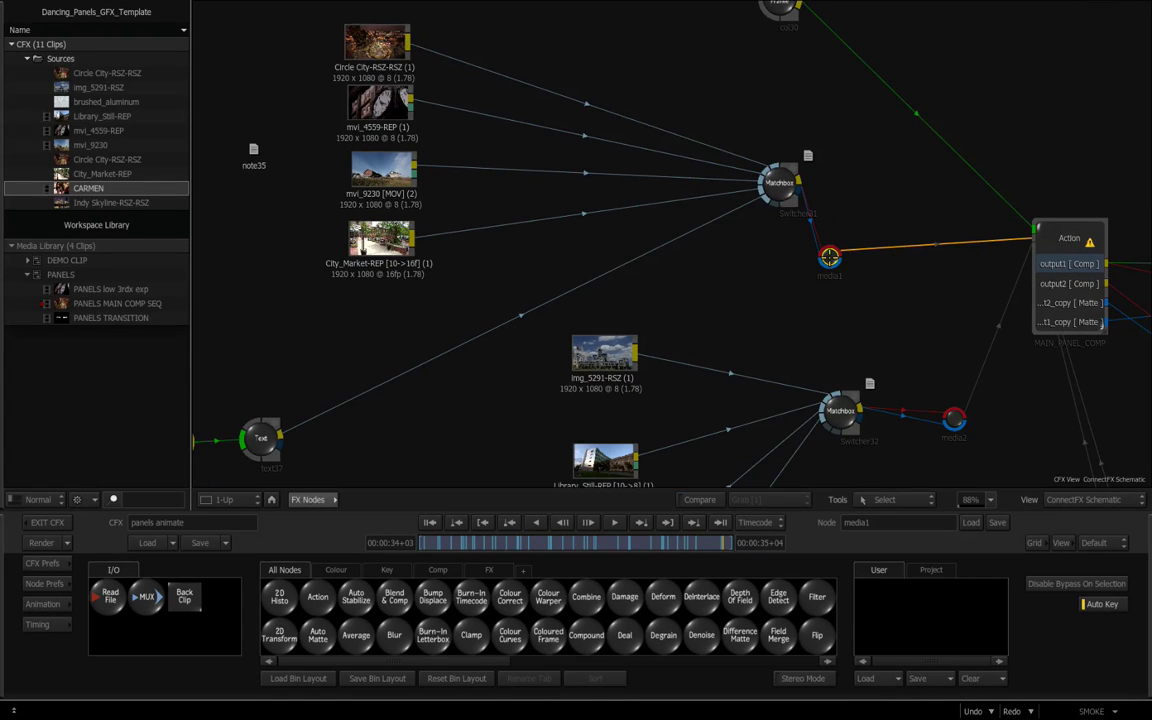
pyautogui.moveTo(830, 256); pyautogui.dragTo(849, 250)
pyautogui.moveTo(1068, 240); pyautogui.dragTo(1063, 234)
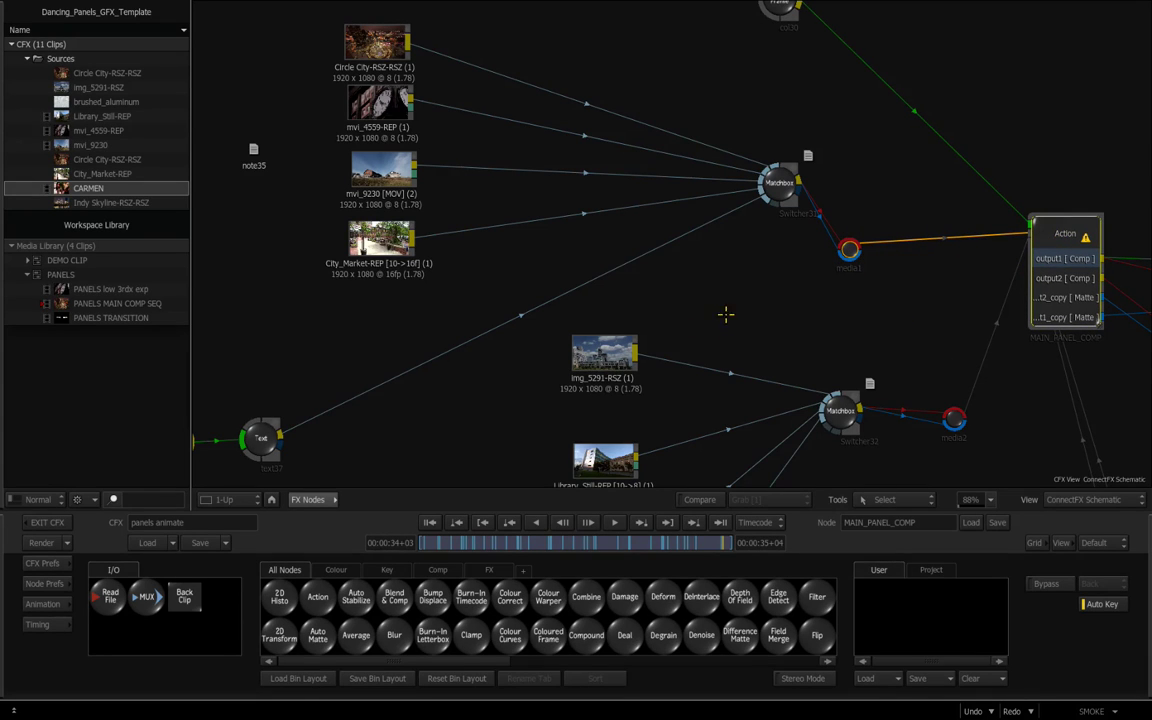
pyautogui.moveTo(775, 184); pyautogui.dragTo(763, 182)
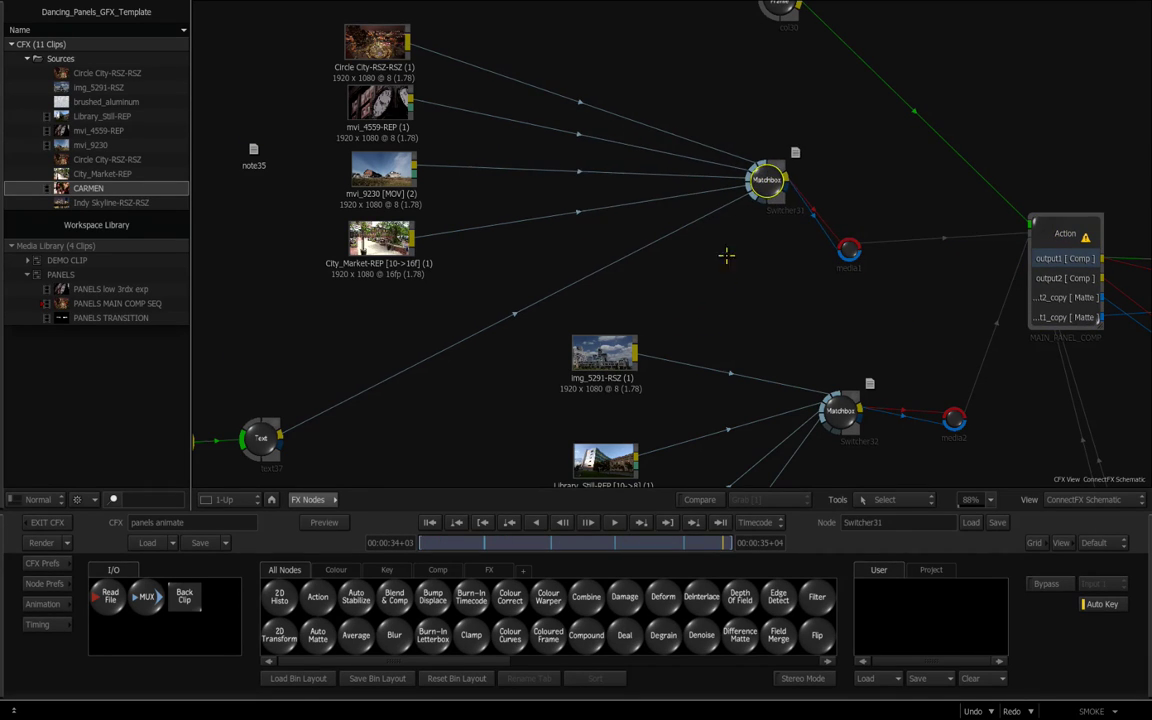
# Inspect the Switcher32 Matchbox node, the source clips connected to it and its link to media2
pyautogui.moveTo(757, 347); pyautogui.dragTo(673, 155)
pyautogui.click(755, 220)
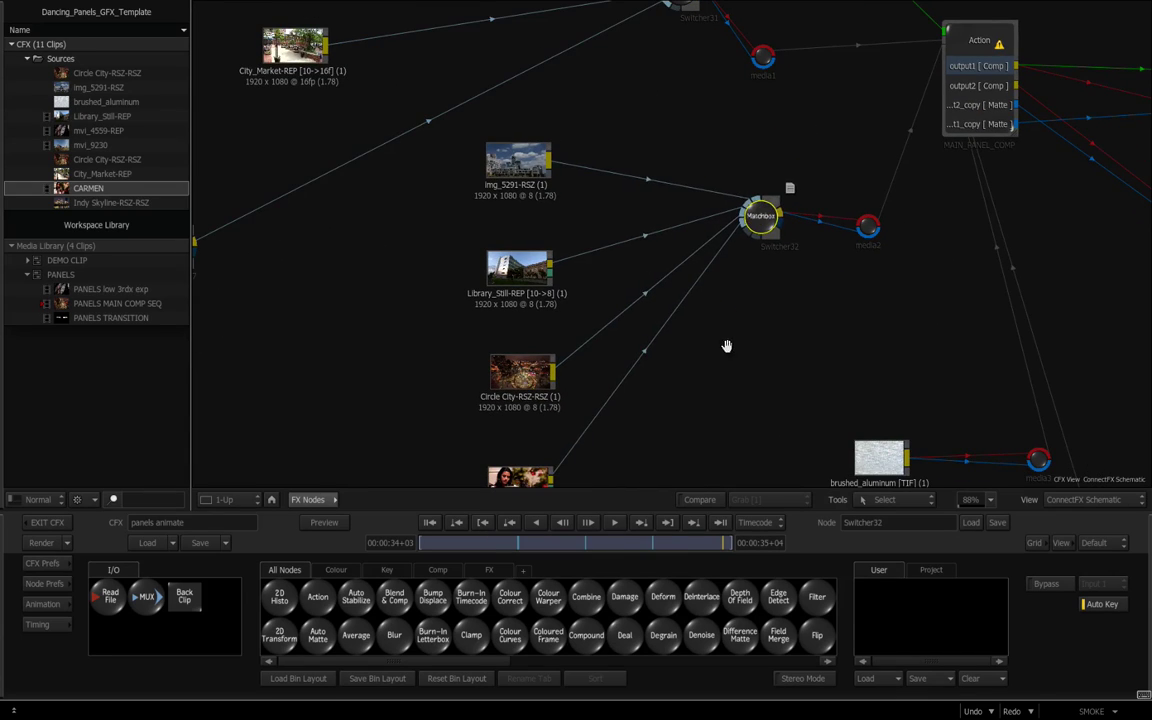
pyautogui.moveTo(728, 342); pyautogui.dragTo(741, 256)
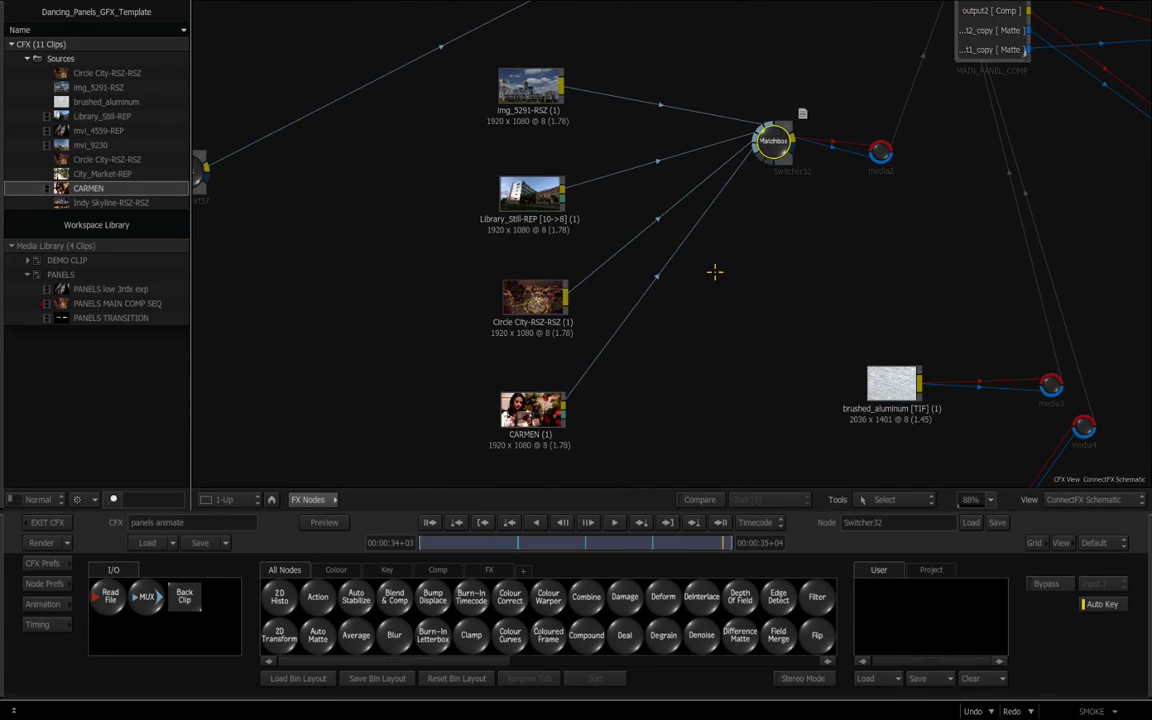
pyautogui.moveTo(703, 247); pyautogui.dragTo(780, 285)
pyautogui.moveTo(699, 113); pyautogui.dragTo(700, 272)
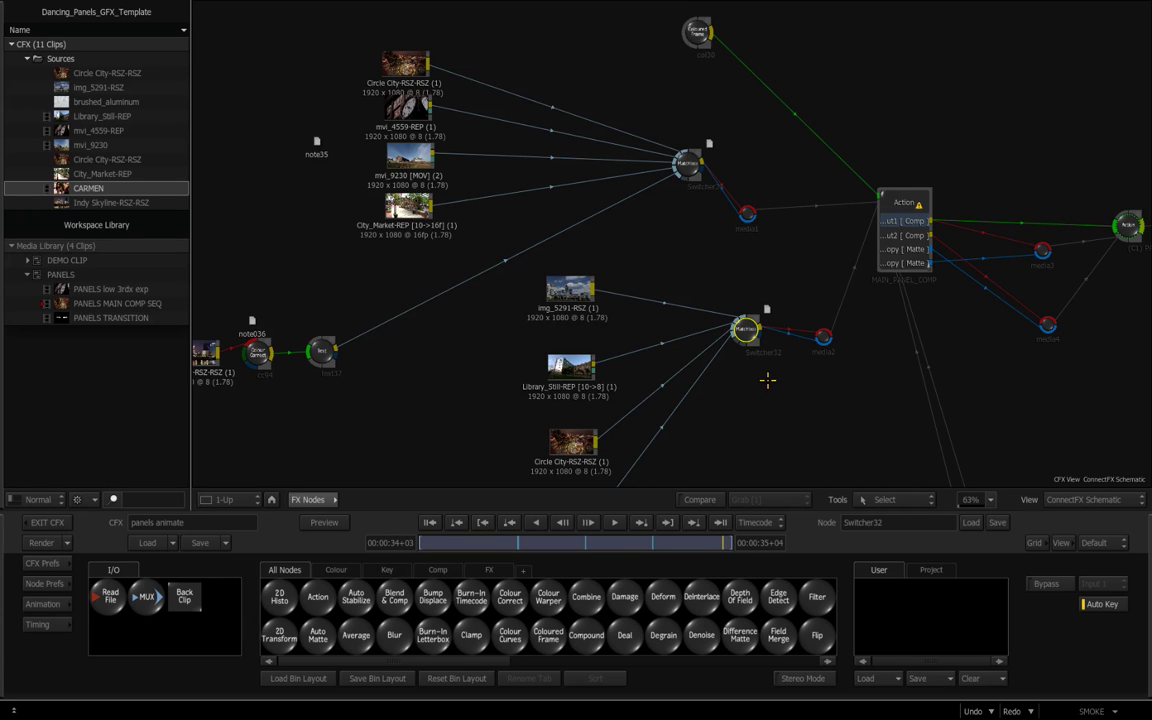
# Select the Switcher31 Matchbox node and open its Switcher settings
pyautogui.moveTo(663, 252); pyautogui.dragTo(732, 165)
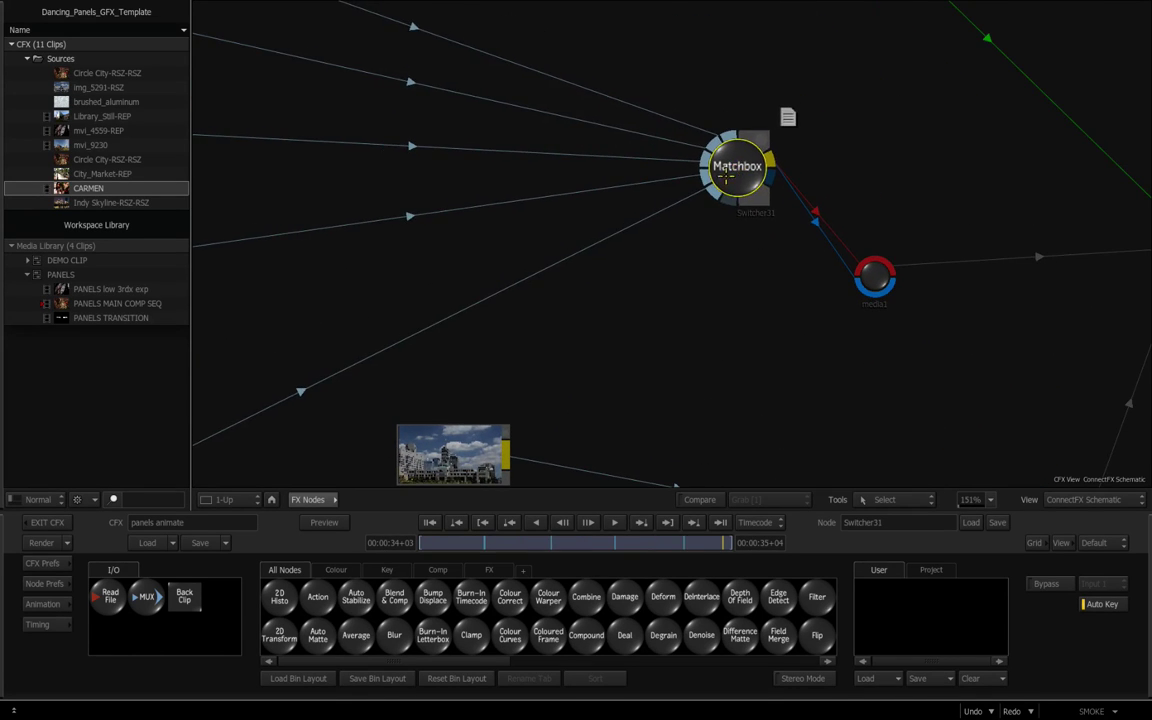
pyautogui.moveTo(758, 334); pyautogui.dragTo(649, 320)
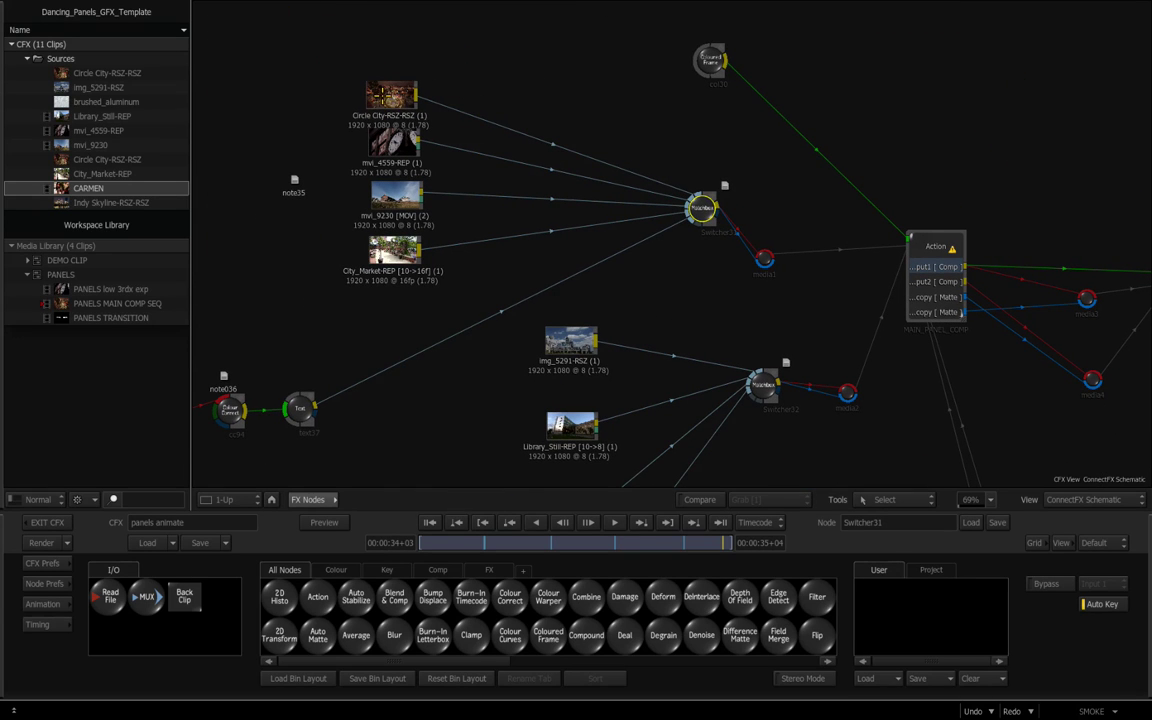
pyautogui.click(702, 209)
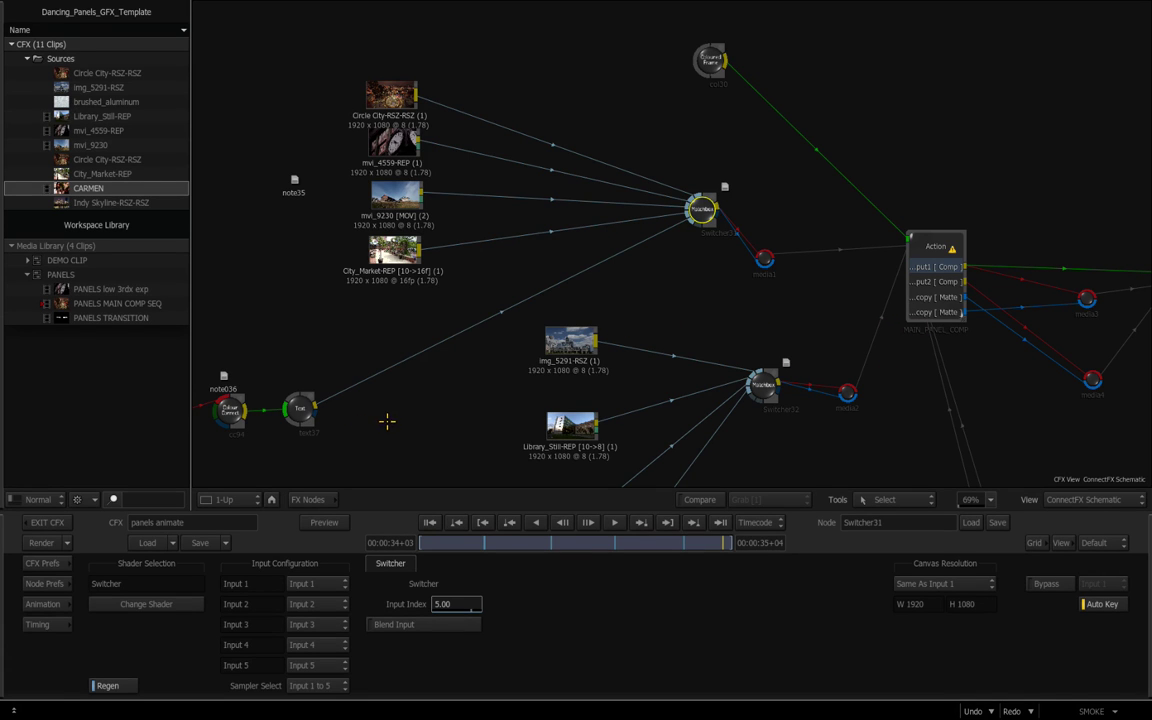
# Inspect the settings of the Indy Skyline clip and of the Colour Correct and Text nodes that follow it
pyautogui.moveTo(355, 429); pyautogui.dragTo(590, 305)
pyautogui.moveTo(330, 452); pyautogui.dragTo(830, 293)
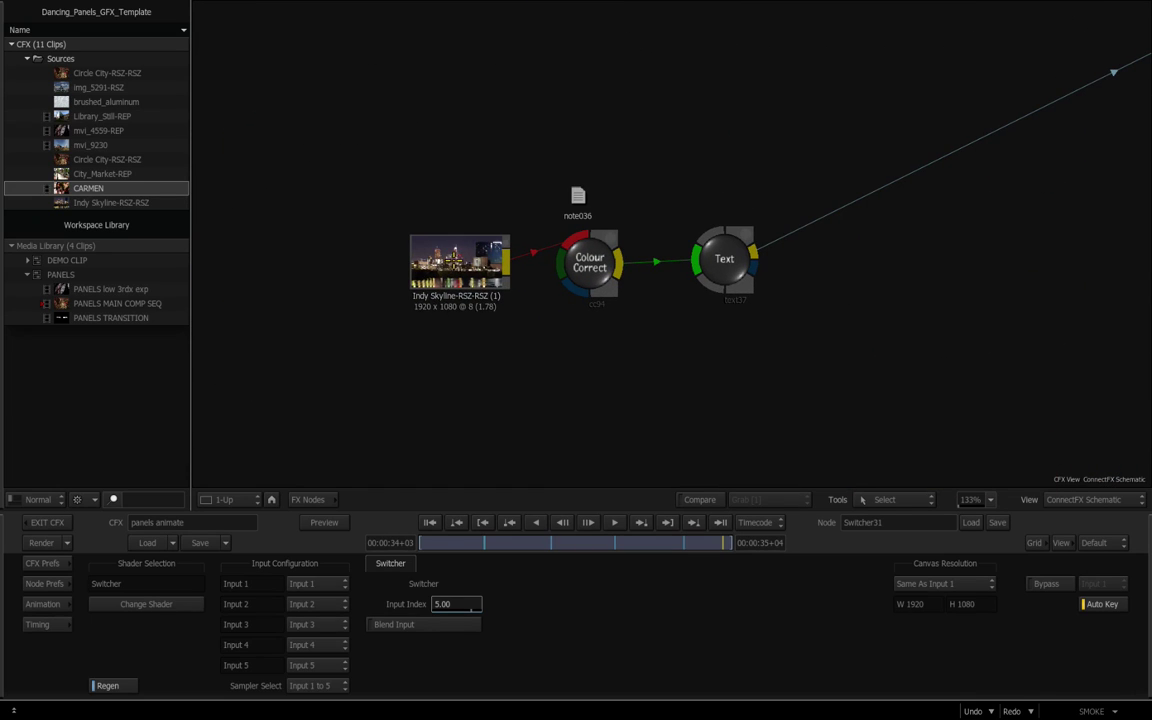
pyautogui.click(420, 240)
pyautogui.moveTo(420, 240); pyautogui.dragTo(415, 235)
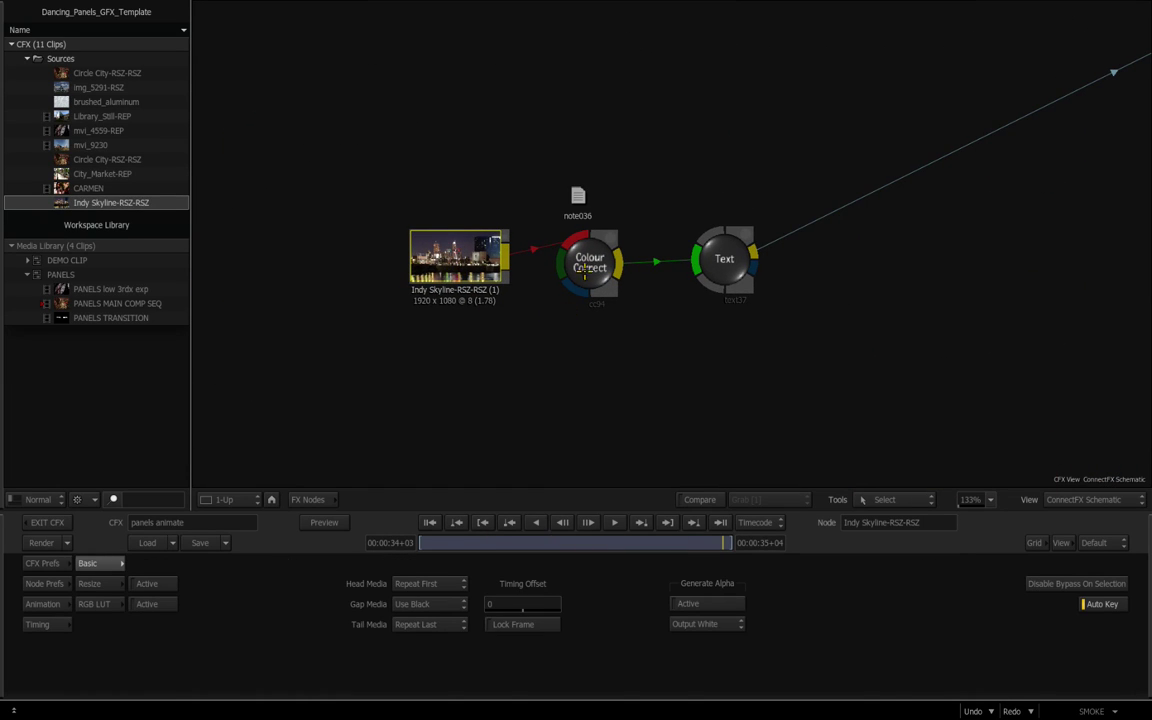
pyautogui.click(583, 268)
pyautogui.moveTo(583, 268); pyautogui.dragTo(574, 284)
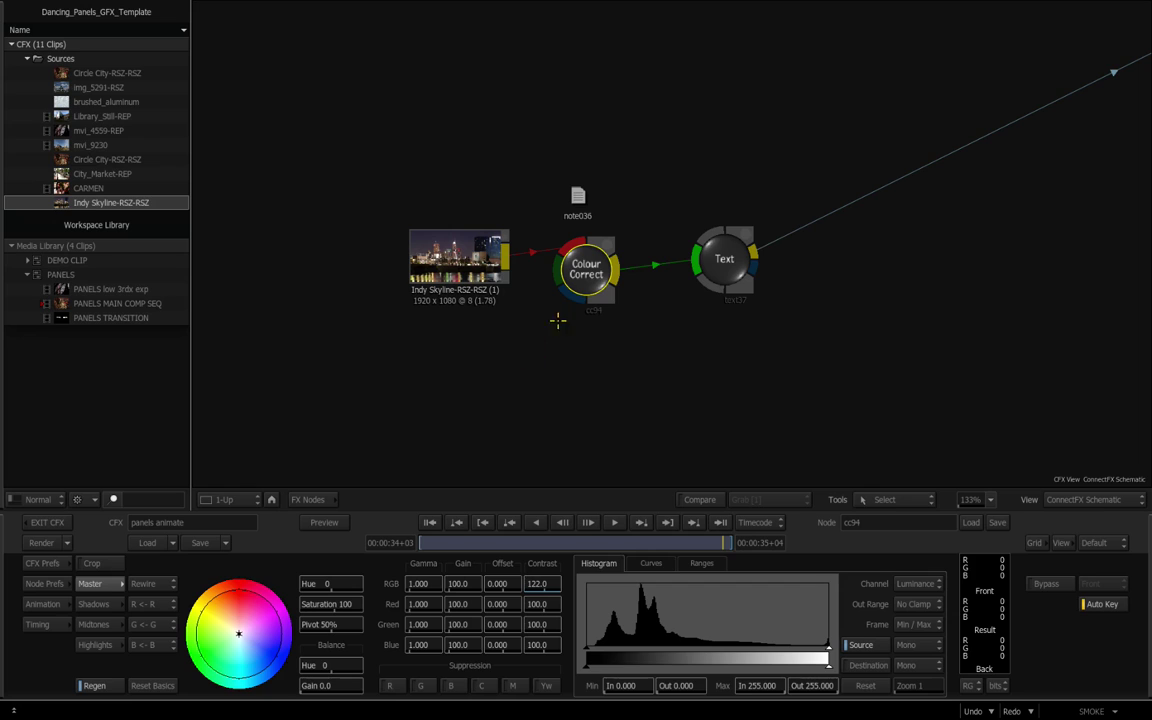
pyautogui.moveTo(725, 265); pyautogui.dragTo(717, 268)
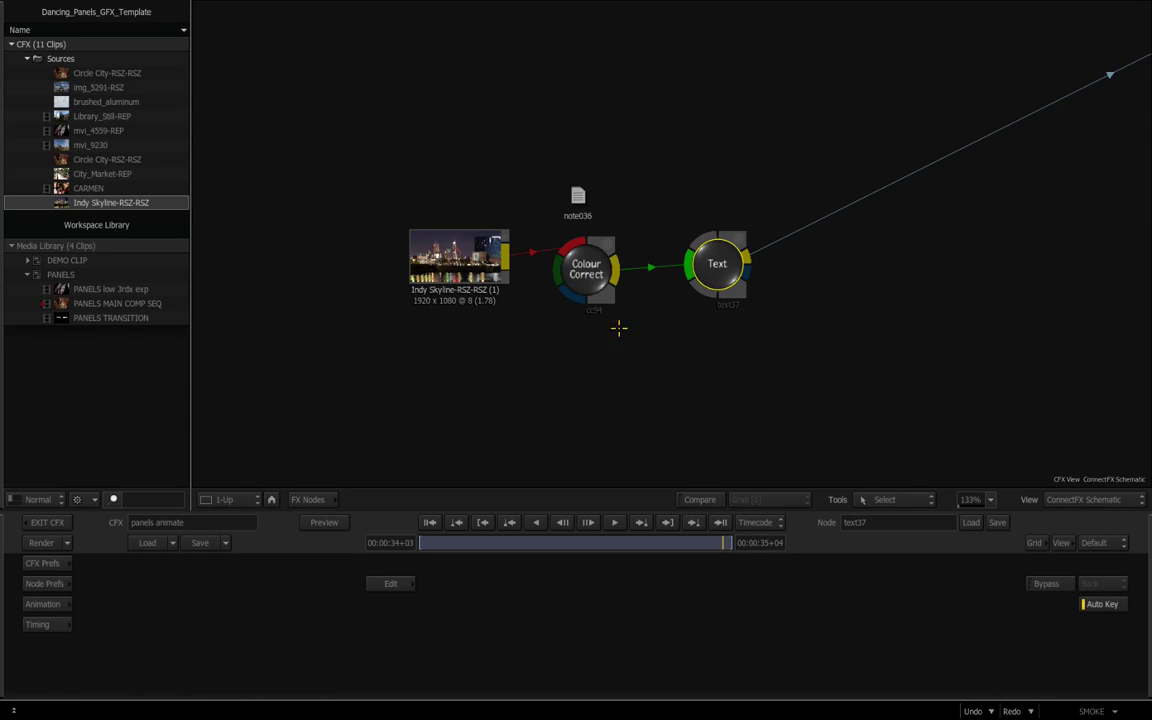
# Switch the viewport to the 2-Up layout and preview the results of the Indy Skyline clip and Colour Correct node
pyautogui.click(233, 499)
pyautogui.click(231, 519)
pyautogui.scroll(-3, 761, 429)
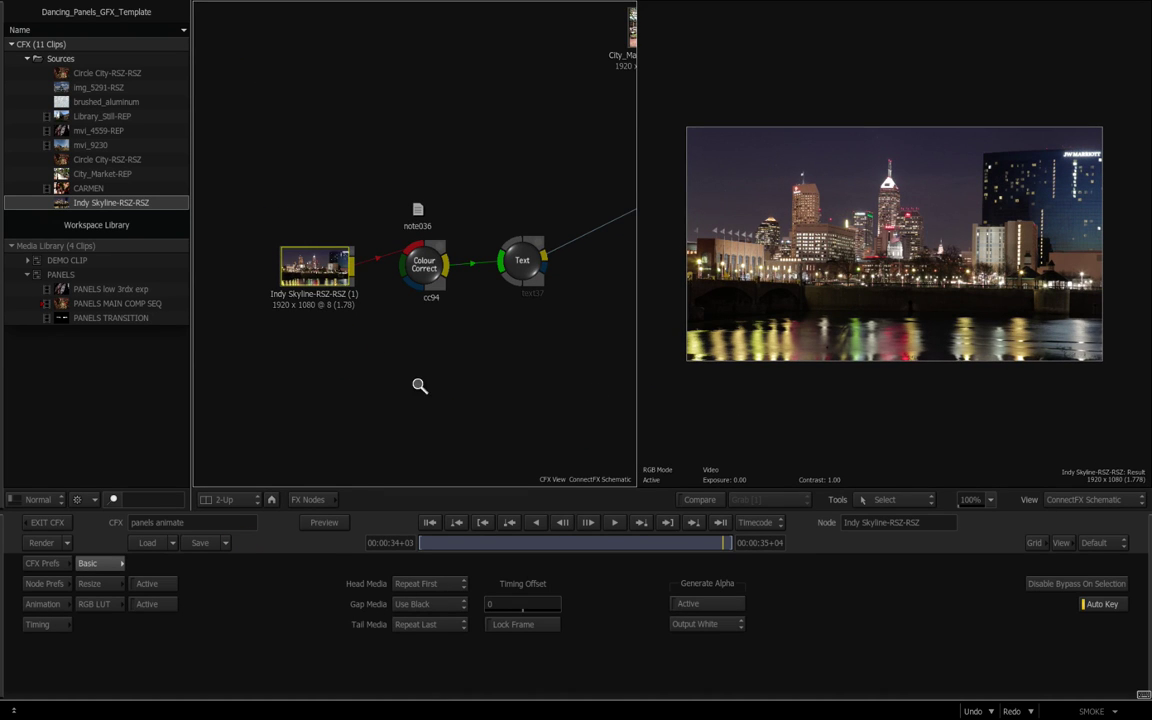
pyautogui.moveTo(412, 386)
pyautogui.mouseDown()
pyautogui.moveTo(483, 393)
pyautogui.moveTo(430, 388)
pyautogui.mouseUp()
pyautogui.click(426, 280)
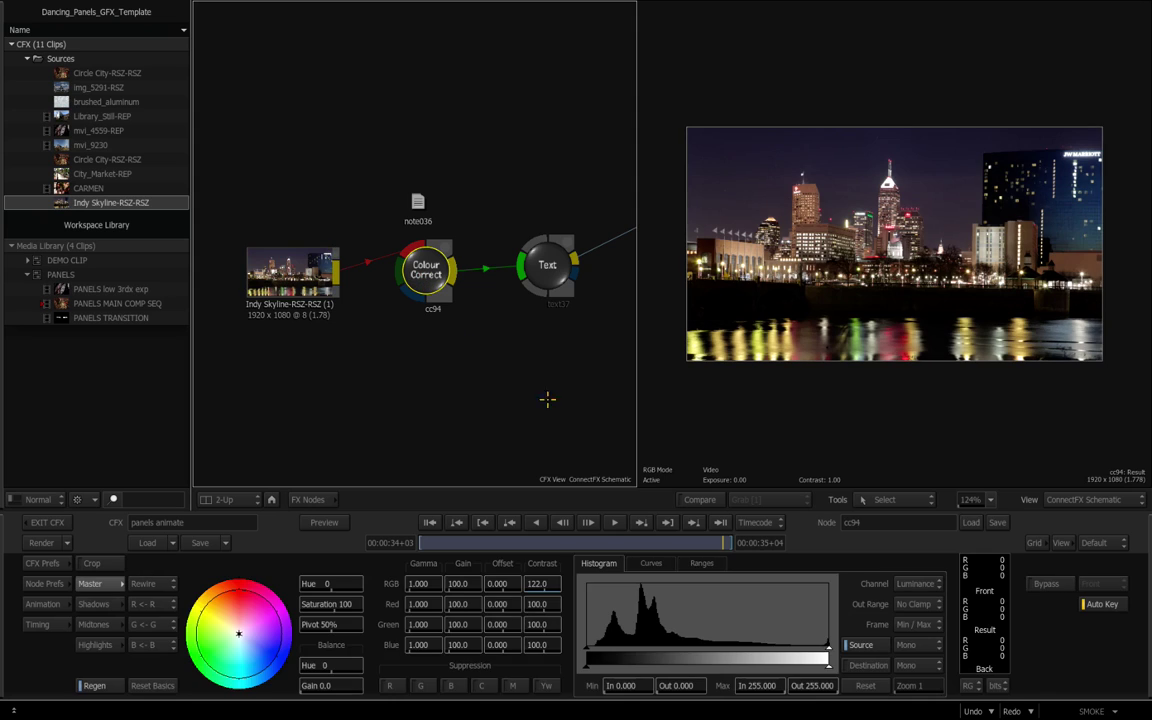
# Preview the Text node's result, look at the title's settings in the text editor and return to the schematic
pyautogui.click(548, 265)
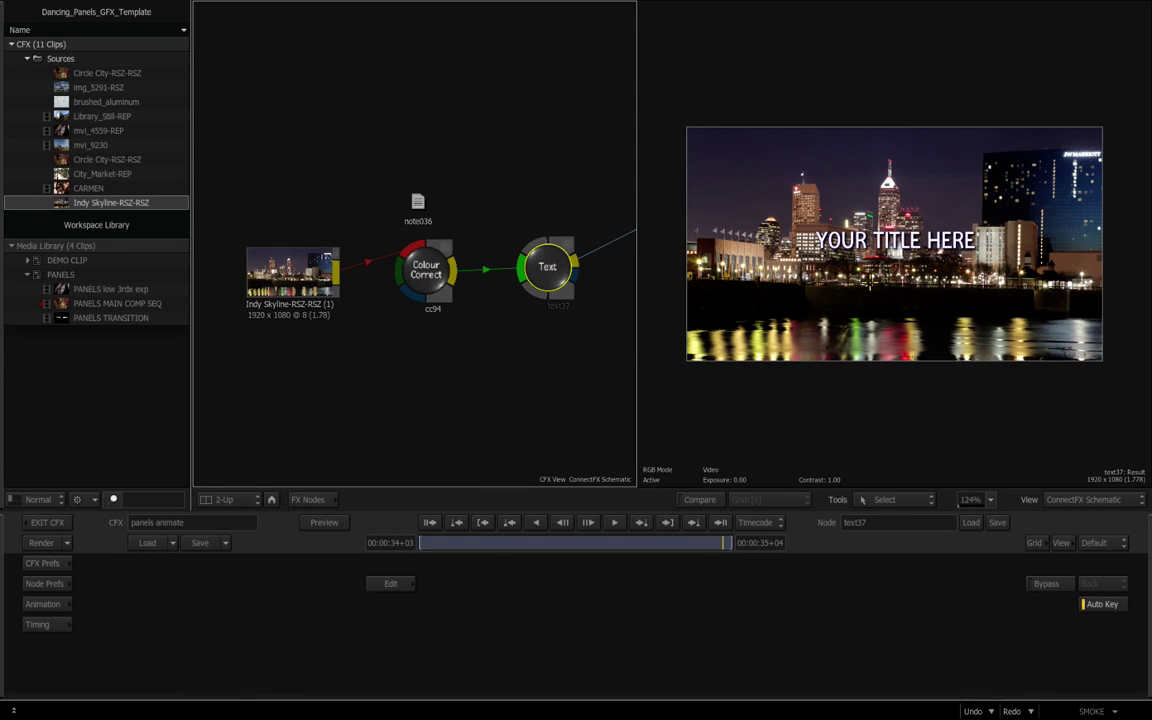
pyautogui.moveTo(489, 373); pyautogui.dragTo(458, 376)
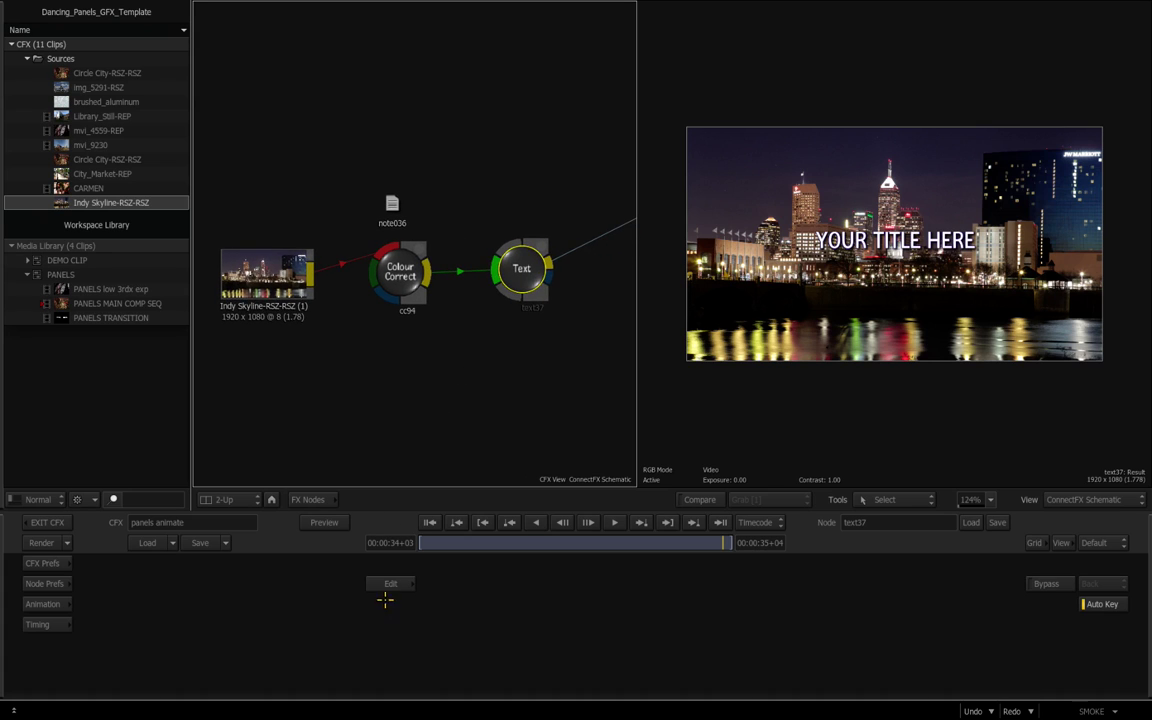
pyautogui.click(390, 584)
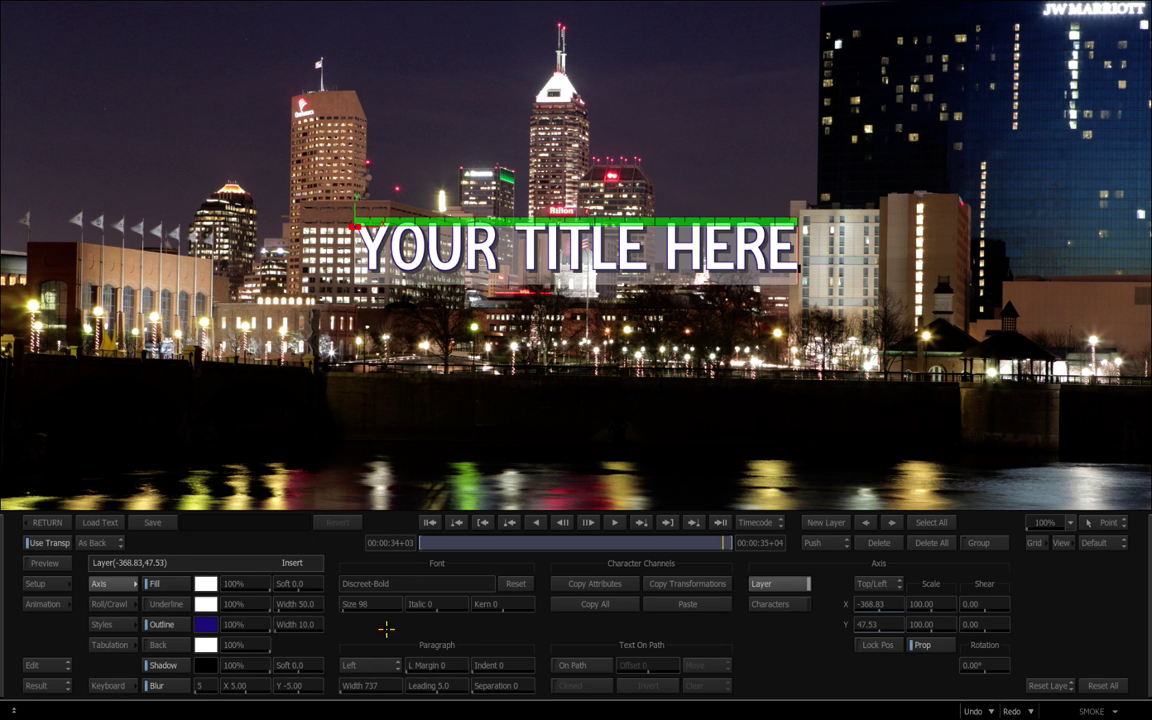
pyautogui.press('Escape')
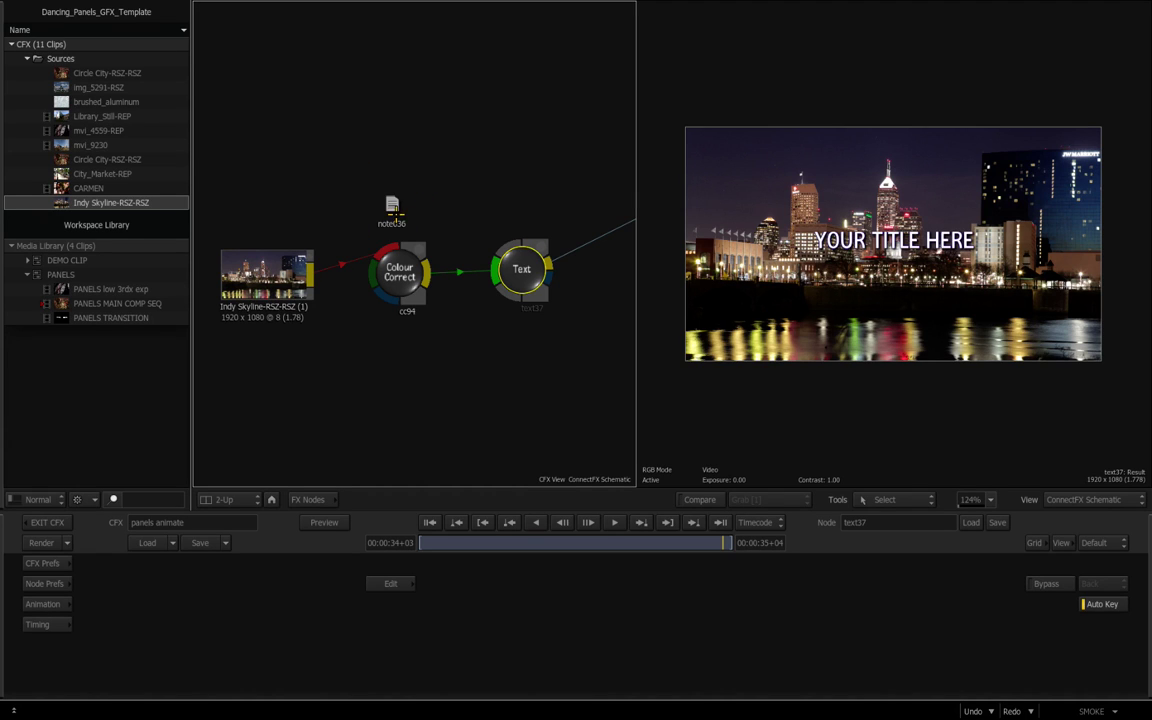
# Read note036 above the Colour Correct node and note35 beside the Switcher31 source clips
pyautogui.click(391, 204)
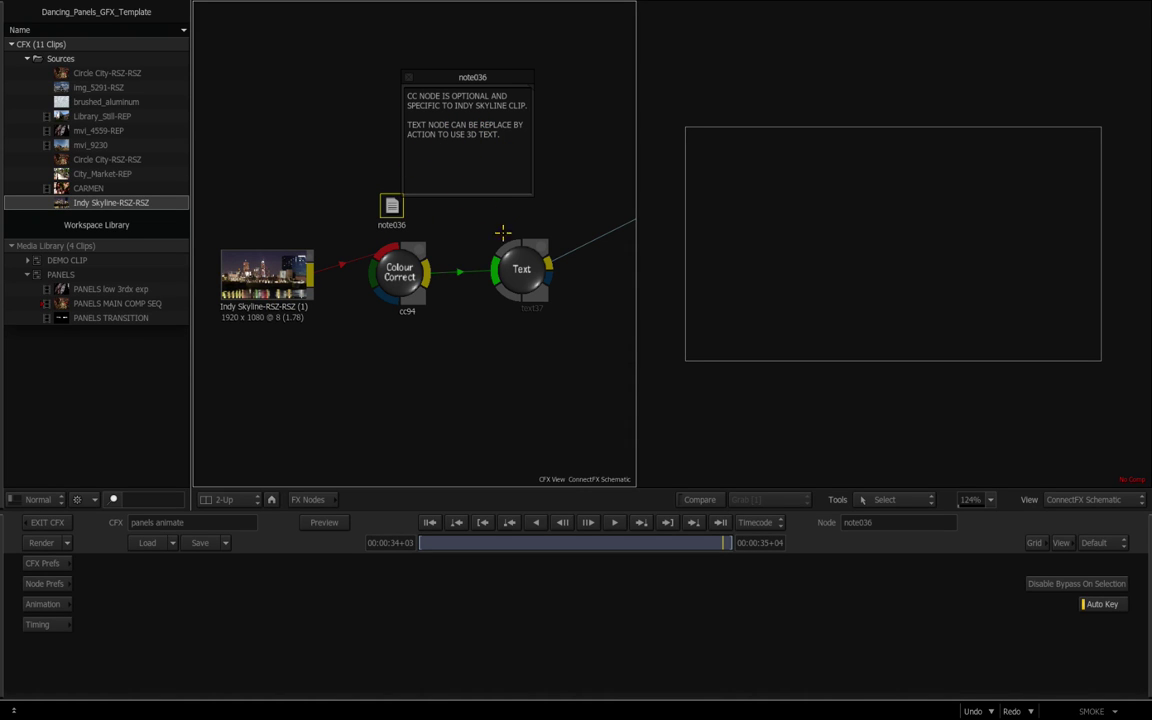
pyautogui.moveTo(397, 193); pyautogui.dragTo(280, 298)
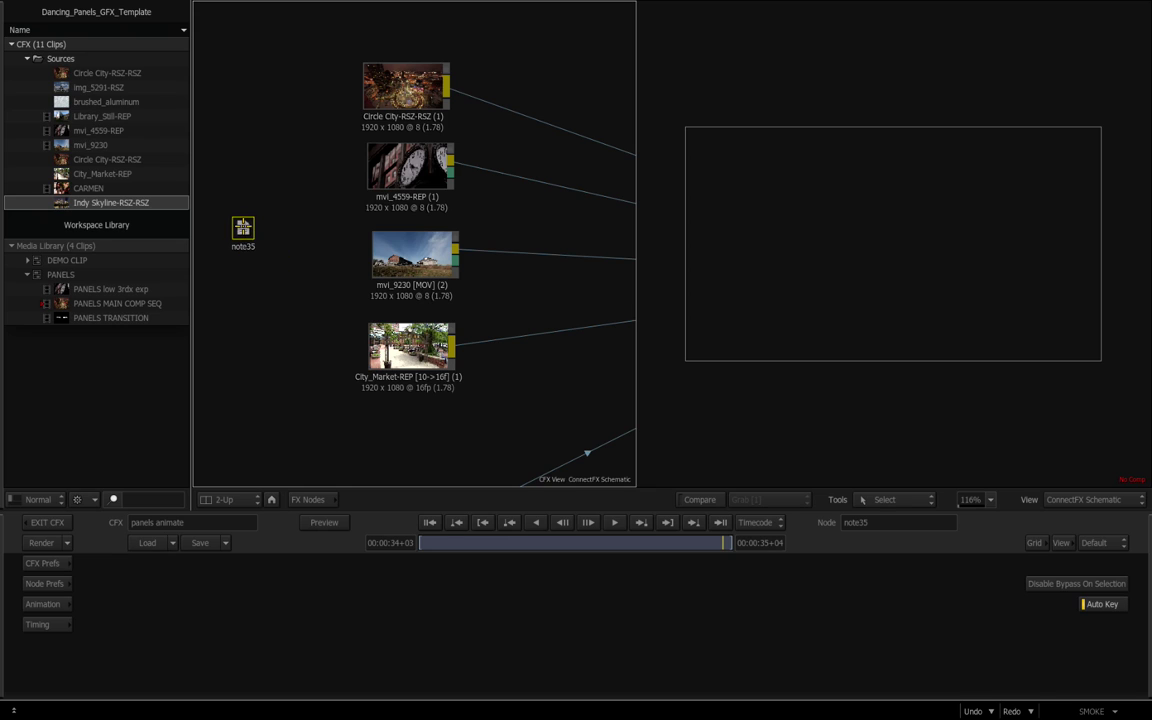
pyautogui.doubleClick(243, 229)
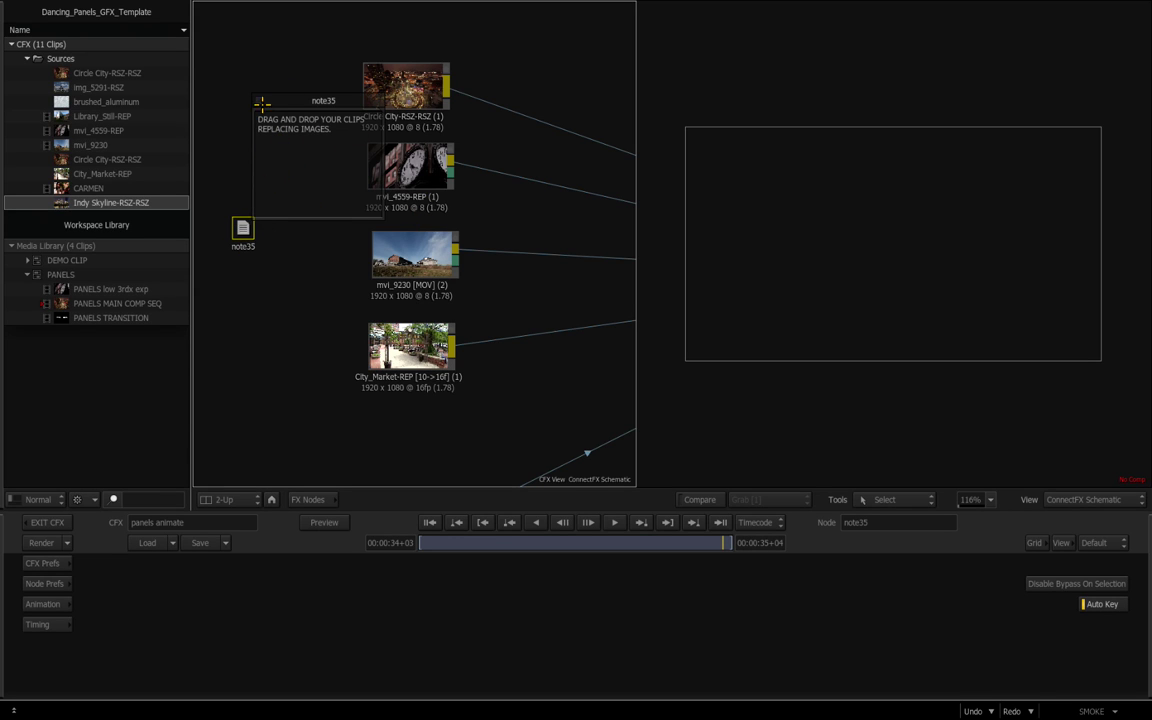
# Replace the Circle City clip feeding Switcher31 with MVI_2877 from the DEMO CLIP folder of the Media Library
pyautogui.moveTo(311, 324); pyautogui.dragTo(252, 316)
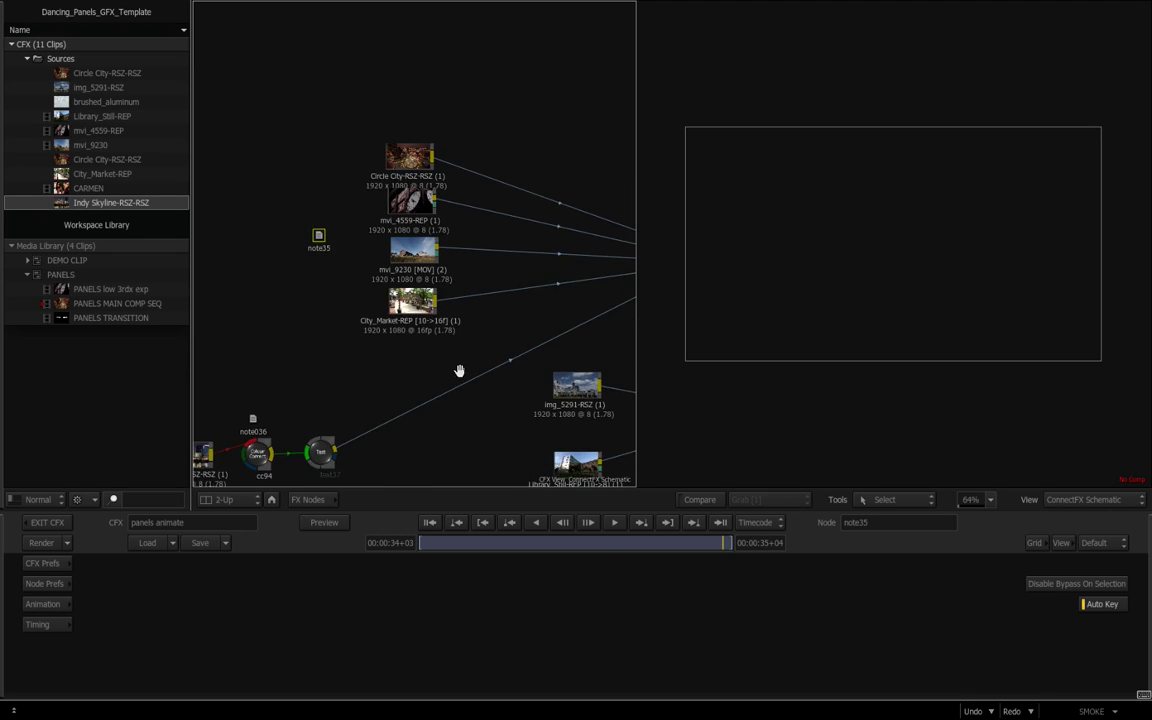
pyautogui.moveTo(459, 371); pyautogui.dragTo(349, 297)
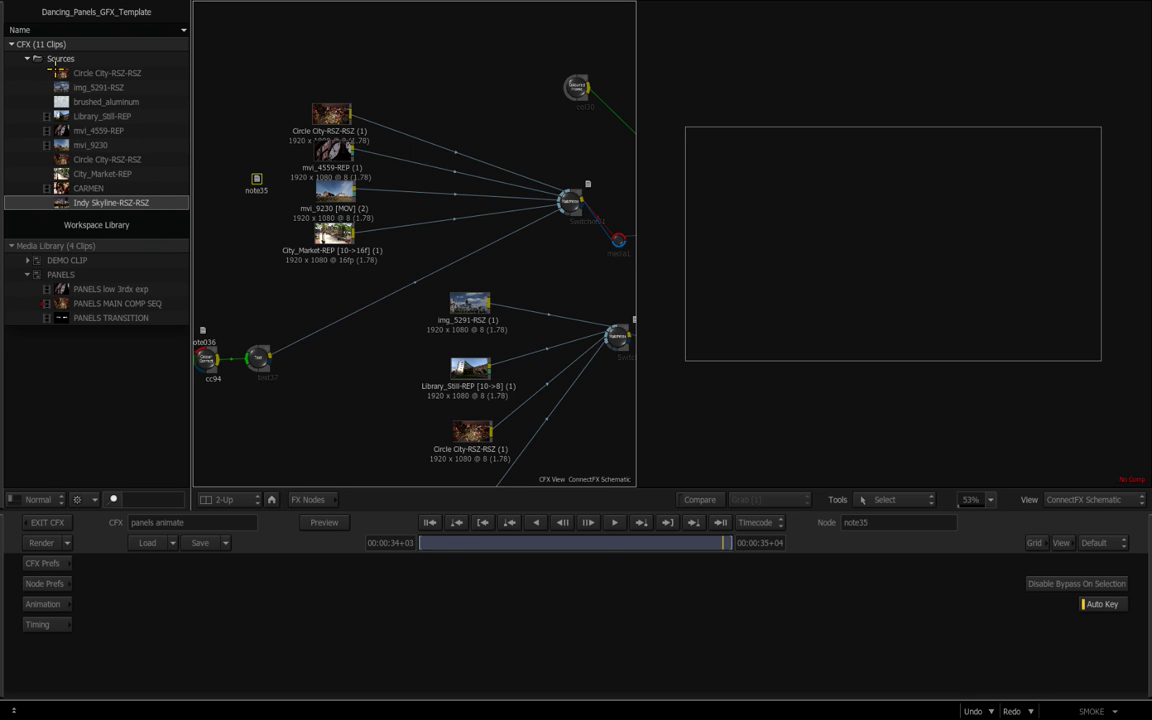
pyautogui.click(28, 261)
pyautogui.click(61, 274)
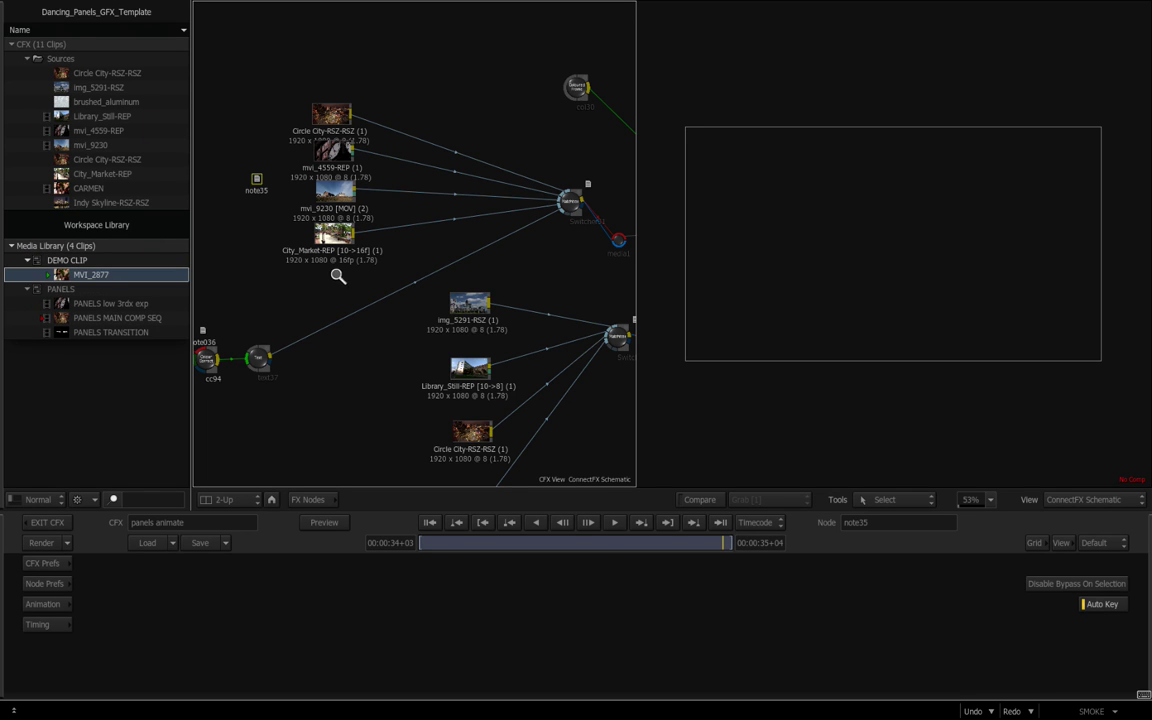
pyautogui.moveTo(340, 275); pyautogui.dragTo(543, 344)
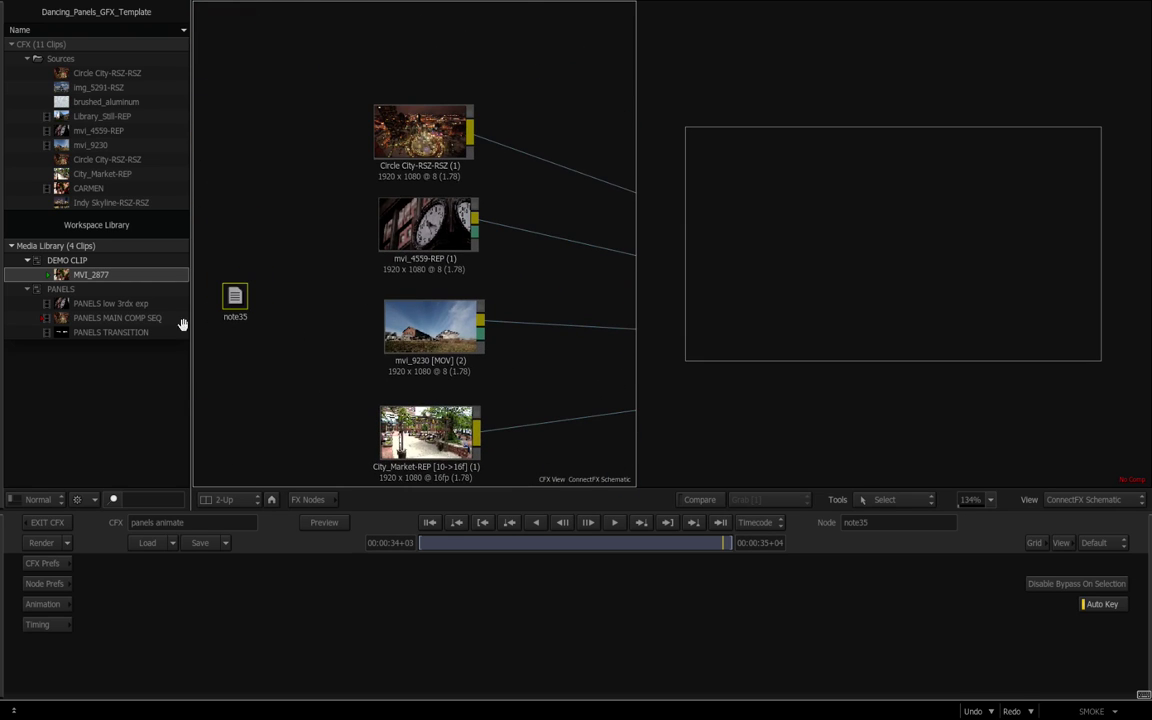
pyautogui.moveTo(85, 274); pyautogui.dragTo(486, 131)
# Open the Action schematic of the MAIN_PANEL_COMP node and hide the media library to give the schematic more room
pyautogui.moveTo(566, 270); pyautogui.dragTo(420, 258)
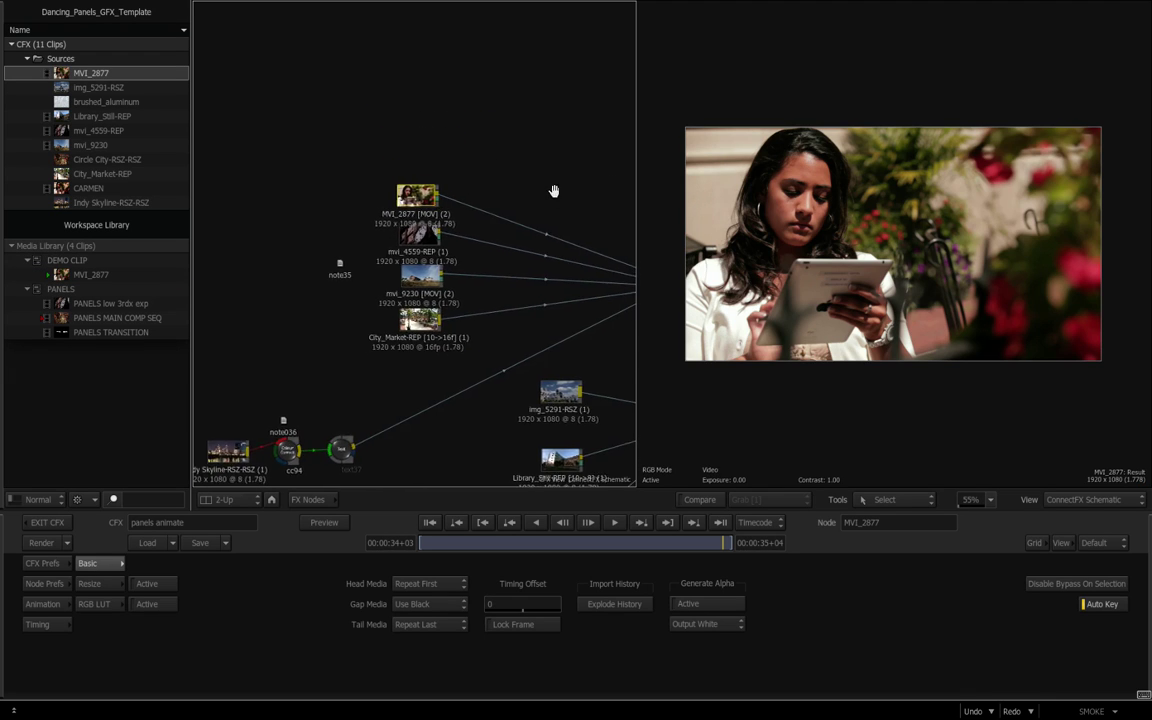
pyautogui.moveTo(555, 190); pyautogui.dragTo(272, 113)
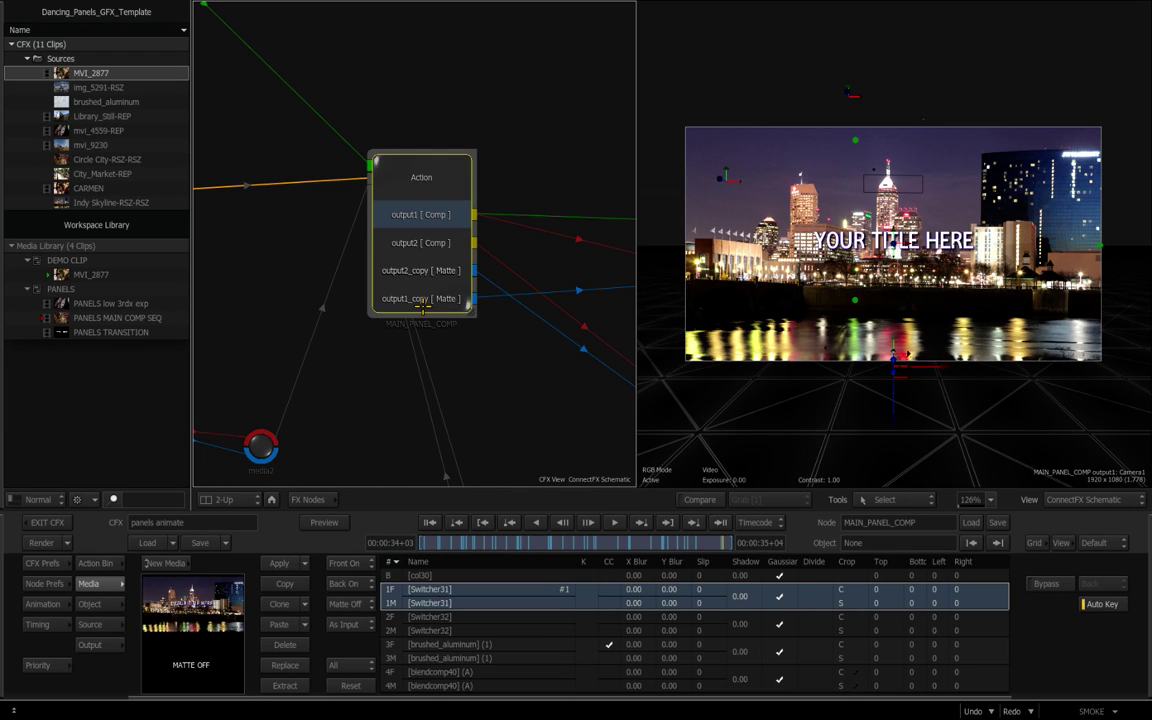
pyautogui.doubleClick(423, 305)
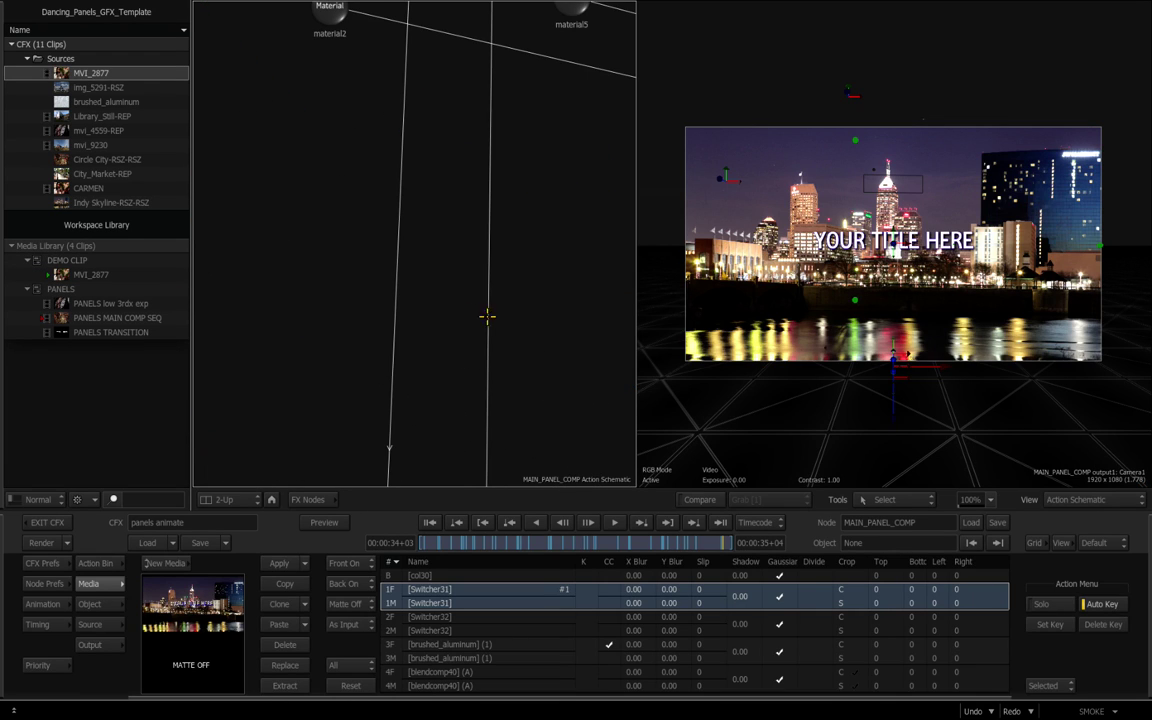
pyautogui.moveTo(540, 309); pyautogui.dragTo(287, 311)
pyautogui.moveTo(451, 304); pyautogui.dragTo(340, 345)
pyautogui.moveTo(8, 387)
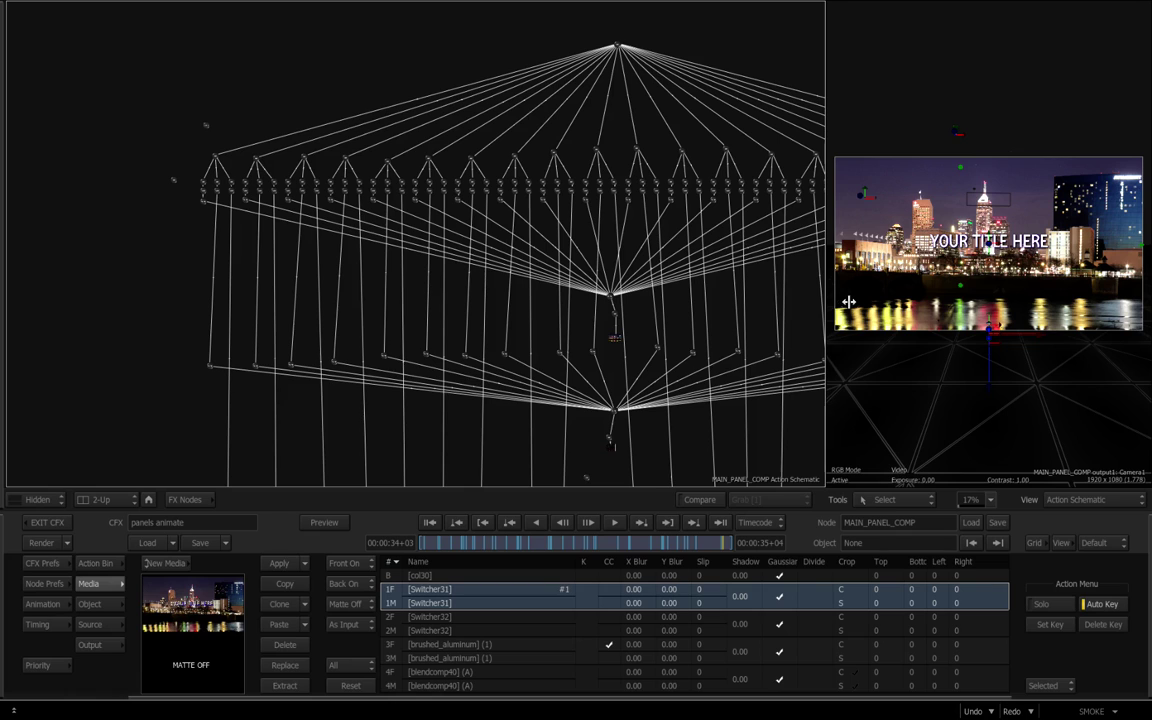
# Locate the top-level axis of the panel hierarchy in the Action schematic and select PANELMAIN
pyautogui.moveTo(849, 302); pyautogui.dragTo(847, 303)
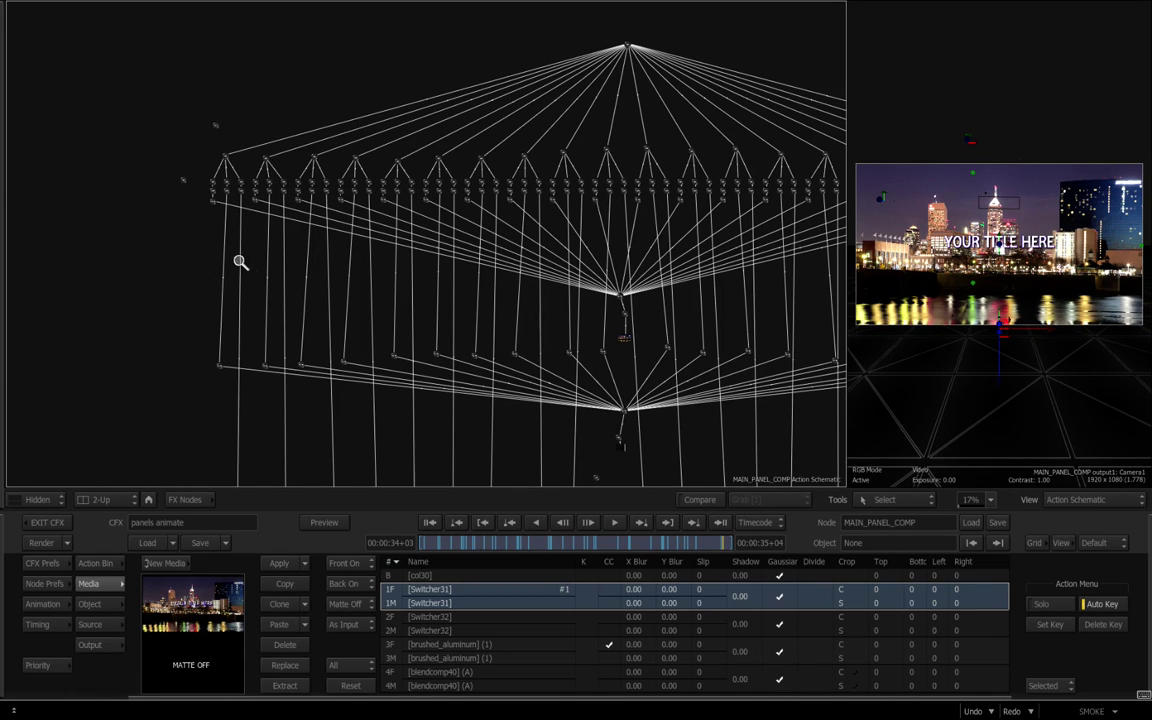
pyautogui.moveTo(240, 262); pyautogui.dragTo(256, 328)
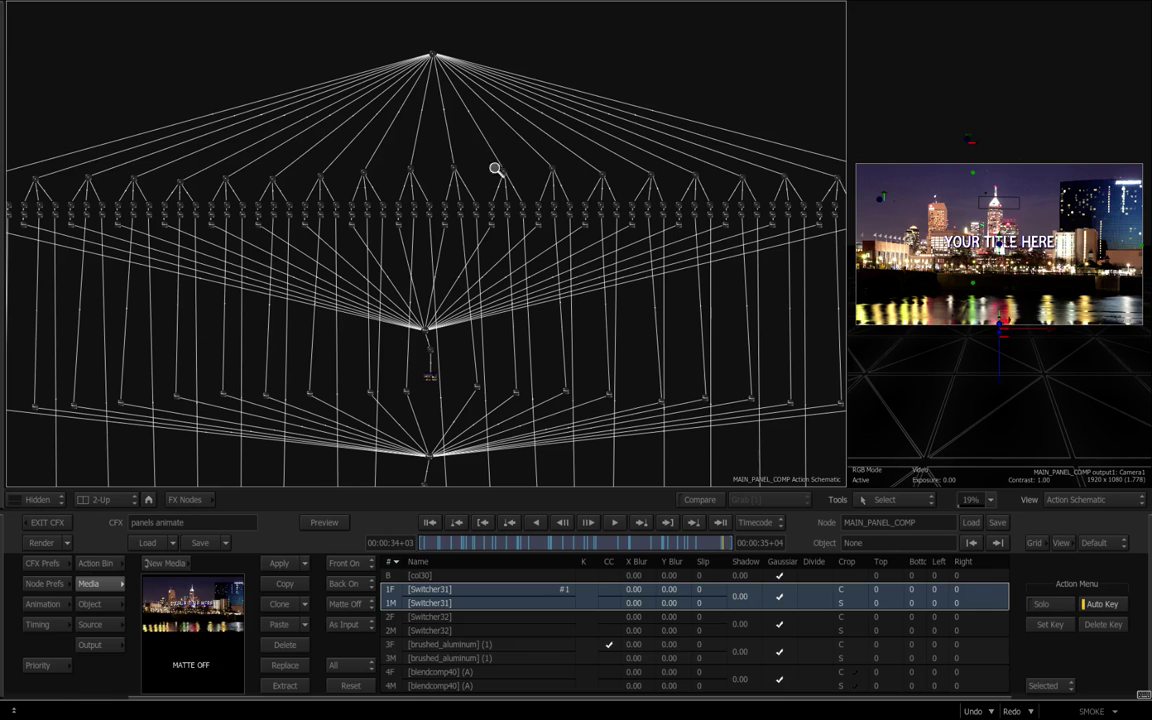
pyautogui.moveTo(342, 273); pyautogui.dragTo(530, 370)
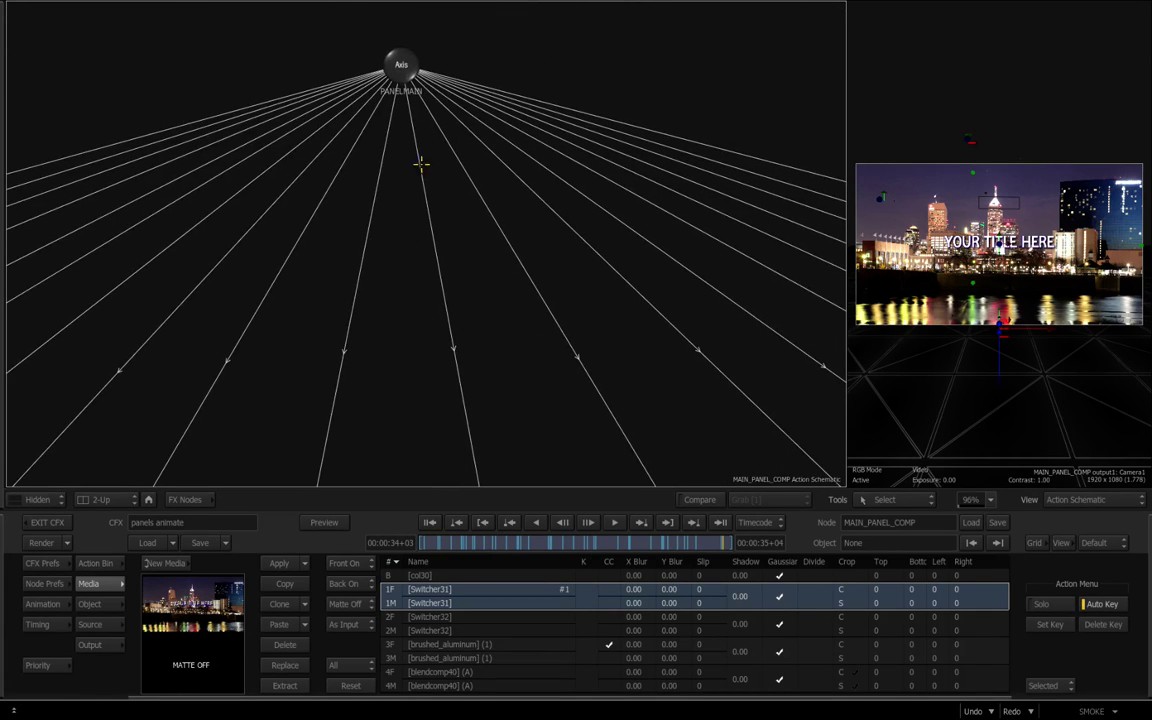
pyautogui.click(403, 65)
pyautogui.moveTo(403, 65); pyautogui.dragTo(401, 75)
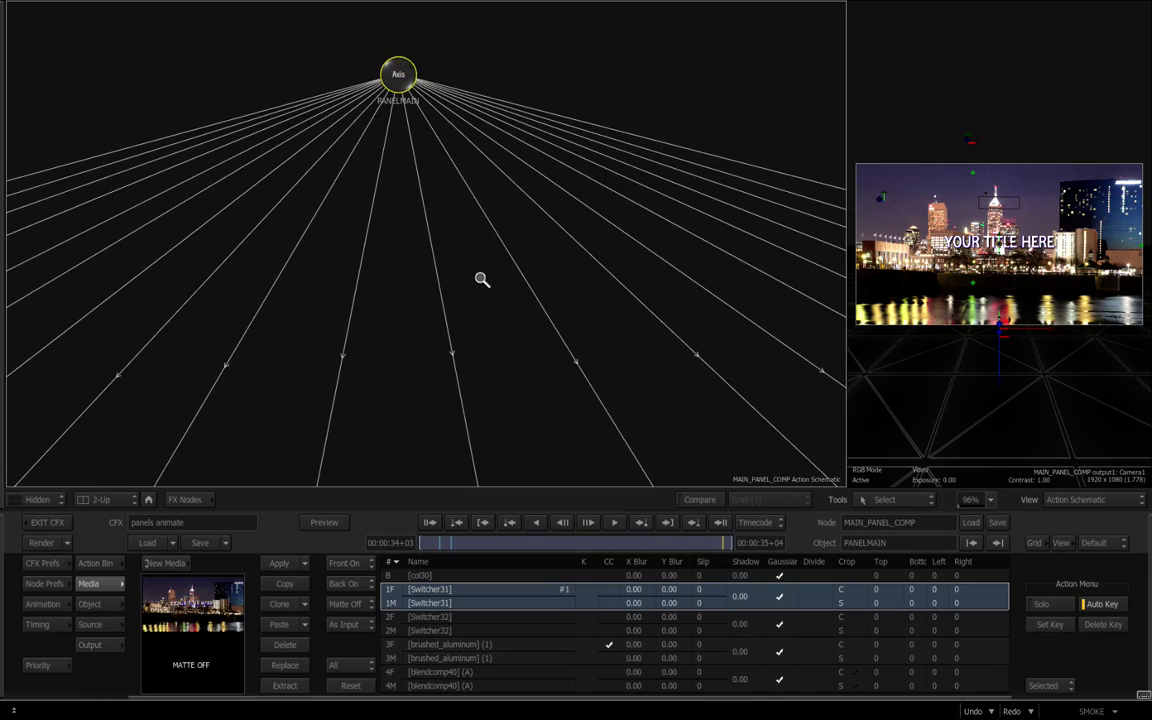
# Select the P1 axis beneath PANELMAIN and widen the camera view to show the dancing panels at 00:00:17+06
pyautogui.moveTo(481, 279); pyautogui.dragTo(473, 162)
pyautogui.moveTo(292, 178); pyautogui.dragTo(732, 156)
pyautogui.moveTo(345, 150); pyautogui.dragTo(507, 158)
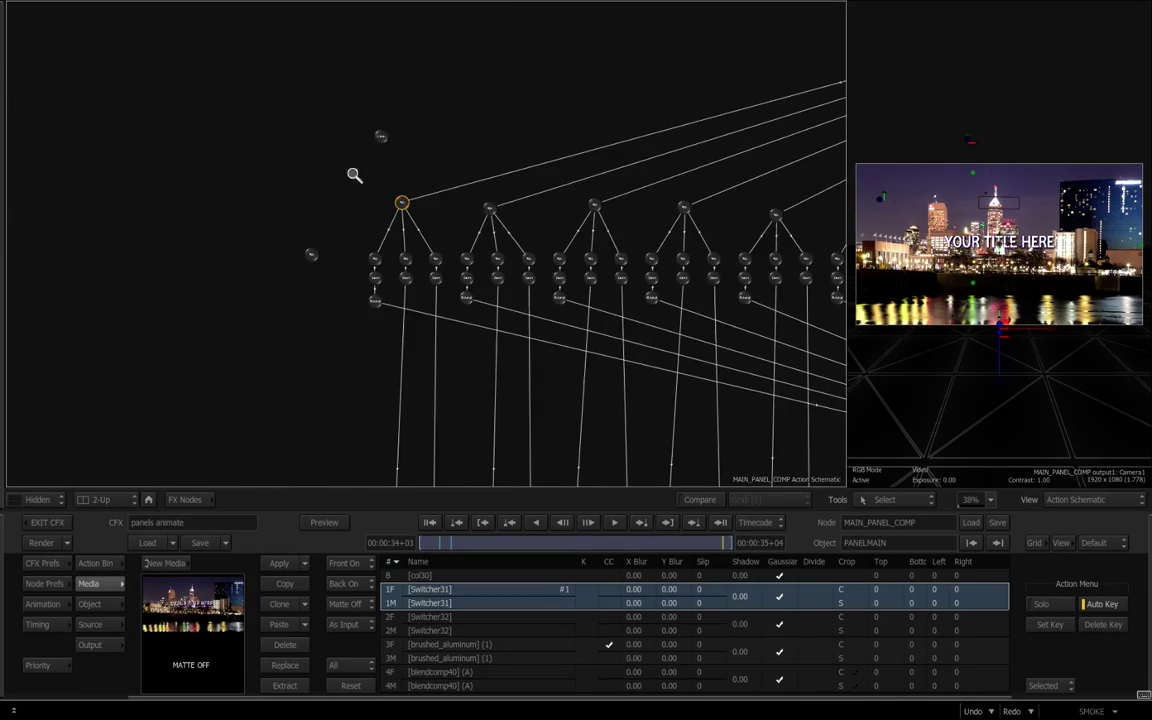
pyautogui.moveTo(322, 174); pyautogui.dragTo(420, 172)
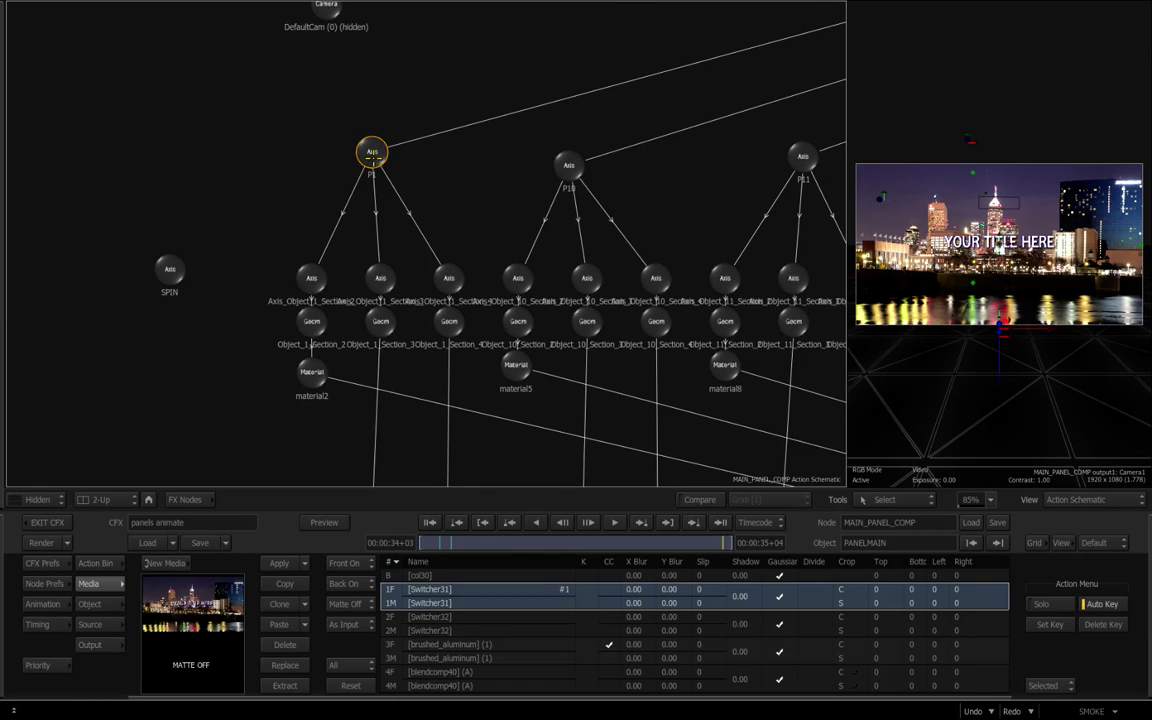
pyautogui.click(372, 153)
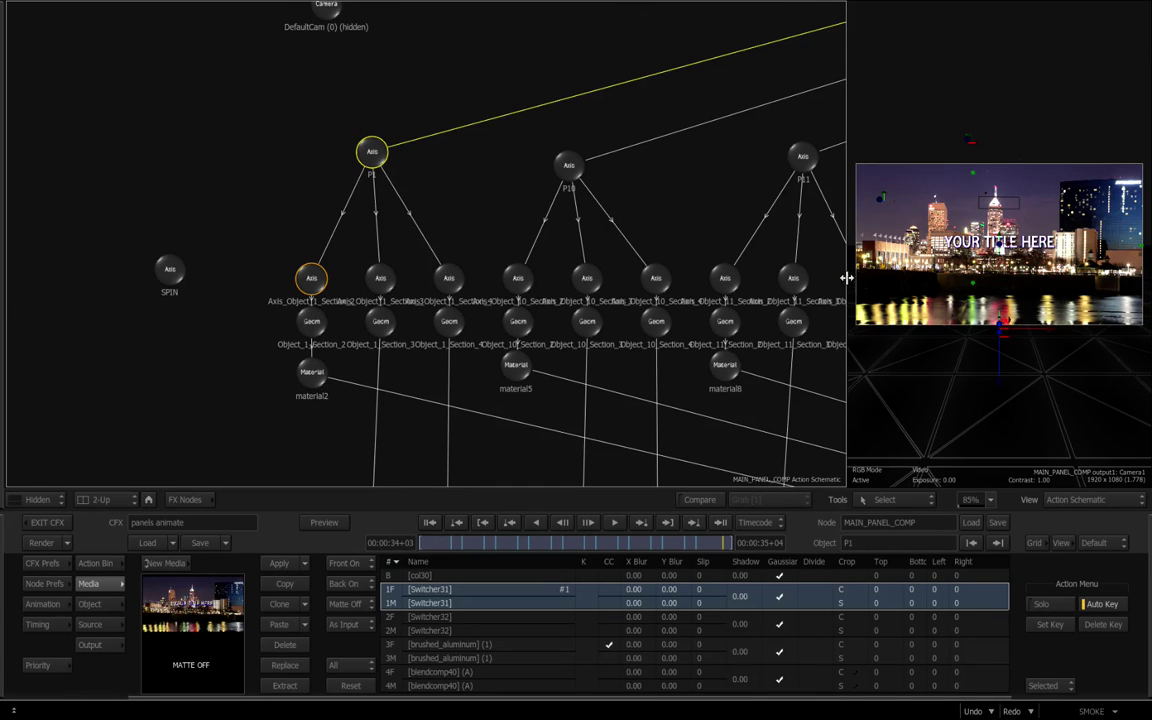
pyautogui.moveTo(720, 274); pyautogui.dragTo(640, 288)
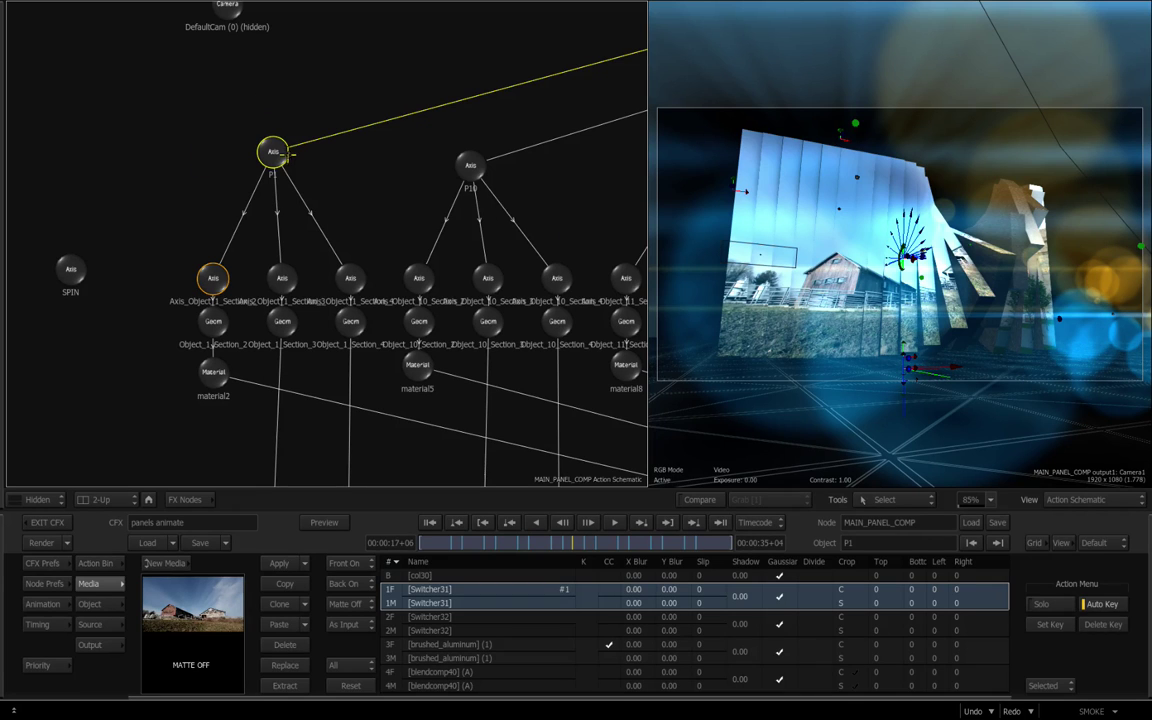
pyautogui.moveTo(272, 150); pyautogui.dragTo(271, 160)
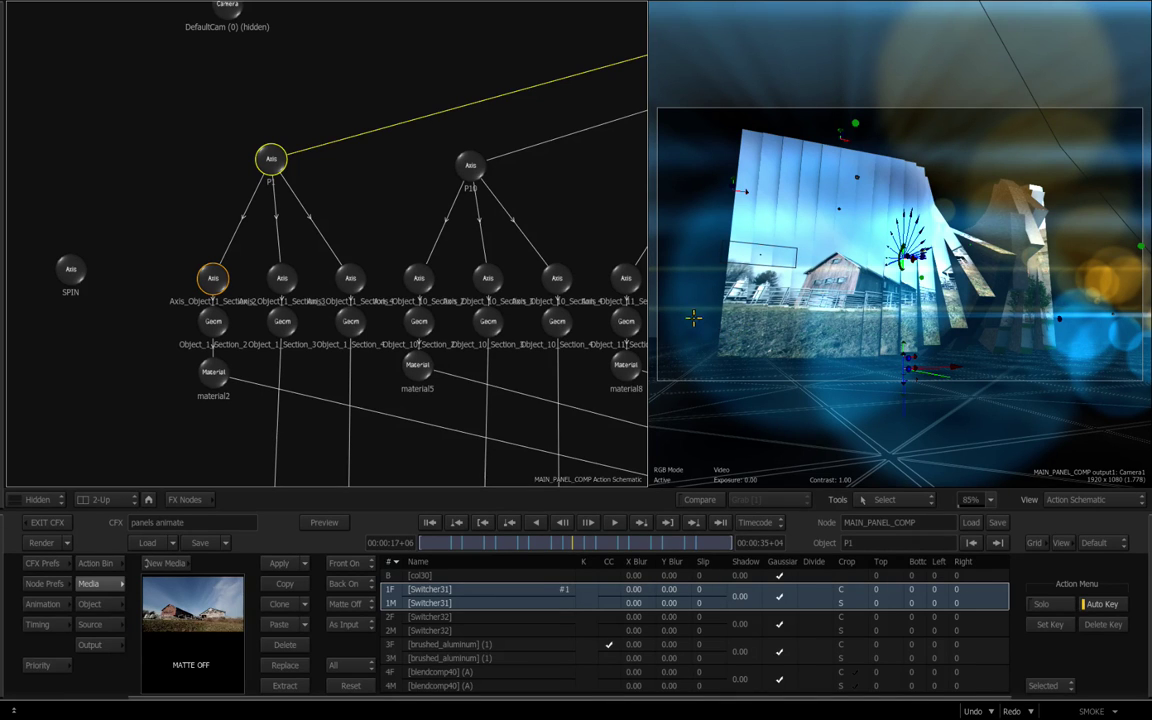
pyautogui.moveTo(285, 172); pyautogui.dragTo(284, 172)
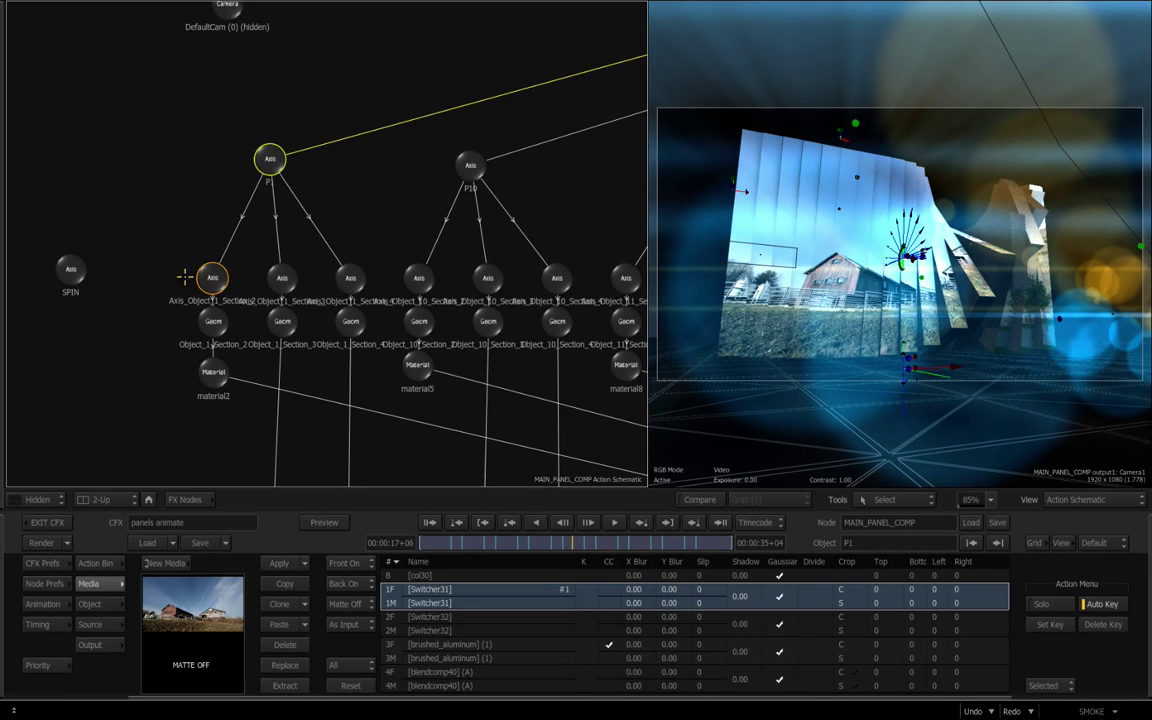
# Select the three section axes under P1 in turn to identify the panel parts they control, ending back on P1
pyautogui.moveTo(212, 277); pyautogui.dragTo(210, 271)
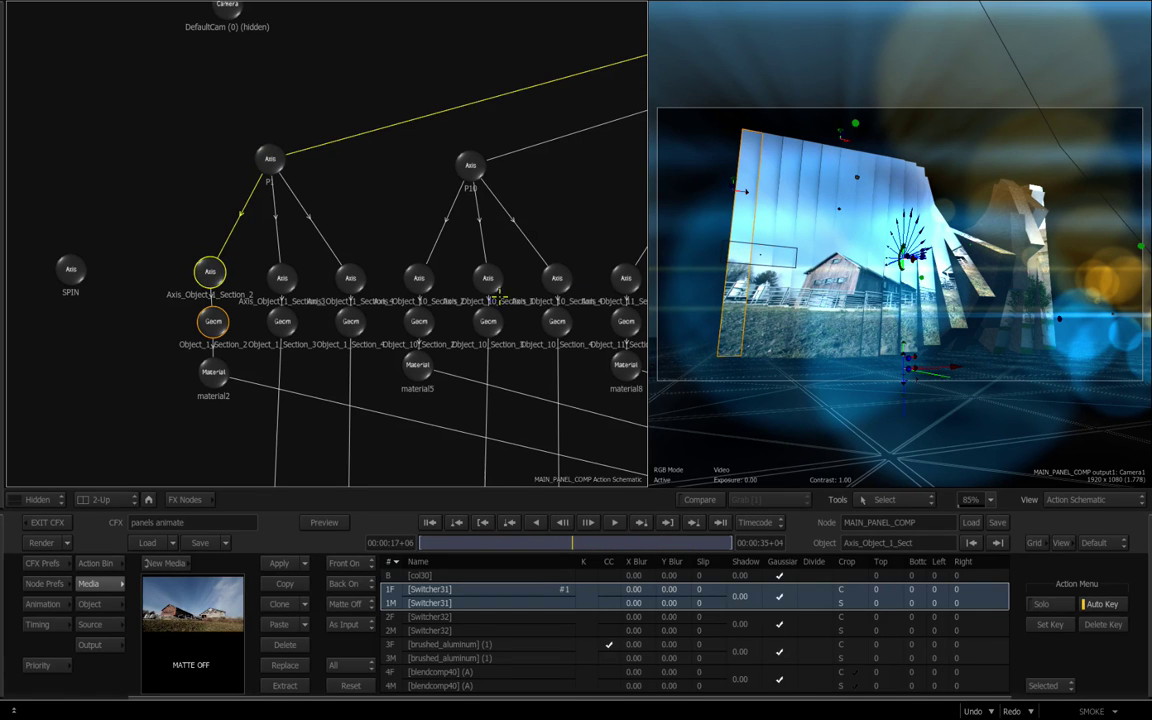
pyautogui.moveTo(284, 268); pyautogui.dragTo(284, 255)
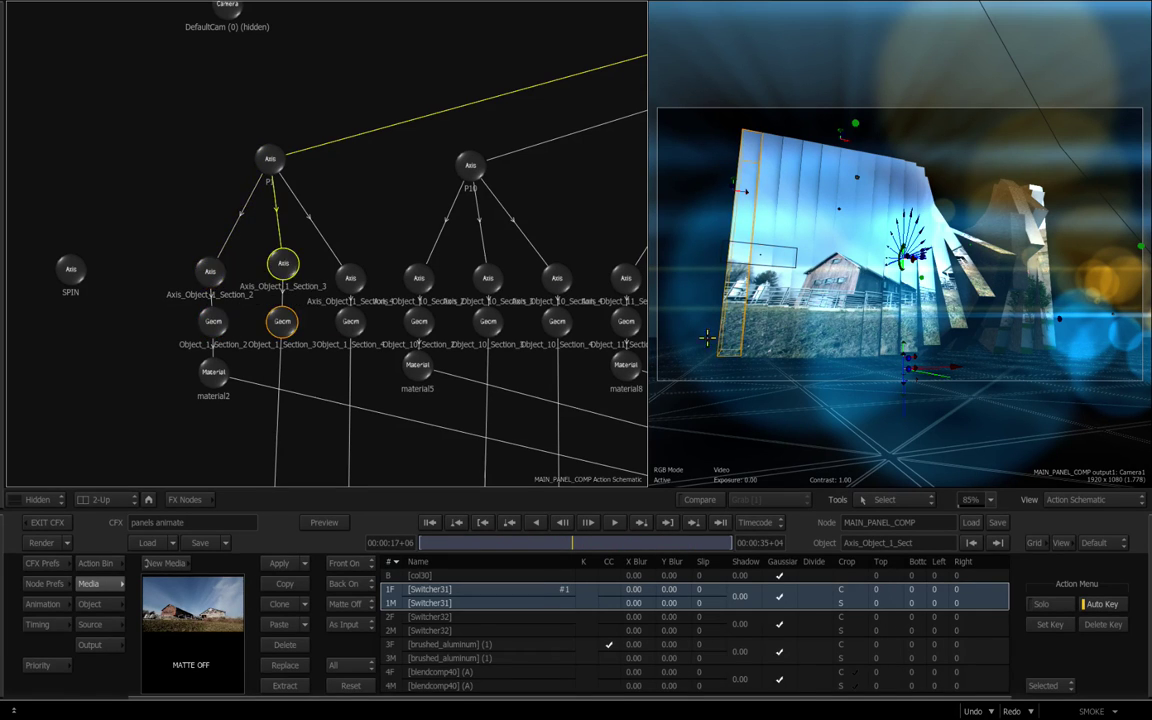
pyautogui.click(350, 280)
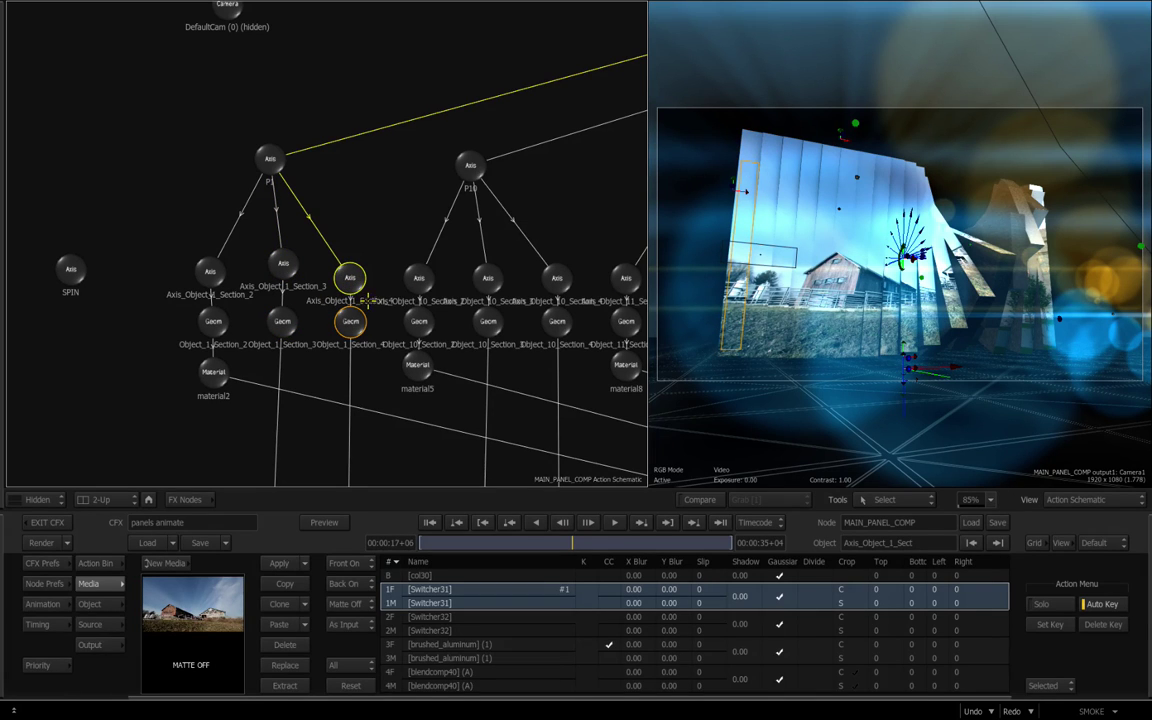
pyautogui.moveTo(269, 158); pyautogui.dragTo(278, 165)
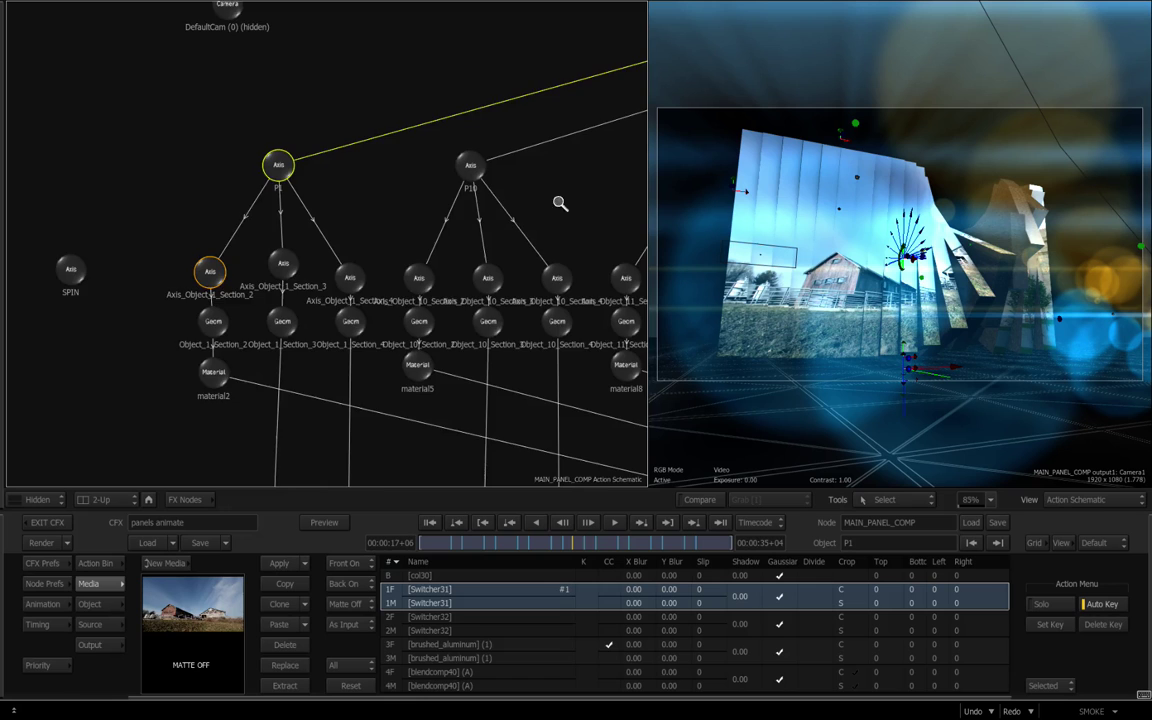
# Select the Section_2 axes of P12, P13, P14 and P15 one after another to identify their panels in the camera view
pyautogui.moveTo(560, 206); pyautogui.dragTo(274, 206)
pyautogui.click(248, 260)
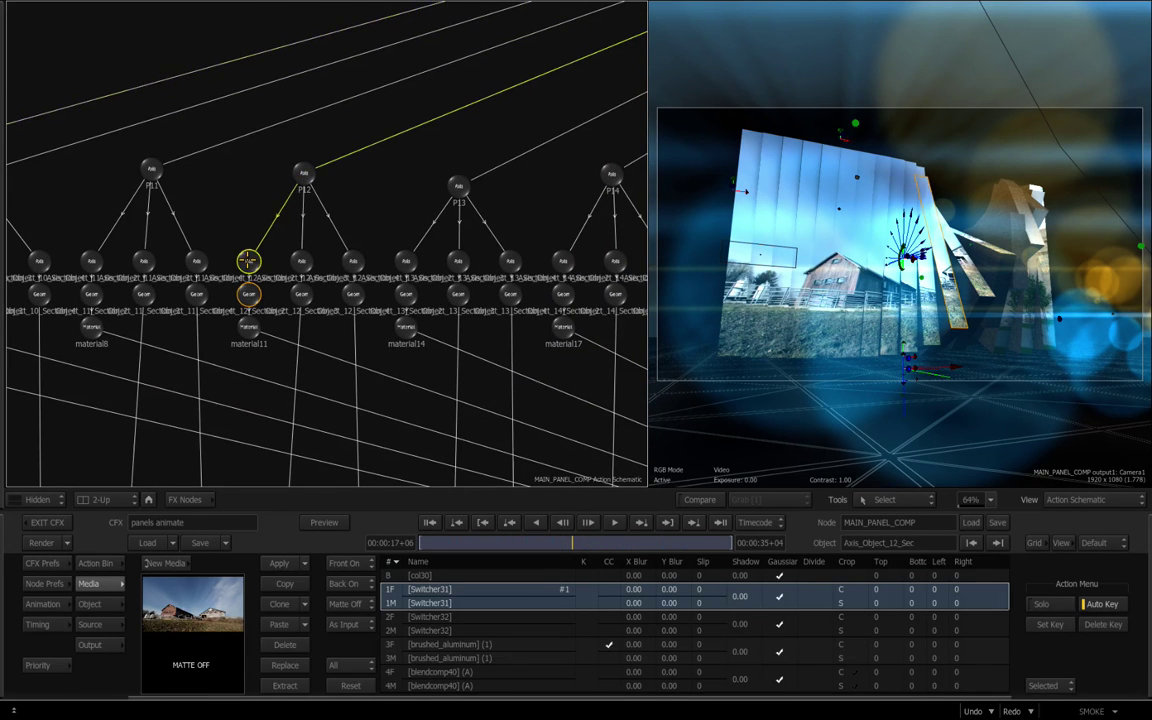
pyautogui.moveTo(398, 219); pyautogui.dragTo(246, 193)
pyautogui.click(281, 258)
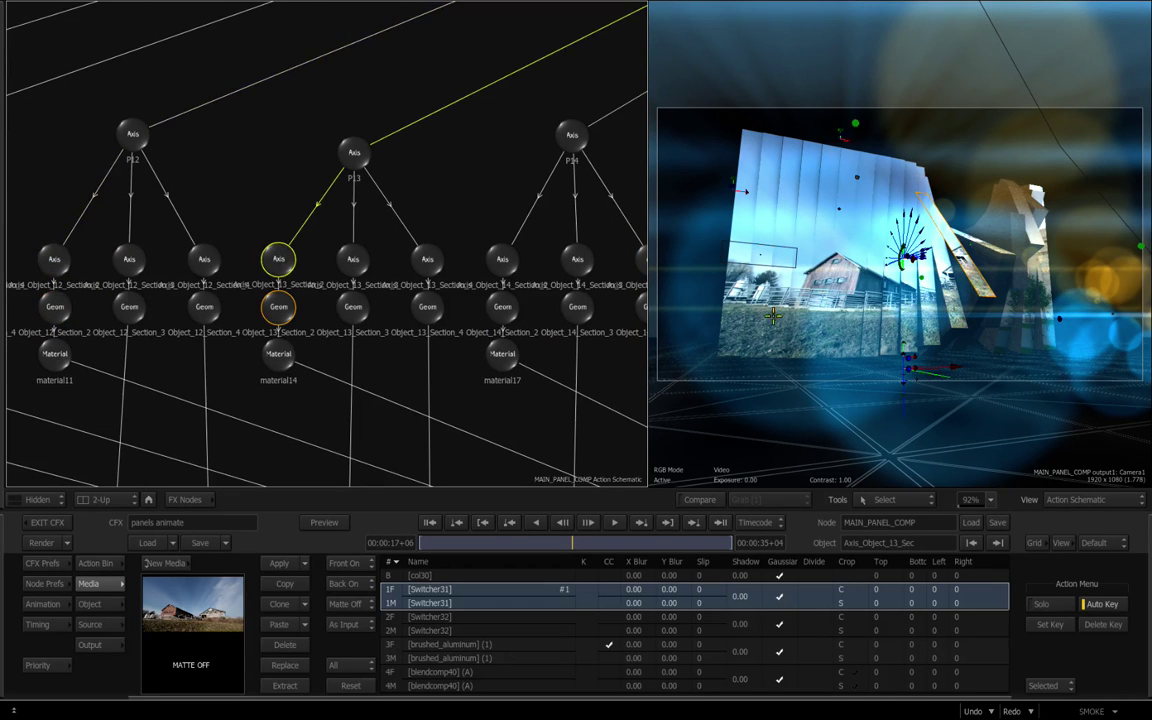
pyautogui.click(500, 258)
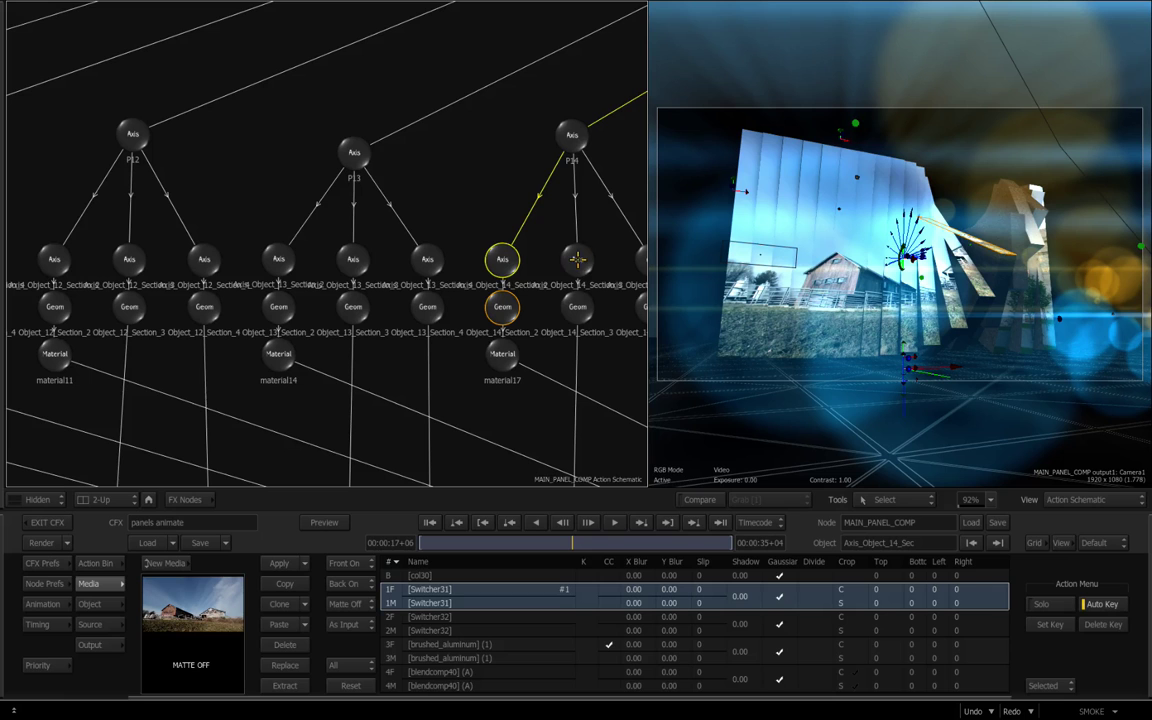
pyautogui.moveTo(572, 238); pyautogui.dragTo(267, 217)
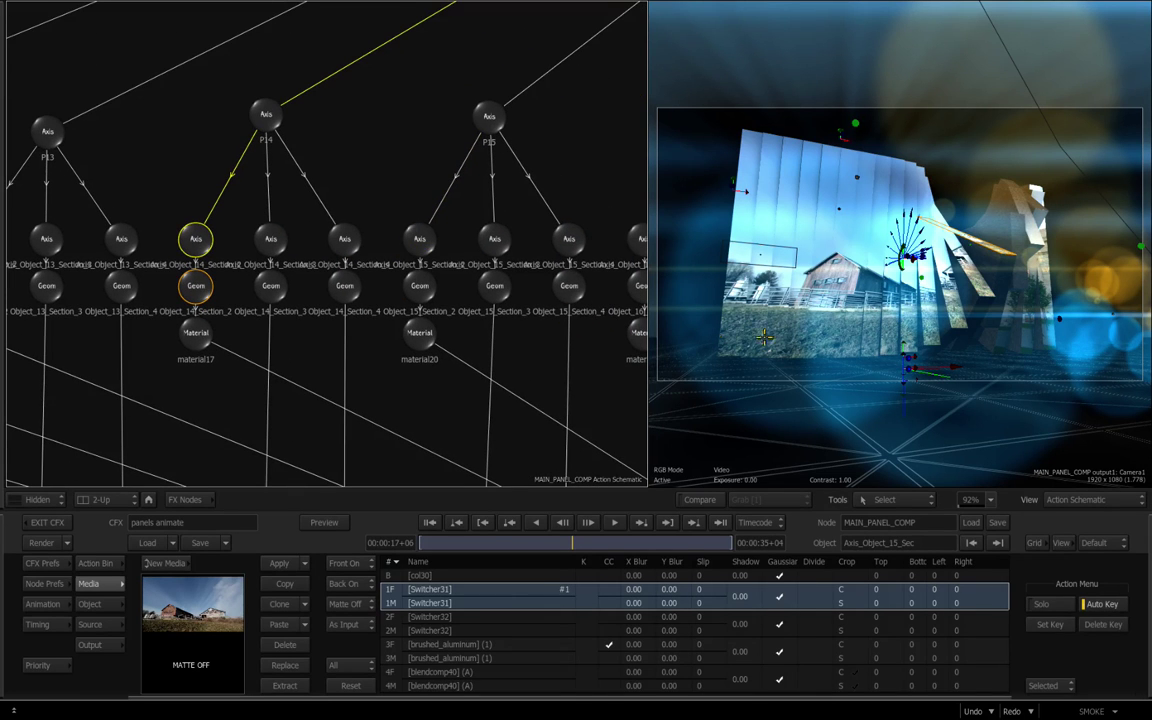
pyautogui.moveTo(354, 197); pyautogui.dragTo(231, 242)
pyautogui.moveTo(302, 188); pyautogui.dragTo(563, 99)
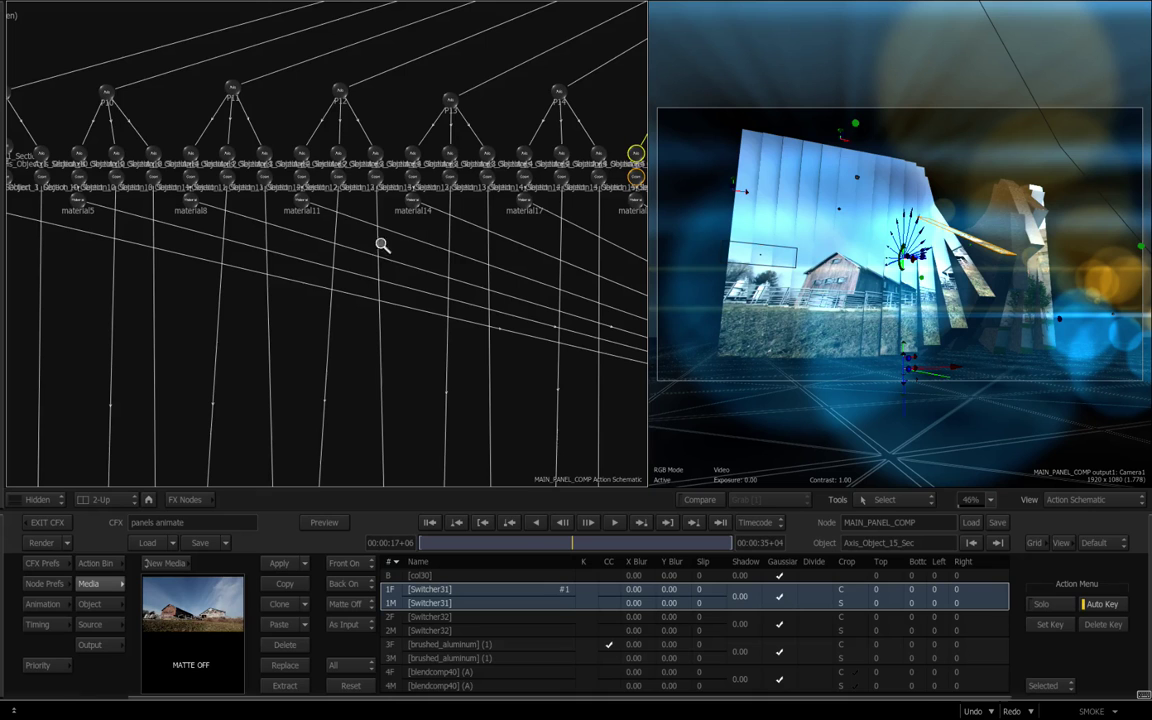
# Trace the panel connections down to material64 and select its diffuse2 (1) map
pyautogui.moveTo(382, 244); pyautogui.dragTo(282, 240)
pyautogui.moveTo(463, 242); pyautogui.dragTo(316, 240)
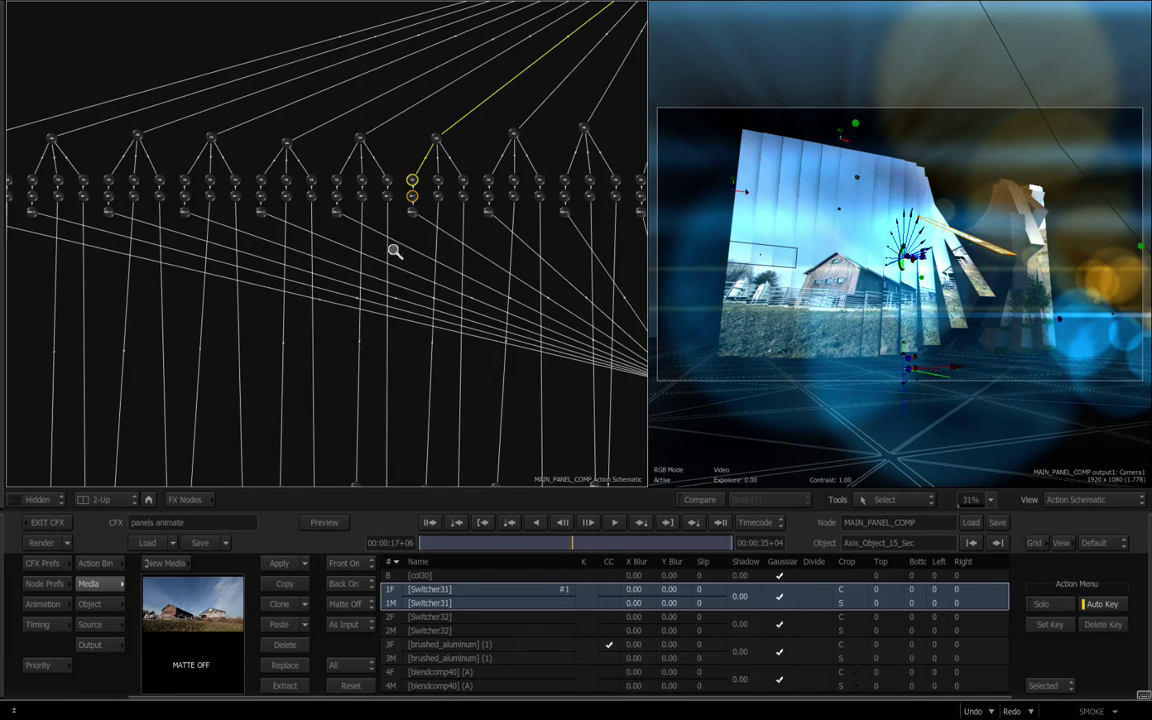
pyautogui.moveTo(371, 264); pyautogui.dragTo(494, 268)
pyautogui.scroll(1, 493, 268)
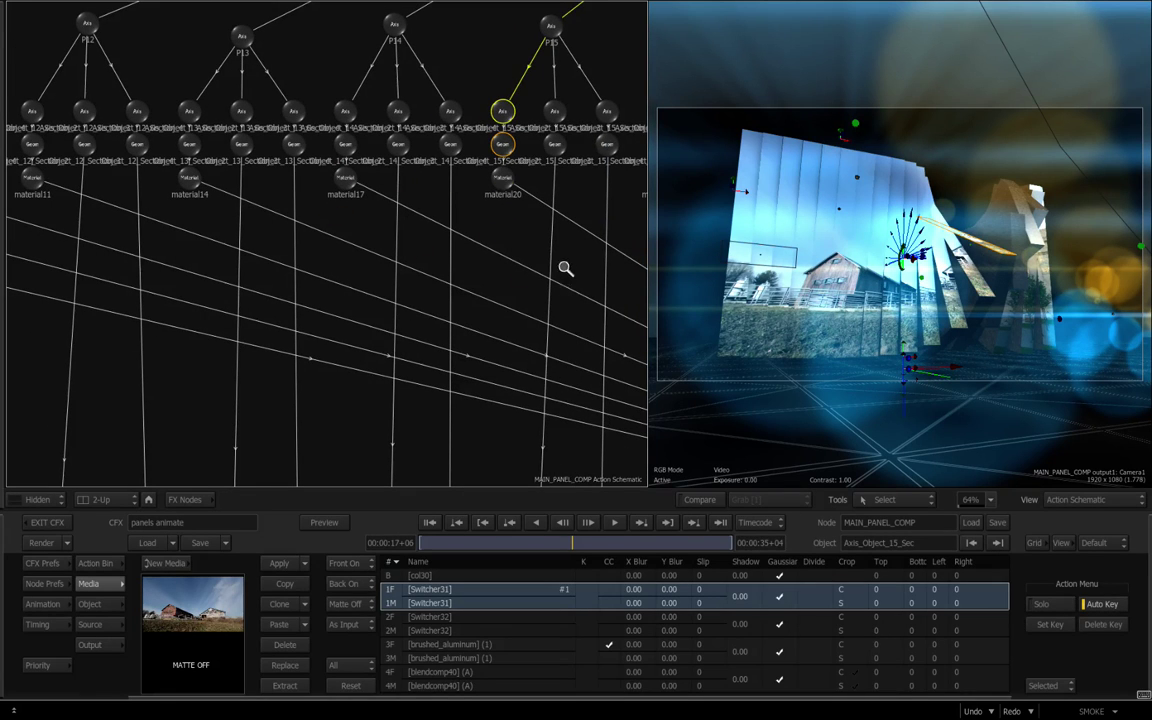
pyautogui.scroll(-2, 488, 262)
pyautogui.moveTo(488, 262); pyautogui.dragTo(102, 188)
pyautogui.moveTo(324, 249); pyautogui.dragTo(276, 243)
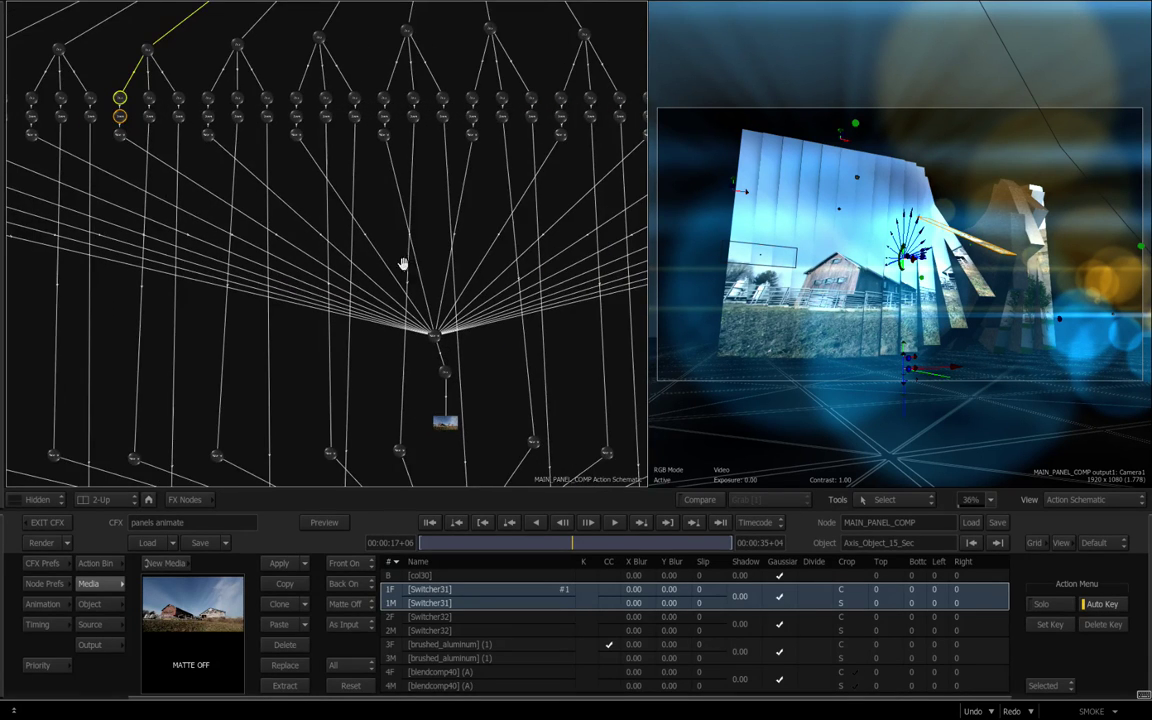
pyautogui.moveTo(428, 265); pyautogui.dragTo(352, 181)
pyautogui.moveTo(455, 264); pyautogui.dragTo(545, 295)
pyautogui.moveTo(435, 374); pyautogui.dragTo(389, 268)
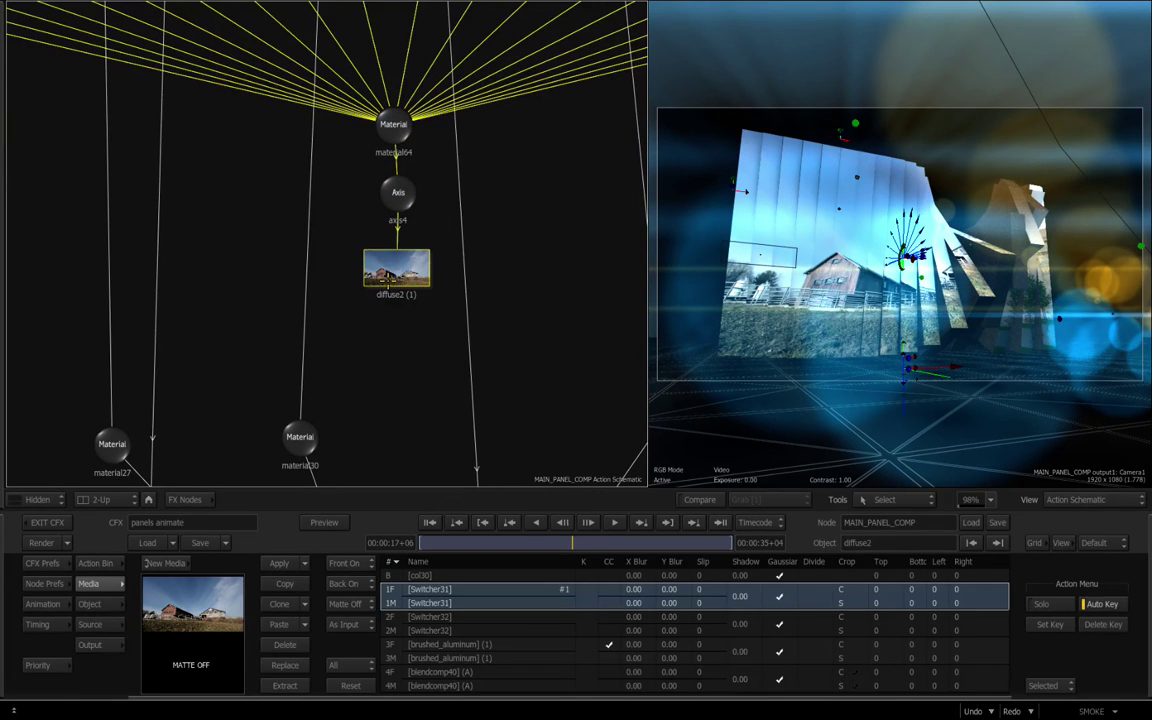
pyautogui.scroll(-5, 437, 347)
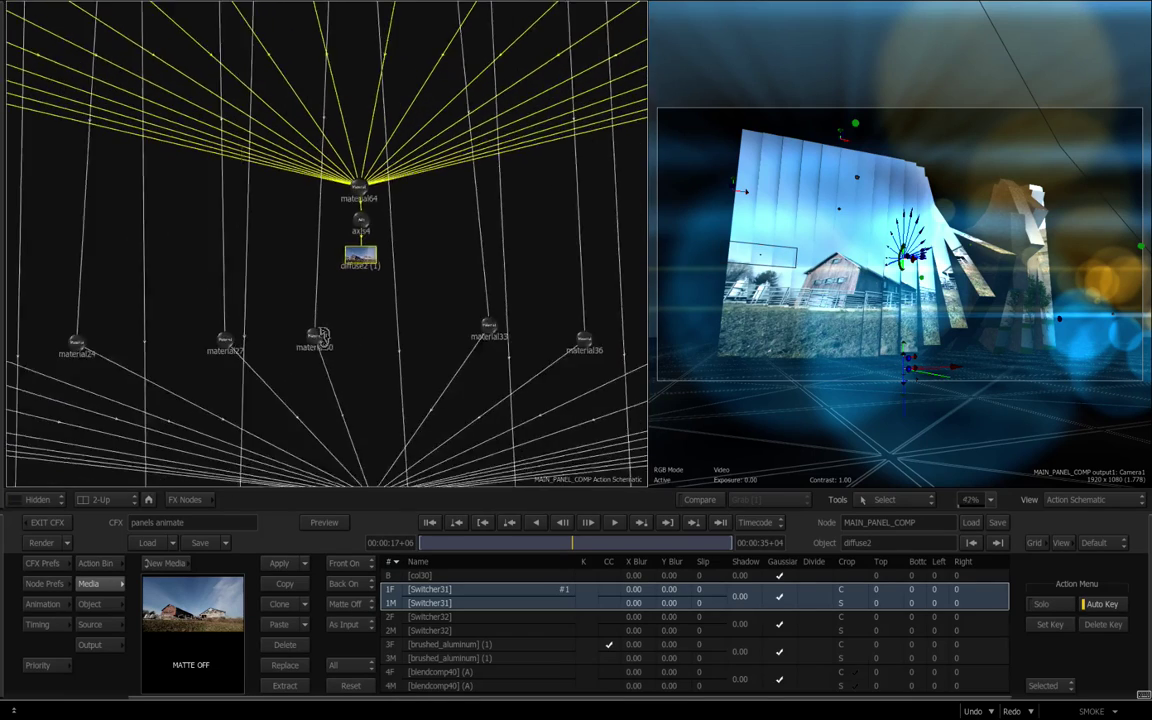
# Arrange the axis2 and diffuse1 (3) nodes in a straight column beneath material1
pyautogui.moveTo(350, 336); pyautogui.dragTo(379, 130)
pyautogui.scroll(5, 358, 363)
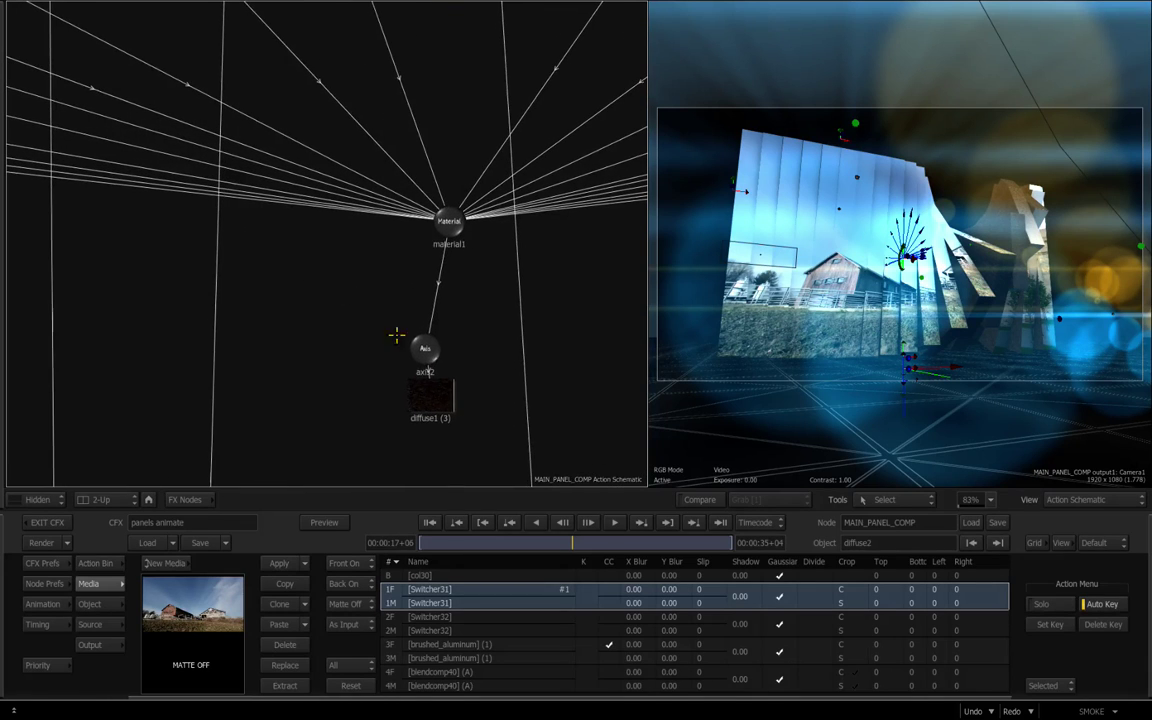
pyautogui.click(441, 325)
pyautogui.moveTo(441, 323); pyautogui.dragTo(445, 283)
pyautogui.moveTo(436, 385); pyautogui.dragTo(451, 353)
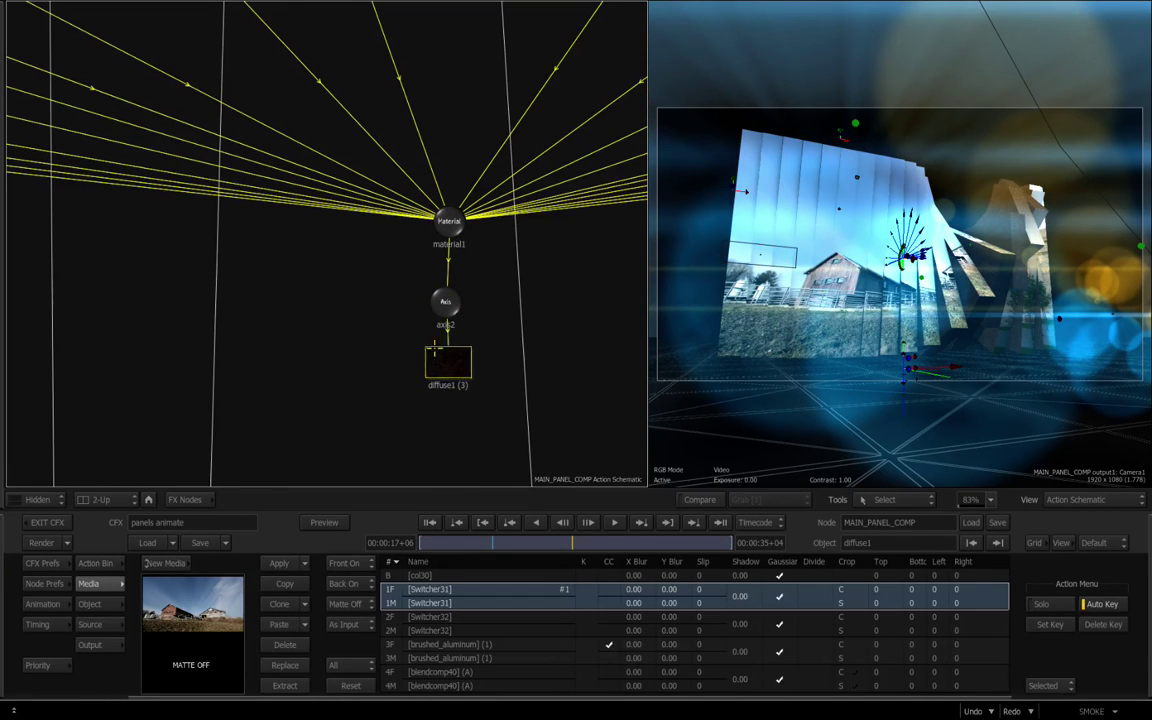
# Examine the diffuse1 map and the panels' sides up close, and select the brushed_aluminum (1) media layer
pyautogui.moveTo(350, 376); pyautogui.dragTo(425, 372)
pyautogui.moveTo(366, 345); pyautogui.dragTo(205, 268)
pyautogui.moveTo(375, 380); pyautogui.dragTo(373, 363)
pyautogui.moveTo(978, 248); pyautogui.dragTo(1018, 327)
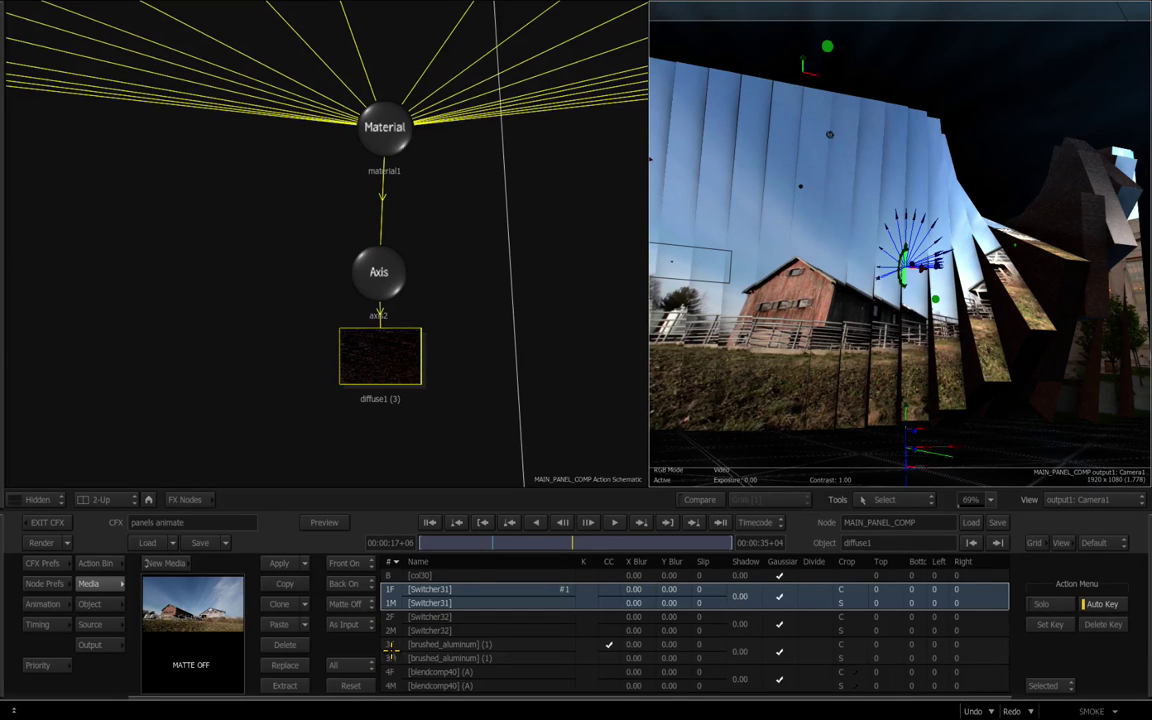
pyautogui.click(377, 380)
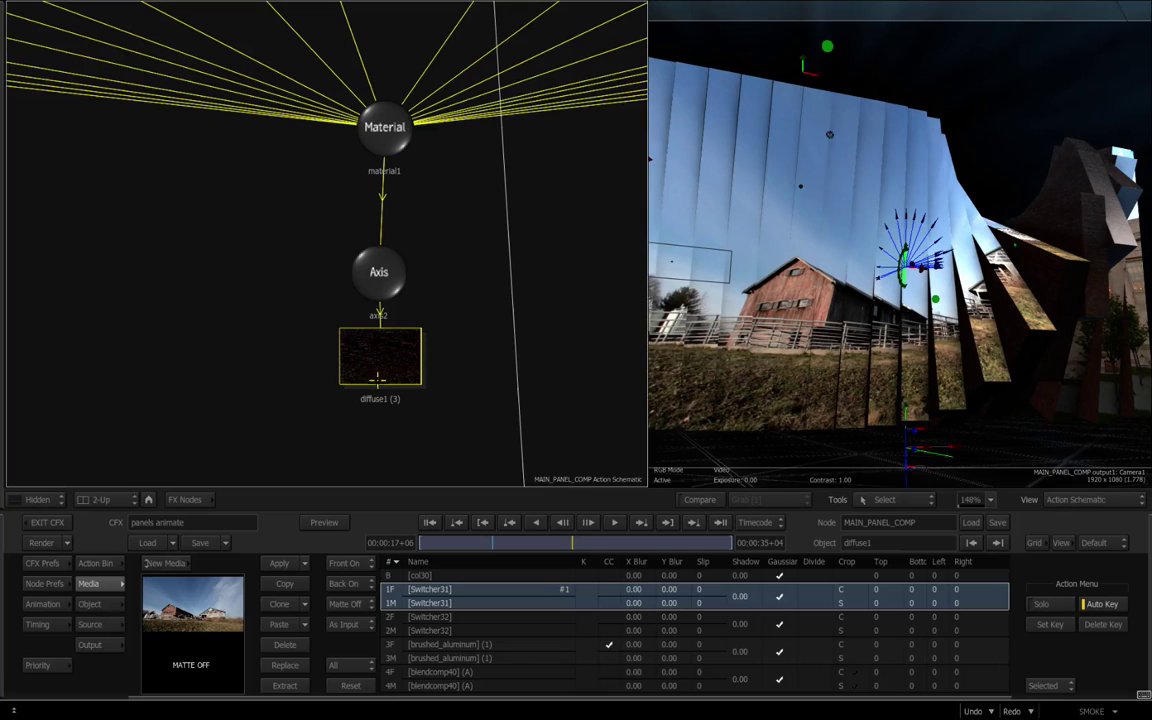
pyautogui.click(610, 645)
pyautogui.click(609, 660)
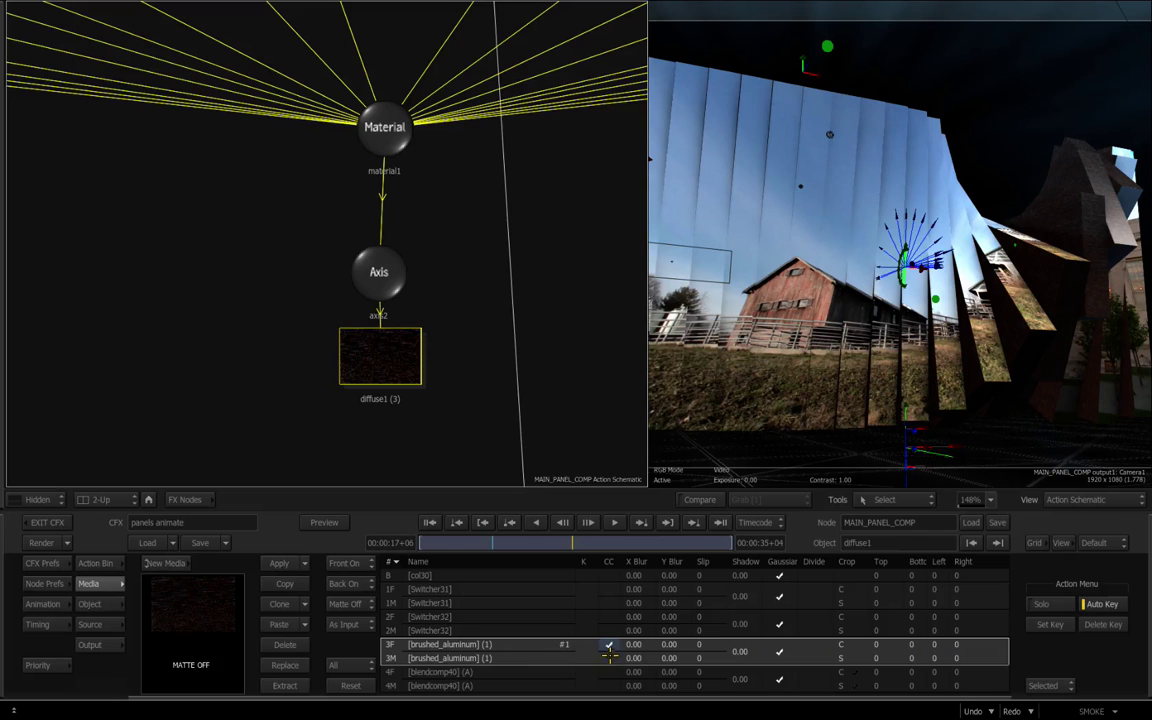
# Arrange the axis1 and diffuse3 (2) nodes in a straight column beneath material62
pyautogui.moveTo(265, 408); pyautogui.dragTo(203, 398)
pyautogui.moveTo(306, 401); pyautogui.dragTo(314, 134)
pyautogui.moveTo(243, 278); pyautogui.dragTo(412, 313)
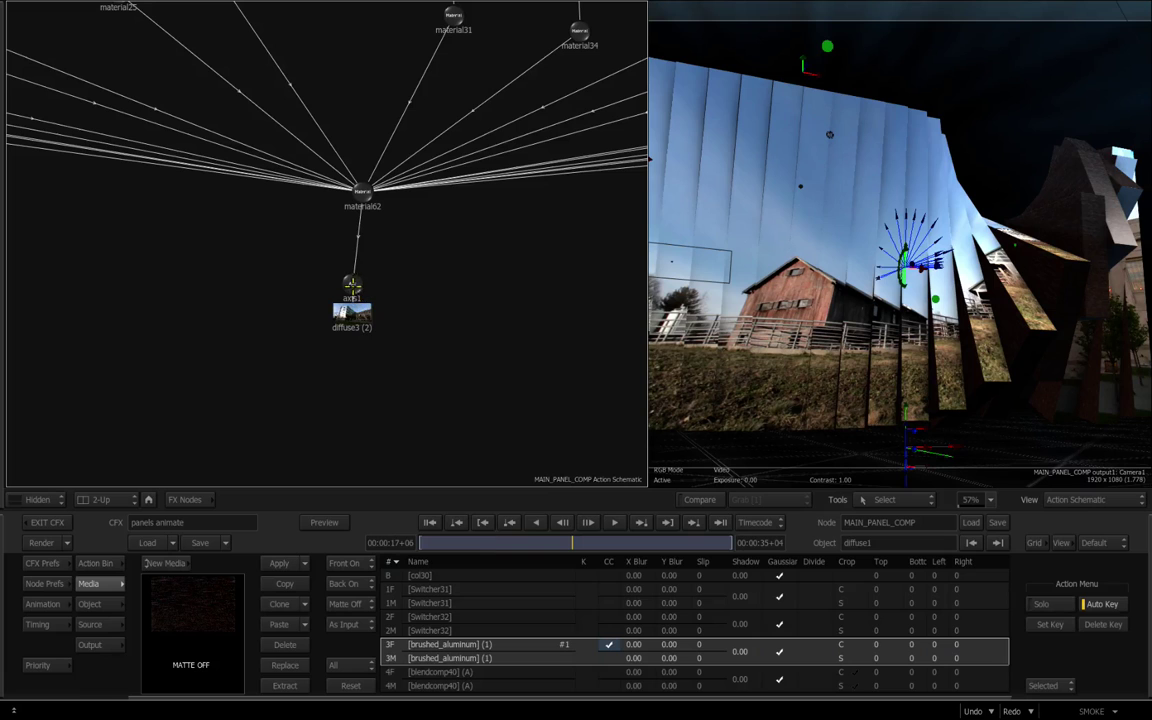
pyautogui.moveTo(352, 279); pyautogui.dragTo(369, 246)
pyautogui.click(352, 316)
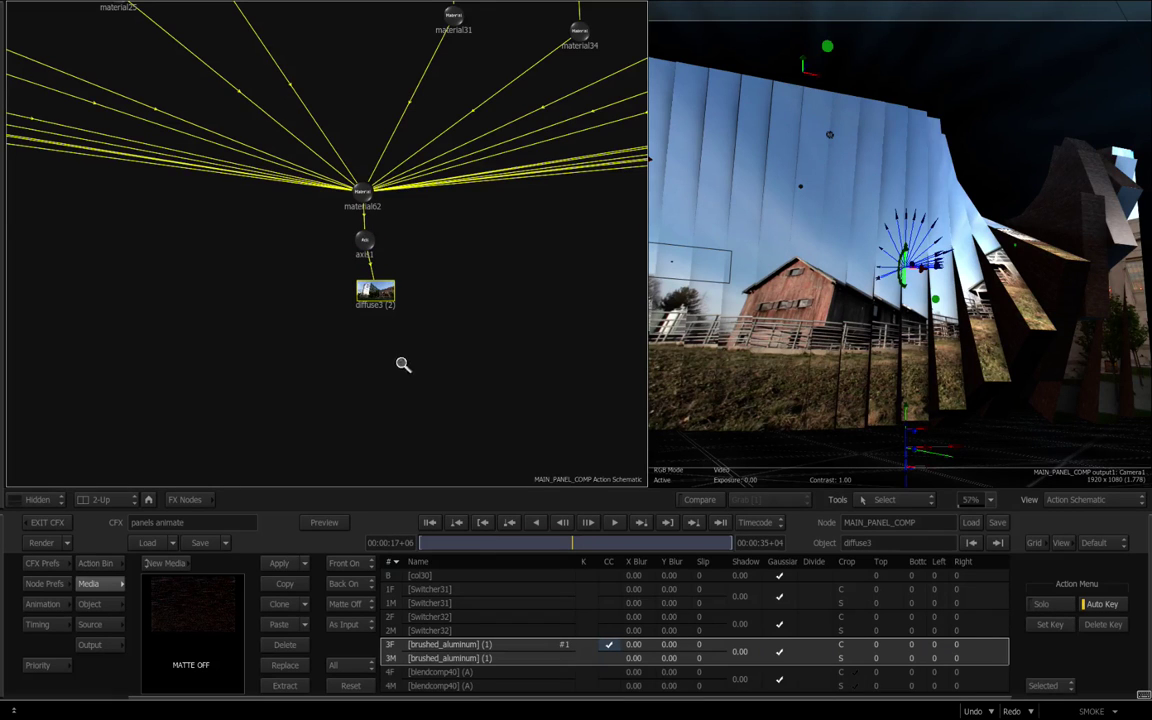
pyautogui.moveTo(404, 363); pyautogui.dragTo(506, 380)
pyautogui.moveTo(445, 355); pyautogui.dragTo(415, 346)
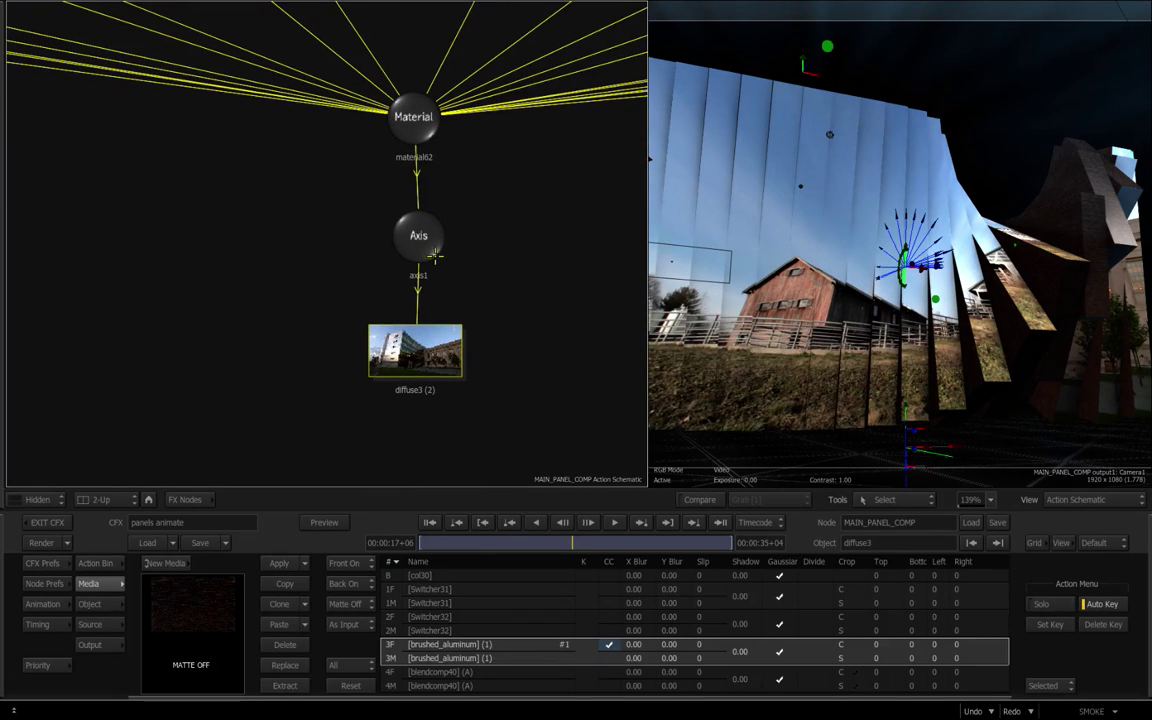
# Review the Switcher31, Switcher32 and brushed_aluminum (1) media layers that supply the panel textures
pyautogui.click(391, 596)
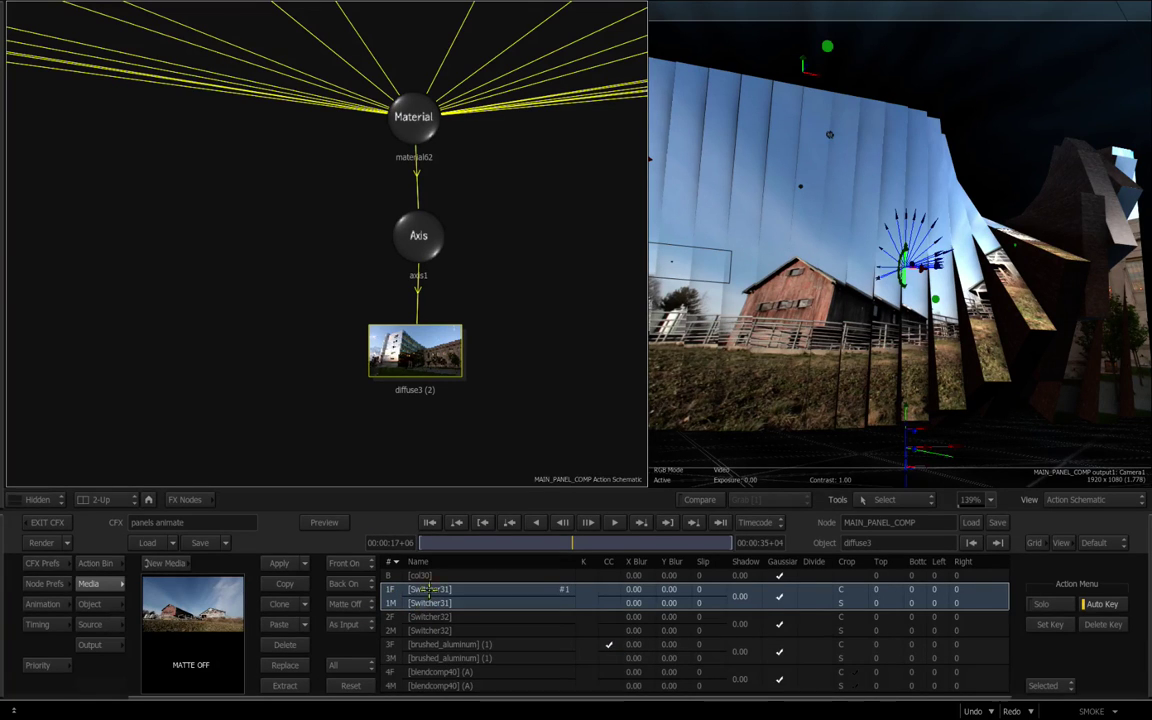
pyautogui.click(393, 624)
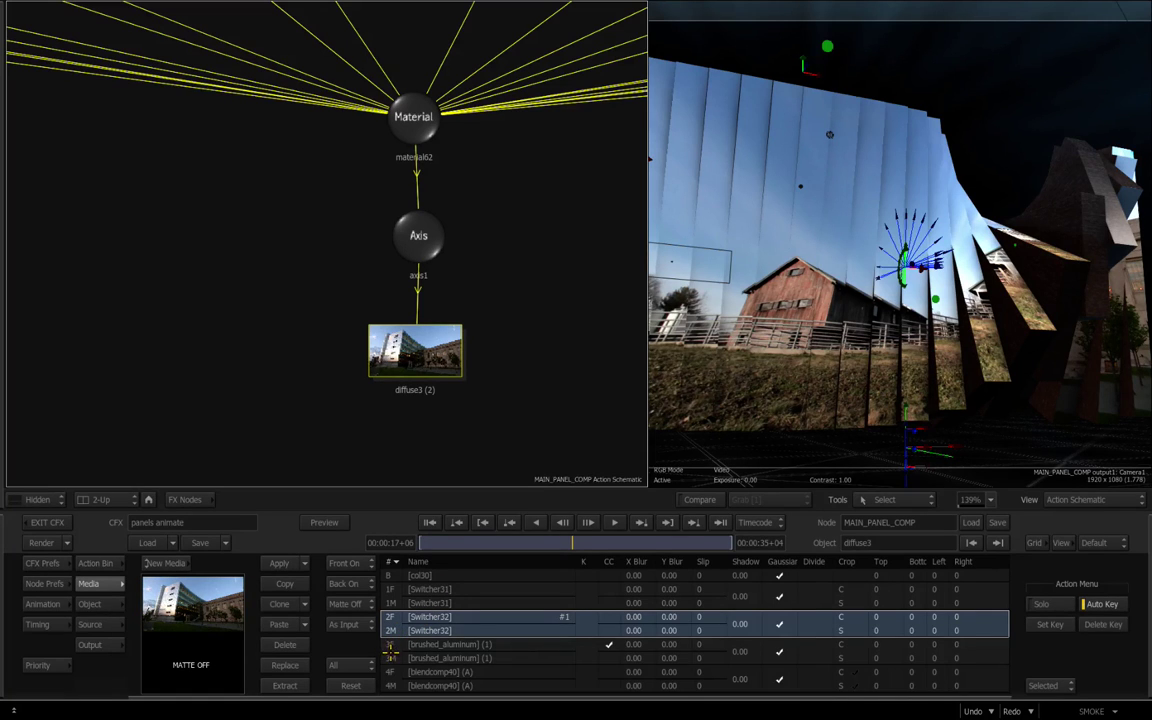
pyautogui.click(391, 652)
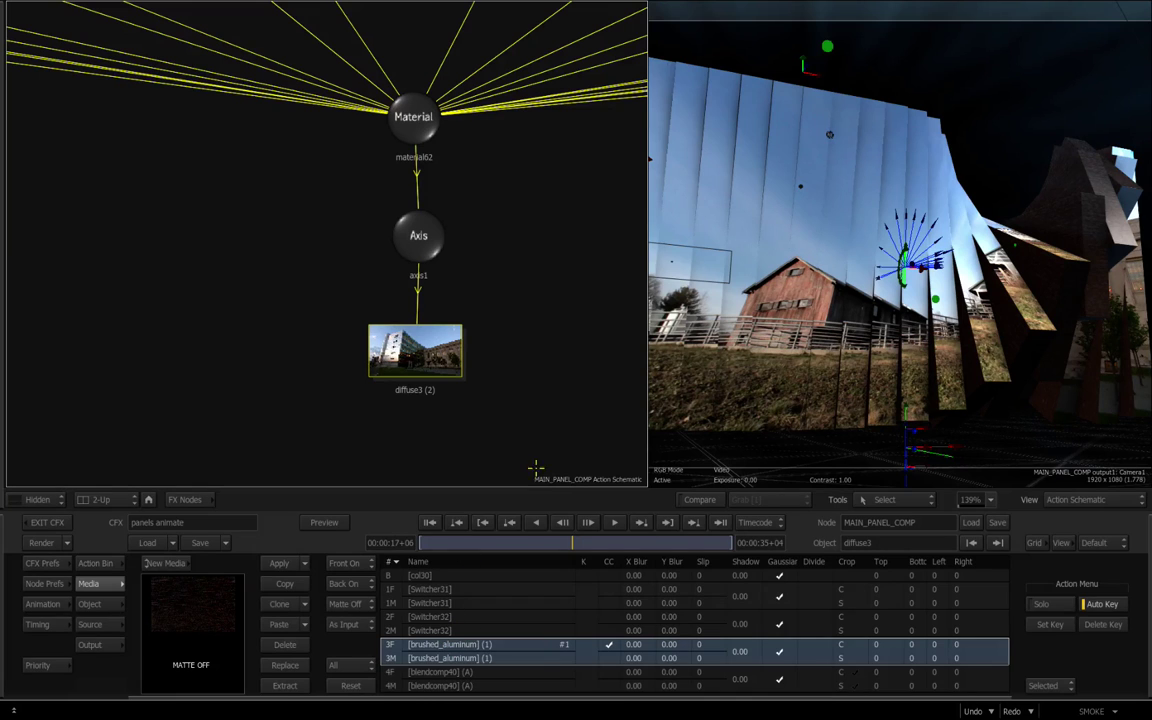
# Review the whole panel node tree in the Action schematic, and return to the ConnectFX schematic
pyautogui.moveTo(302, 261); pyautogui.dragTo(355, 452)
pyautogui.scroll(-2, 245, 265)
pyautogui.moveTo(337, 309); pyautogui.dragTo(305, 437)
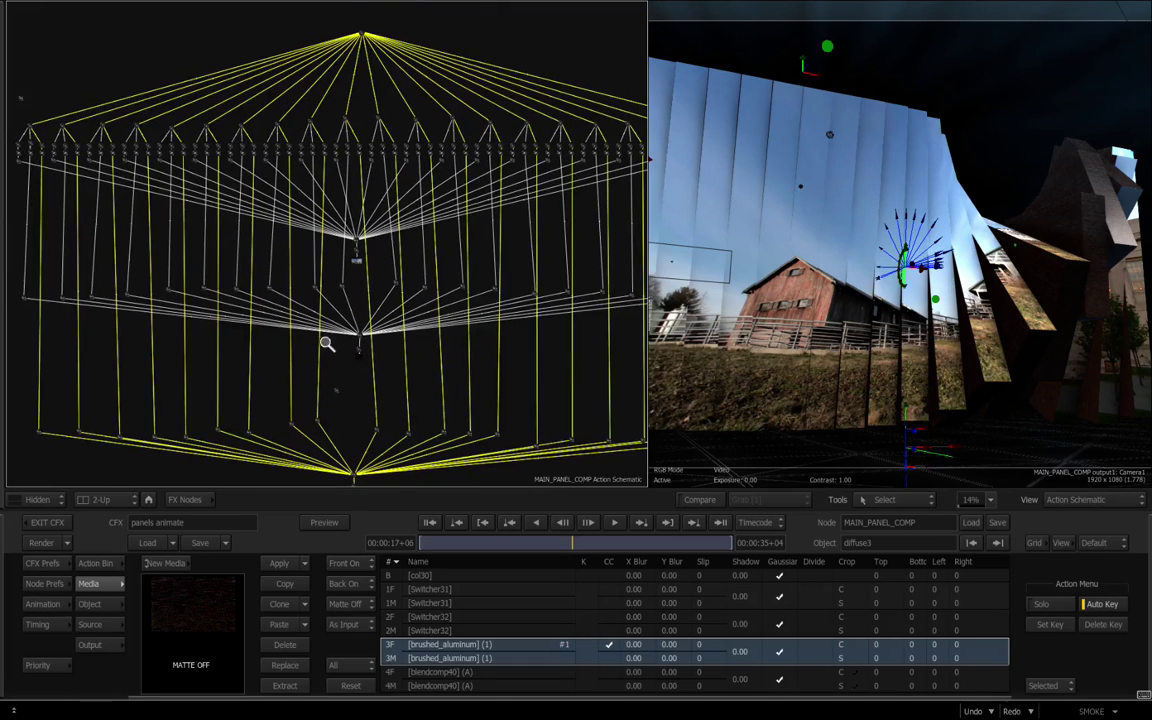
pyautogui.moveTo(327, 344); pyautogui.dragTo(185, 327)
pyautogui.press('Escape')
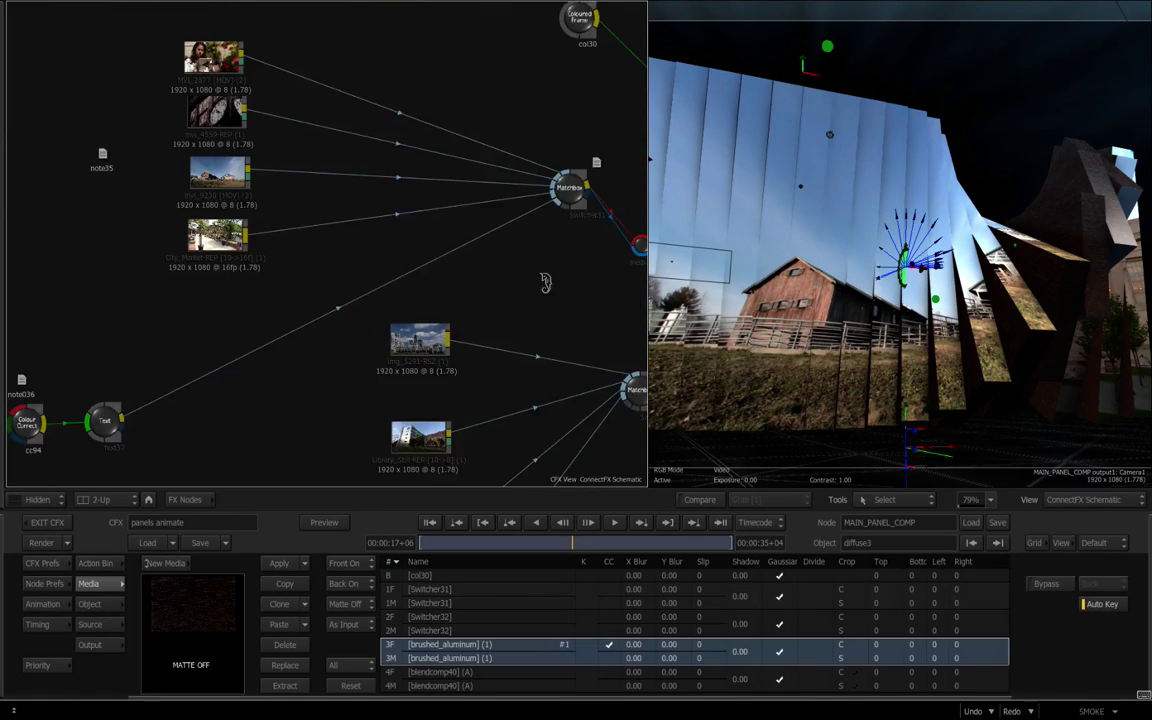
# Inspect the results and Input Index settings of the Switcher31 and Switcher32 Matchbox nodes
pyautogui.moveTo(393, 278); pyautogui.dragTo(467, 306)
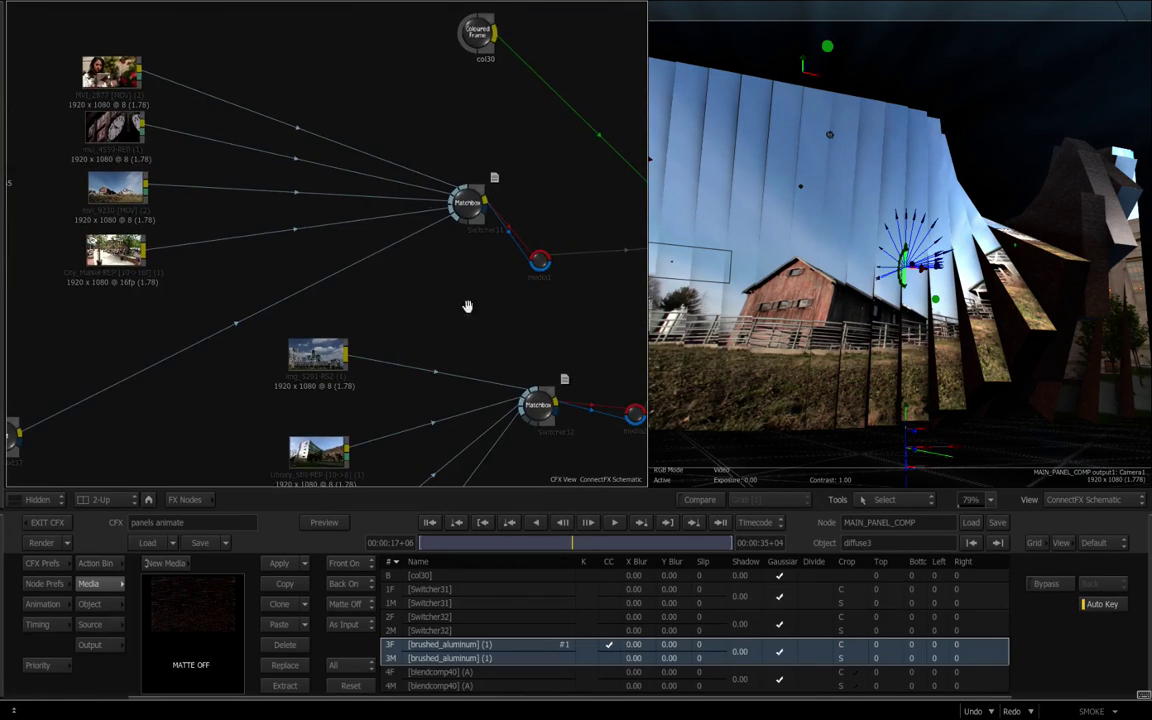
pyautogui.click(467, 207)
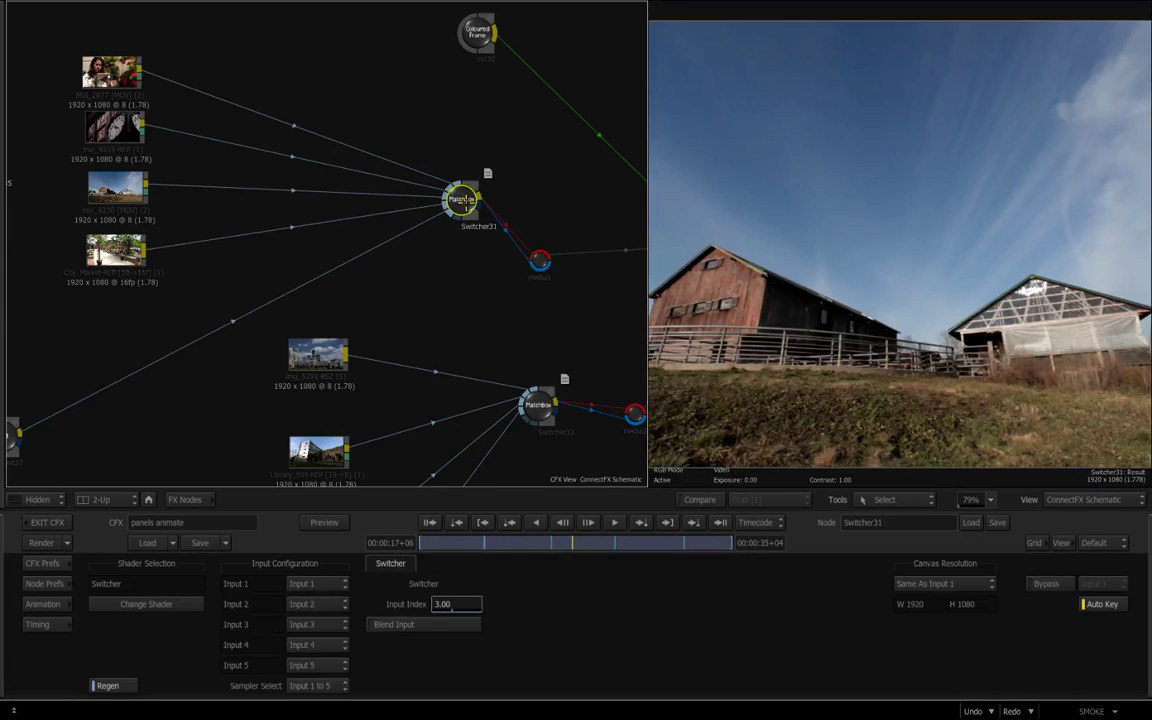
pyautogui.doubleClick(467, 207)
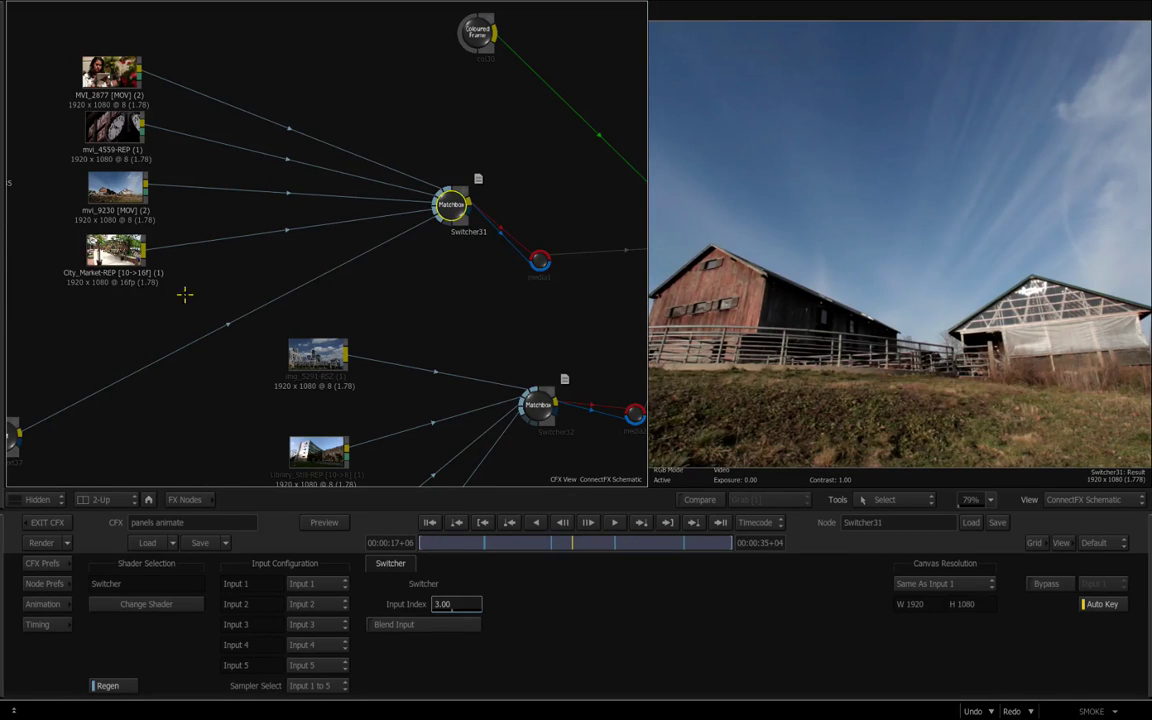
pyautogui.moveTo(486, 338); pyautogui.dragTo(414, 231)
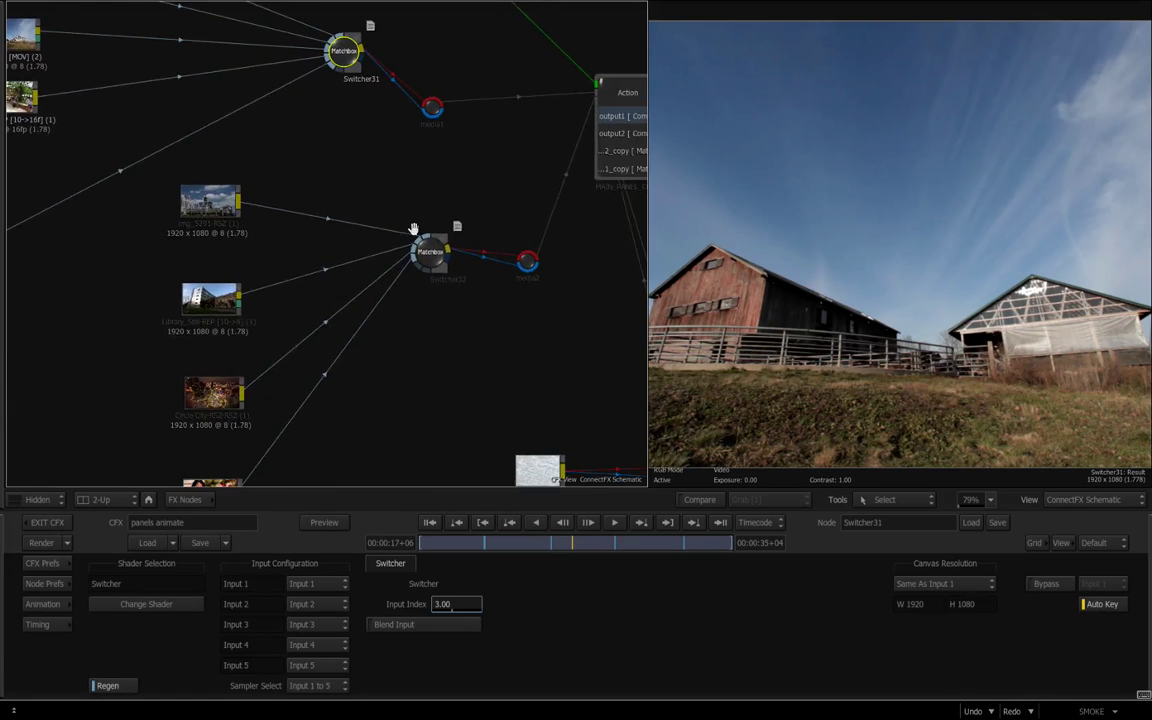
pyautogui.click(431, 263)
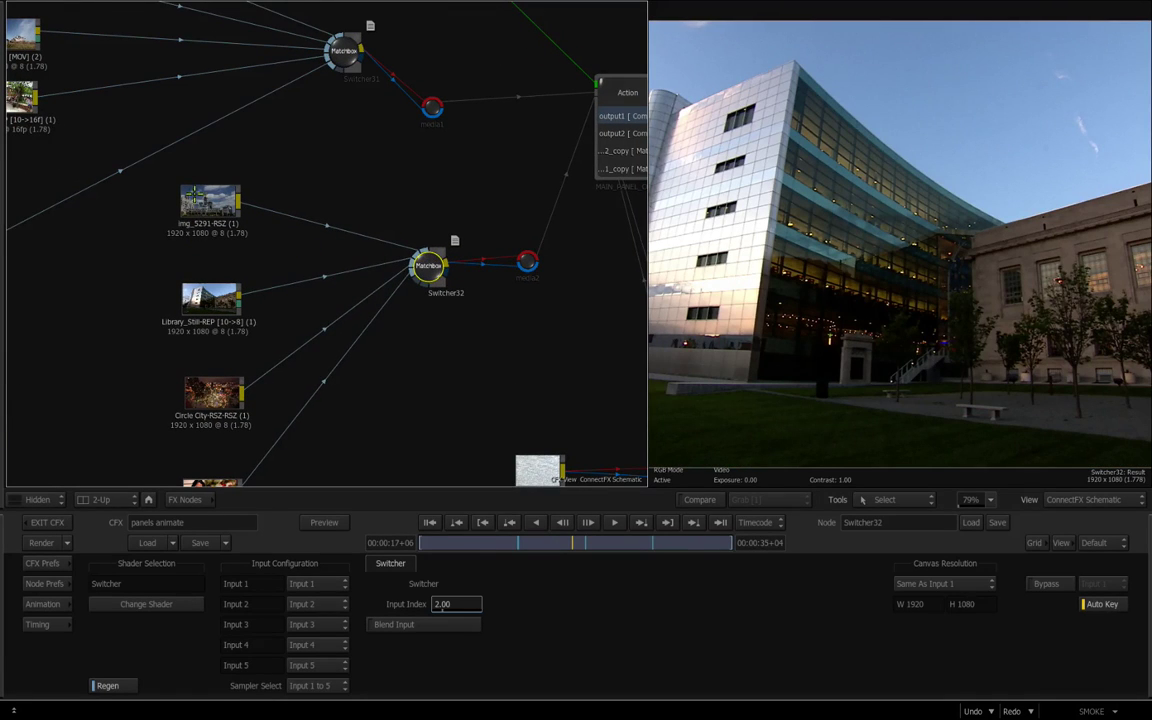
pyautogui.moveTo(288, 373); pyautogui.dragTo(309, 425)
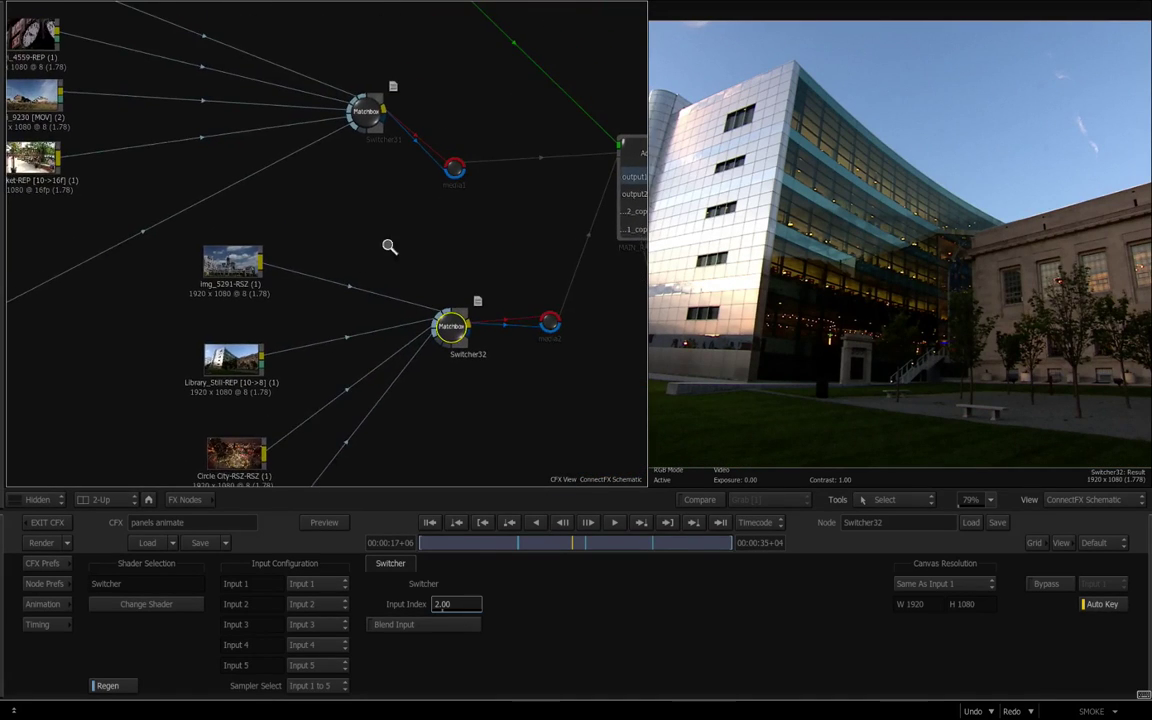
pyautogui.moveTo(389, 247)
pyautogui.mouseDown()
pyautogui.moveTo(365, 244)
pyautogui.moveTo(354, 223)
pyautogui.moveTo(399, 255)
pyautogui.mouseUp()
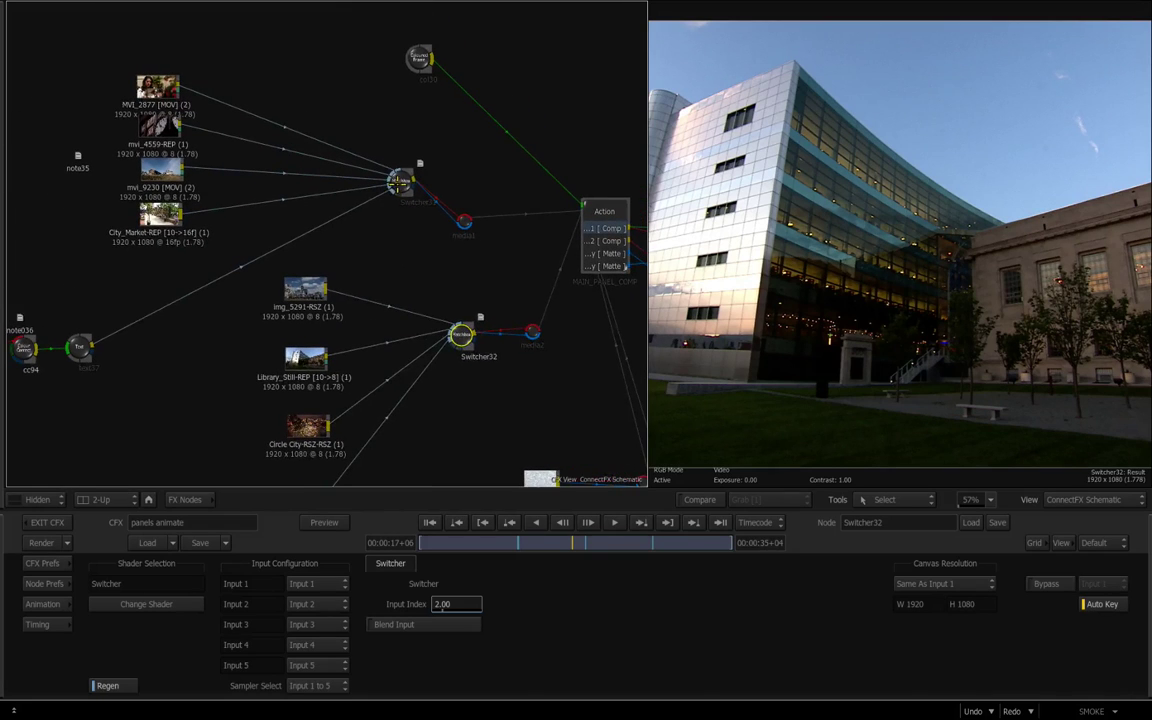
# Scrub Switcher31's result from the first frame to 00:00:16+05 to review how it switches between its inputs
pyautogui.click(400, 181)
pyautogui.click(430, 522)
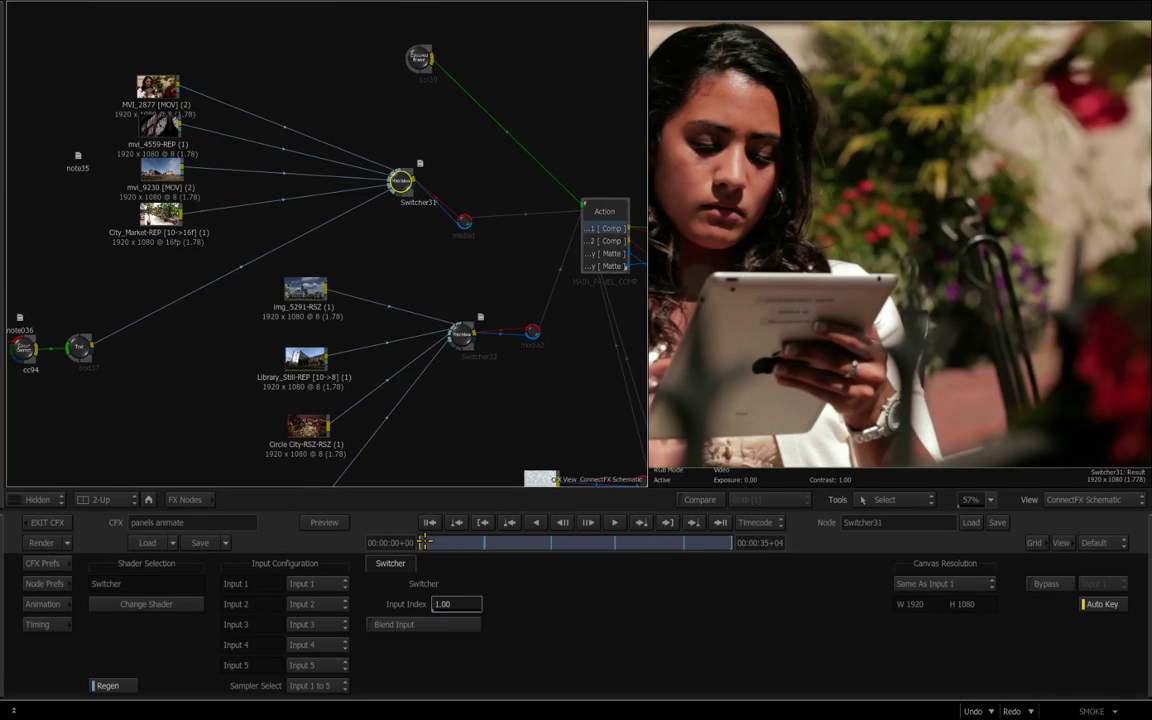
pyautogui.moveTo(422, 542); pyautogui.dragTo(489, 543)
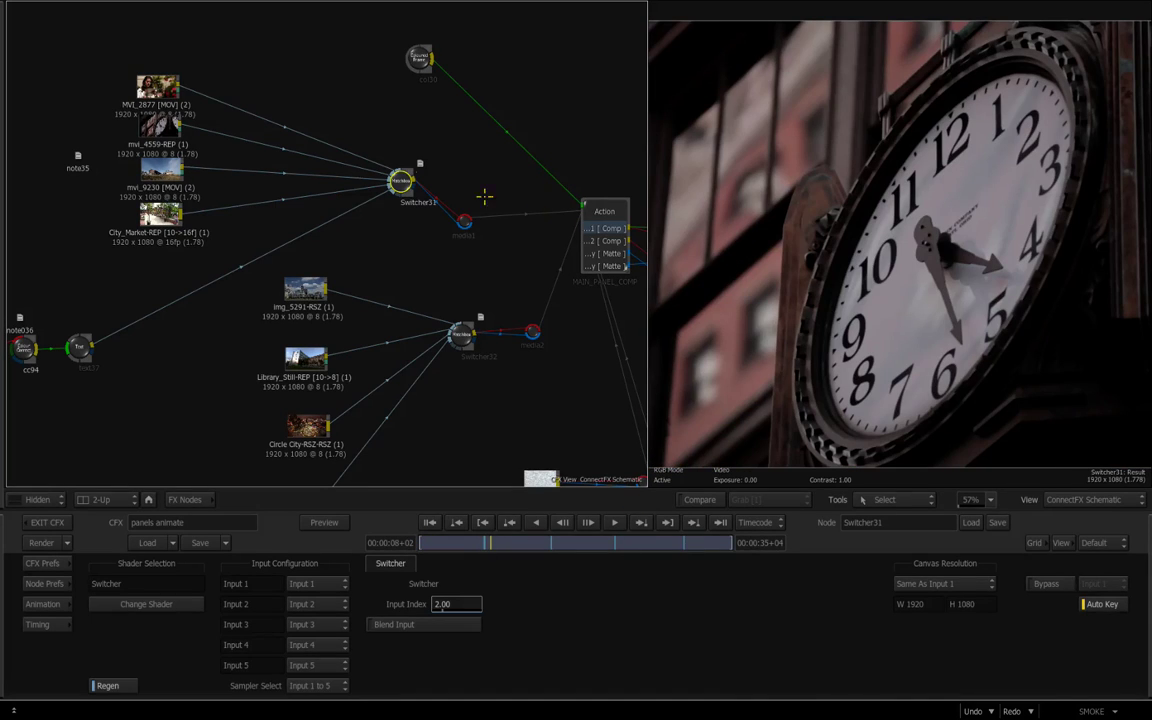
pyautogui.moveTo(493, 542); pyautogui.dragTo(566, 550)
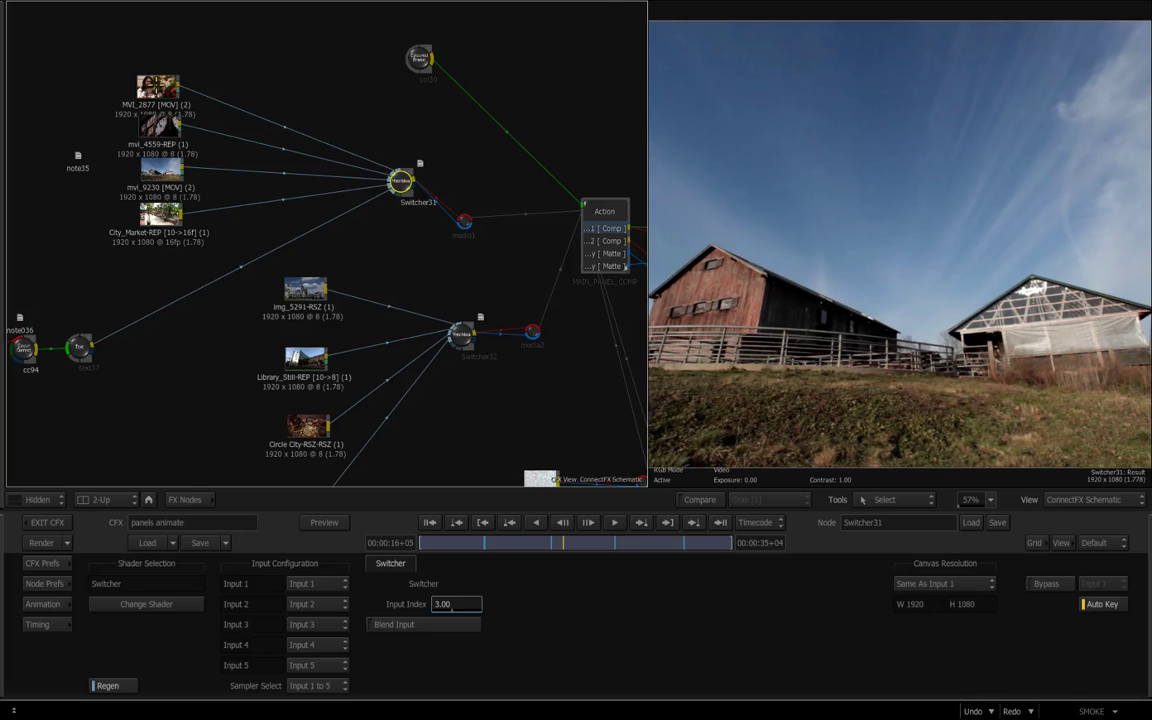
# Compare the MVI_2877 clip with Switcher31's result, and view Switcher32's img_5291-RSZ, Library_Still-REP and Circle City-RSZ-RSZ sources
pyautogui.click(160, 122)
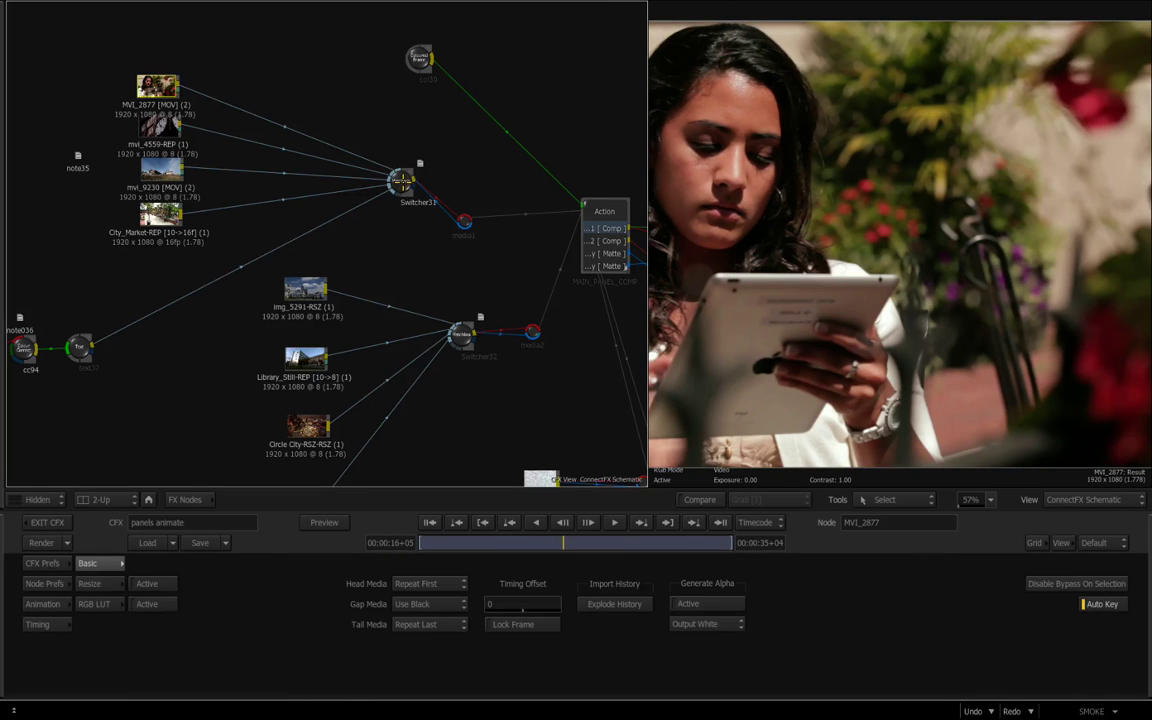
pyautogui.click(401, 181)
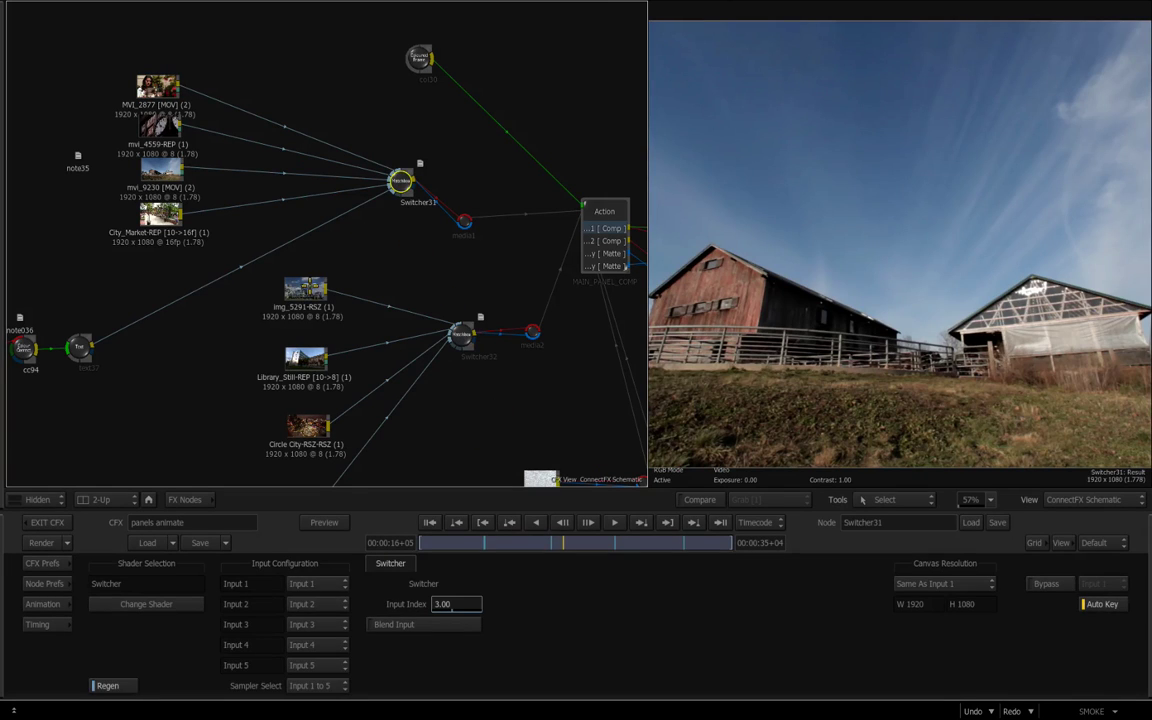
pyautogui.click(305, 290)
pyautogui.click(305, 358)
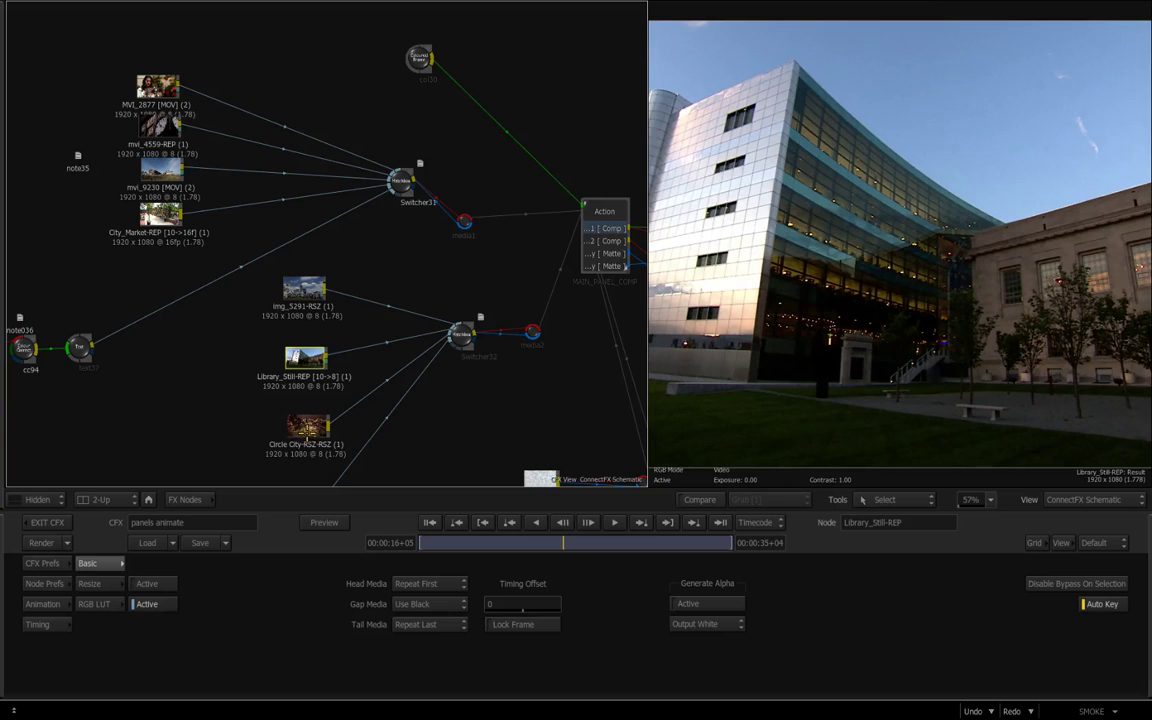
pyautogui.click(307, 426)
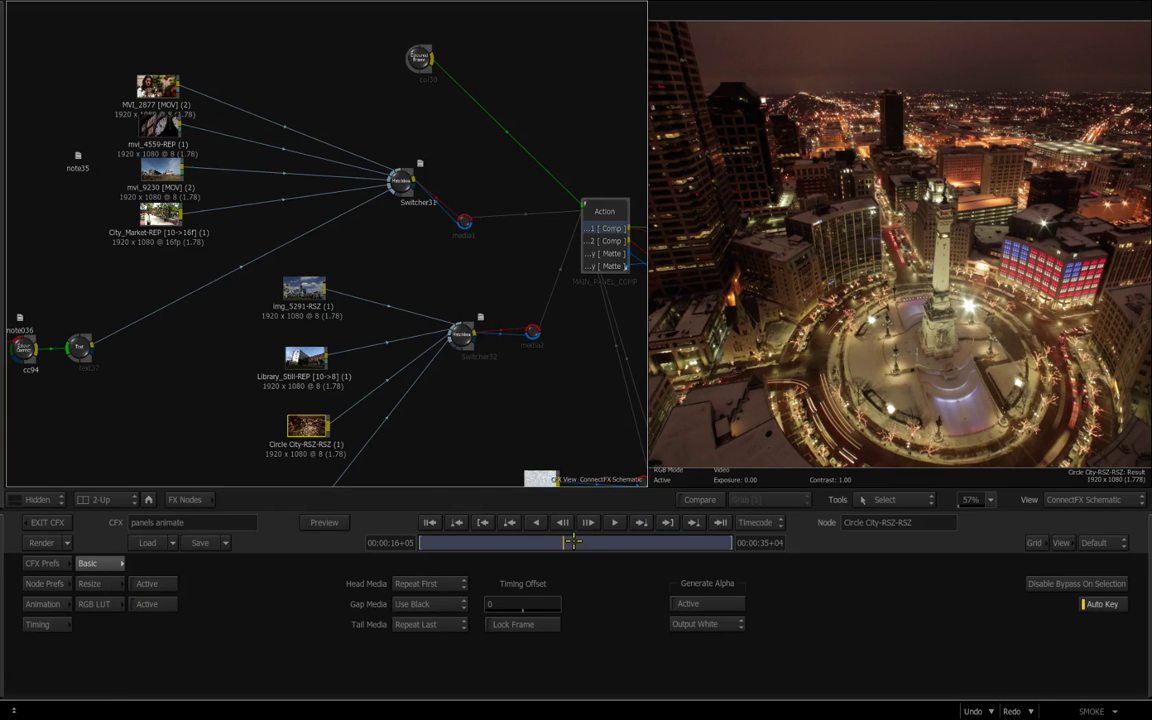
# Move the current time to 00:00:22+18 and view the brushed_aluminum source clip
pyautogui.moveTo(569, 541); pyautogui.dragTo(622, 555)
pyautogui.moveTo(576, 373); pyautogui.dragTo(514, 345)
pyautogui.moveTo(512, 339); pyautogui.dragTo(438, 162)
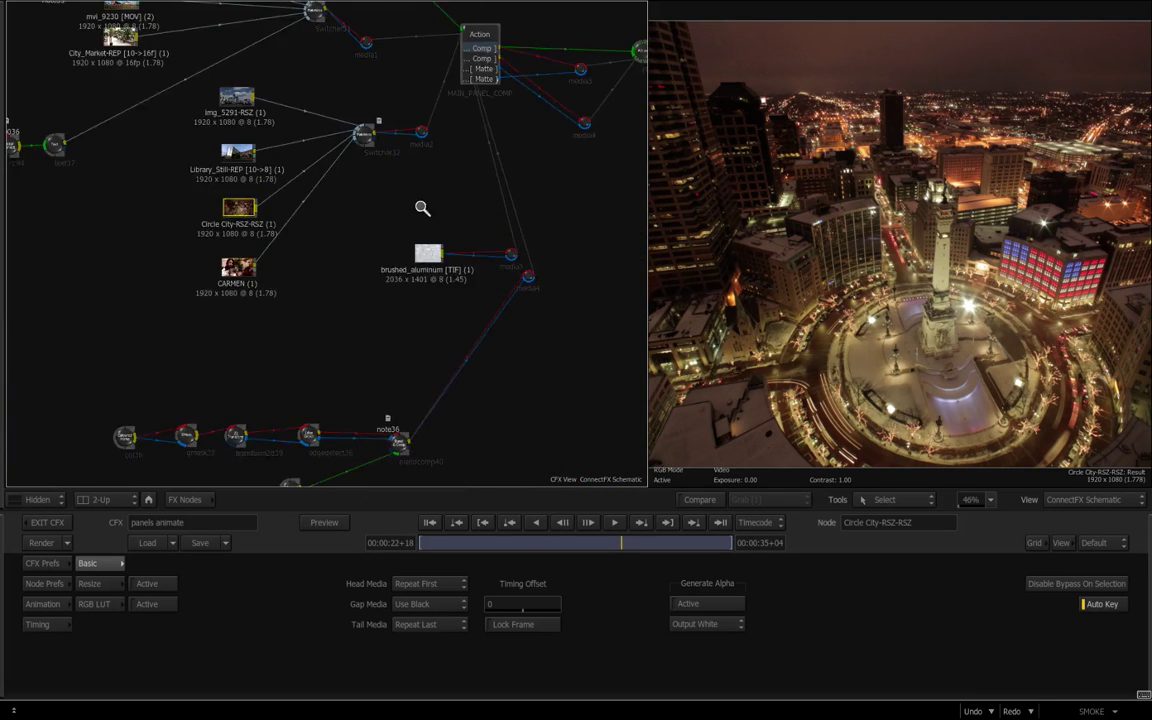
pyautogui.moveTo(422, 207); pyautogui.dragTo(512, 216)
pyautogui.click(352, 265)
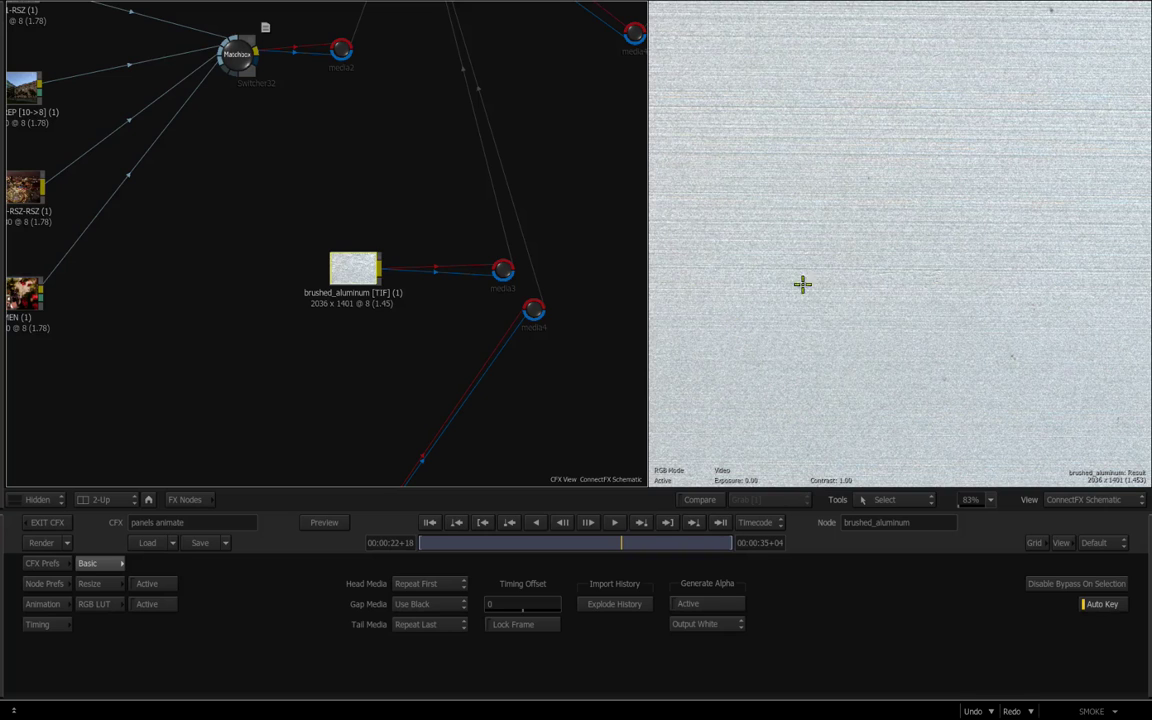
# Open and read note36 above the Blend & Comp node, and close it again
pyautogui.moveTo(401, 365); pyautogui.dragTo(365, 181)
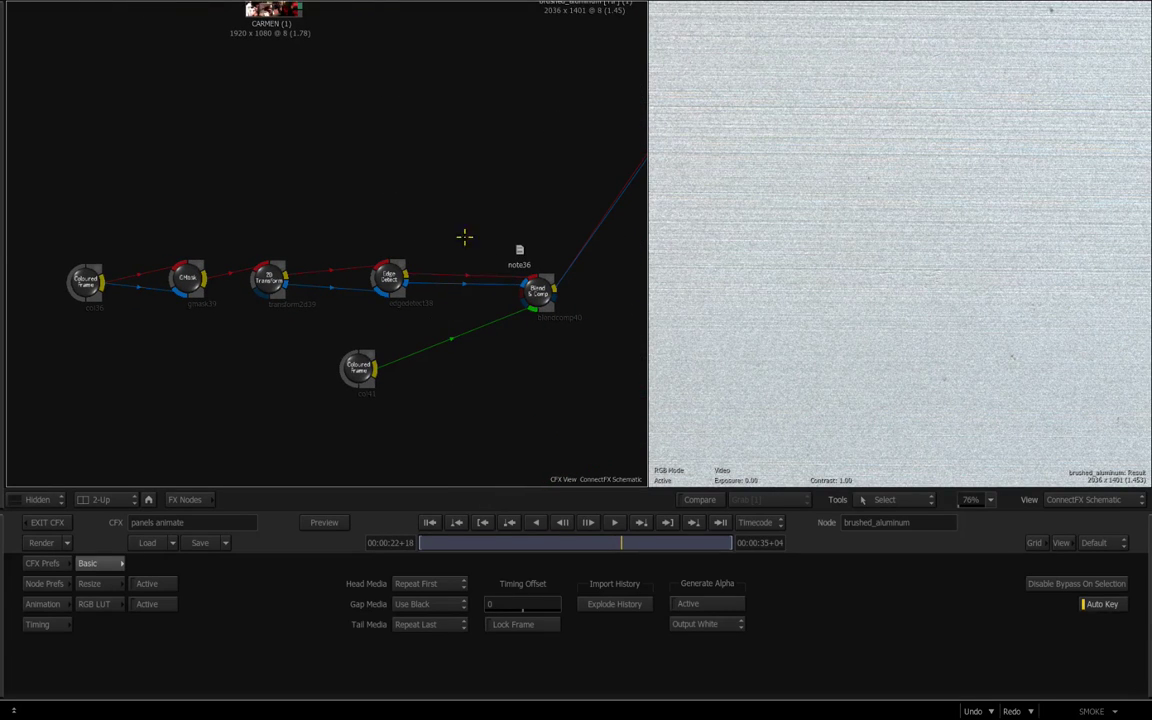
pyautogui.click(520, 250)
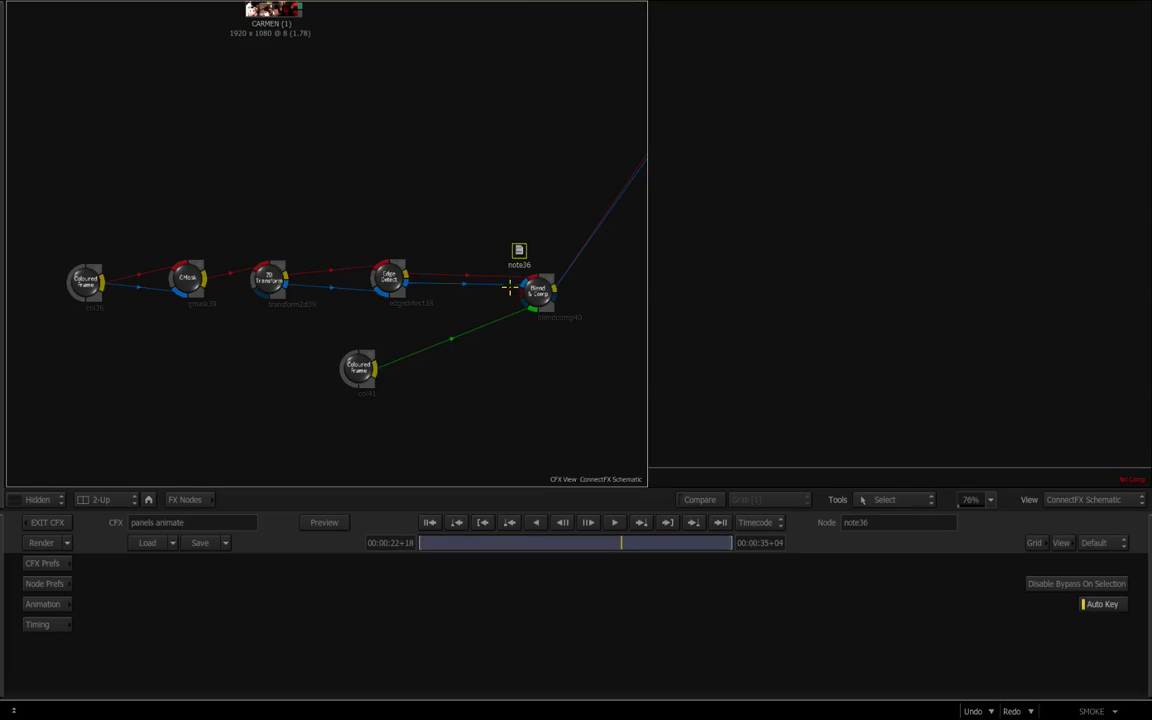
pyautogui.doubleClick(521, 249)
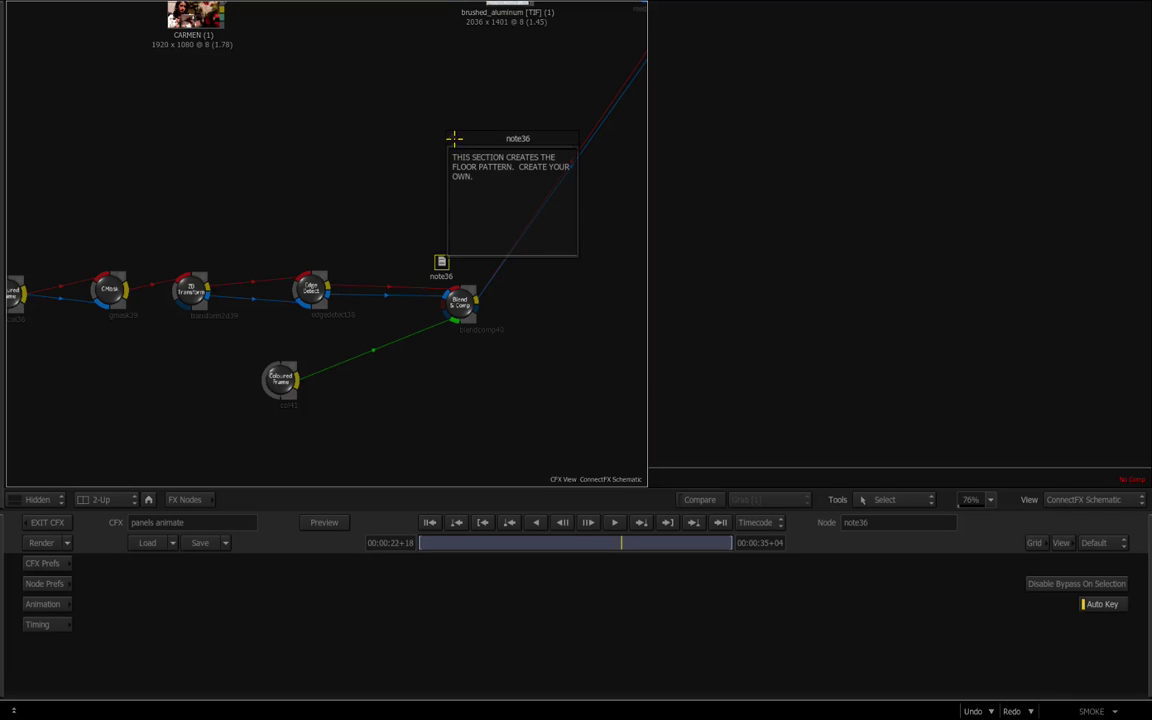
pyautogui.click(453, 139)
# View the results of the col36 Coloured Frame and the gmask39 node at the start of the floor pattern chain
pyautogui.scroll(5, 322, 203)
pyautogui.moveTo(322, 203); pyautogui.dragTo(296, 198)
pyautogui.doubleClick(140, 268)
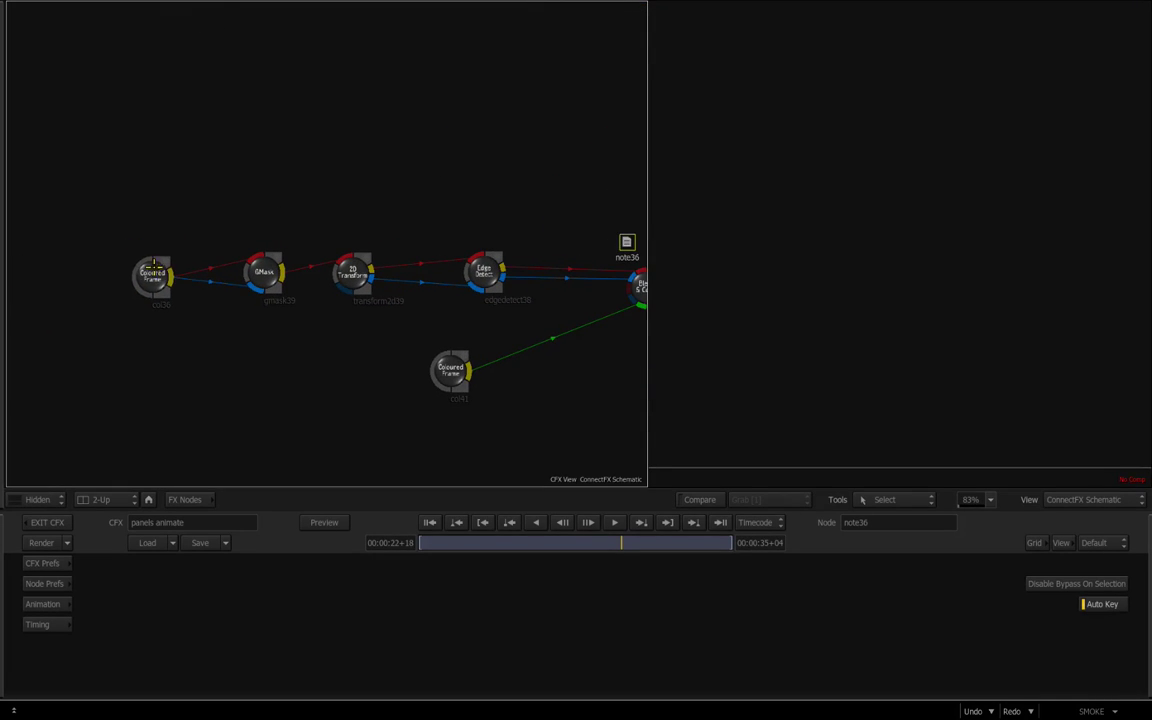
pyautogui.moveTo(896, 378); pyautogui.dragTo(810, 370)
pyautogui.moveTo(250, 338); pyautogui.dragTo(165, 339)
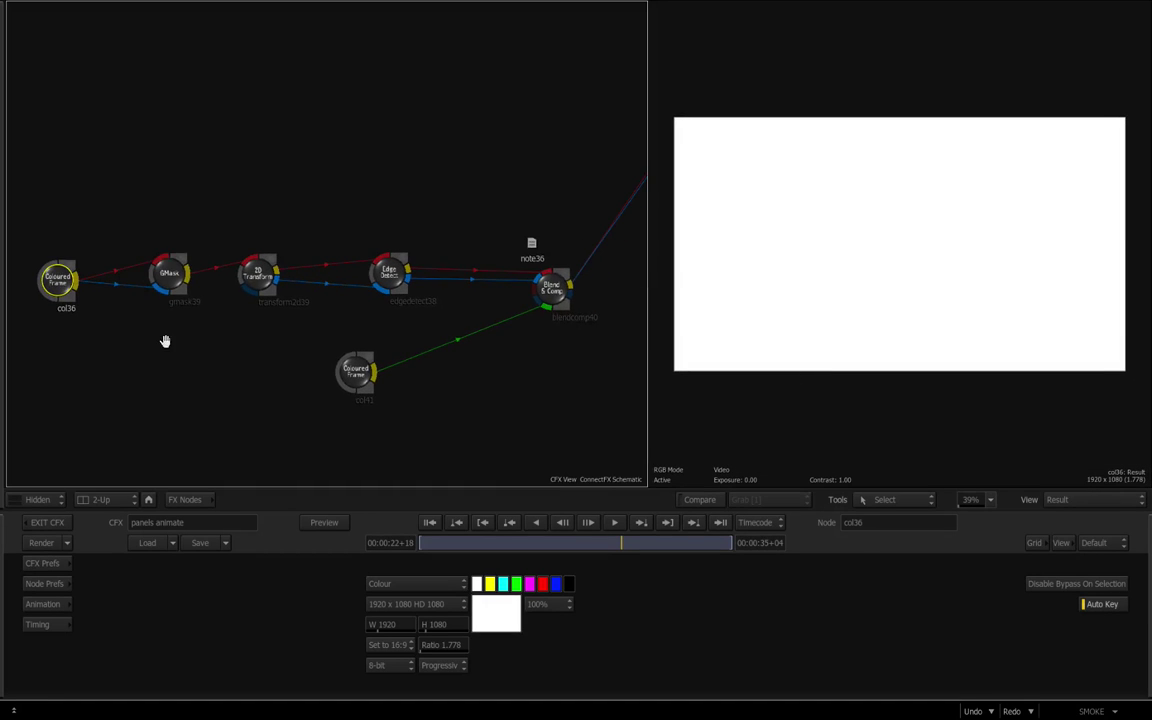
pyautogui.doubleClick(170, 270)
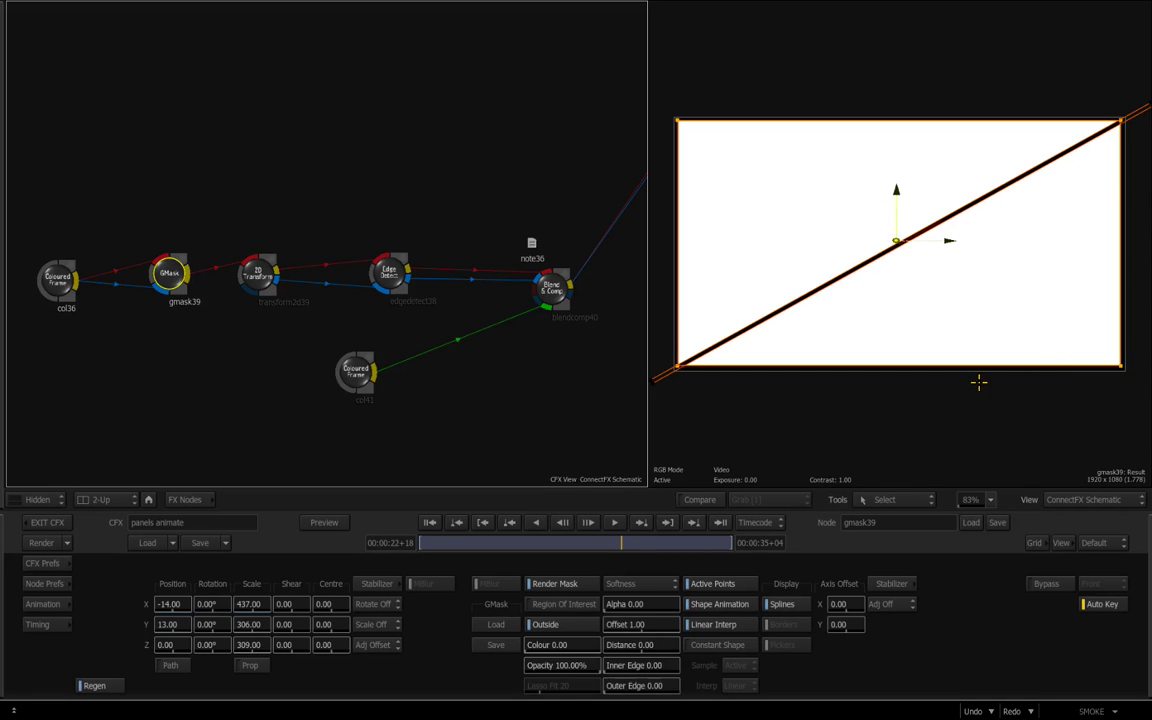
# Inspect the results and settings of the transform2d39 and edgedetect38 nodes
pyautogui.doubleClick(257, 270)
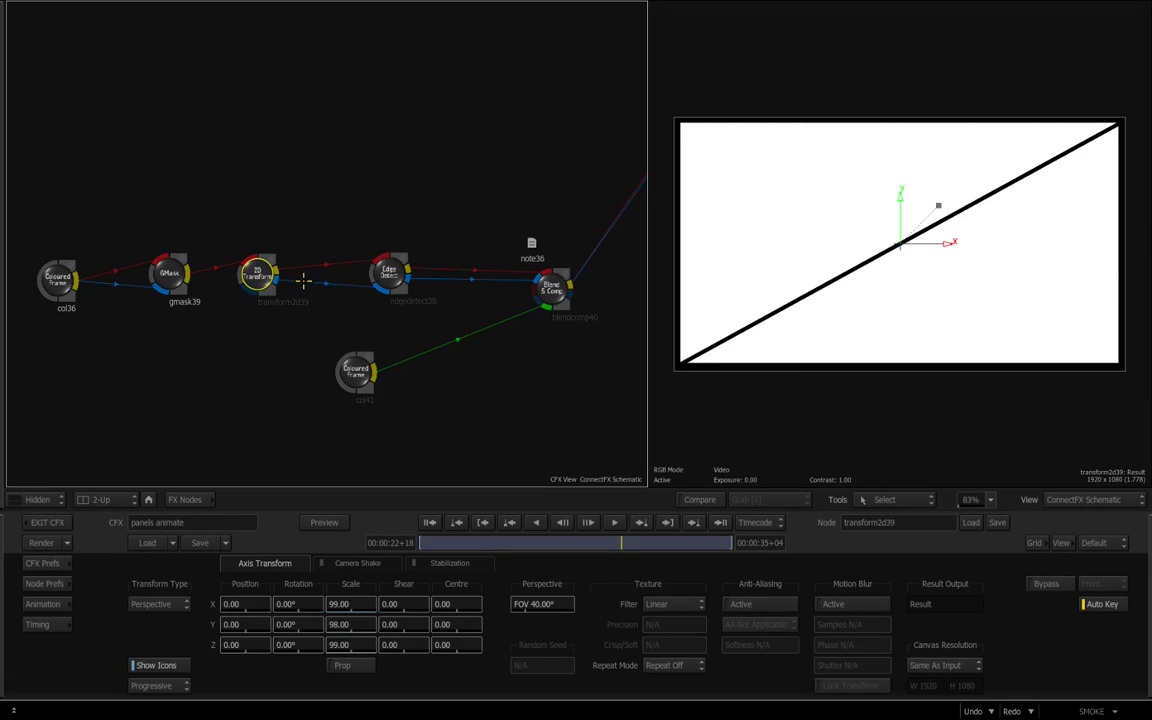
pyautogui.scroll(3, 303, 281)
pyautogui.doubleClick(404, 320)
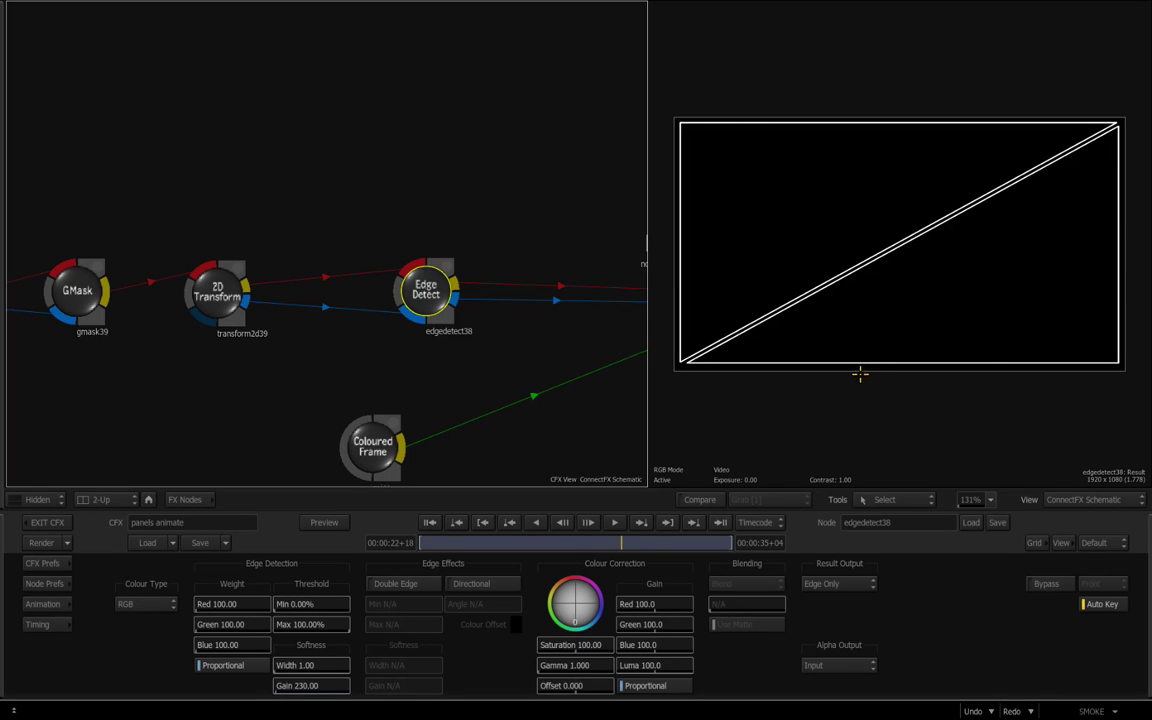
pyautogui.scroll(-3, 476, 360)
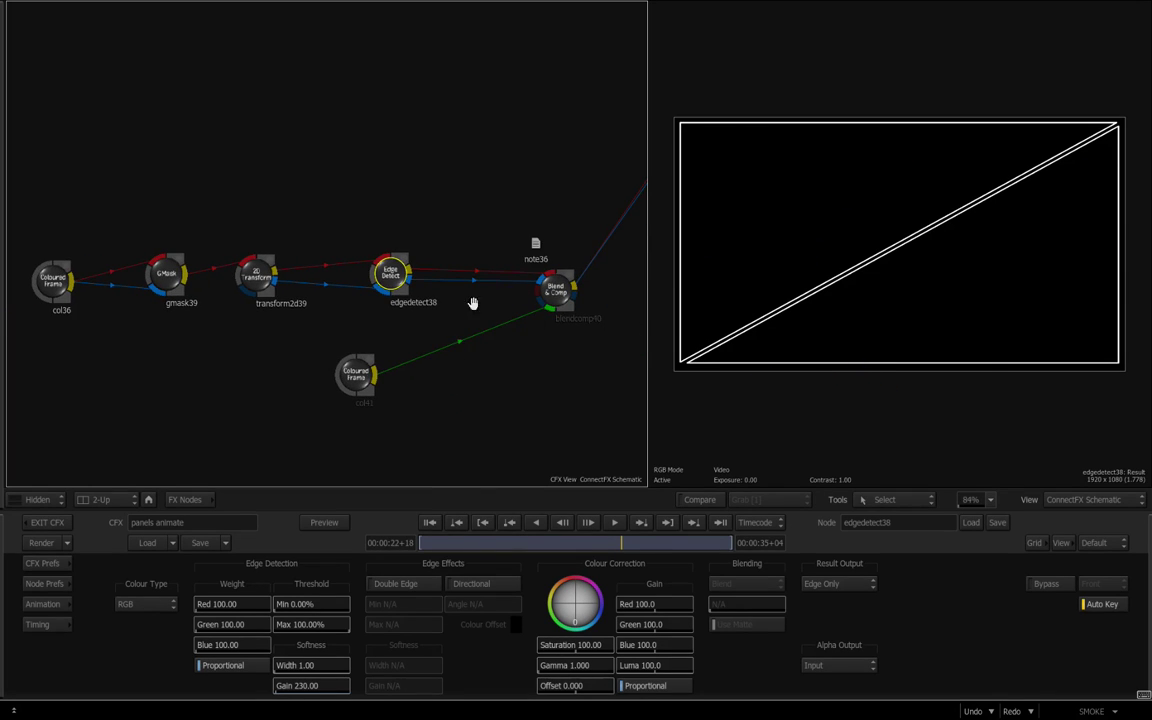
pyautogui.moveTo(473, 303); pyautogui.dragTo(360, 302)
pyautogui.moveTo(358, 302); pyautogui.dragTo(394, 307)
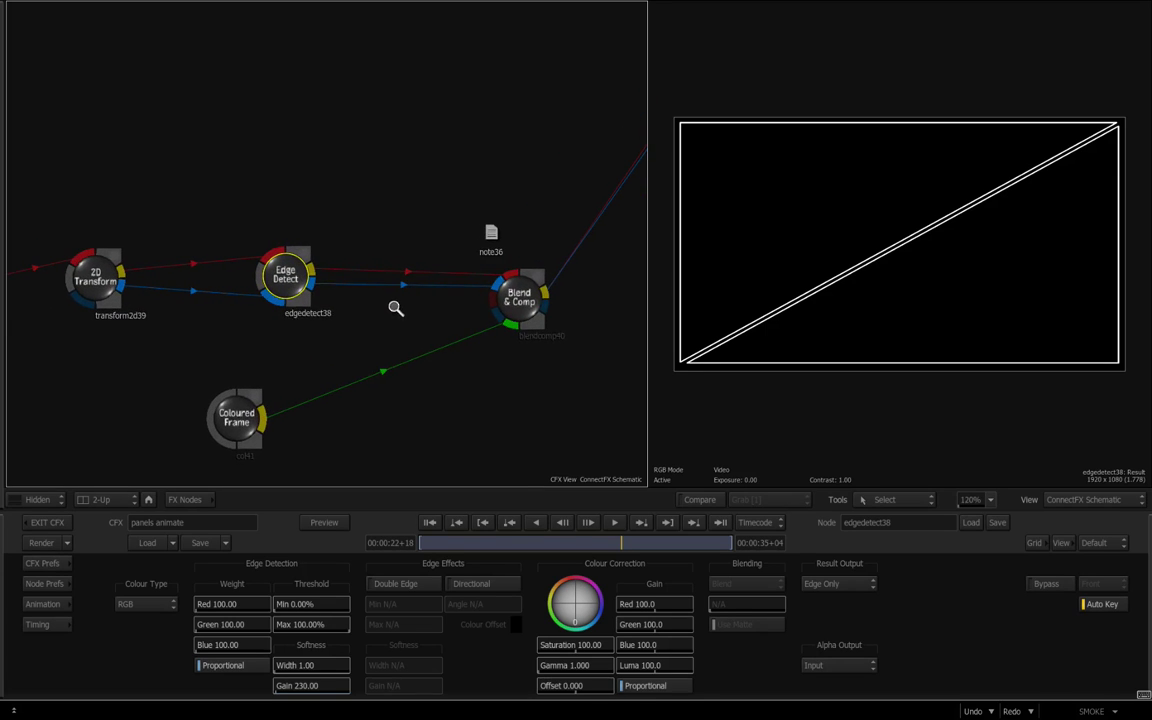
# Compare the blendcomp40 result with the col41 gradient frame that feeds it
pyautogui.click(519, 302)
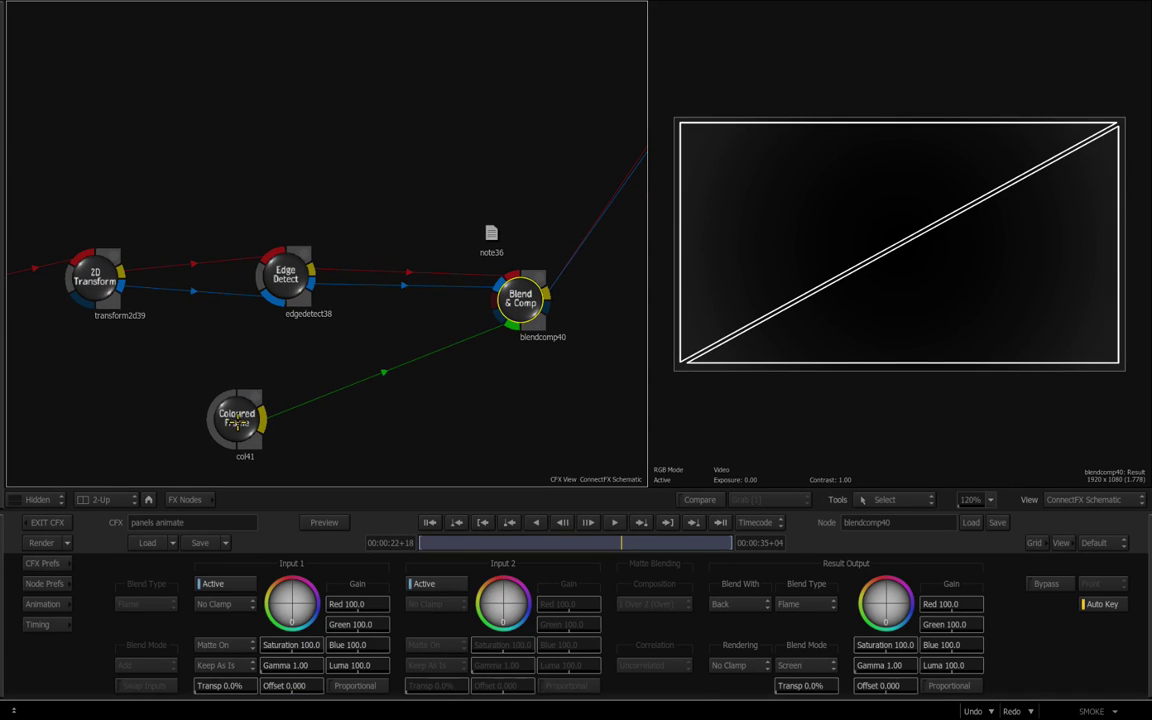
pyautogui.click(237, 418)
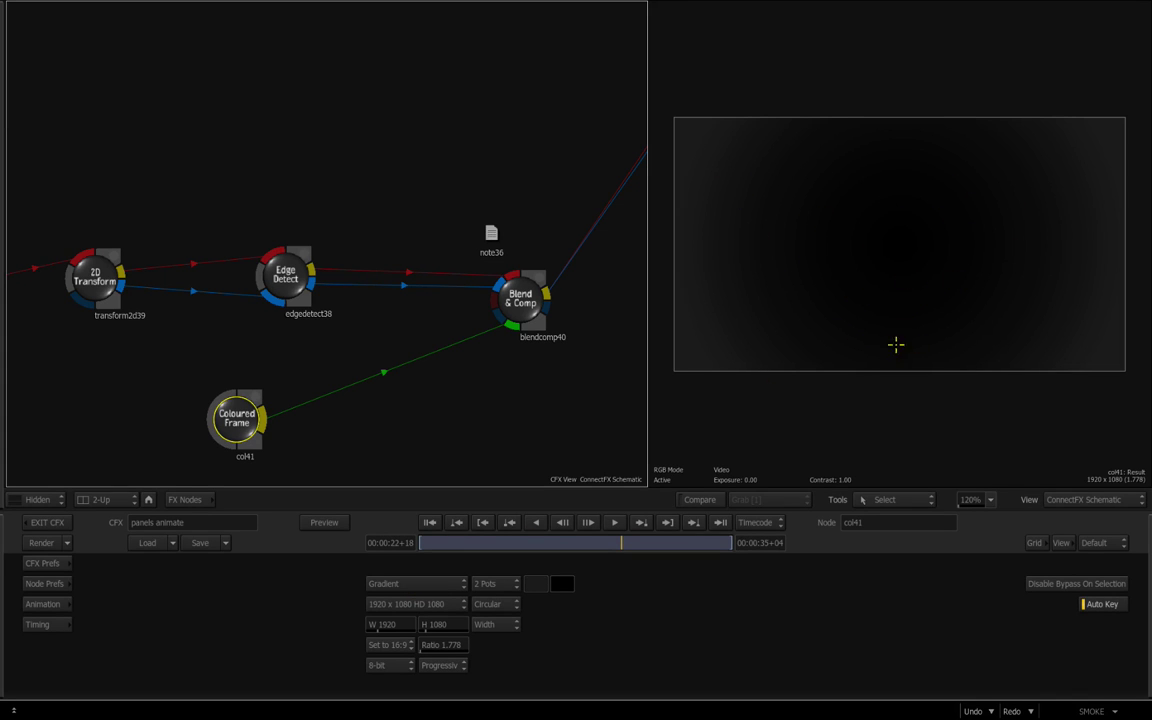
pyautogui.click(528, 309)
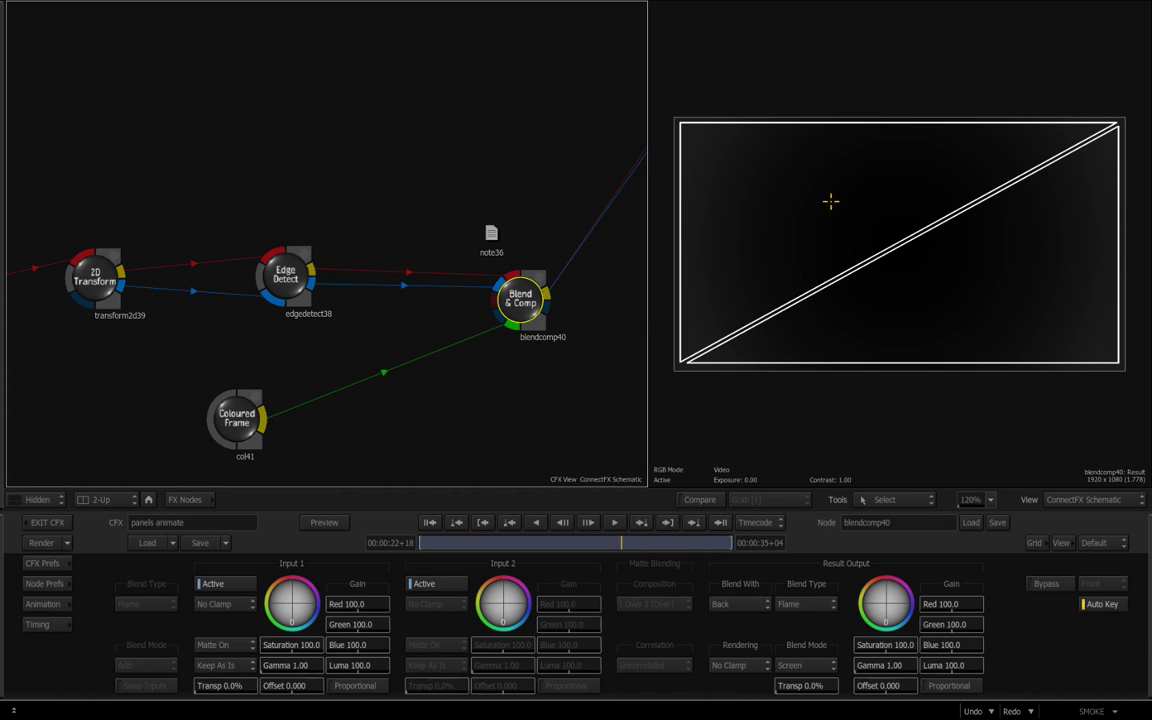
# Trace the floor pattern's connection up to the MAIN_PANEL_COMP Action node and open that node's schematic and composite
pyautogui.moveTo(584, 368); pyautogui.dragTo(472, 362)
pyautogui.moveTo(512, 284); pyautogui.dragTo(400, 439)
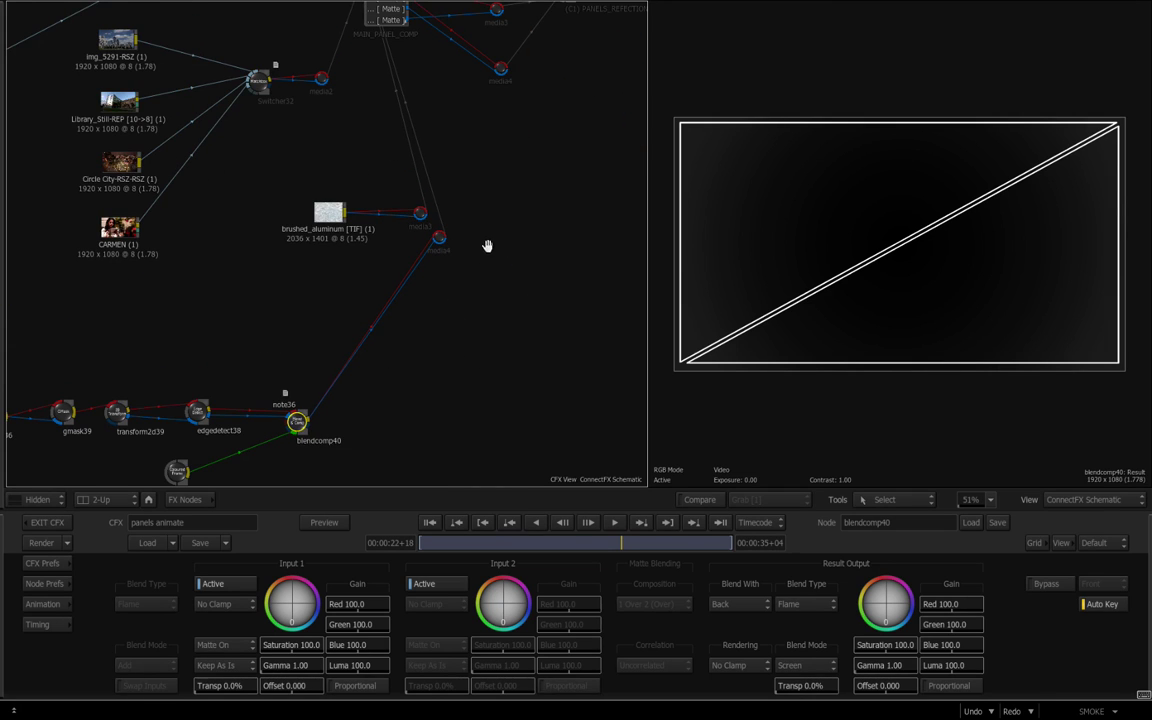
pyautogui.moveTo(486, 247)
pyautogui.mouseDown()
pyautogui.moveTo(550, 252)
pyautogui.moveTo(549, 233)
pyautogui.mouseUp()
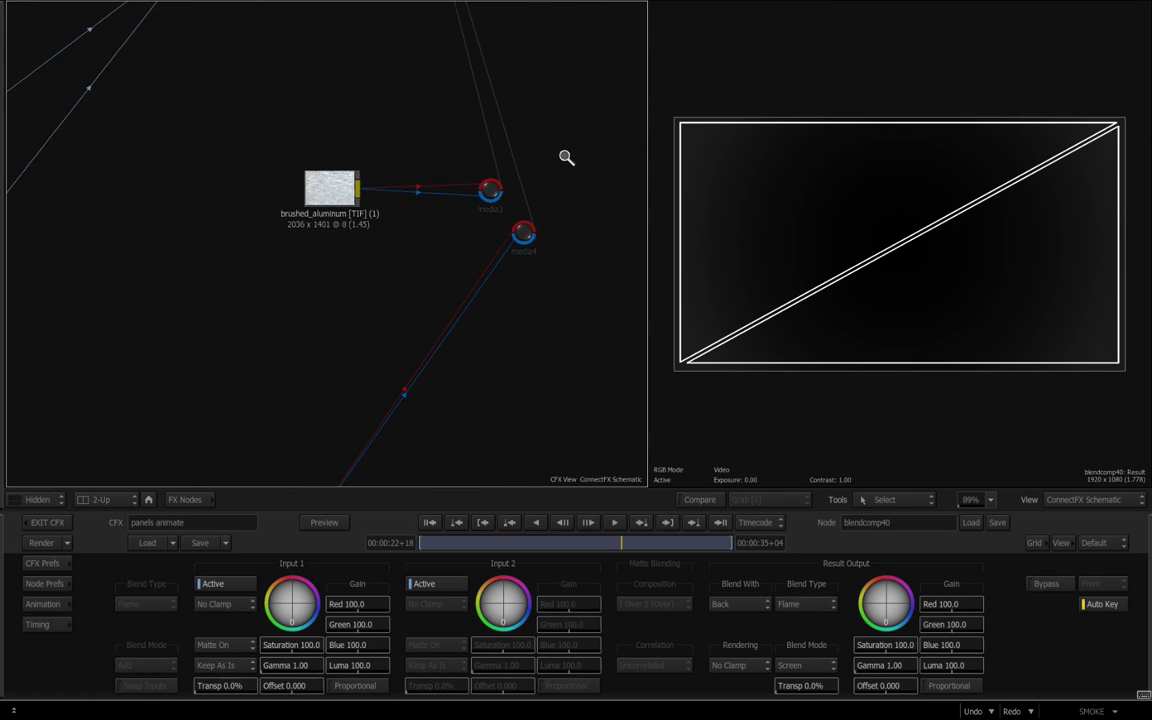
pyautogui.moveTo(566, 159); pyautogui.dragTo(506, 147)
pyautogui.moveTo(463, 108); pyautogui.dragTo(269, 398)
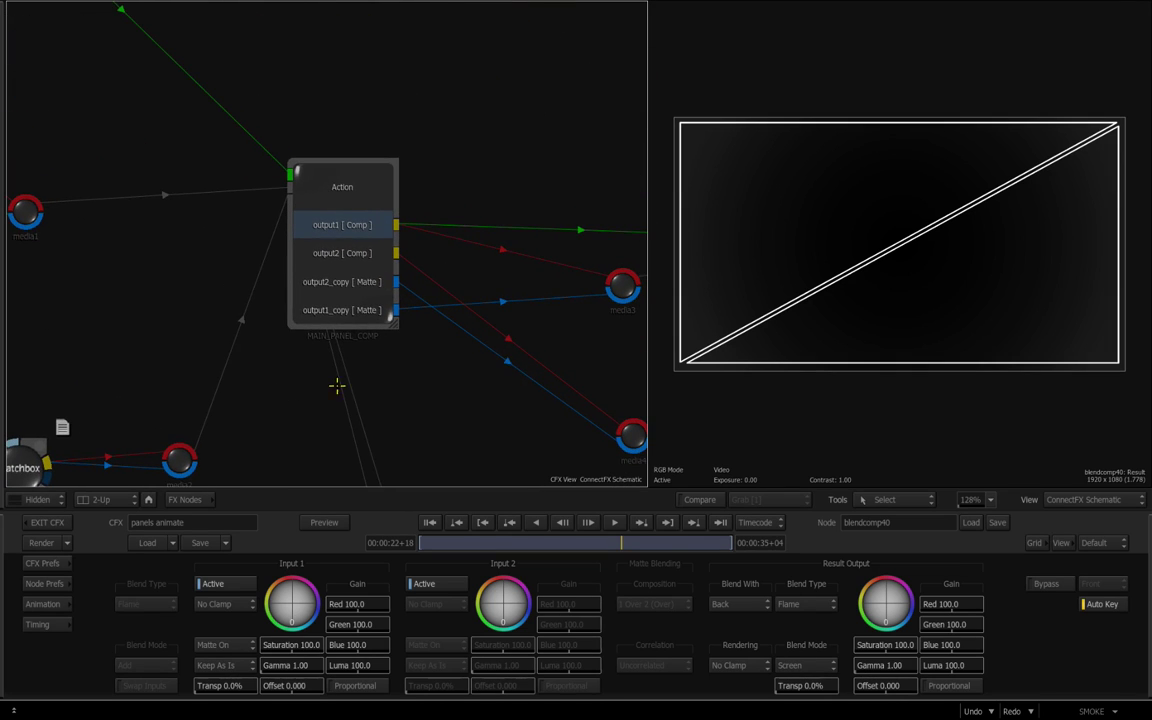
pyautogui.doubleClick(321, 216)
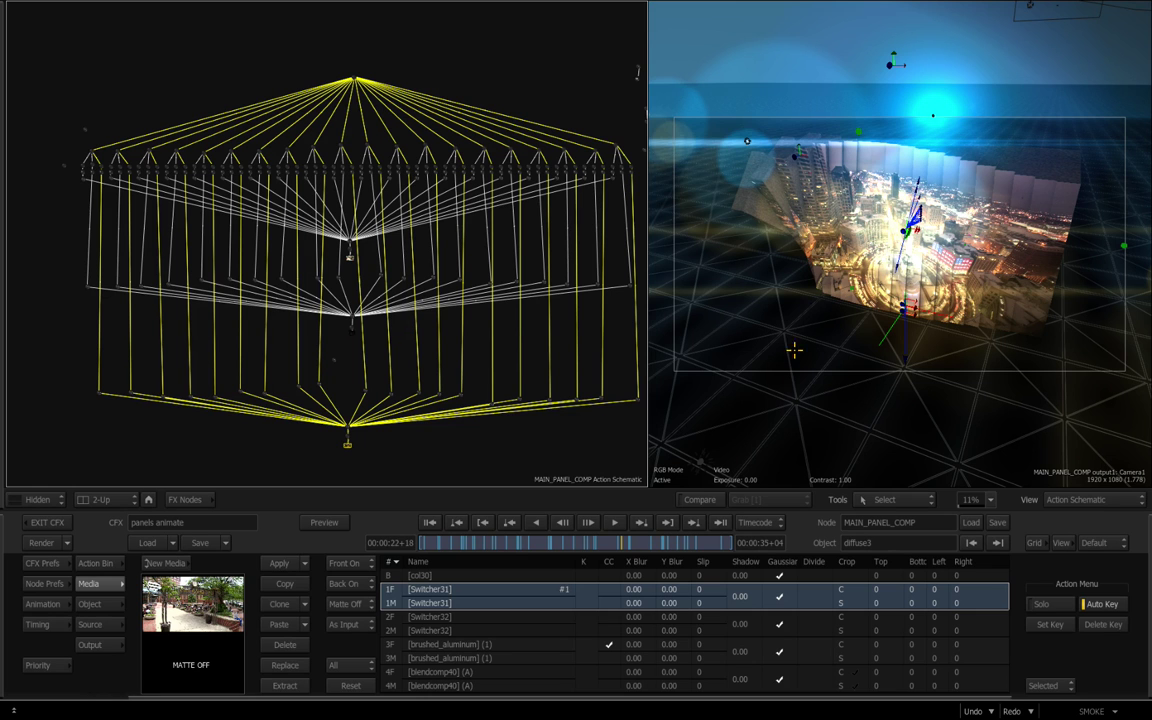
# Locate the floor branch in the MAIN_PANEL_COMP Action schematic and select its poly1 geometry
pyautogui.moveTo(505, 97); pyautogui.dragTo(603, 141)
pyautogui.moveTo(439, 201); pyautogui.dragTo(49, 206)
pyautogui.moveTo(357, 205); pyautogui.dragTo(373, 298)
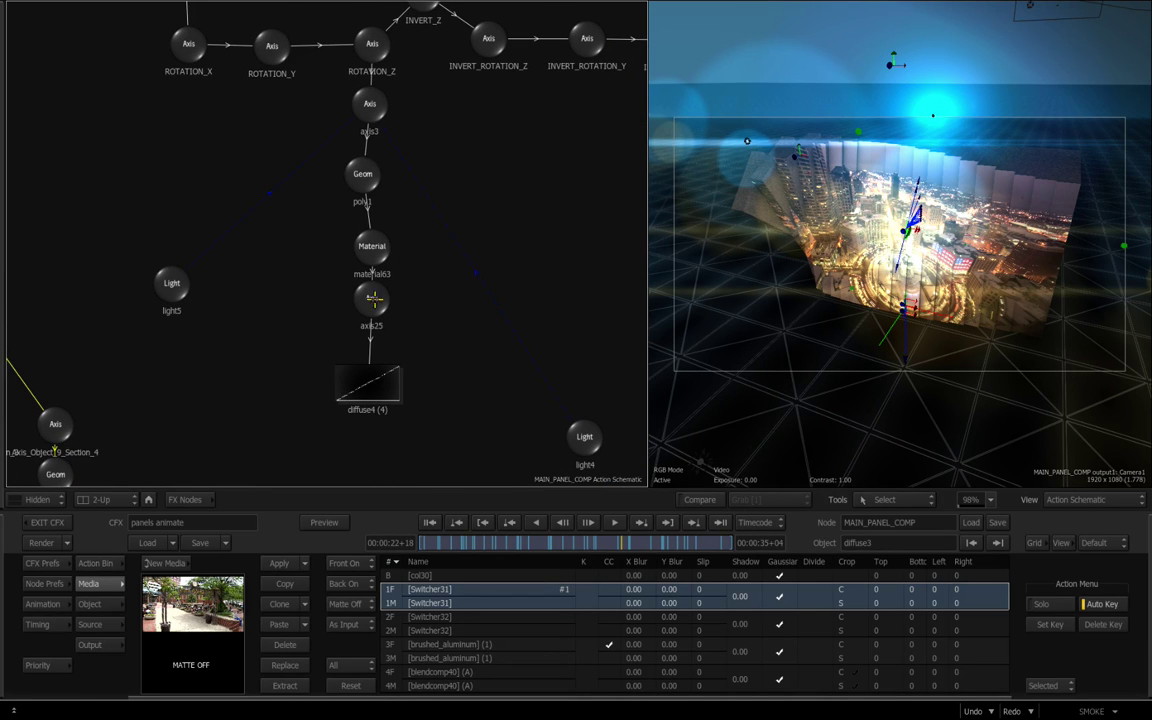
pyautogui.click(362, 172)
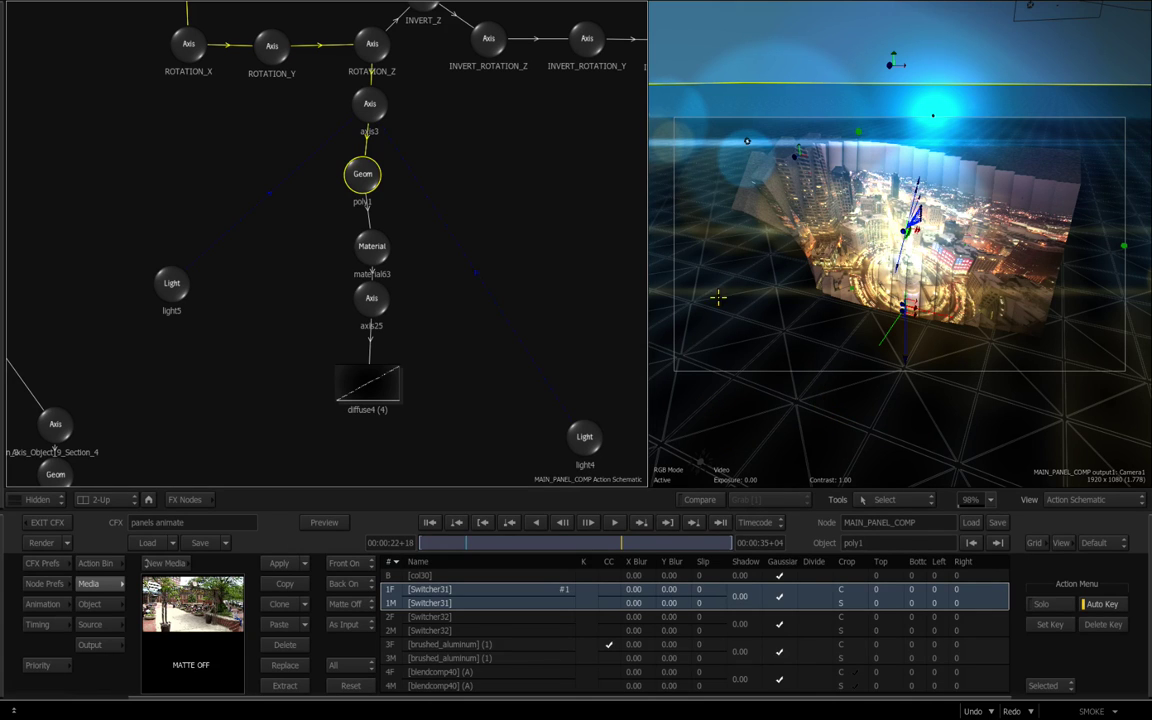
# Inspect the media source feeding the floor's diffuse4 map, along with the map's object and texture settings
pyautogui.click(362, 382)
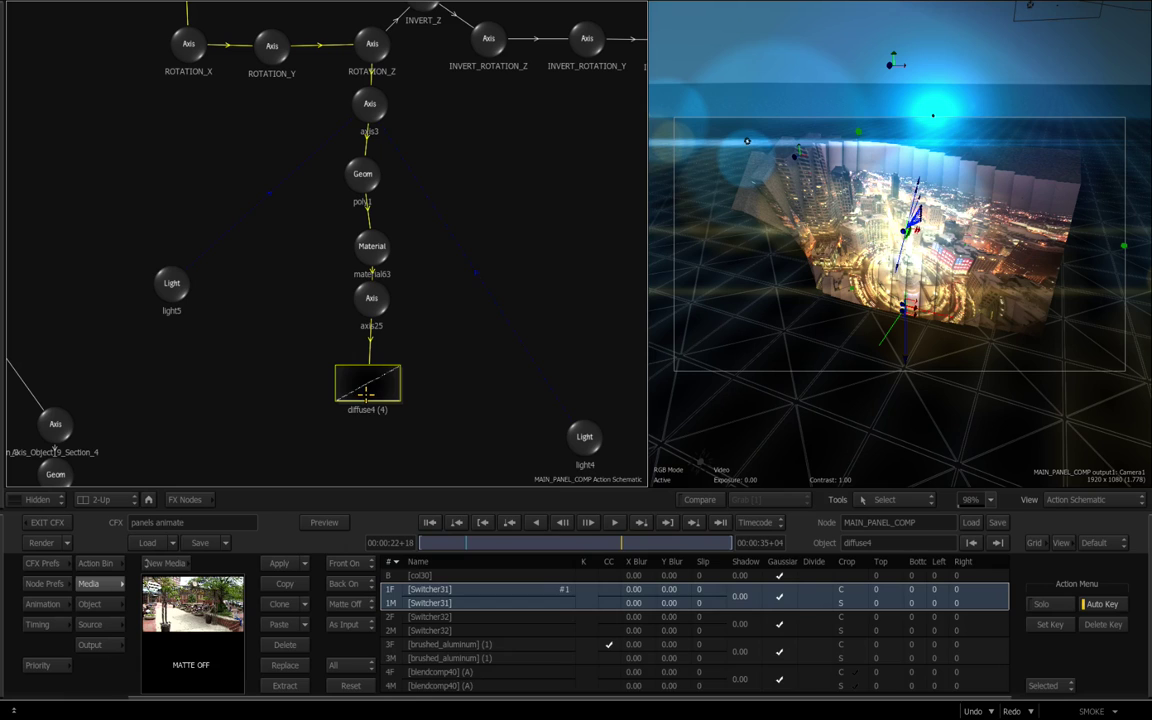
pyautogui.click(366, 393)
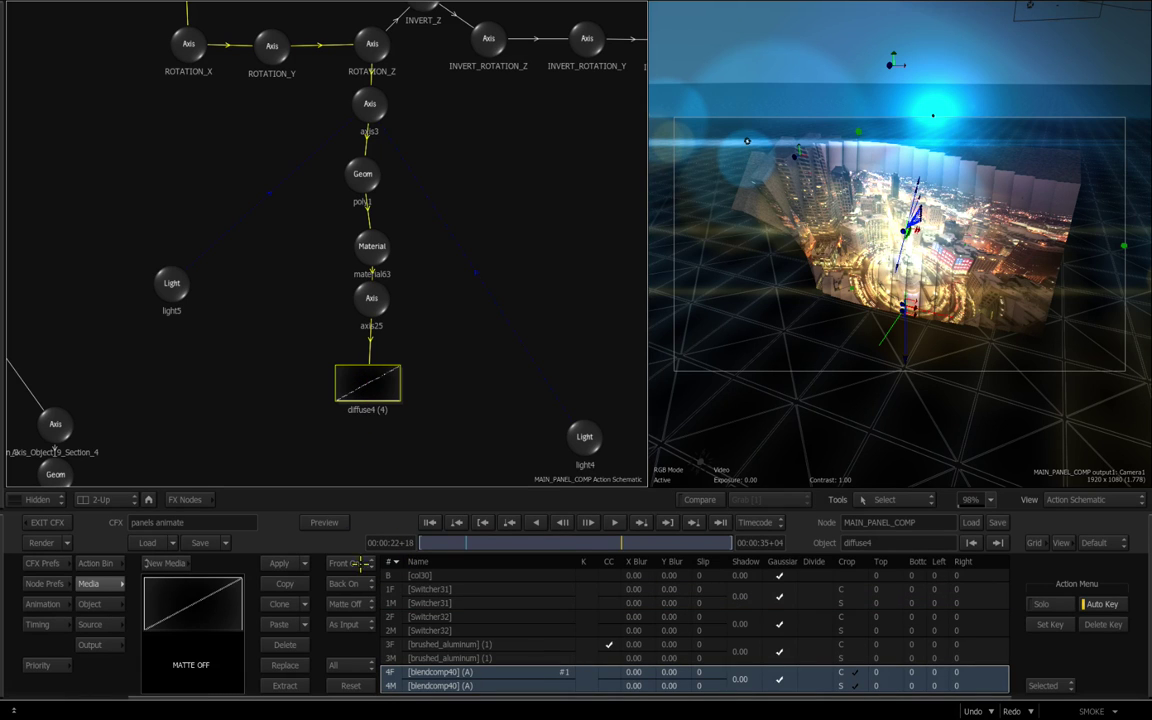
pyautogui.click(89, 603)
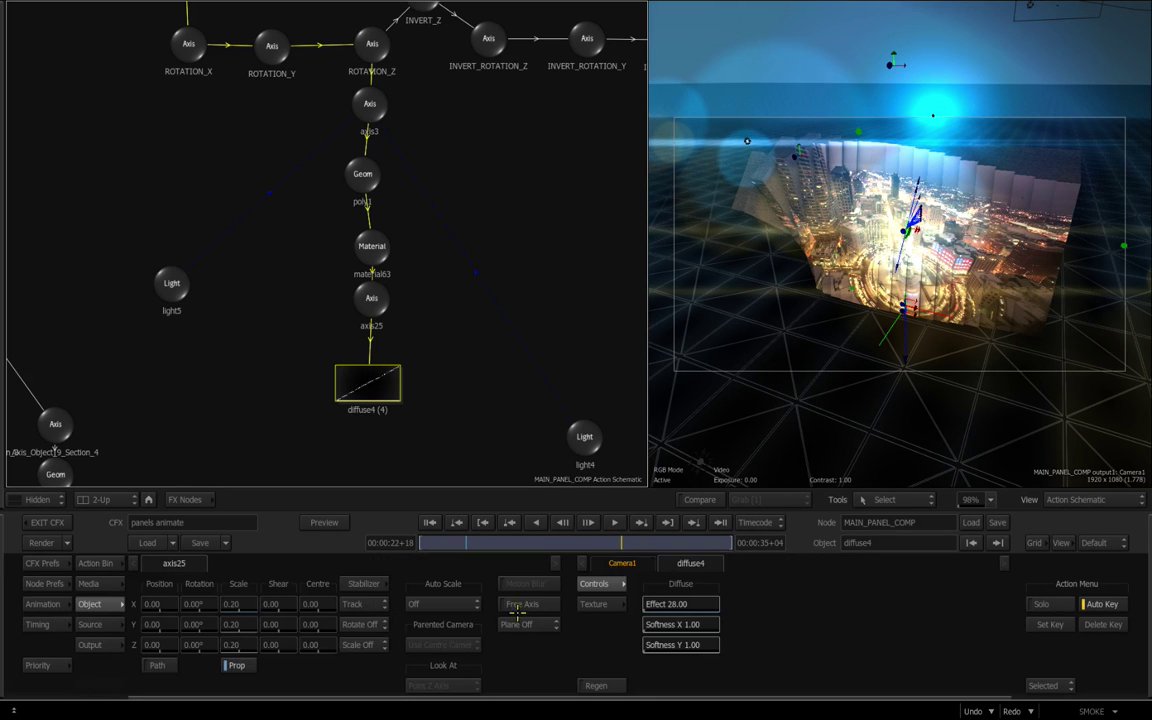
pyautogui.click(594, 604)
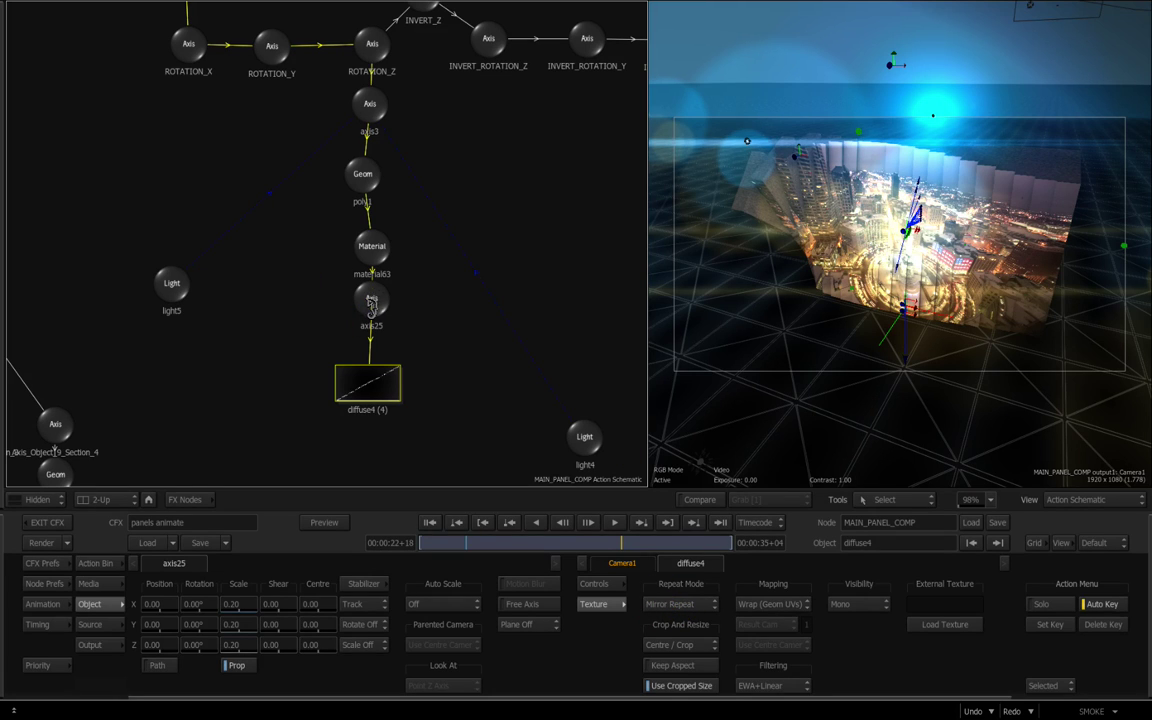
# Try scaling the floor texture with axis25 up to 0.40 in steps of 0.1, and bring it back to 0.20
pyautogui.moveTo(373, 303); pyautogui.dragTo(372, 315)
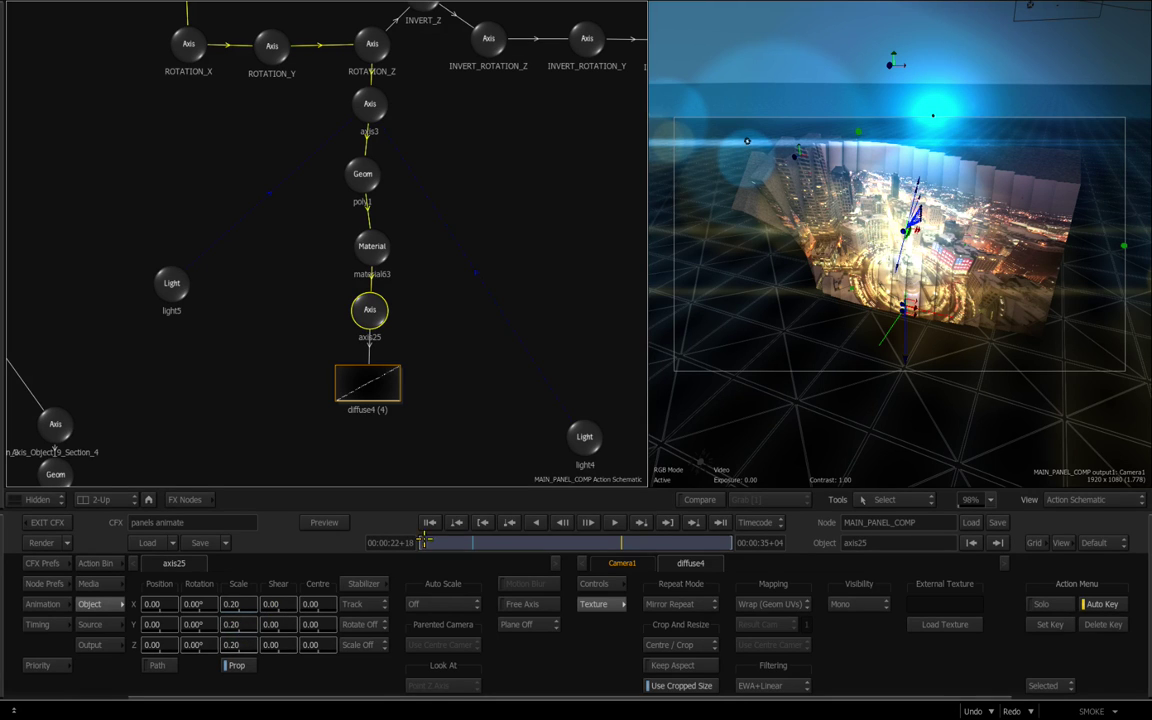
pyautogui.click(277, 625)
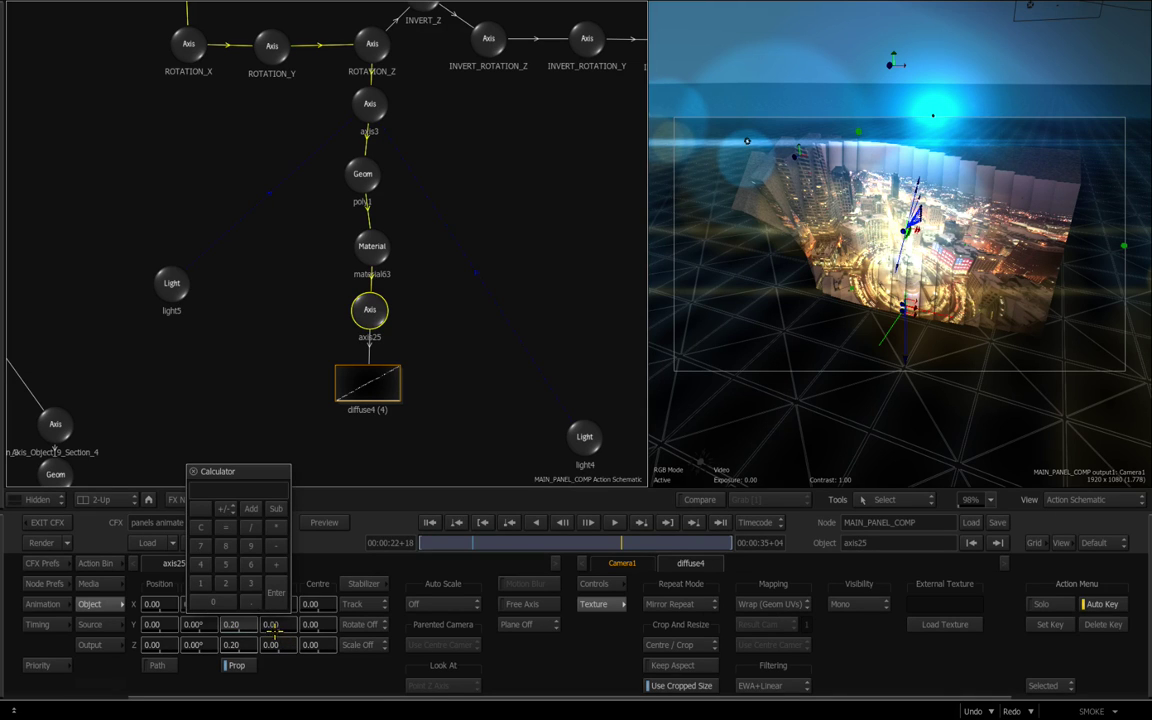
pyautogui.write('1')
pyautogui.click(251, 508)
pyautogui.click(278, 511)
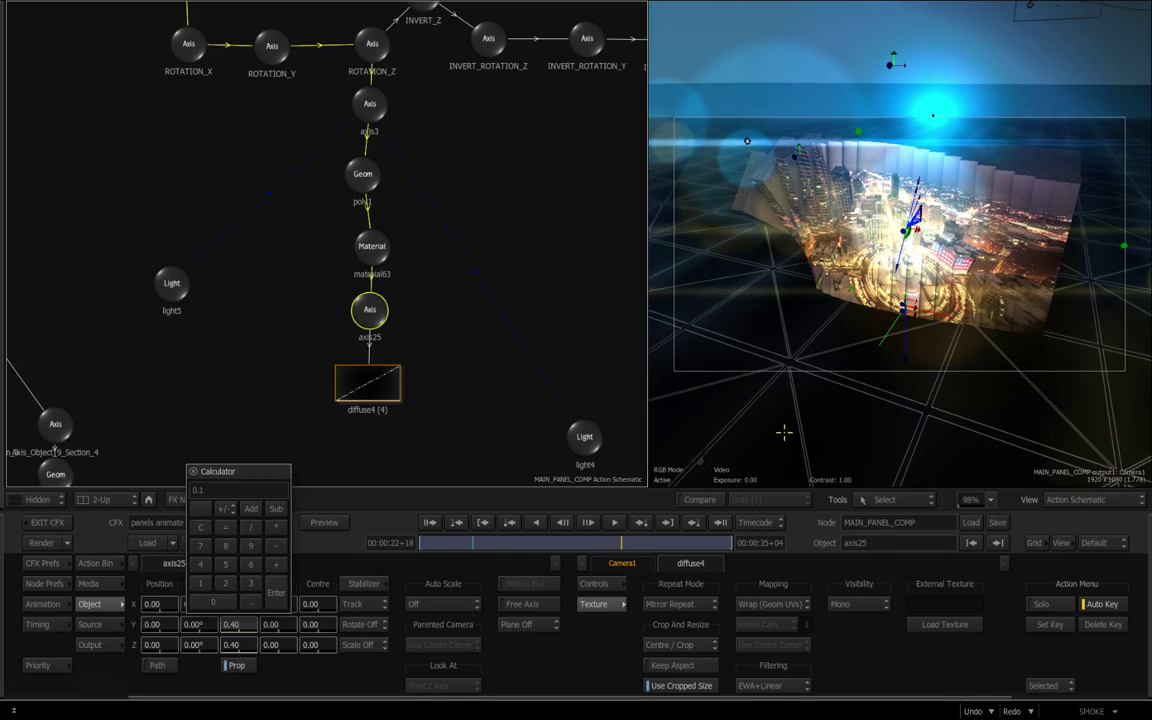
pyautogui.click(274, 509)
pyautogui.click(276, 510)
pyautogui.click(276, 510)
pyautogui.click(276, 509)
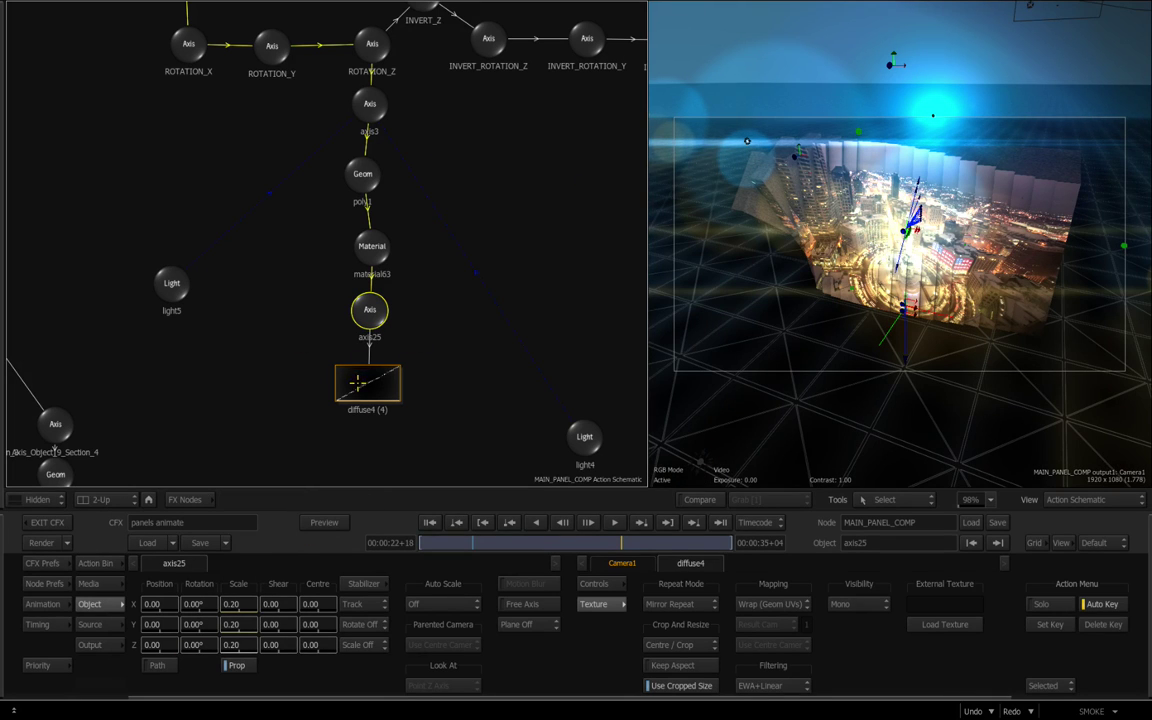
# Return to the ConnectFX schematic and review the floor pattern chain from gmask39 through edgedetect38 to blendcomp40
pyautogui.press('Escape')
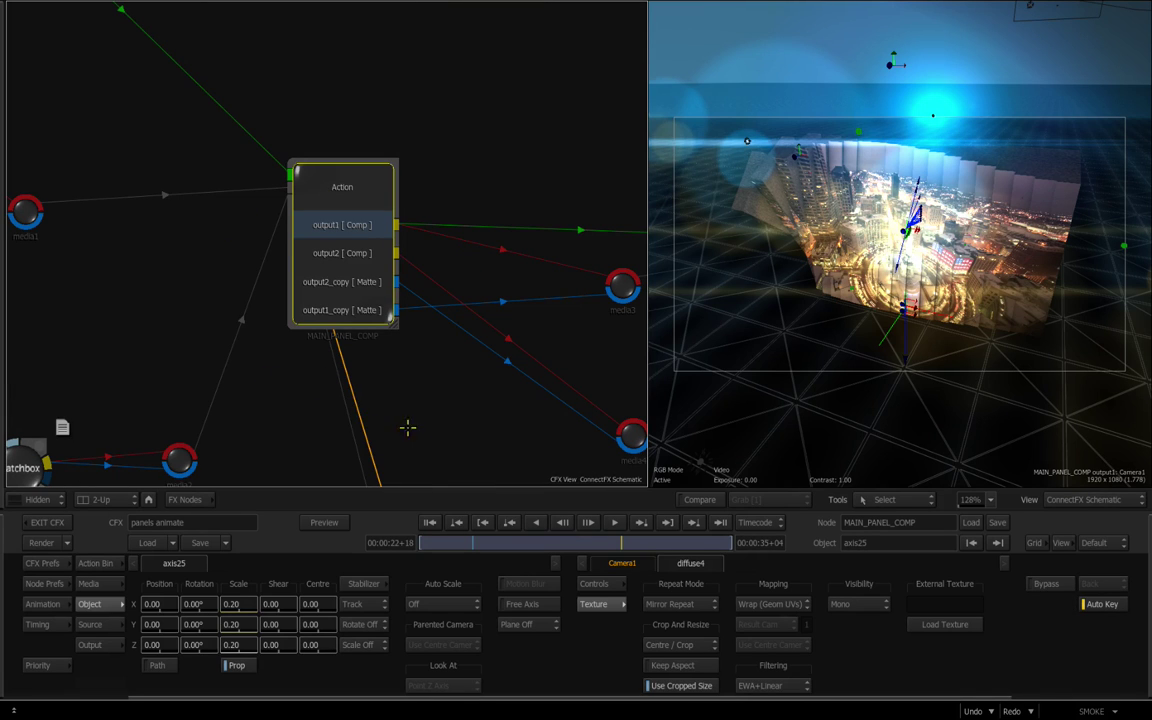
pyautogui.moveTo(299, 422); pyautogui.dragTo(447, 120)
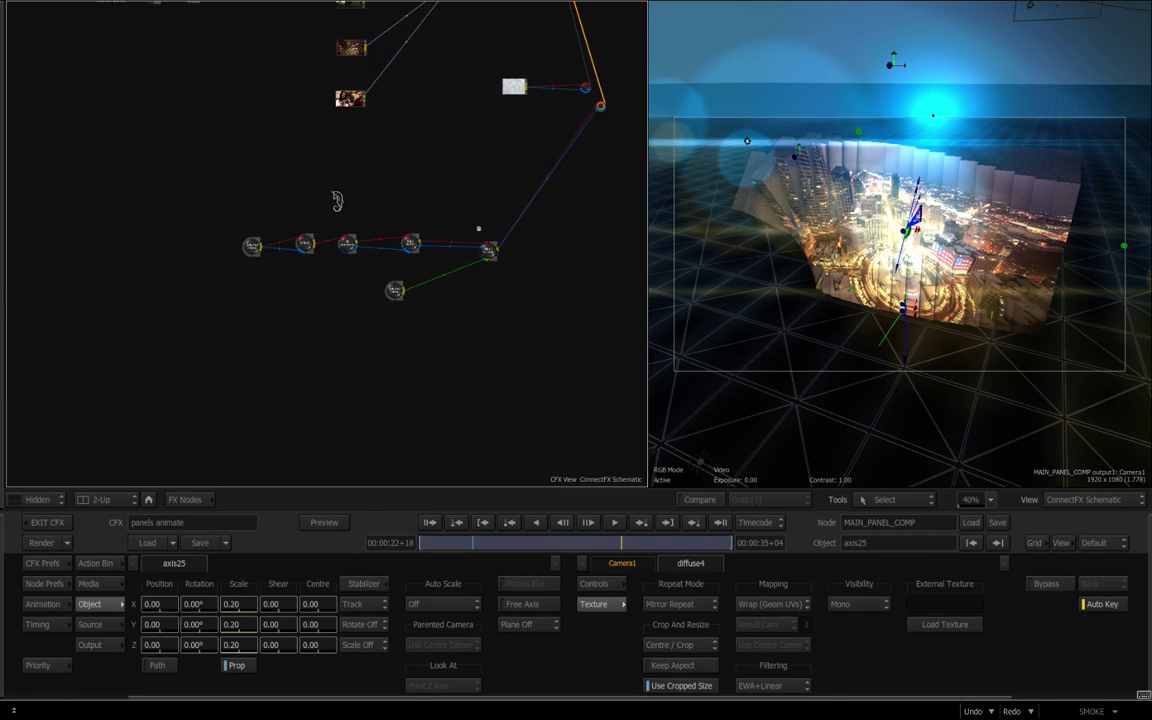
pyautogui.scroll(5, 473, 203)
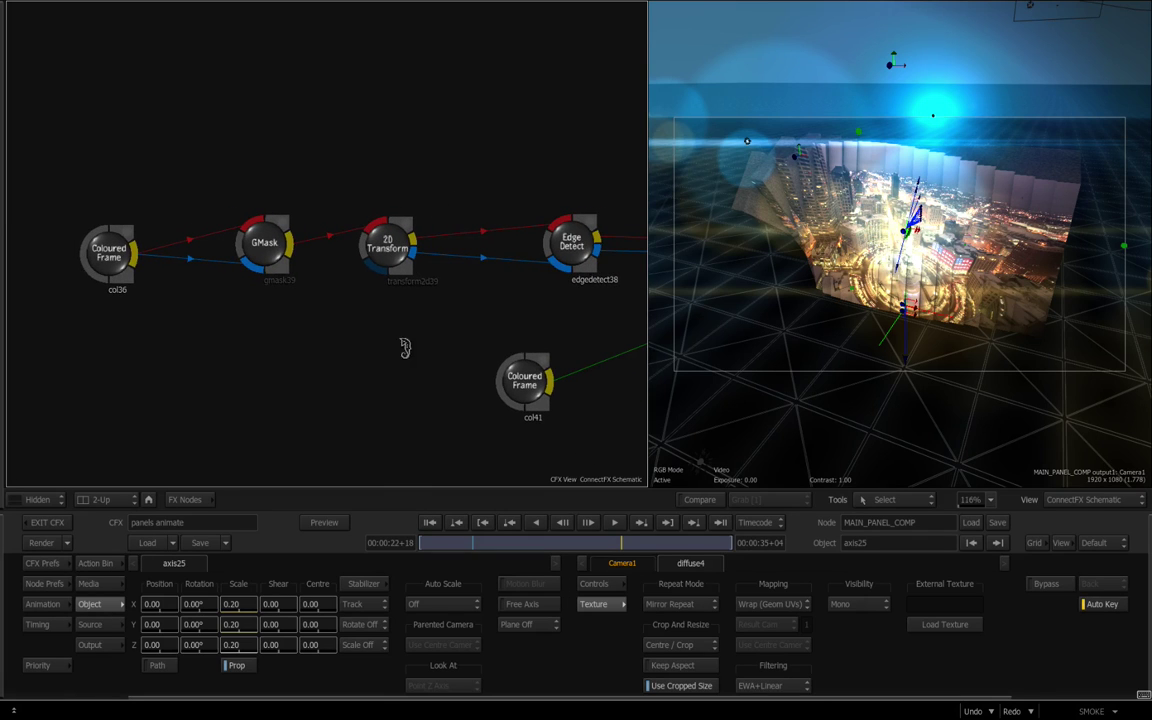
pyautogui.moveTo(289, 362); pyautogui.dragTo(229, 369)
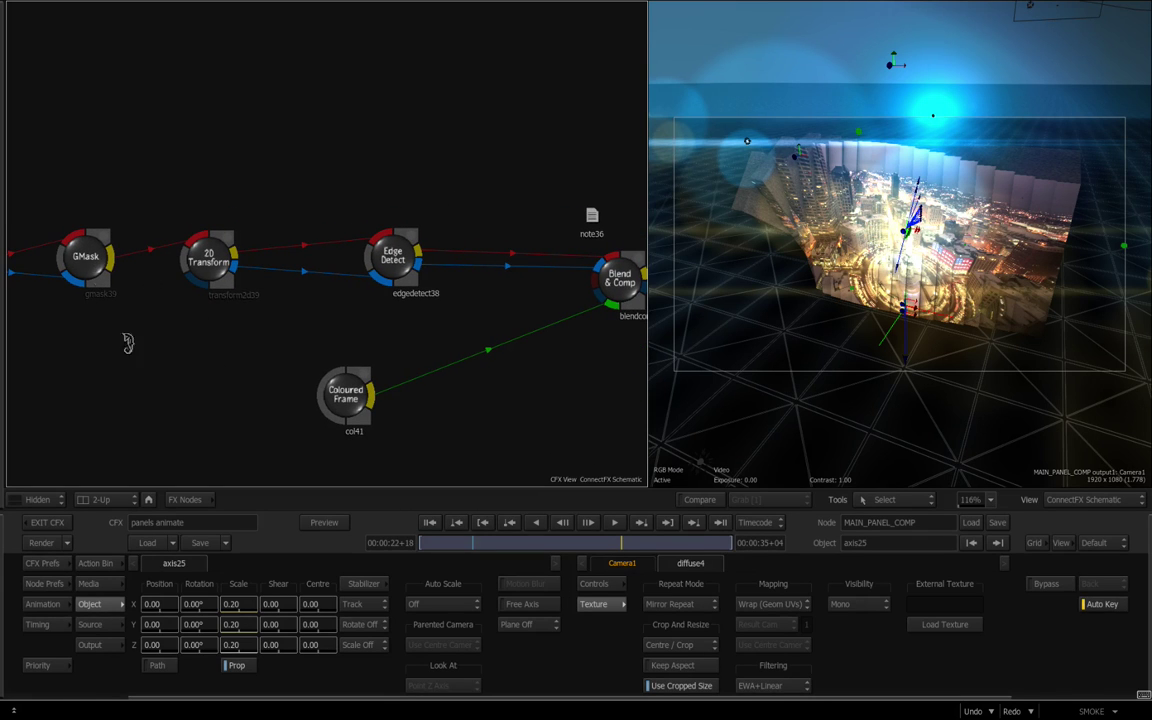
pyautogui.click(85, 257)
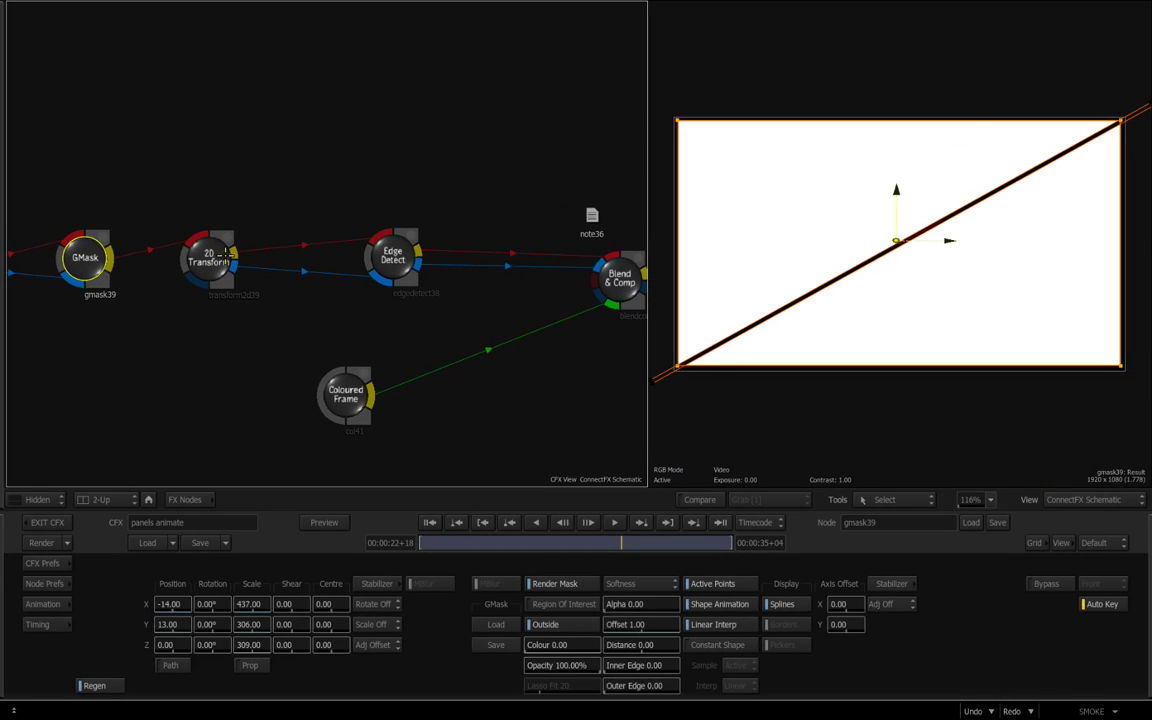
pyautogui.click(370, 252)
pyautogui.click(622, 276)
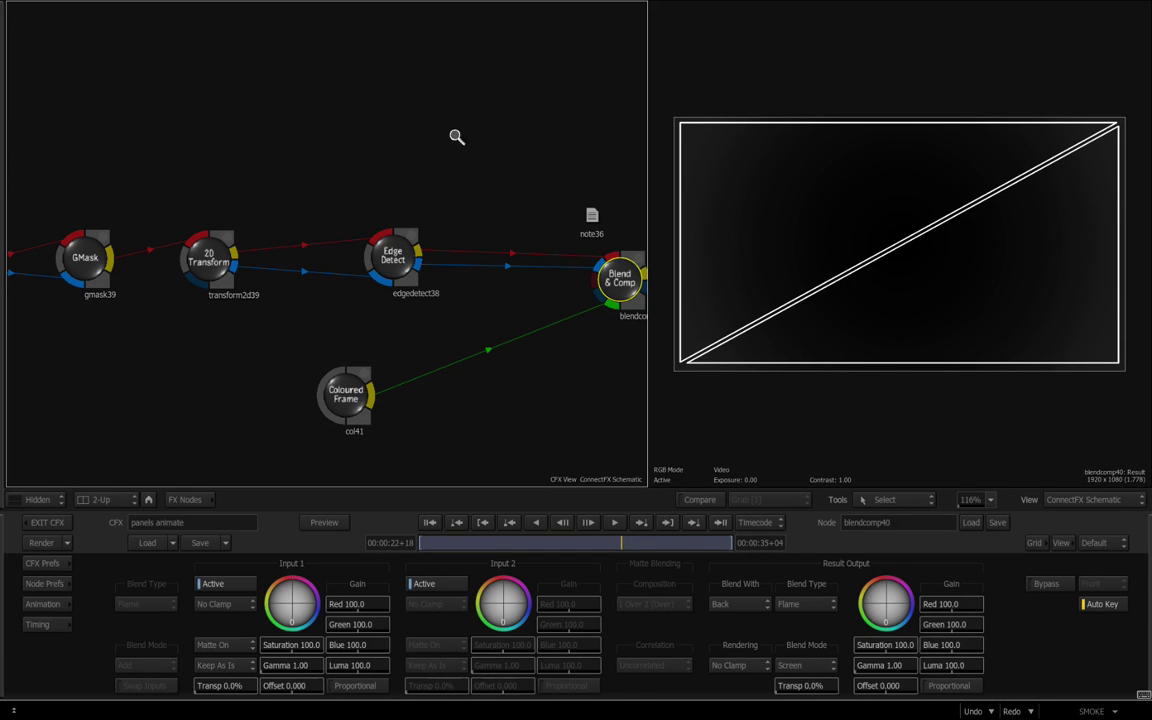
# Go back to the MAIN_PANEL_COMP Action node and reopen its internal schematic around the camera and axis nodes
pyautogui.moveTo(542, 115); pyautogui.dragTo(263, 397)
pyautogui.moveTo(460, 176); pyautogui.dragTo(412, 343)
pyautogui.moveTo(418, 320); pyautogui.dragTo(507, 290)
pyautogui.doubleClick(394, 71)
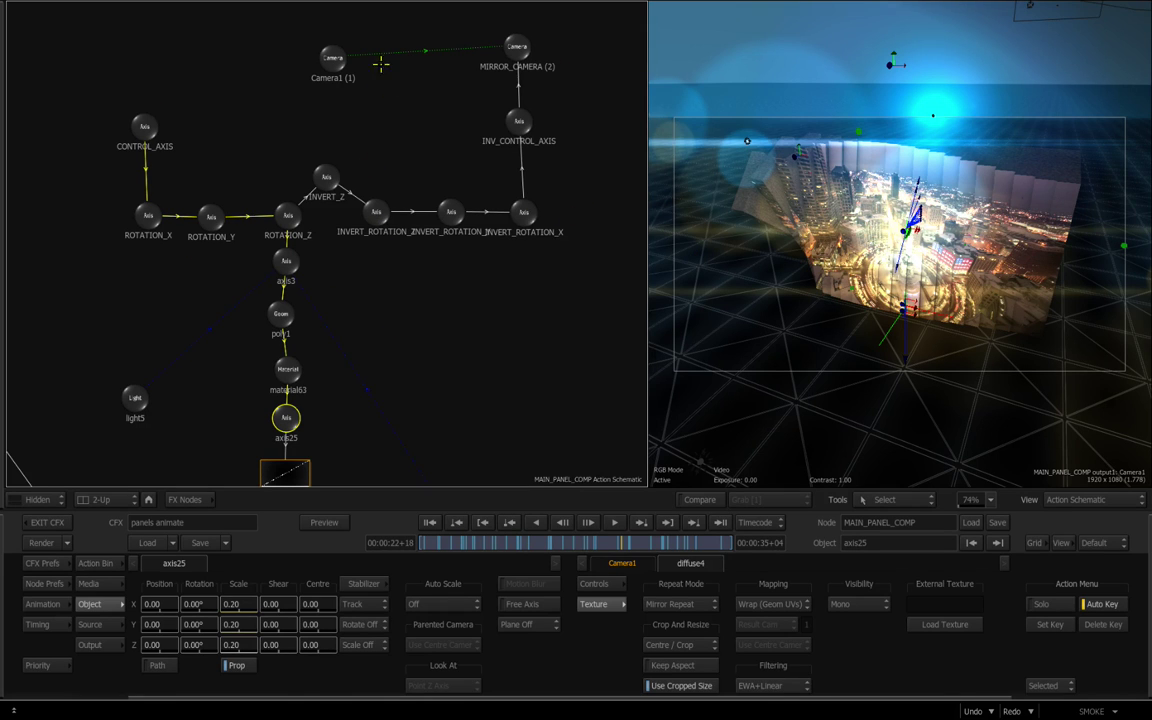
# Set Camera1's Result Camera to MIRROR_CAMERA and hide the poly1 floor geometry
pyautogui.moveTo(330, 57)
pyautogui.mouseDown()
pyautogui.moveTo(341, 70)
pyautogui.moveTo(339, 49)
pyautogui.mouseUp()
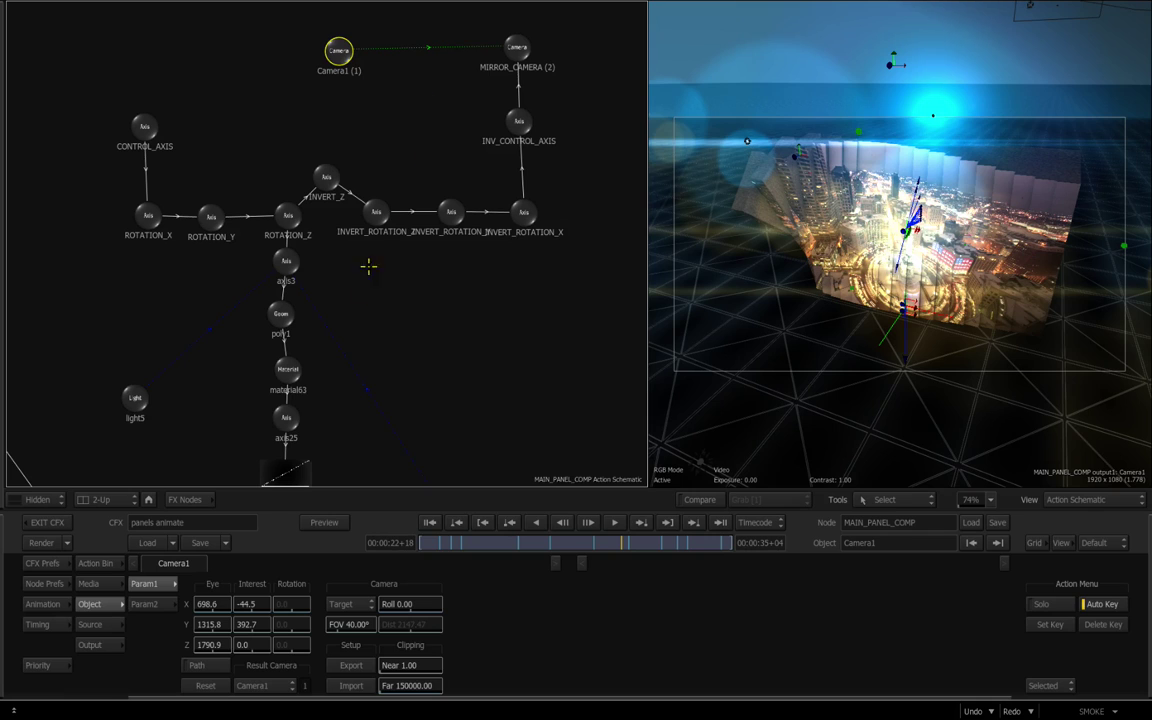
pyautogui.click(269, 685)
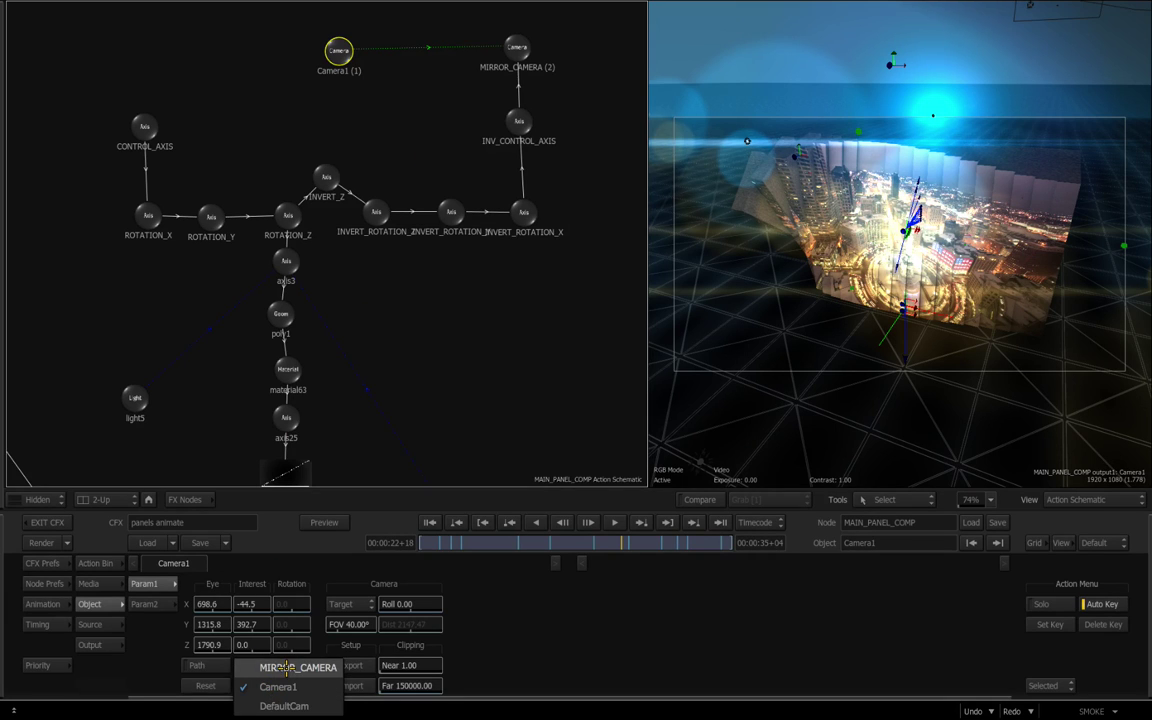
pyautogui.click(286, 667)
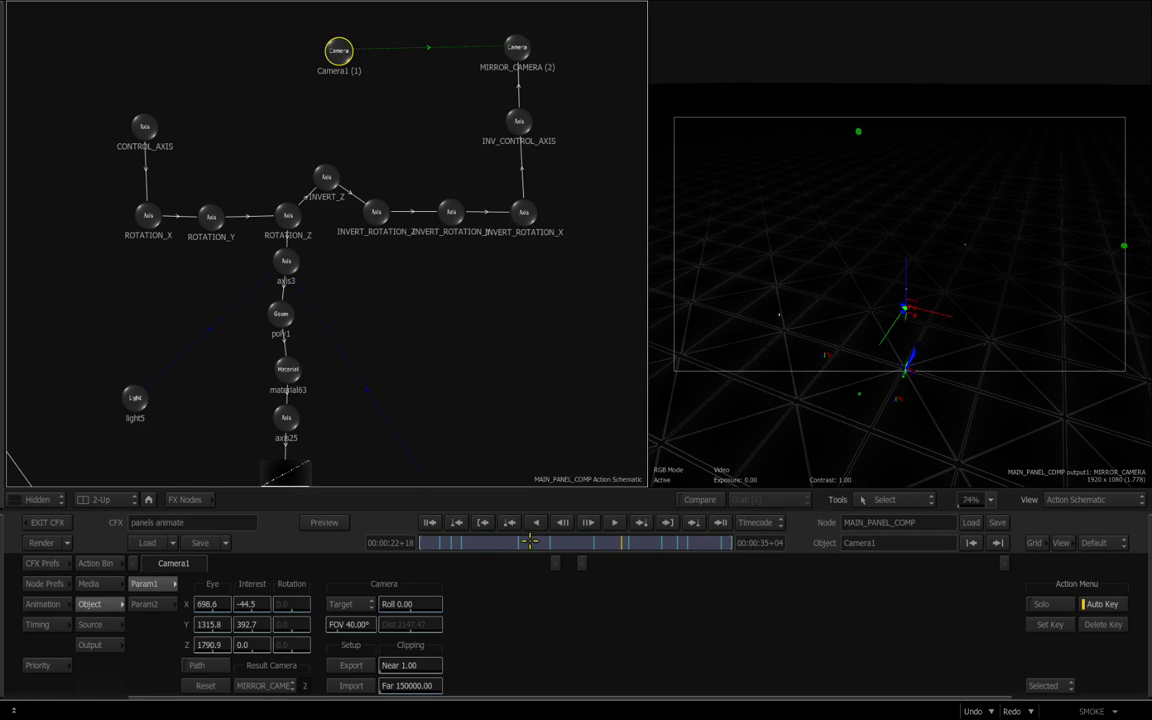
pyautogui.click(281, 314)
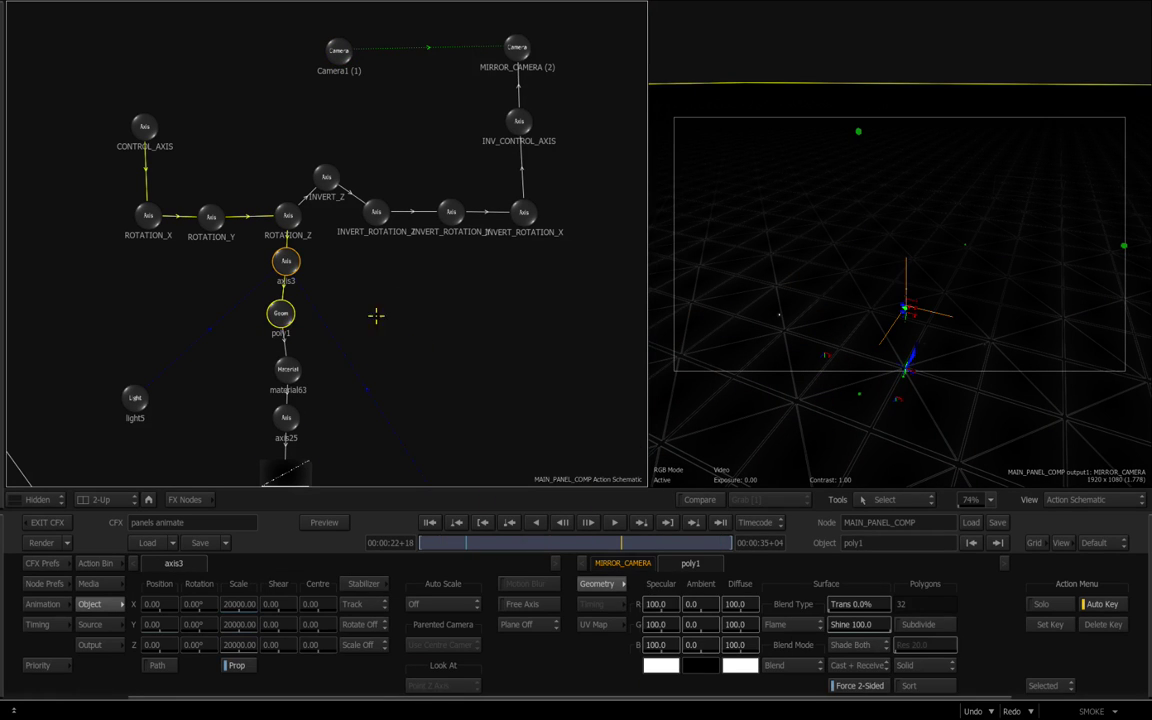
pyautogui.press('h')
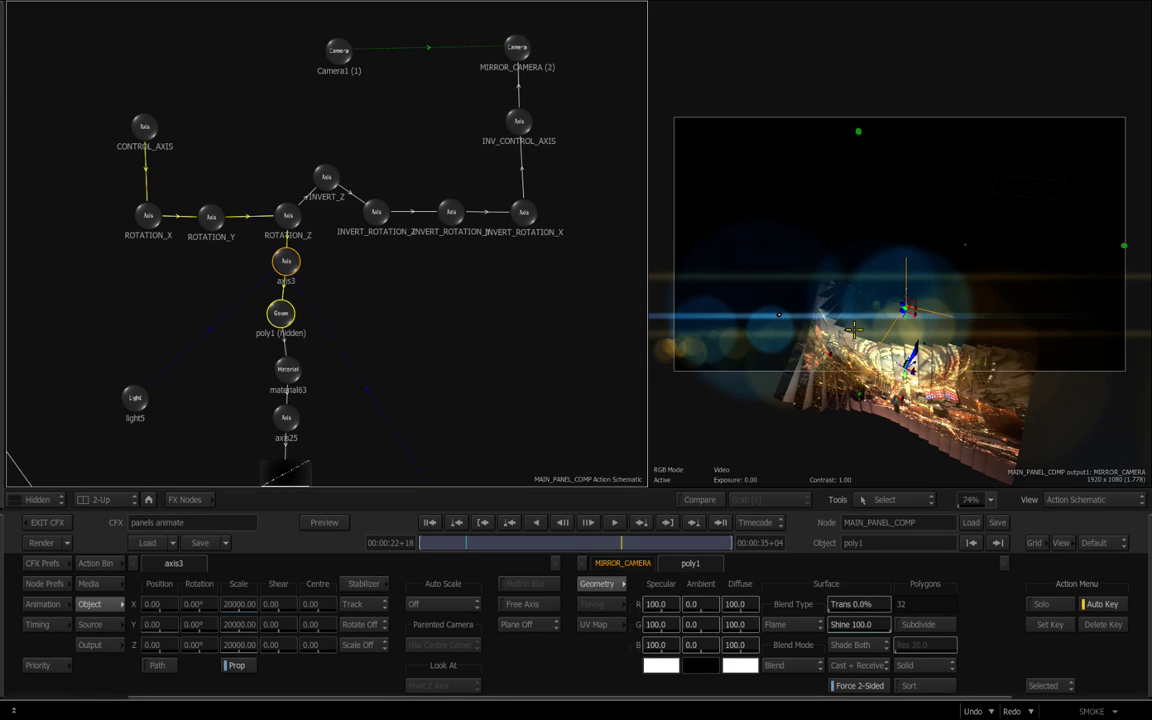
# Switch the Result Camera between Camera1 and MIRROR_CAMERA to compare both views without the floor, finishing on Camera1
pyautogui.click(622, 565)
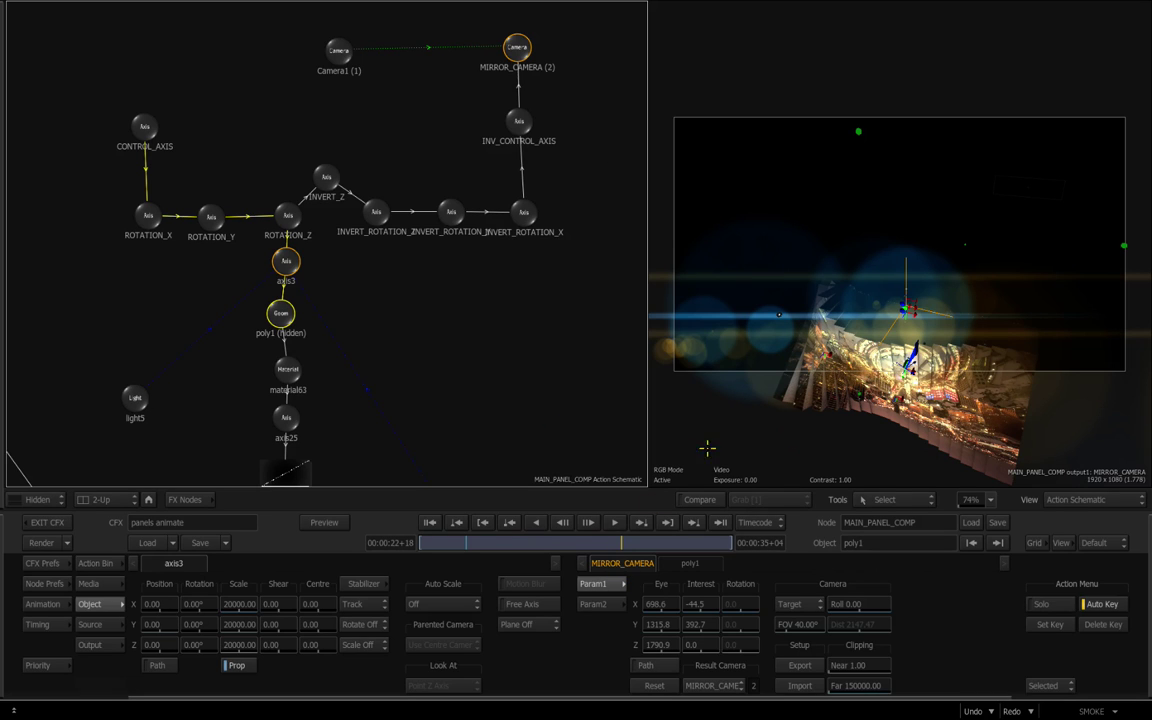
pyautogui.click(711, 686)
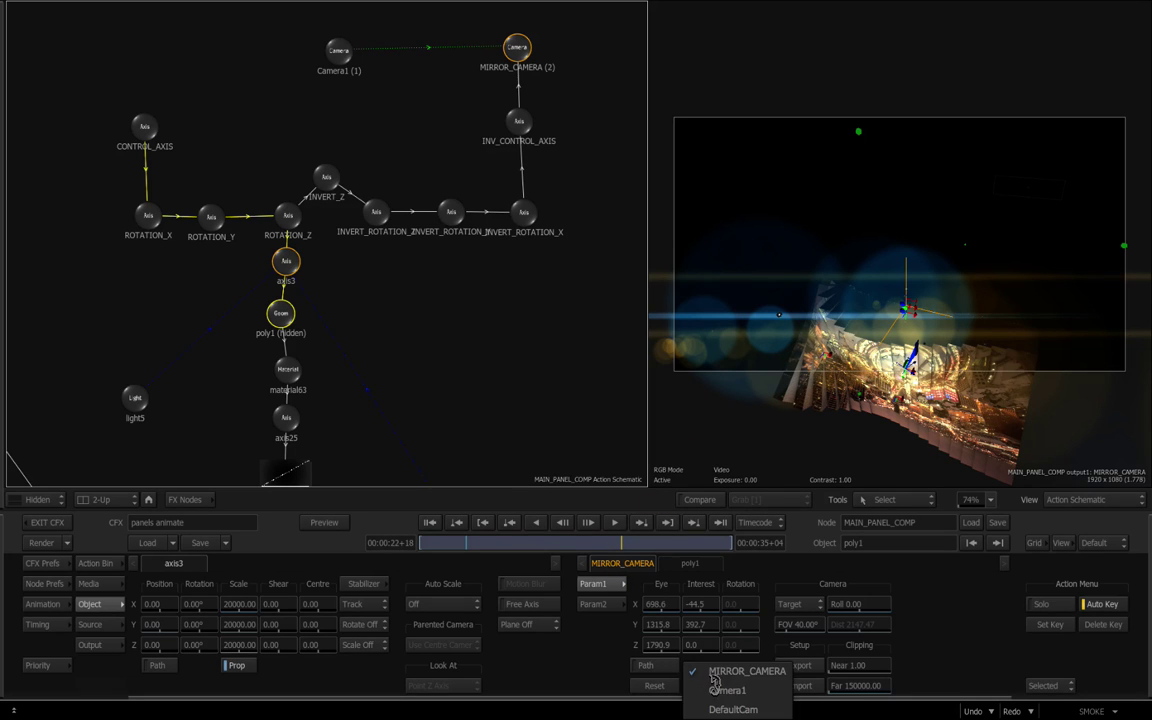
pyautogui.click(716, 690)
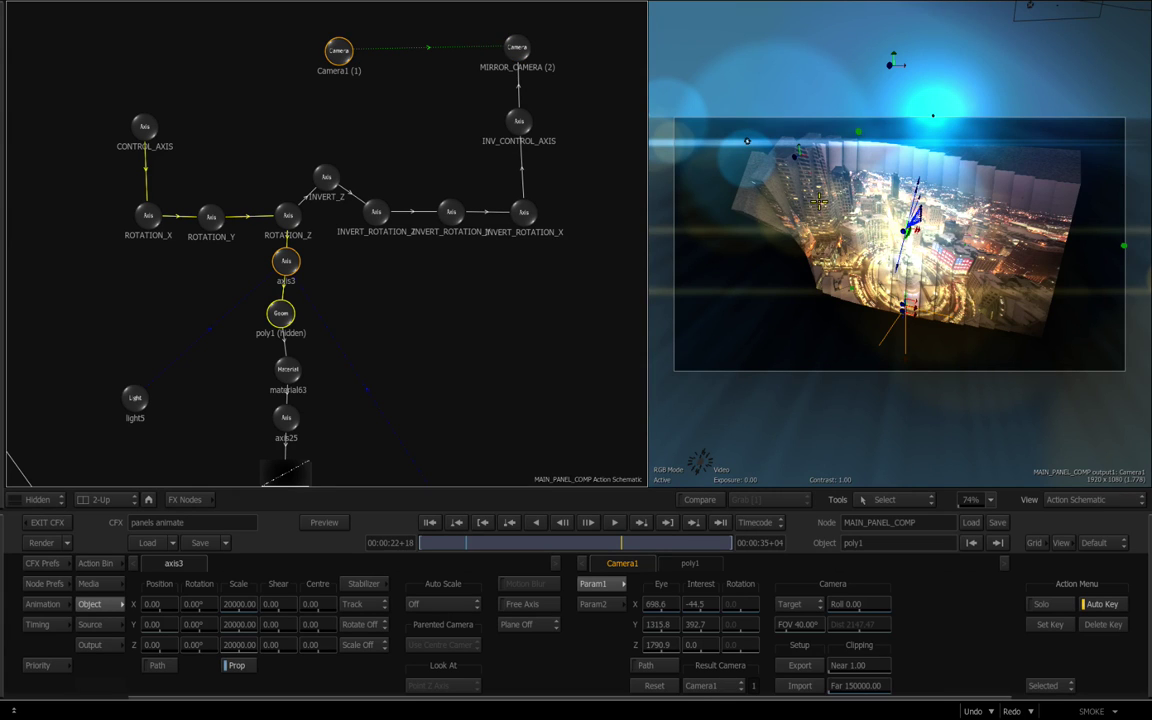
pyautogui.click(711, 688)
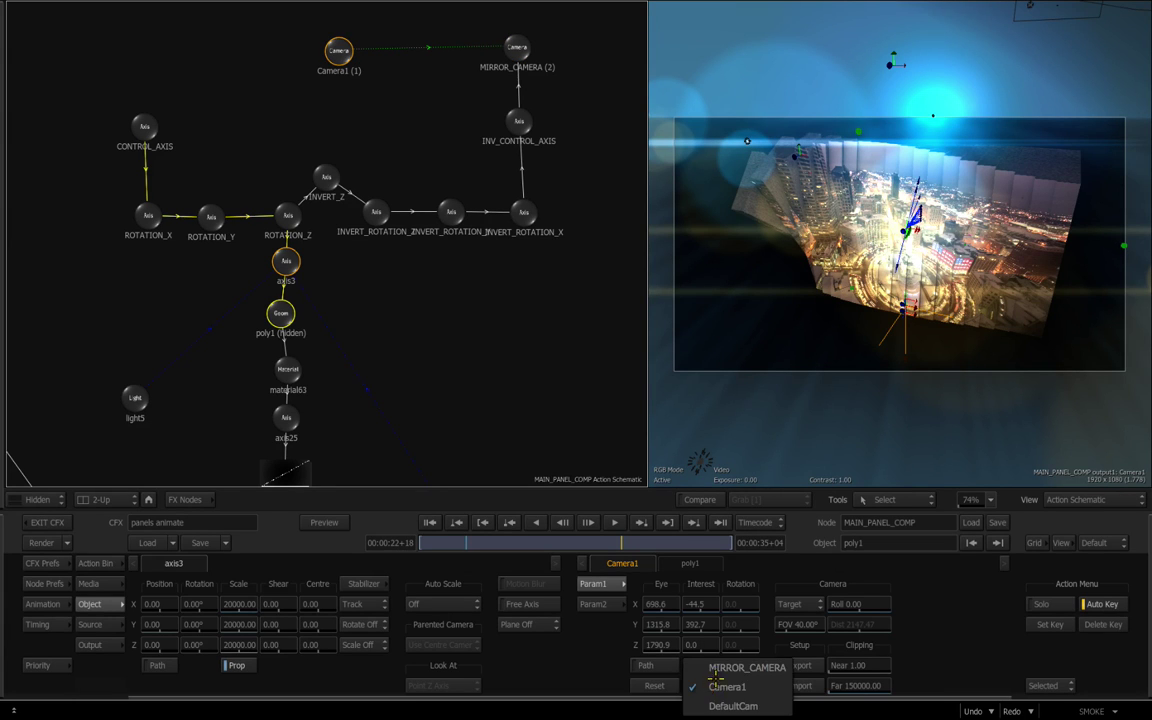
pyautogui.click(712, 670)
pyautogui.click(517, 49)
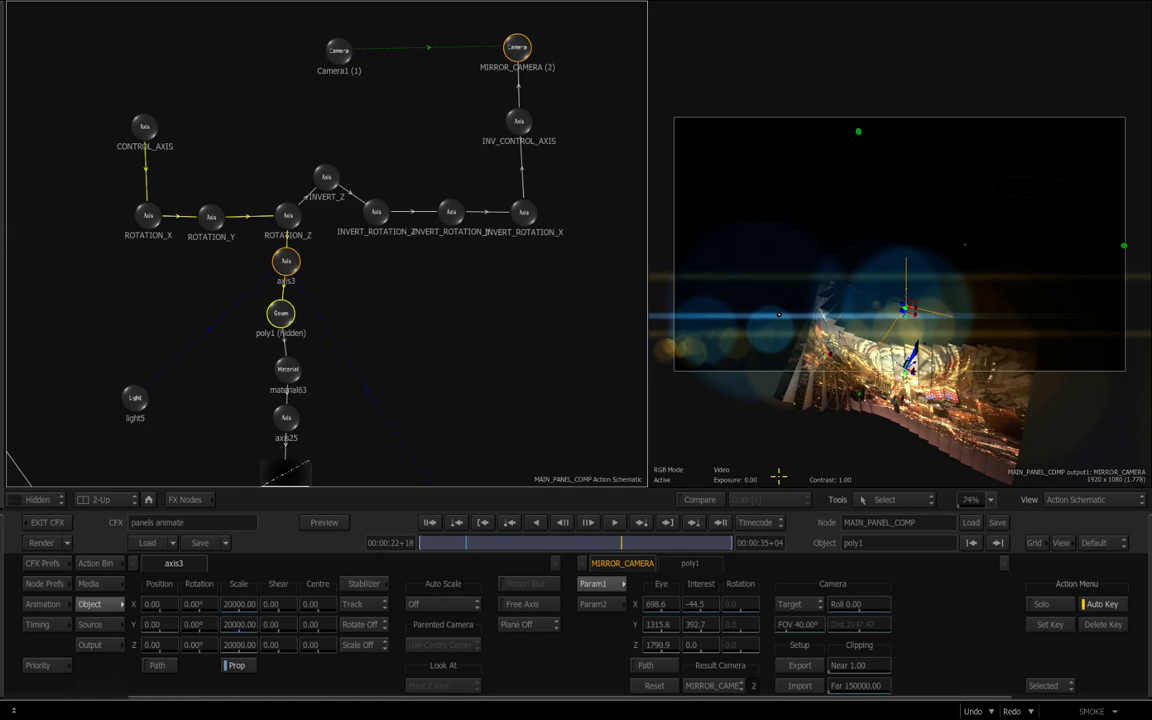
pyautogui.click(700, 685)
pyautogui.click(665, 700)
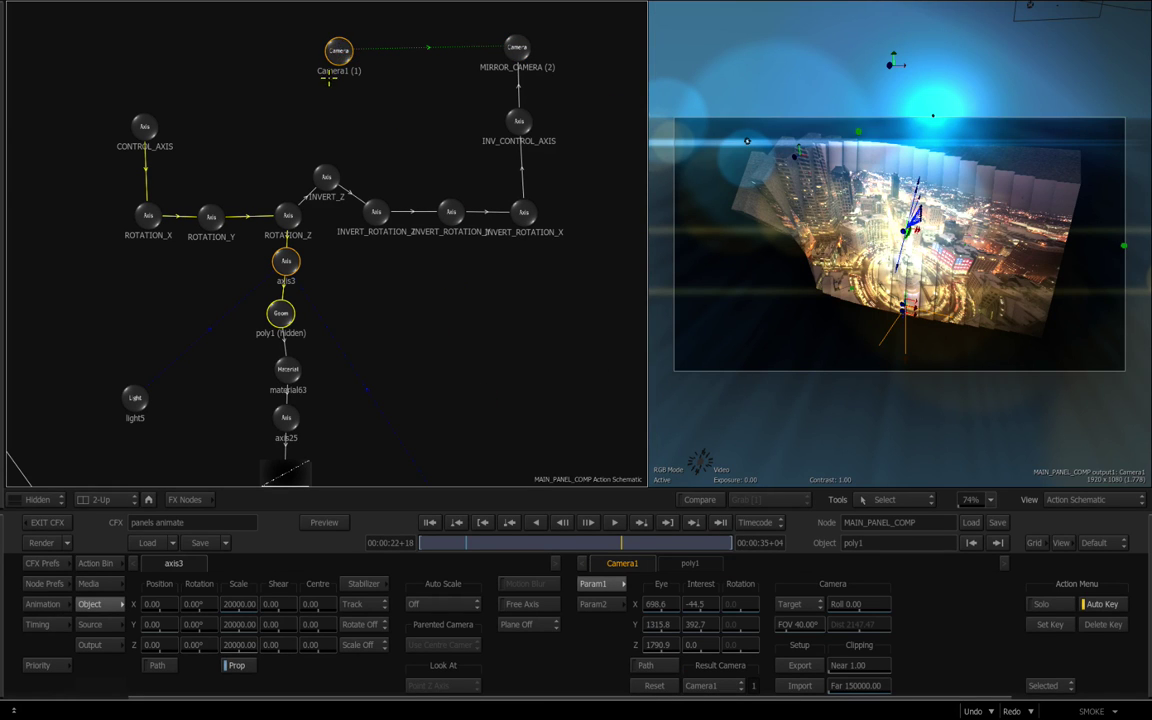
# Unhide the poly1 floor geometry while viewing through Camera1
pyautogui.click(338, 50)
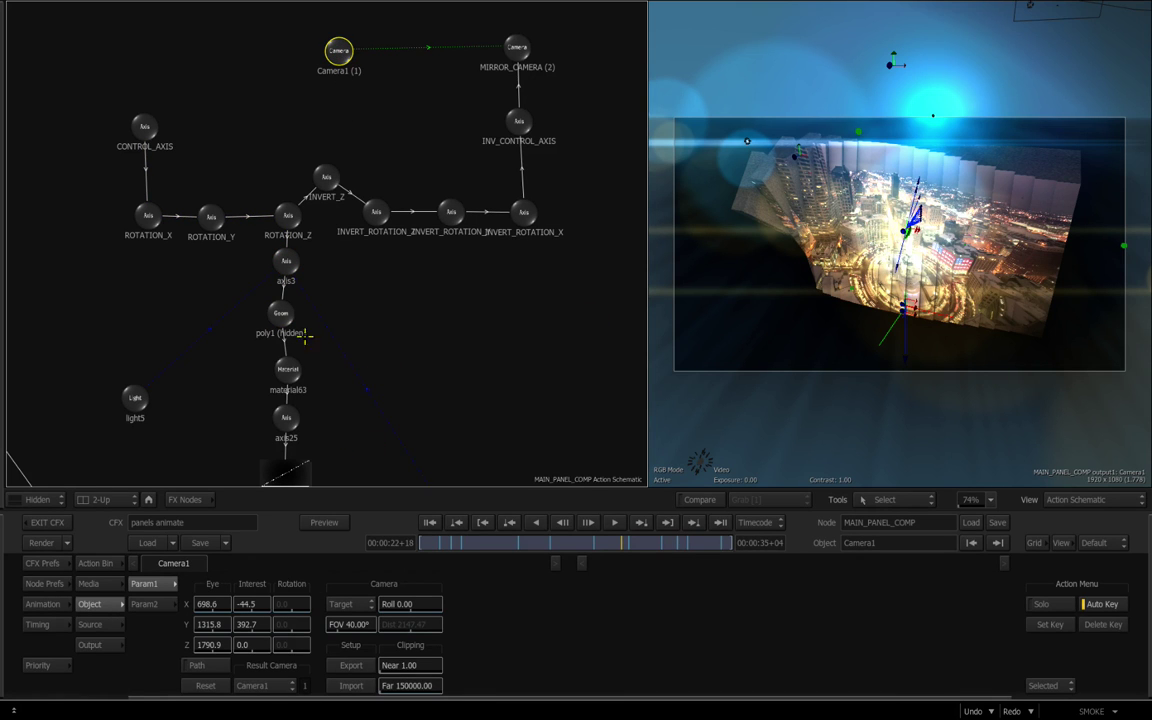
pyautogui.click(281, 314)
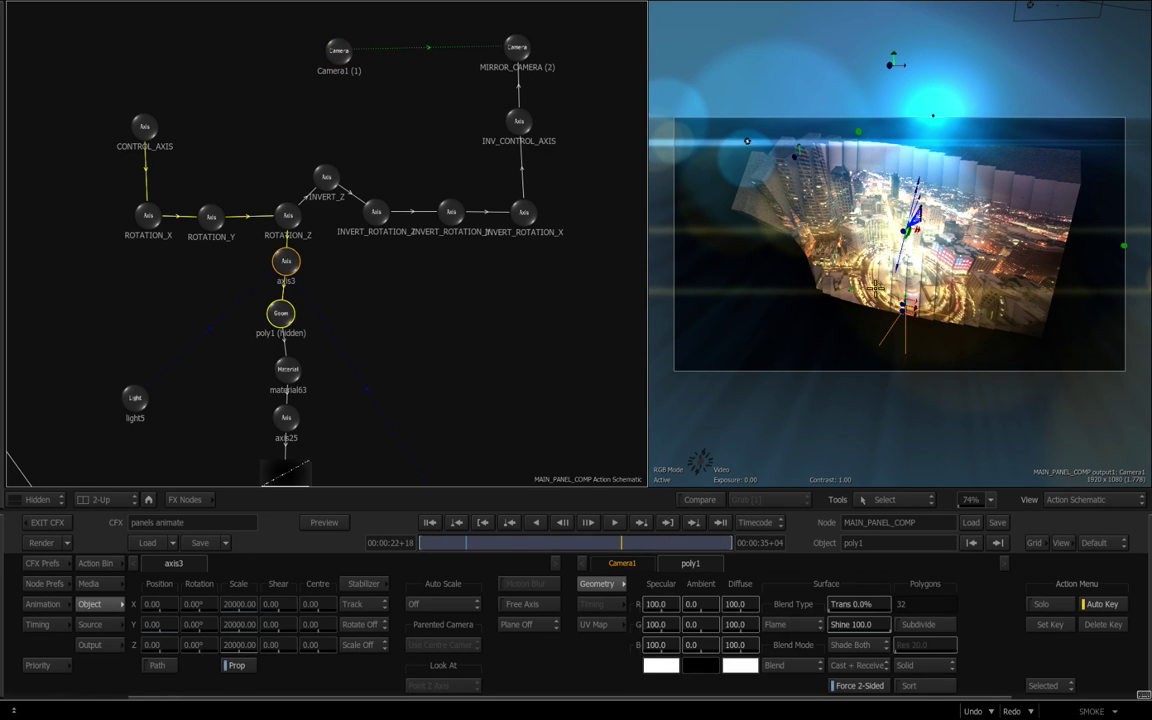
pyautogui.hotkey('shift', 'h')
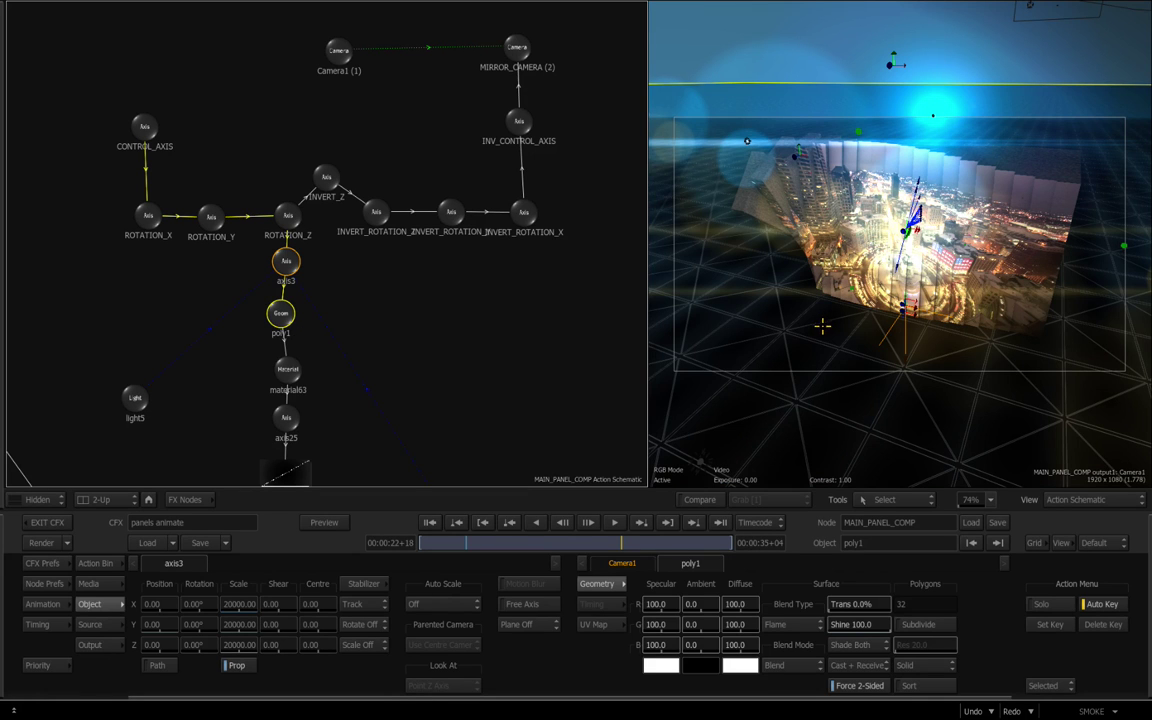
# Select Camera1 in the Action schematic and advance the timeline to its next keyframe
pyautogui.click(340, 53)
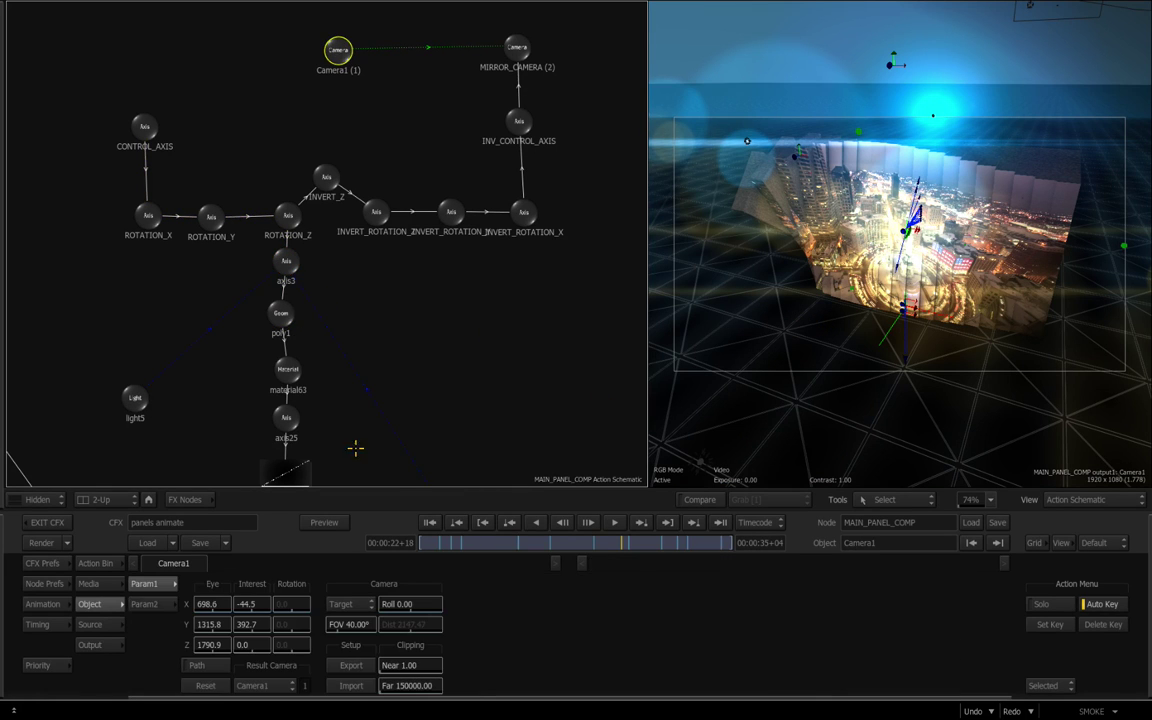
pyautogui.click(641, 525)
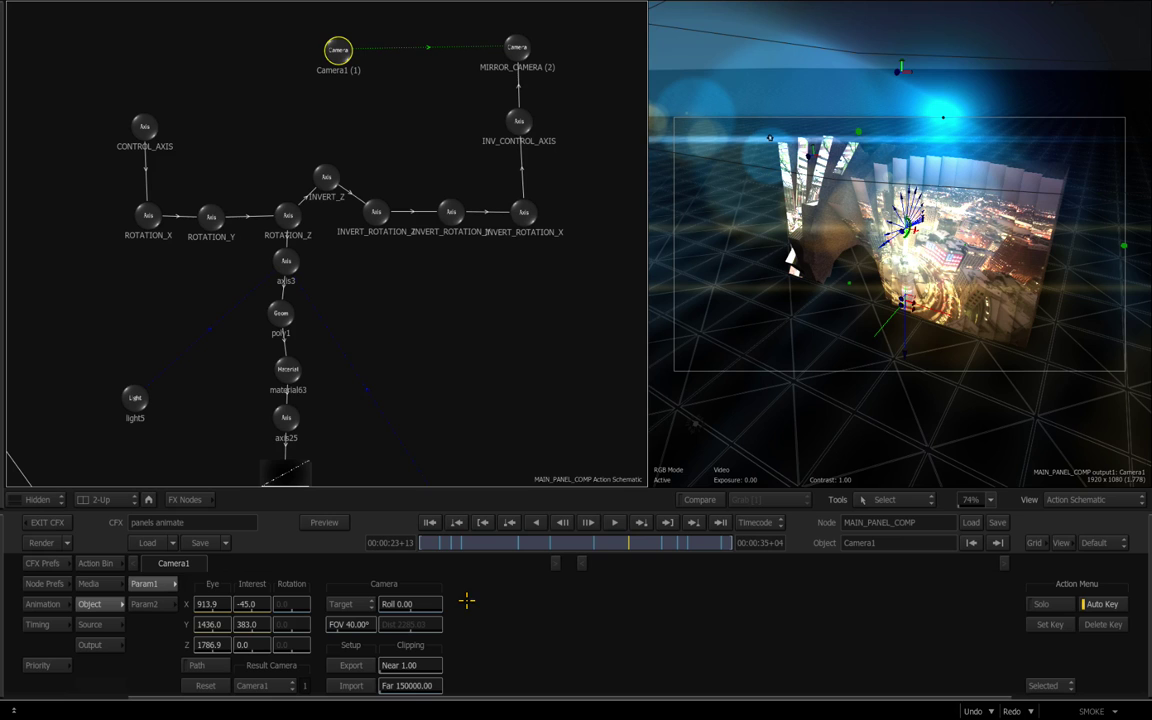
# Try orbiting Camera1 around the panels in the output view, and undo the camera move
pyautogui.rightClick(817, 447)
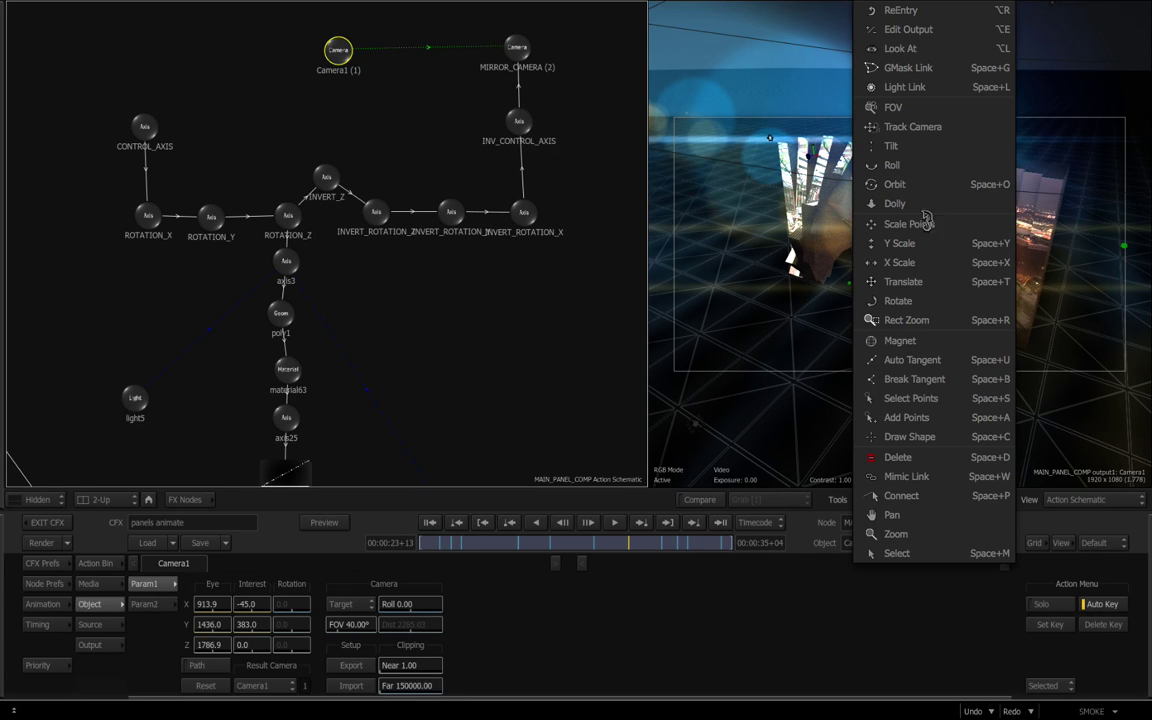
pyautogui.click(895, 203)
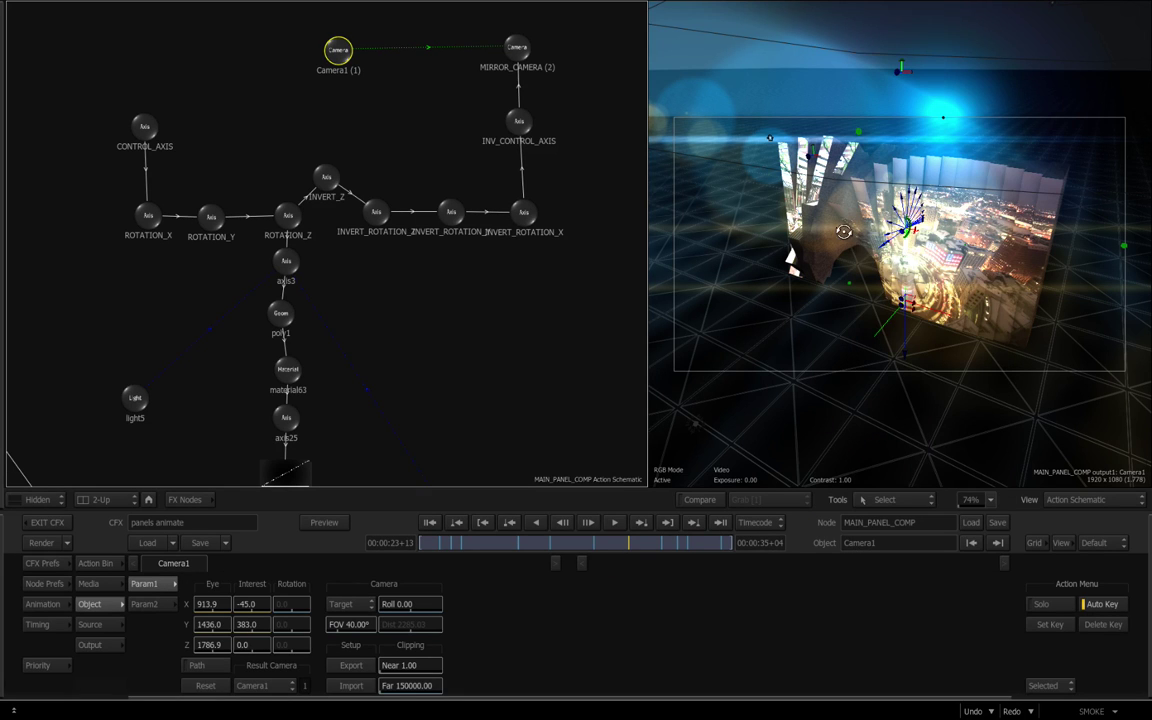
pyautogui.moveTo(887, 282); pyautogui.dragTo(931, 222)
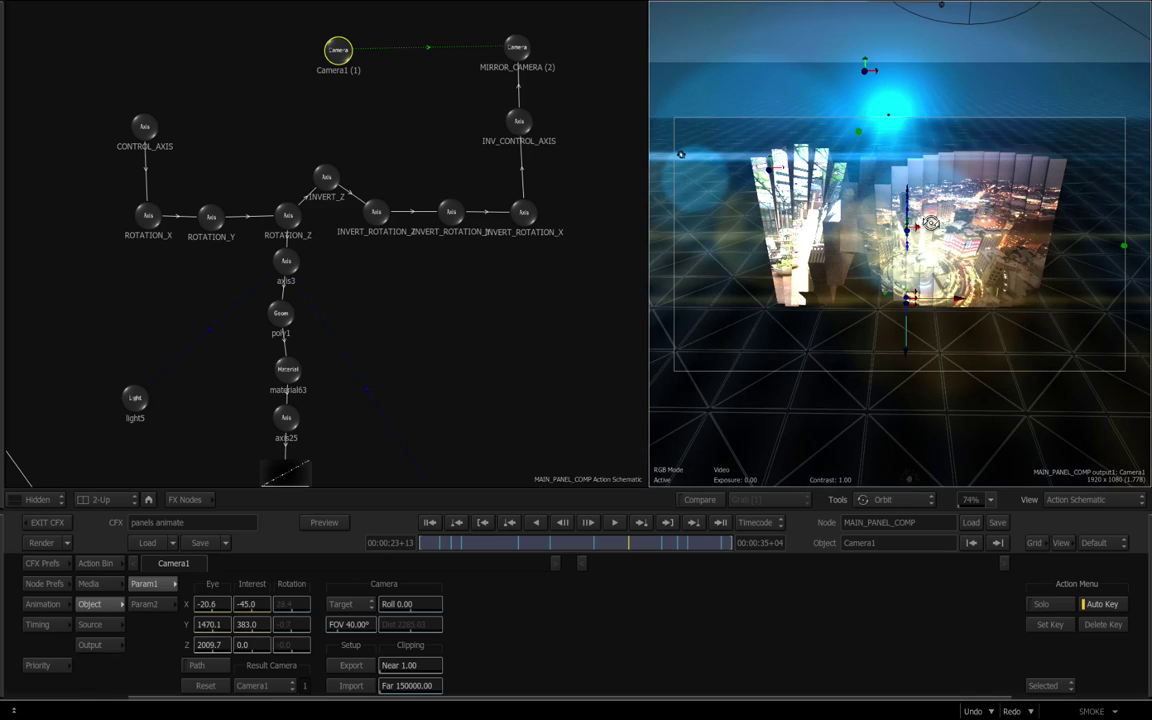
pyautogui.moveTo(792, 178); pyautogui.dragTo(832, 78)
pyautogui.hotkey('ctrl', 'z')
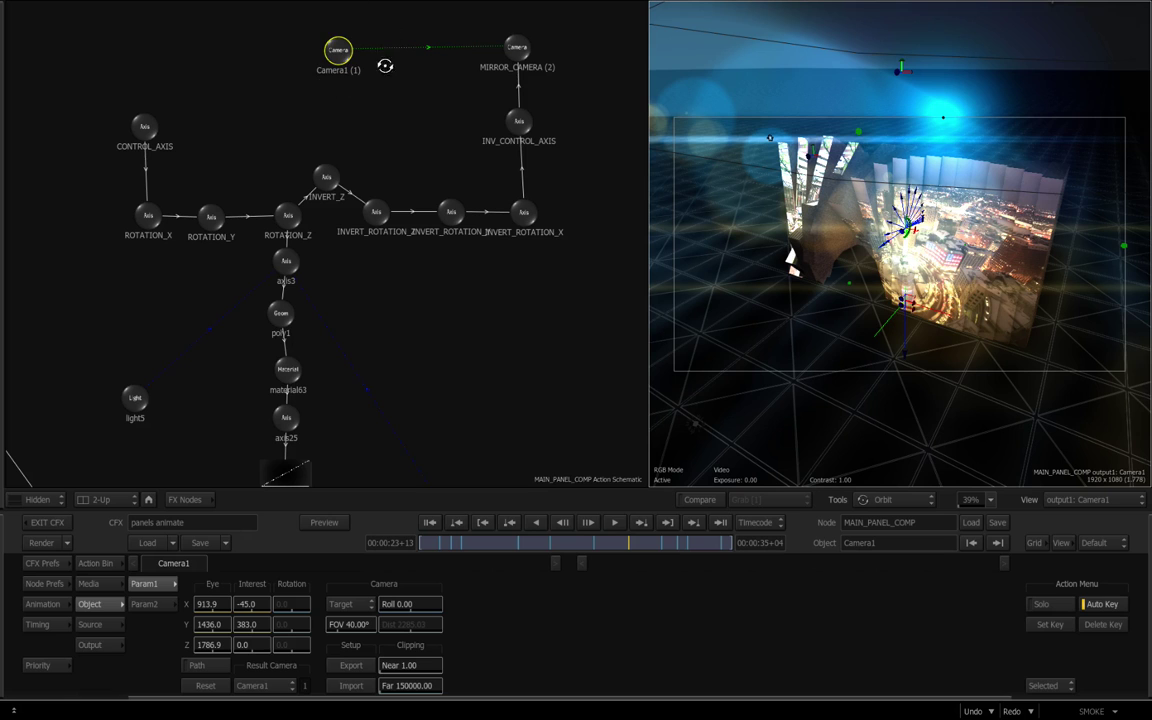
# Select light9 above lensFlareObject5 and hide and unhide it to check its contribution to the output
pyautogui.press('m')
pyautogui.hotkey('ctrl', 'space')
pyautogui.moveTo(388, 302); pyautogui.dragTo(358, 302)
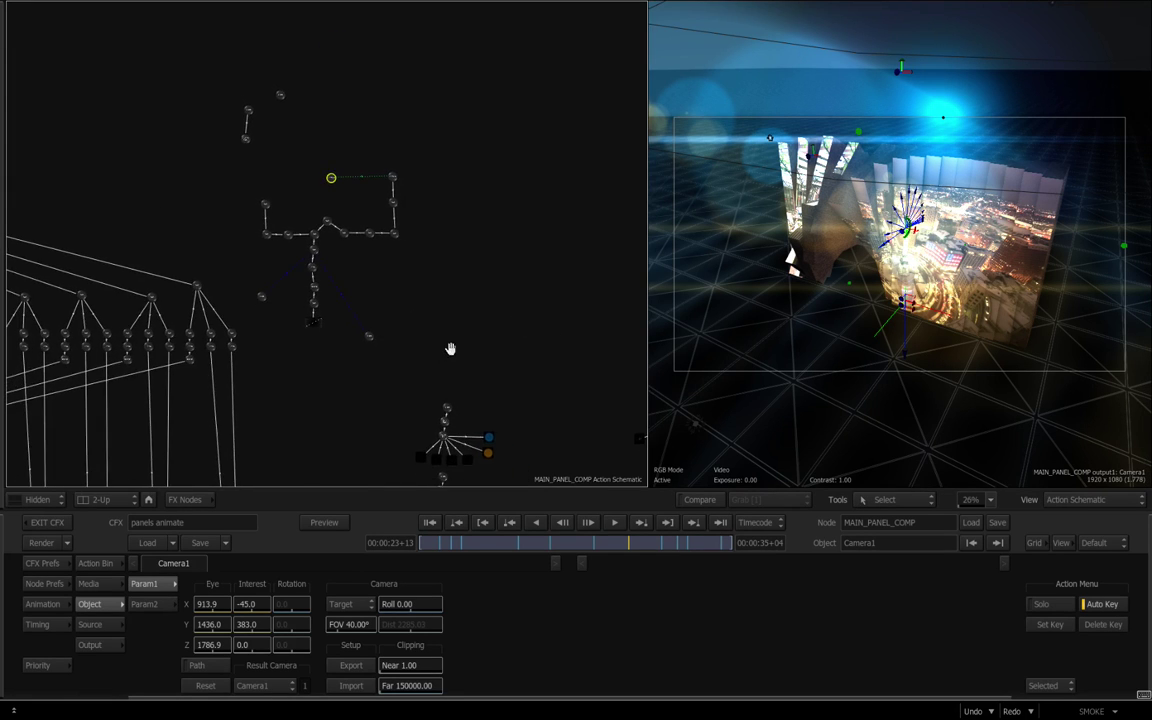
pyautogui.moveTo(450, 348); pyautogui.dragTo(381, 293)
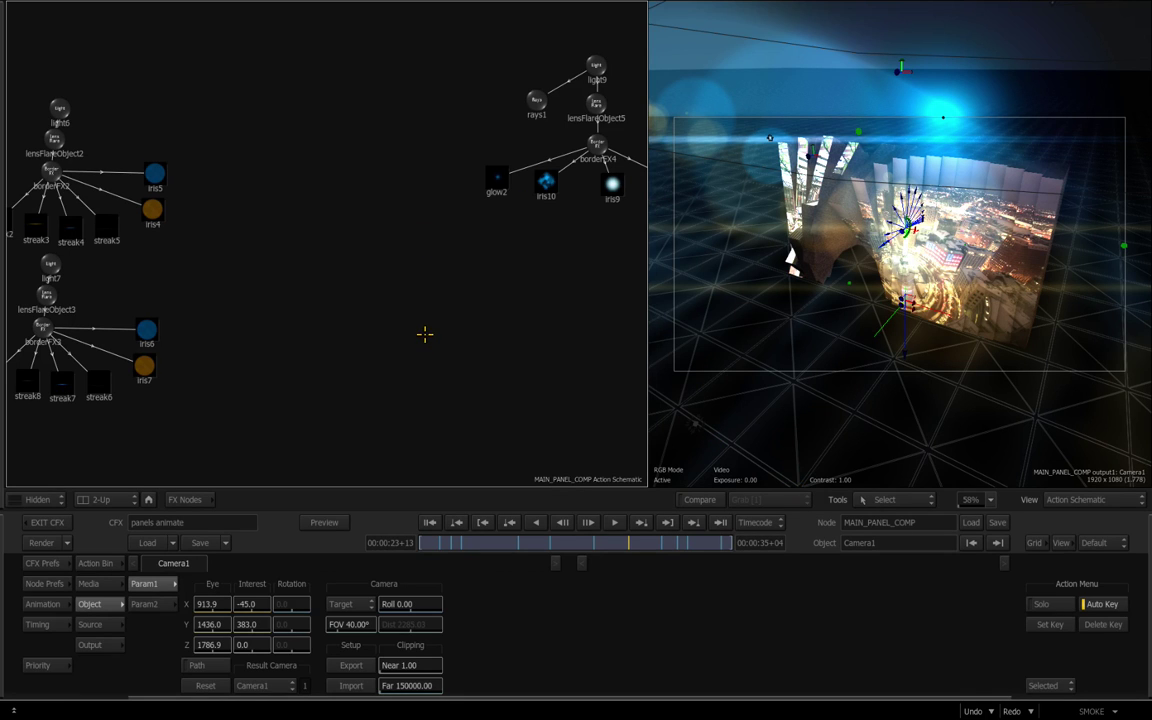
pyautogui.moveTo(420, 280); pyautogui.dragTo(391, 300)
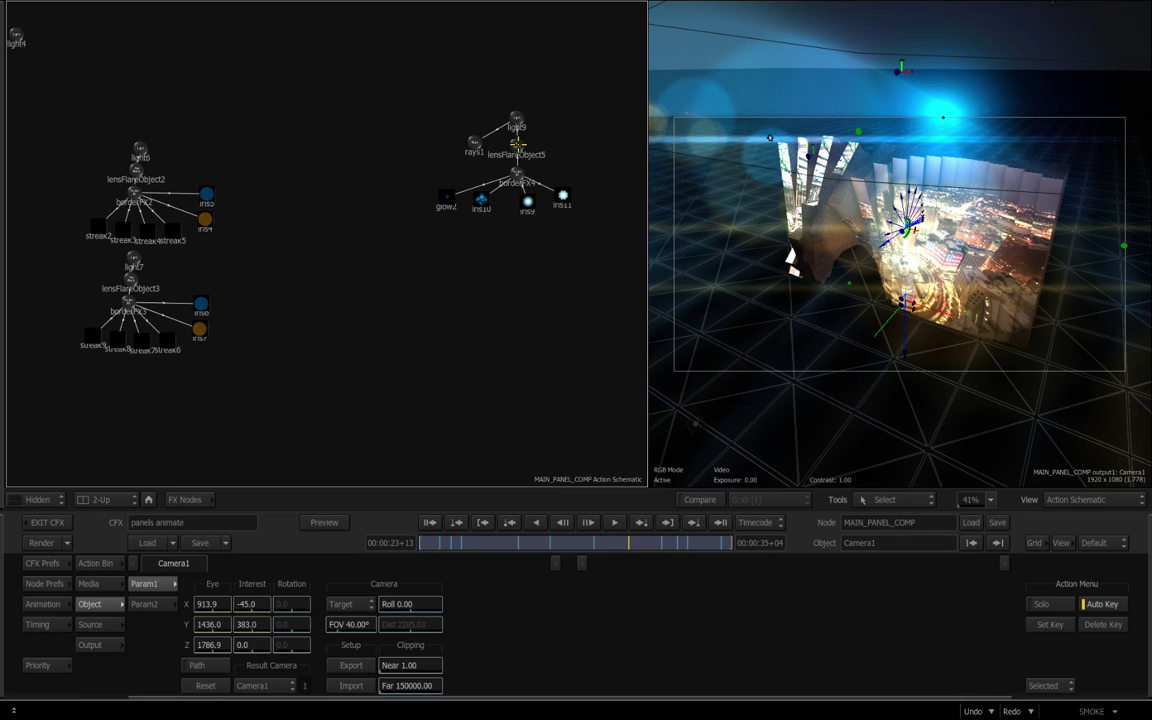
pyautogui.click(516, 124)
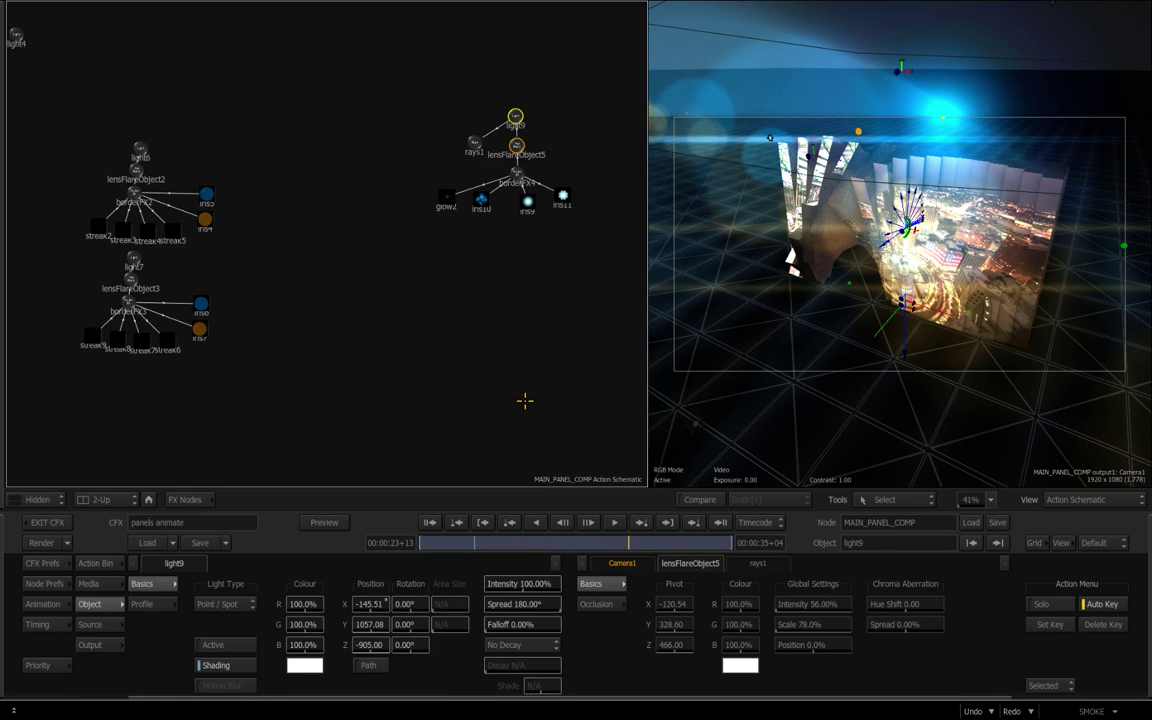
pyautogui.press('h')
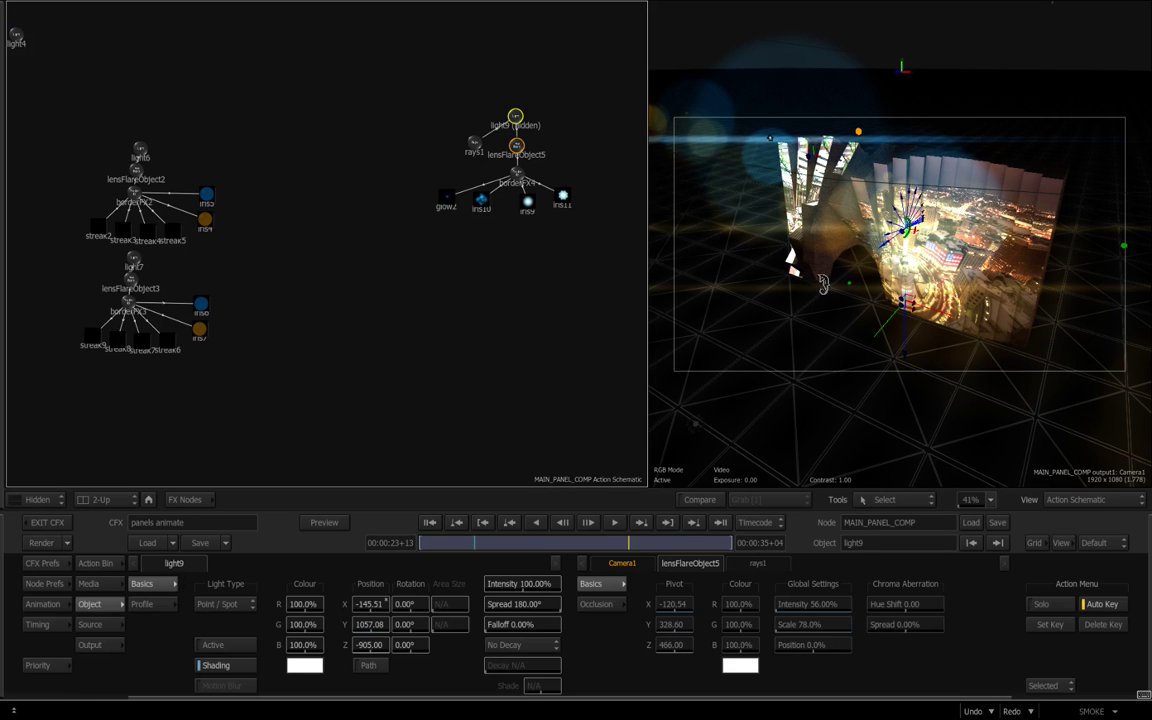
pyautogui.press('h')
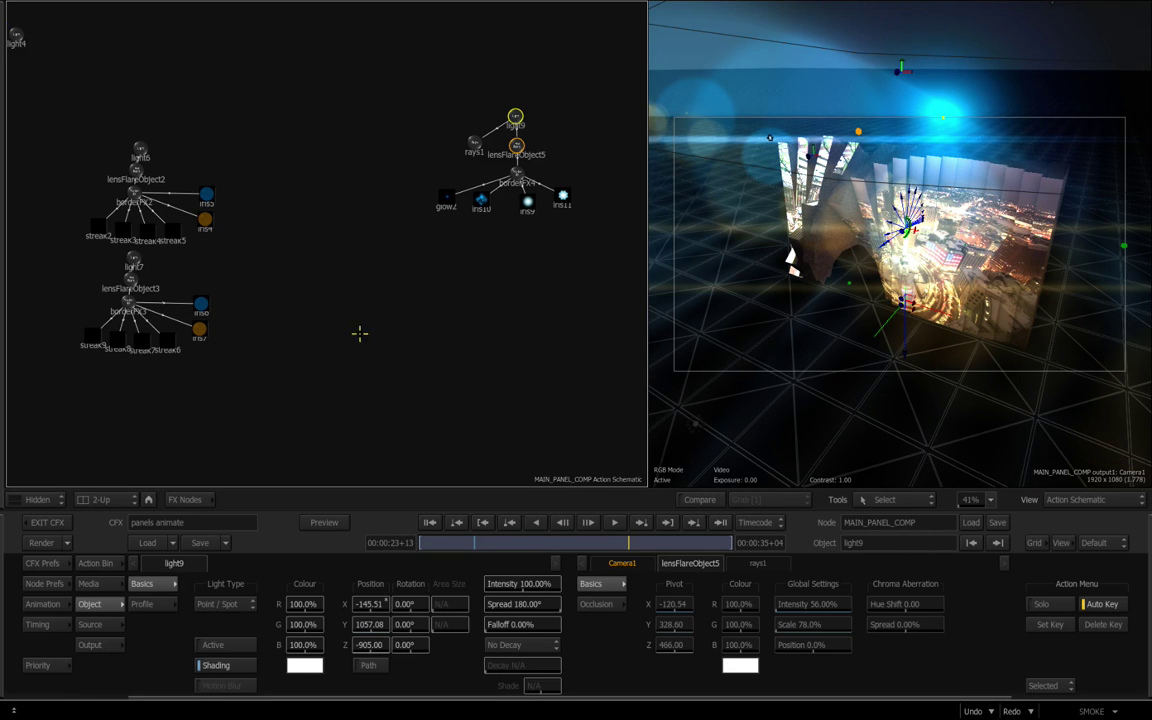
# Find light3 in the Action schematic and review its light settings and those of the attached shadow_cast1 node
pyautogui.moveTo(434, 319); pyautogui.dragTo(345, 319)
pyautogui.moveTo(183, 105); pyautogui.dragTo(612, 370)
pyautogui.moveTo(391, 185); pyautogui.dragTo(413, 237)
pyautogui.moveTo(413, 237); pyautogui.dragTo(700, 510)
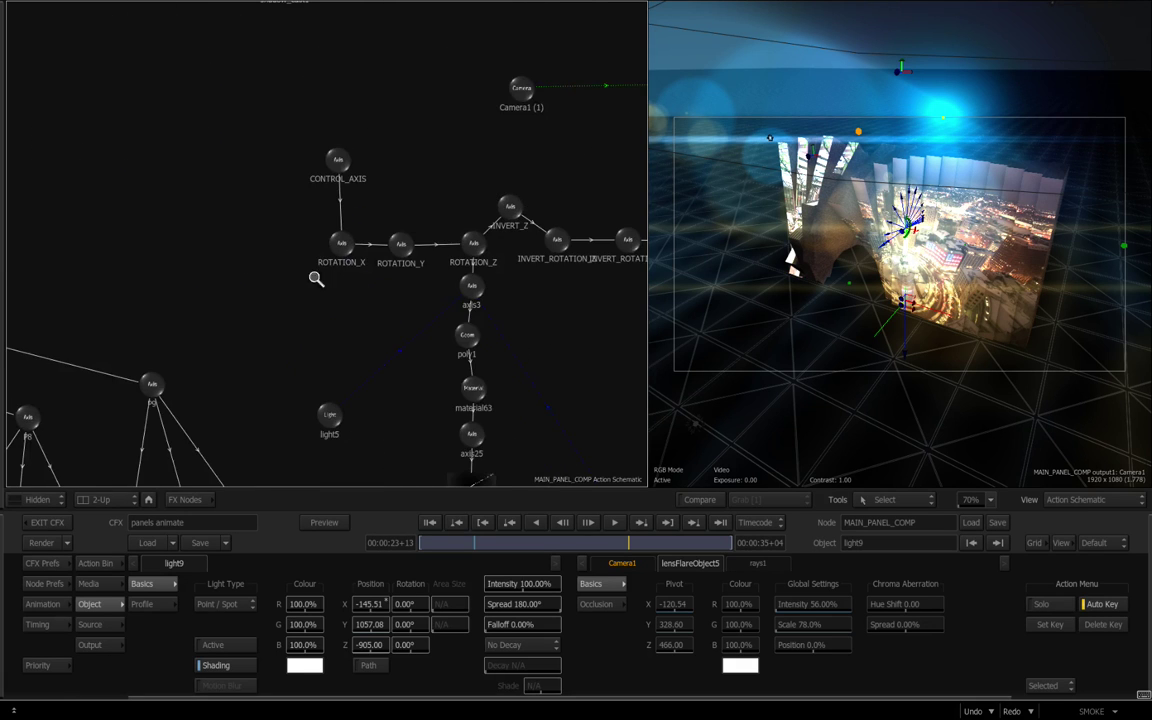
pyautogui.moveTo(315, 278); pyautogui.dragTo(319, 334)
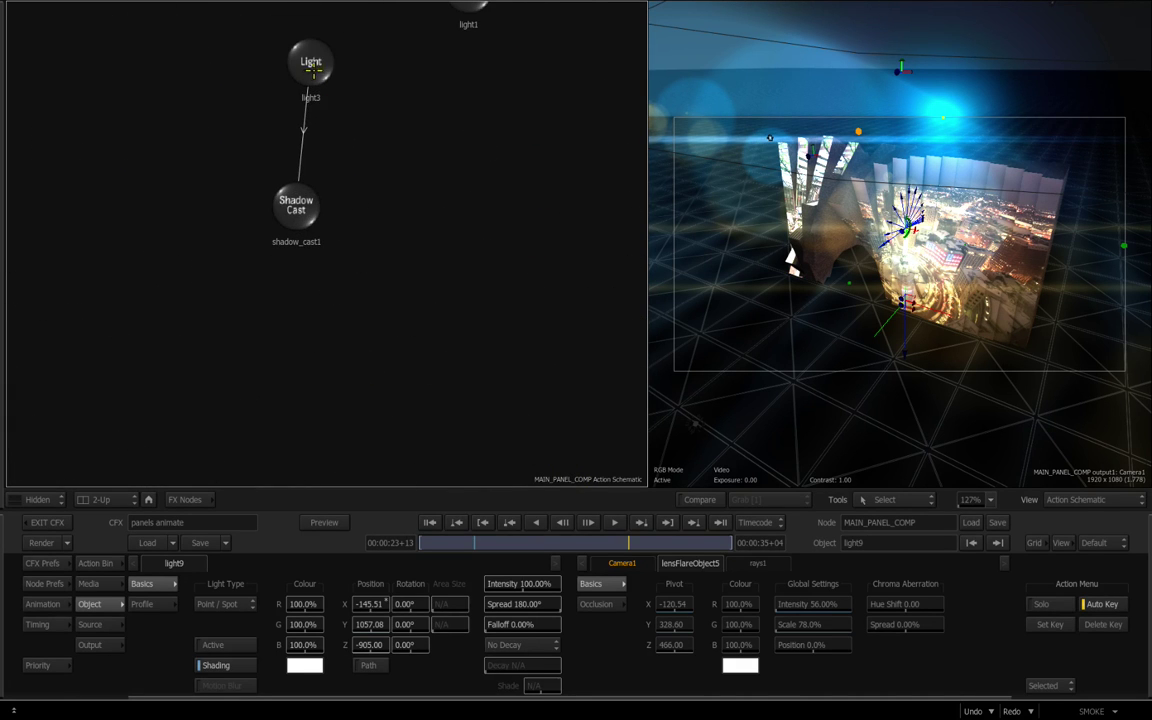
pyautogui.moveTo(313, 68); pyautogui.dragTo(298, 84)
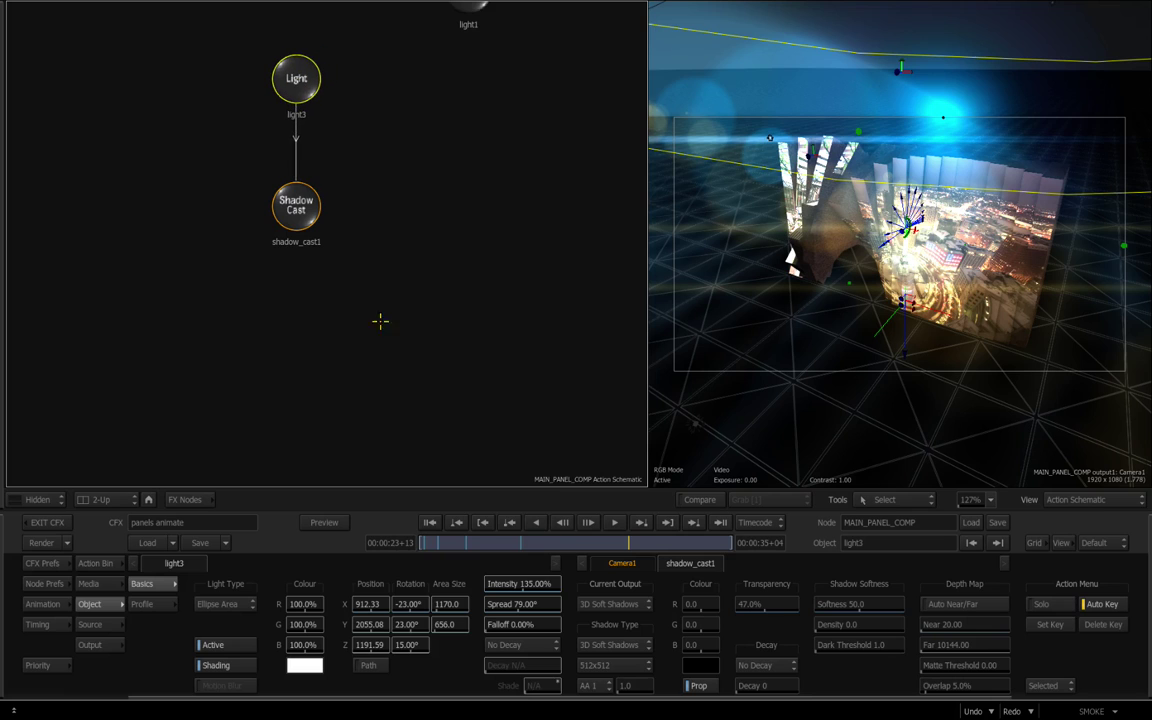
pyautogui.click(288, 208)
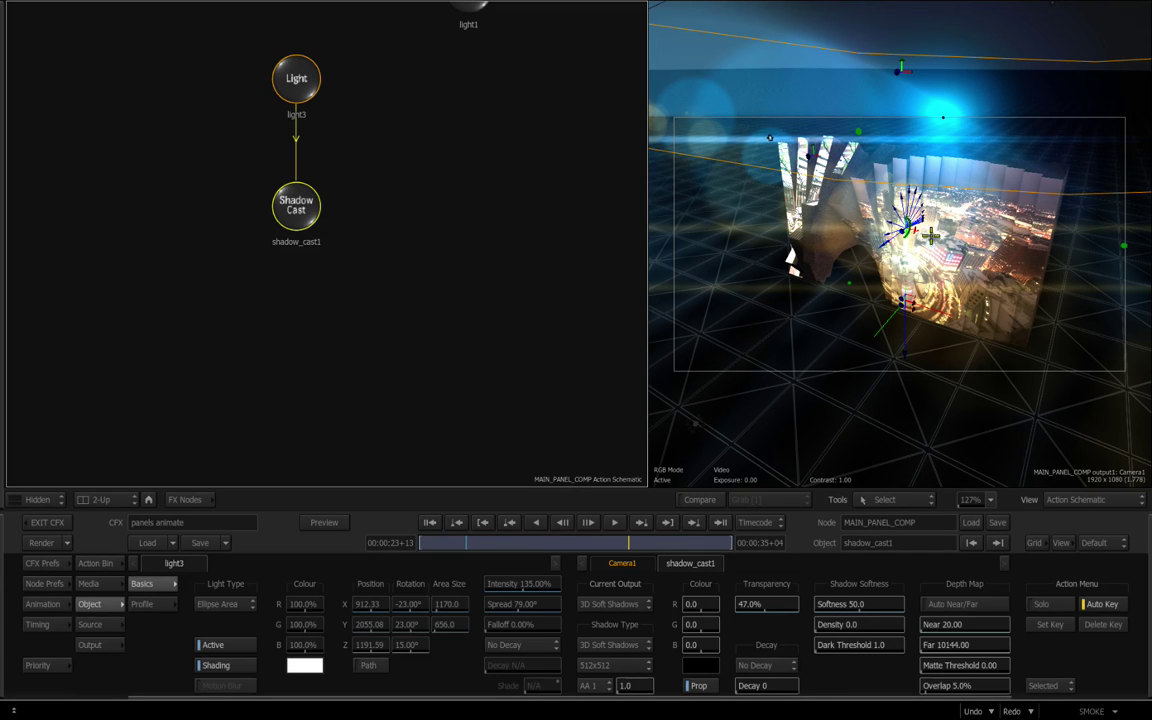
# Toggle ambient occlusion for output1 to compare a close-up of the panels, leaving Use AO off
pyautogui.click(93, 645)
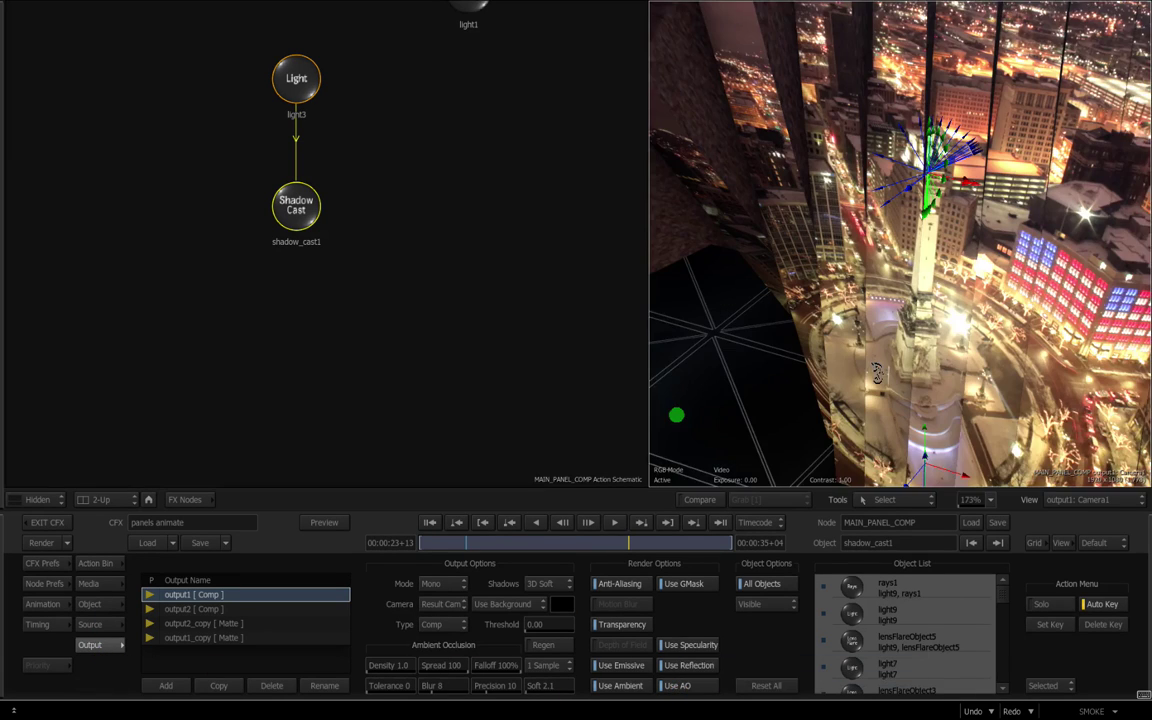
pyautogui.scroll(1, 873, 375)
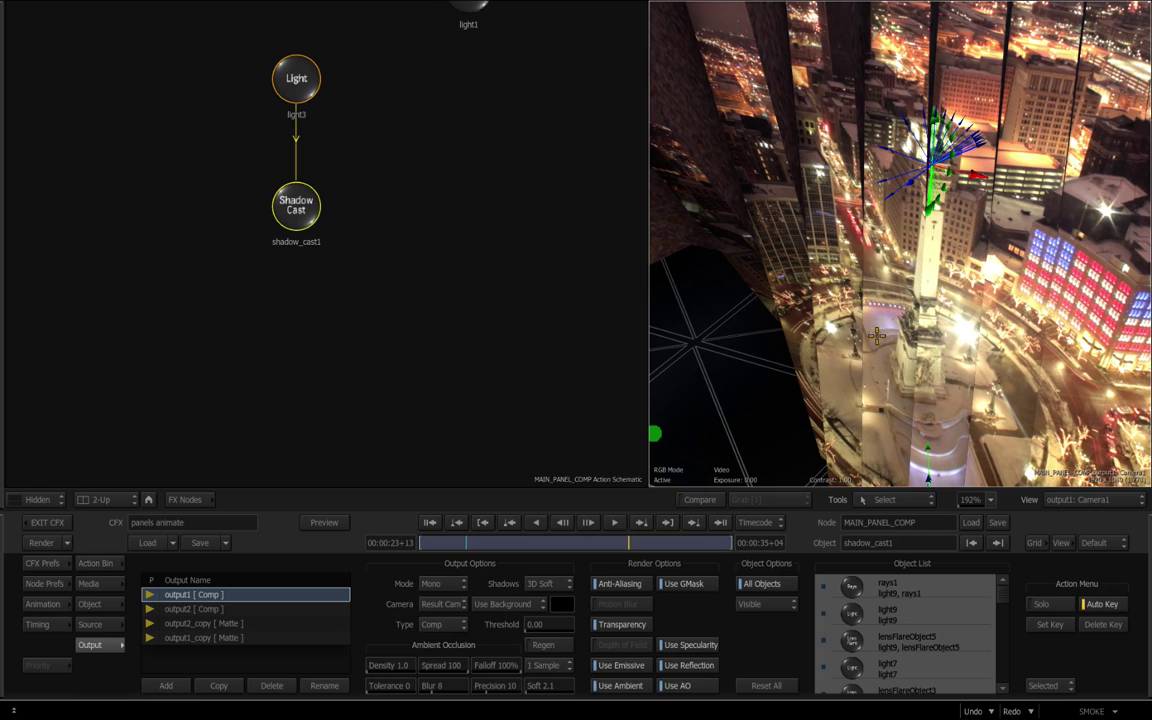
pyautogui.click(682, 686)
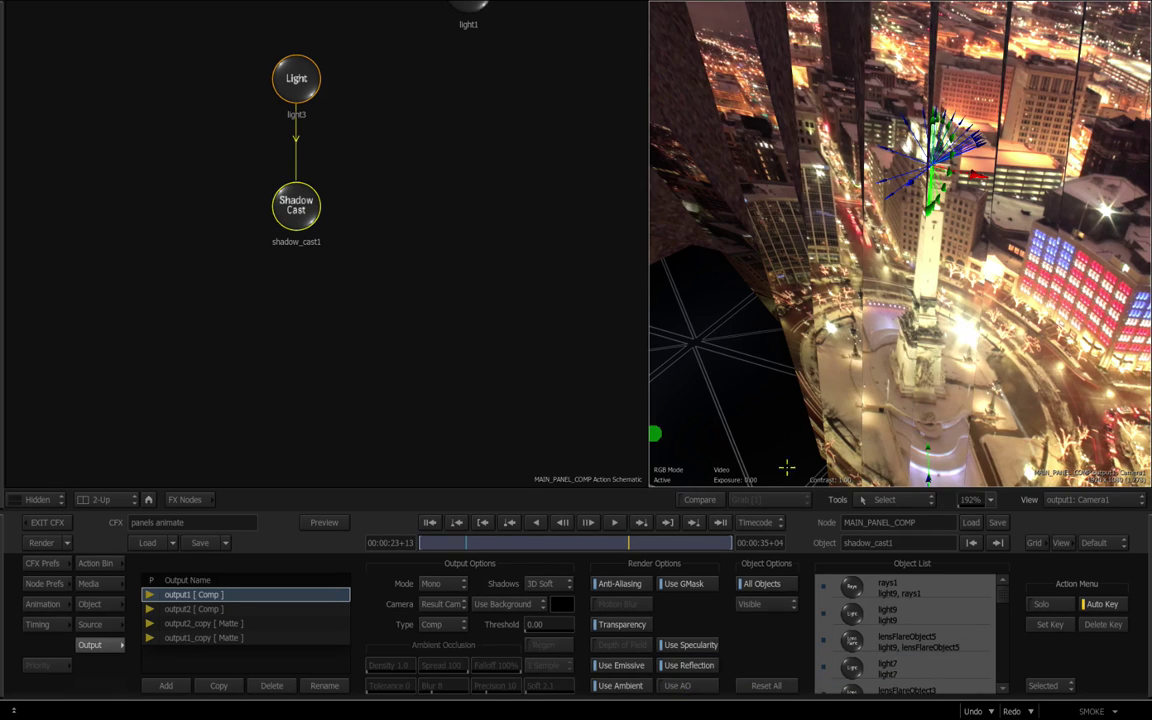
pyautogui.click(694, 684)
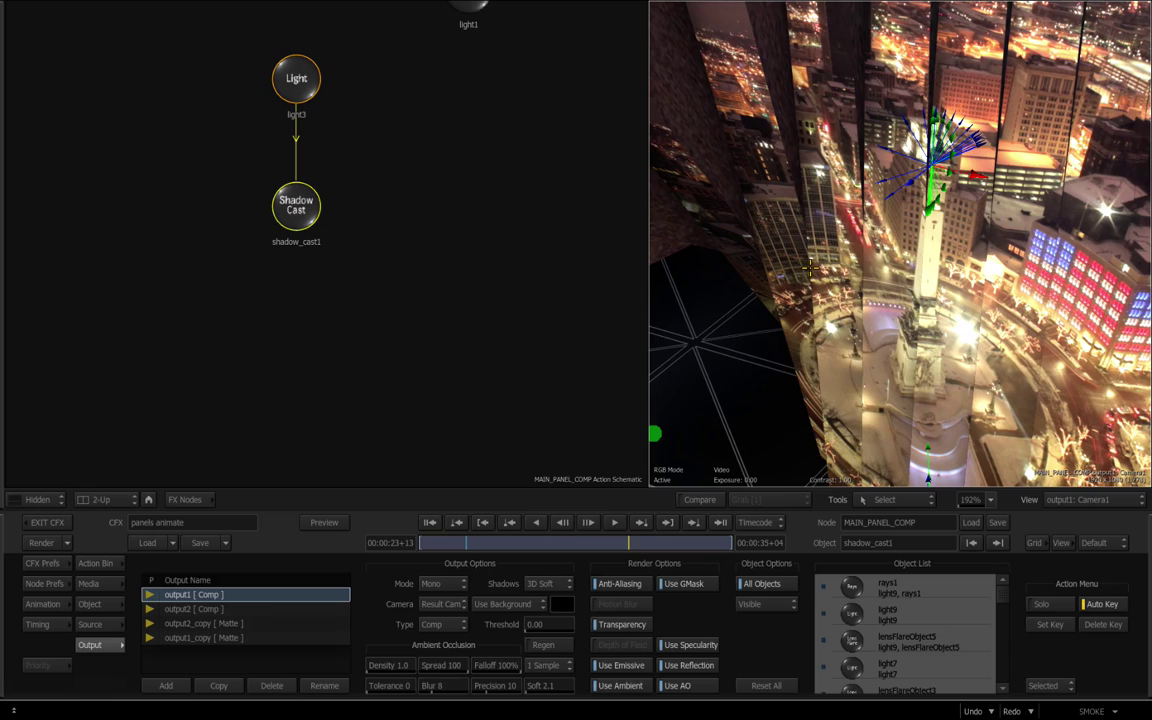
pyautogui.click(685, 686)
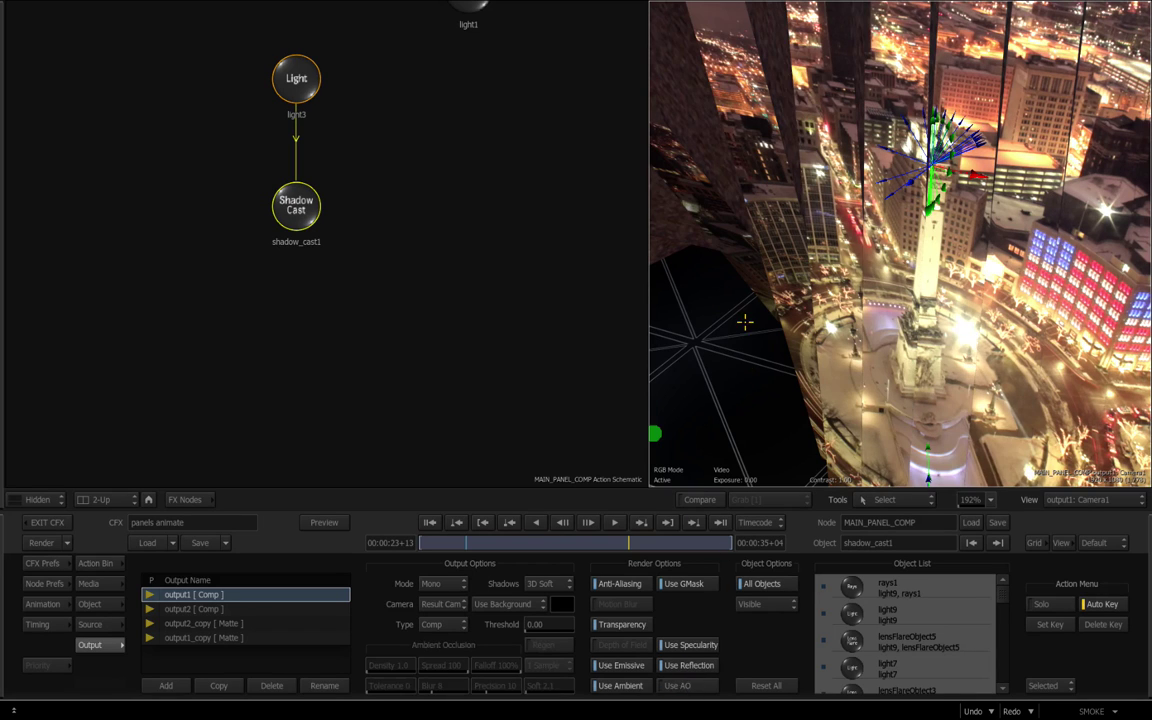
pyautogui.click(689, 686)
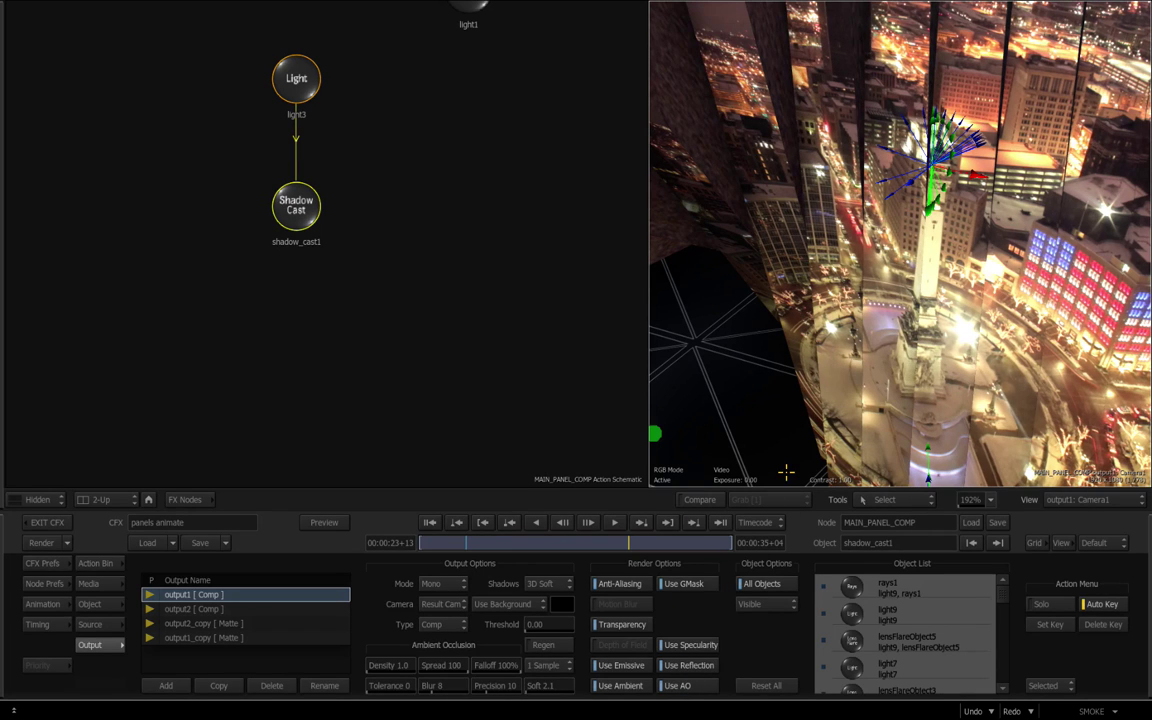
pyautogui.click(688, 686)
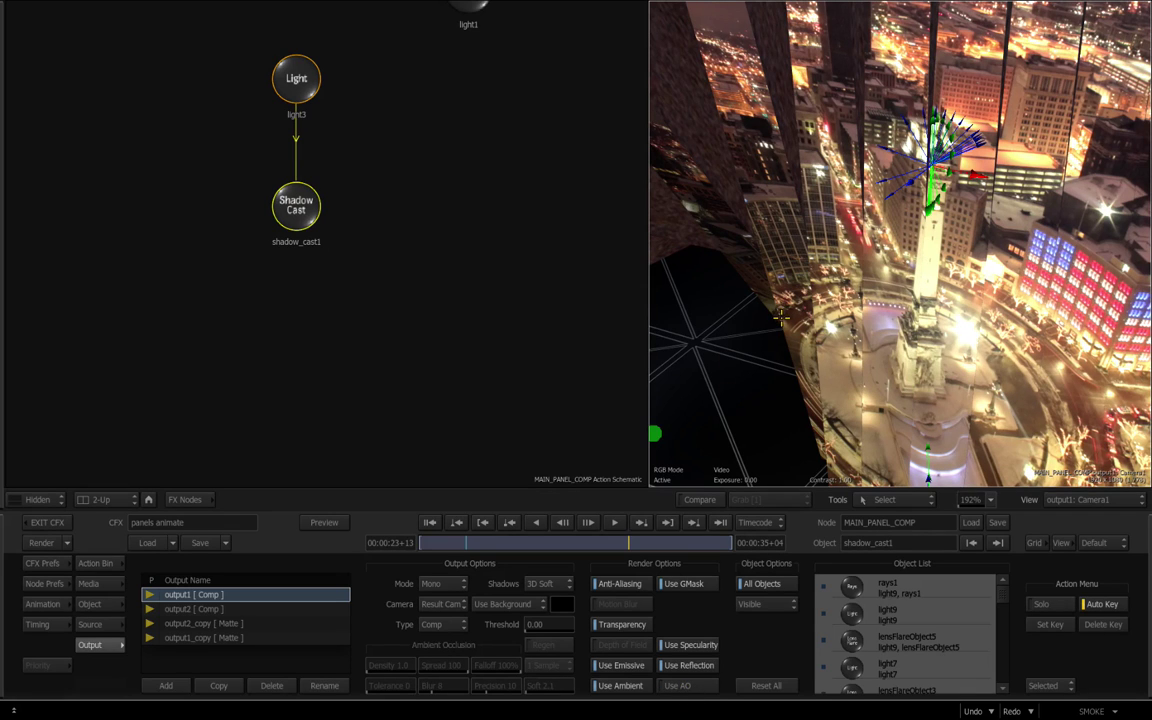
pyautogui.click(678, 686)
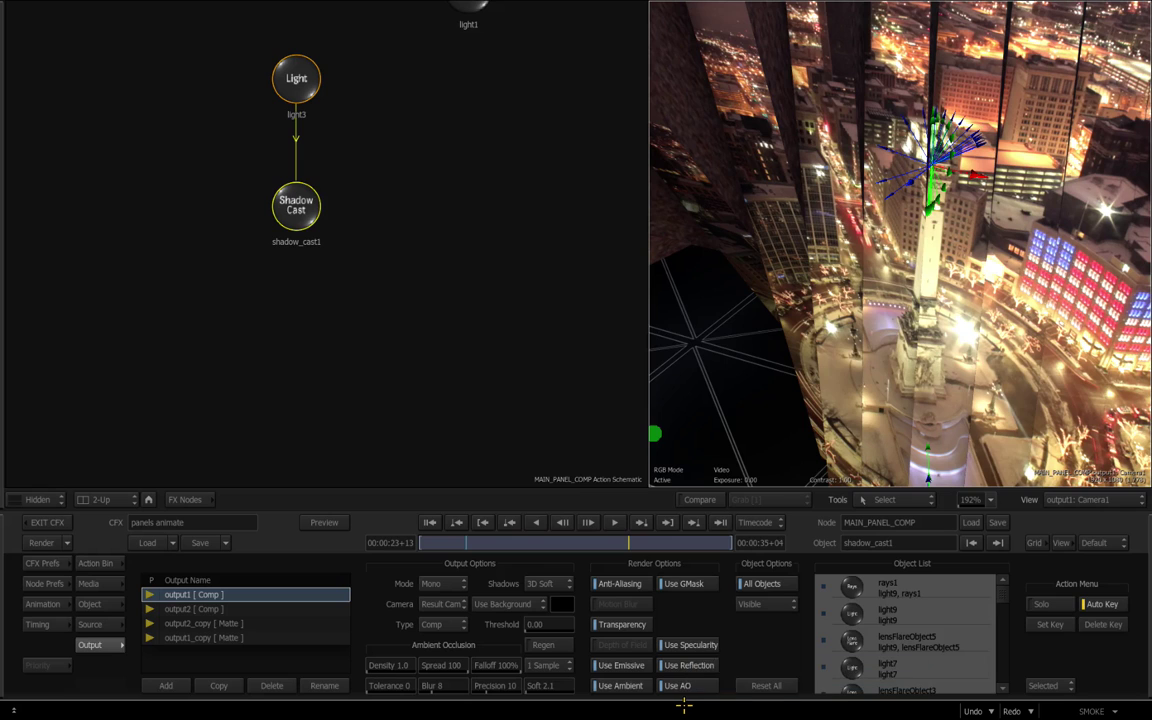
pyautogui.click(676, 686)
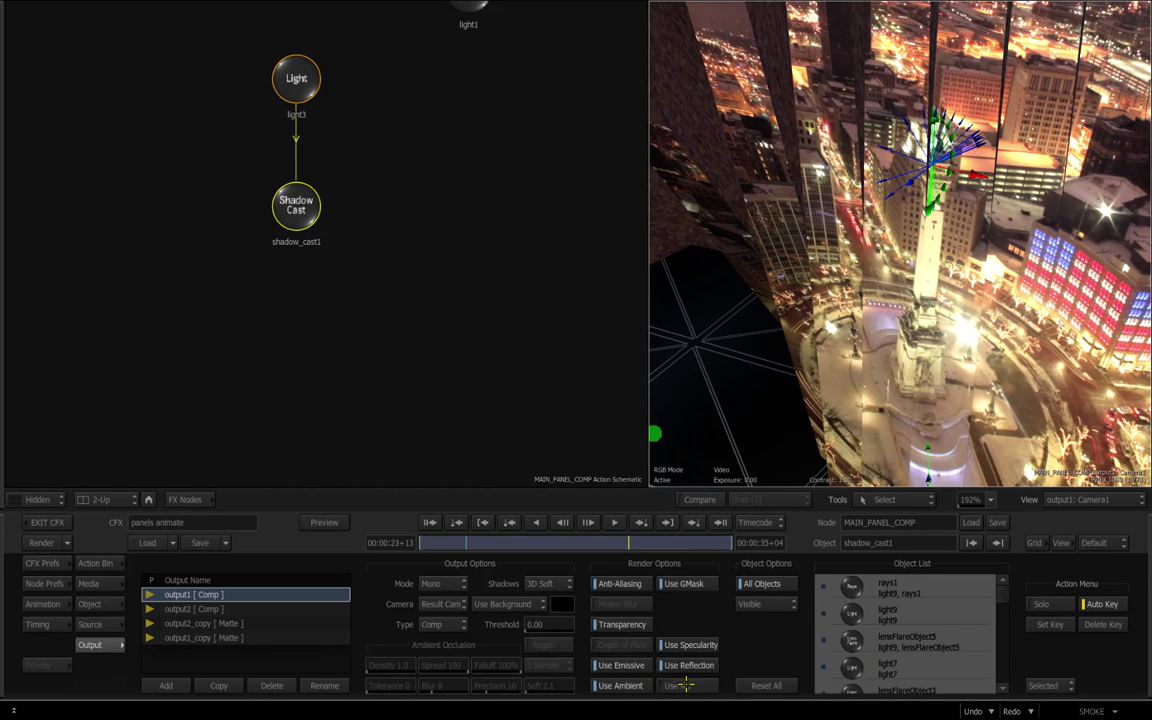
# Reopen the shadow_cast1 settings and examine the shadow options for the current output, including No Shadows
pyautogui.click(298, 316)
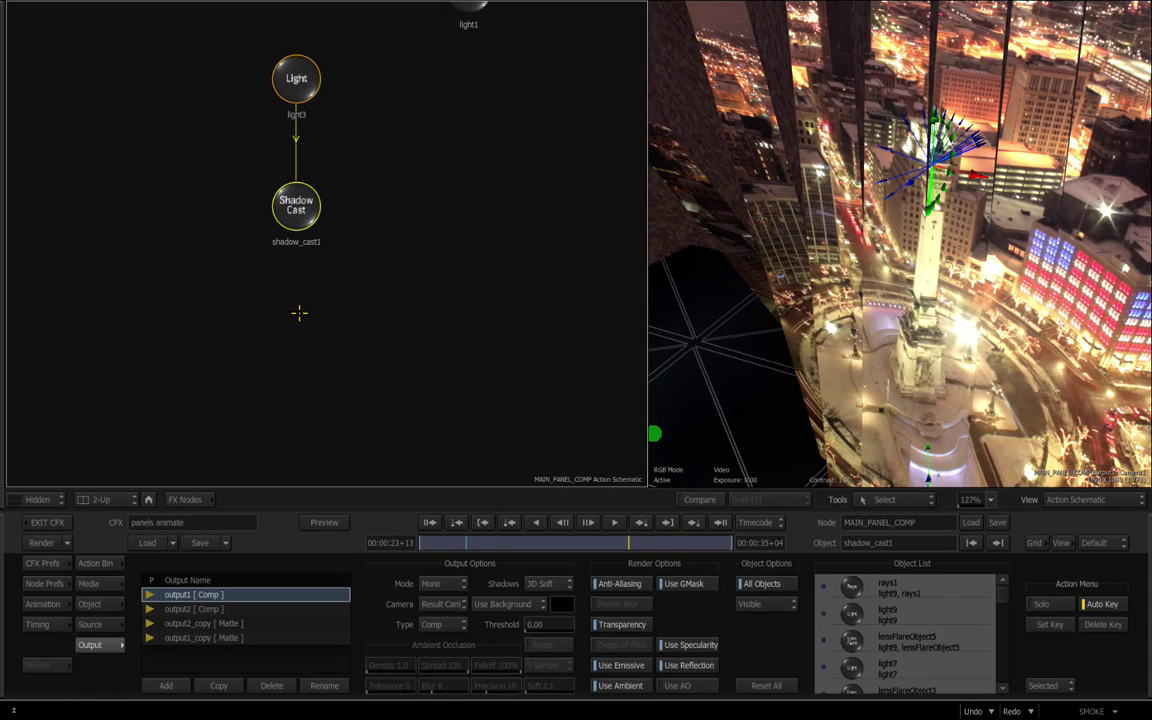
pyautogui.doubleClick(296, 211)
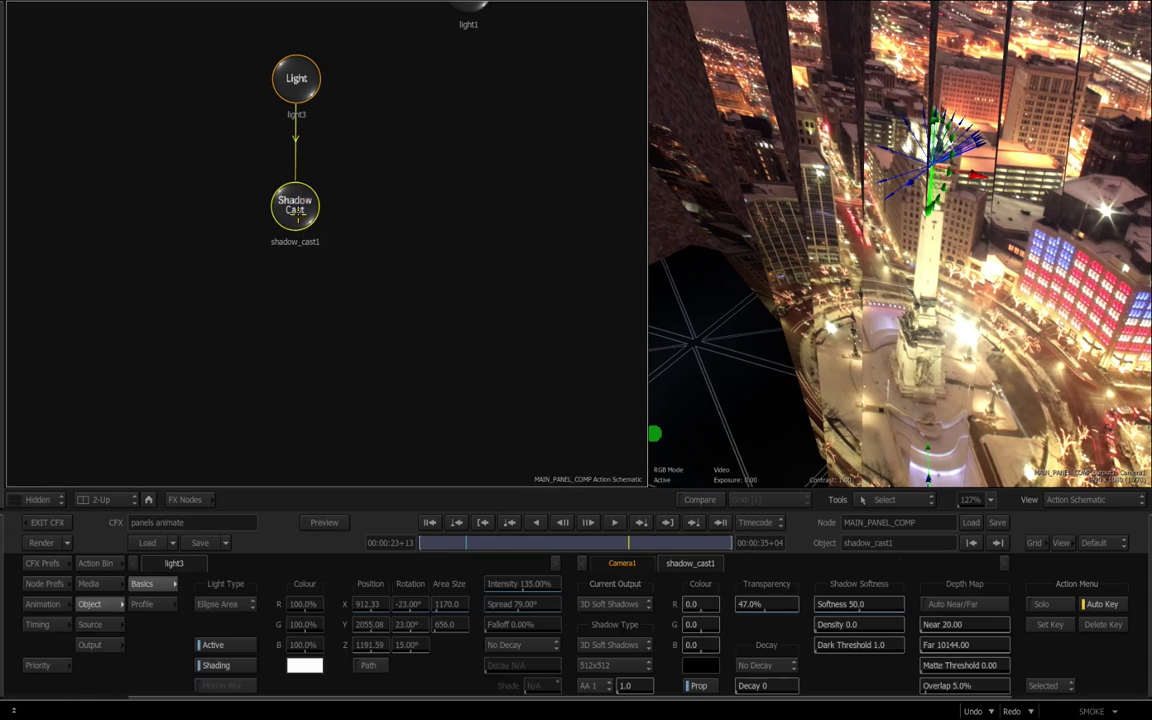
pyautogui.click(627, 604)
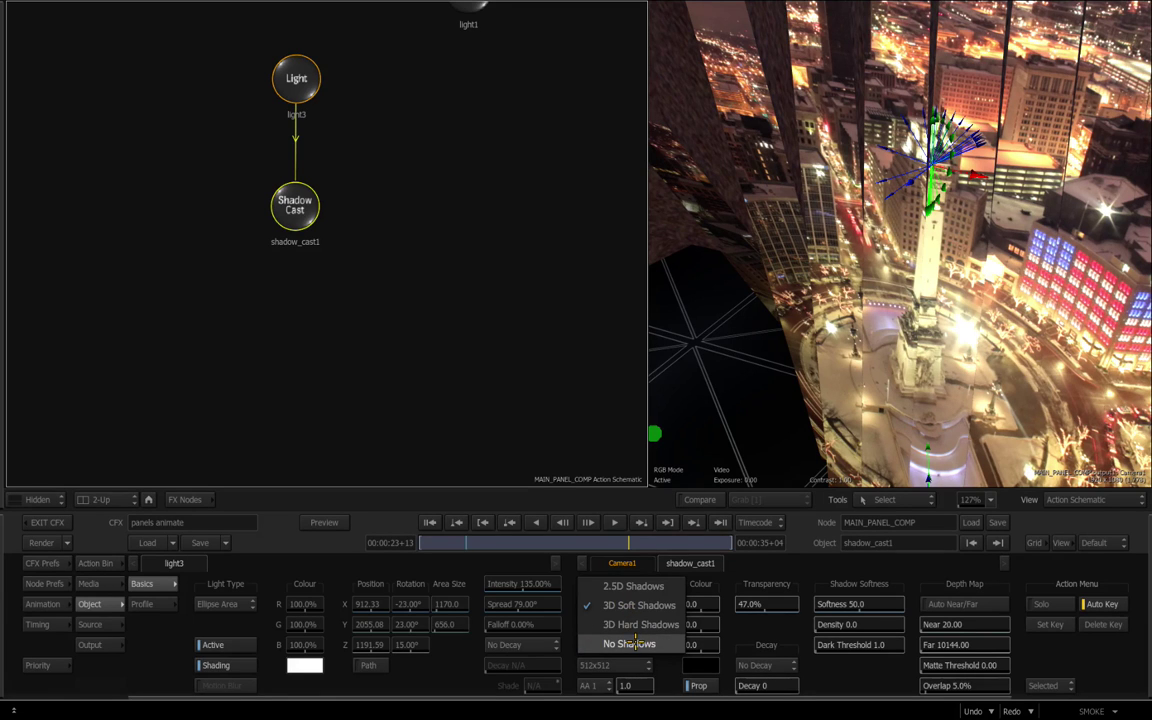
pyautogui.click(630, 643)
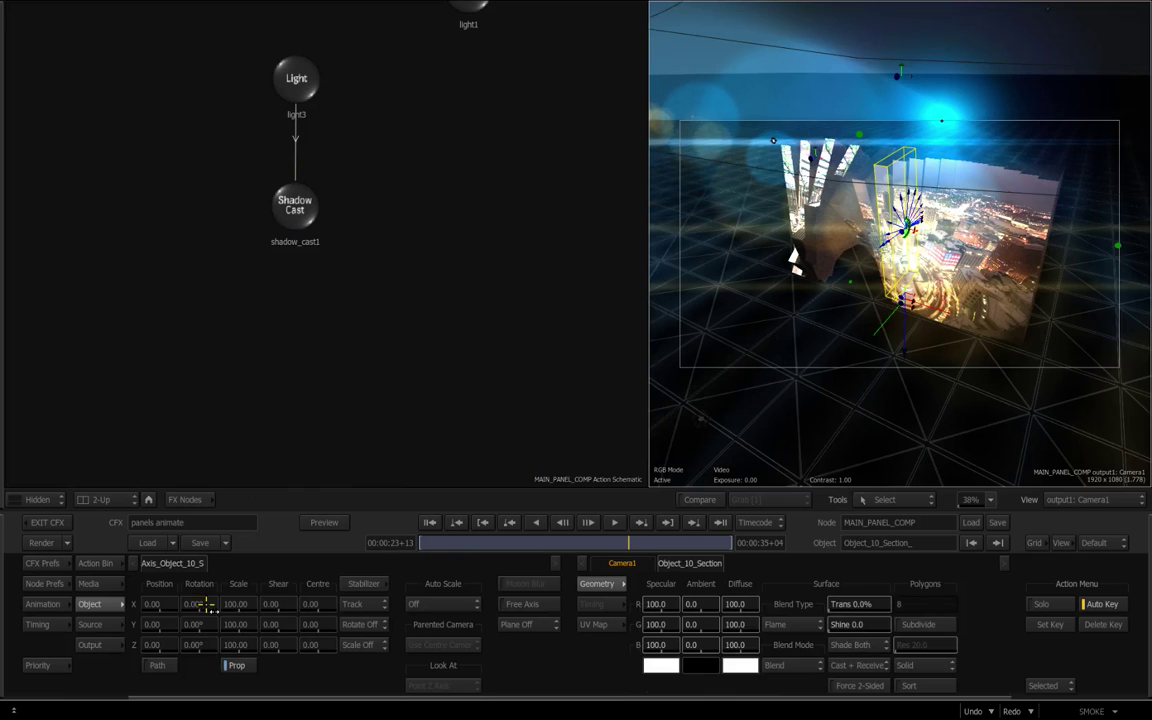
# Review the Action outputs one by one: output1, output2, output2_copy matte and output1_copy matte
pyautogui.click(97, 645)
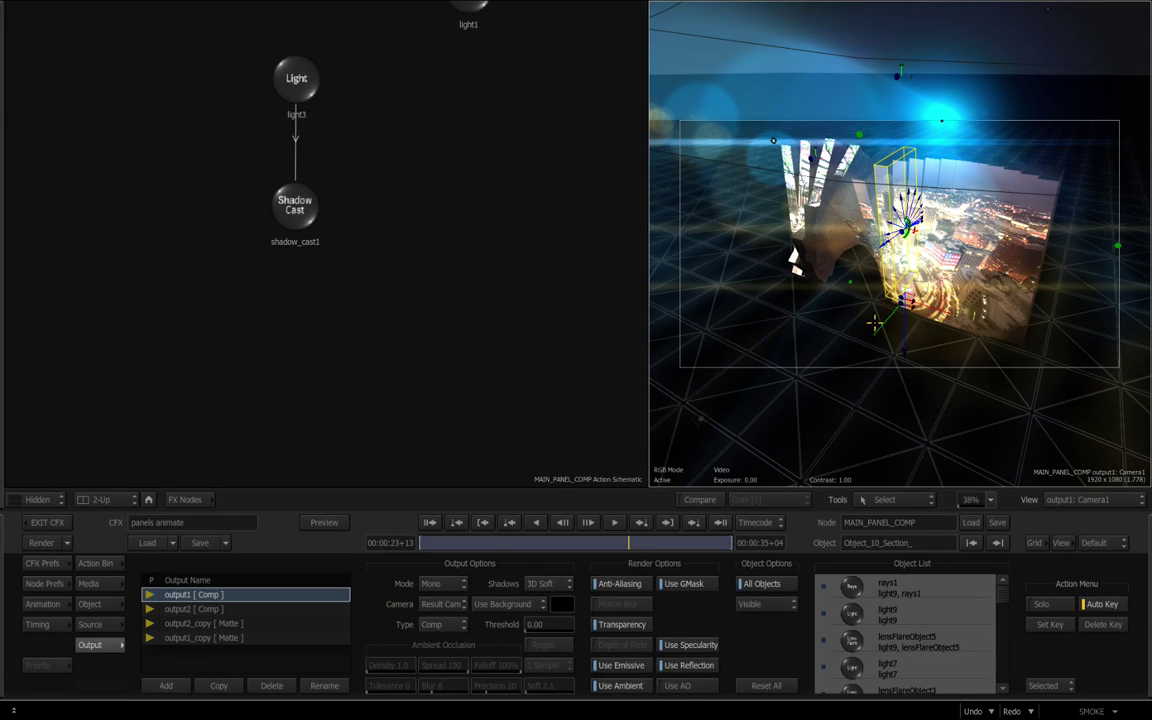
pyautogui.click(182, 609)
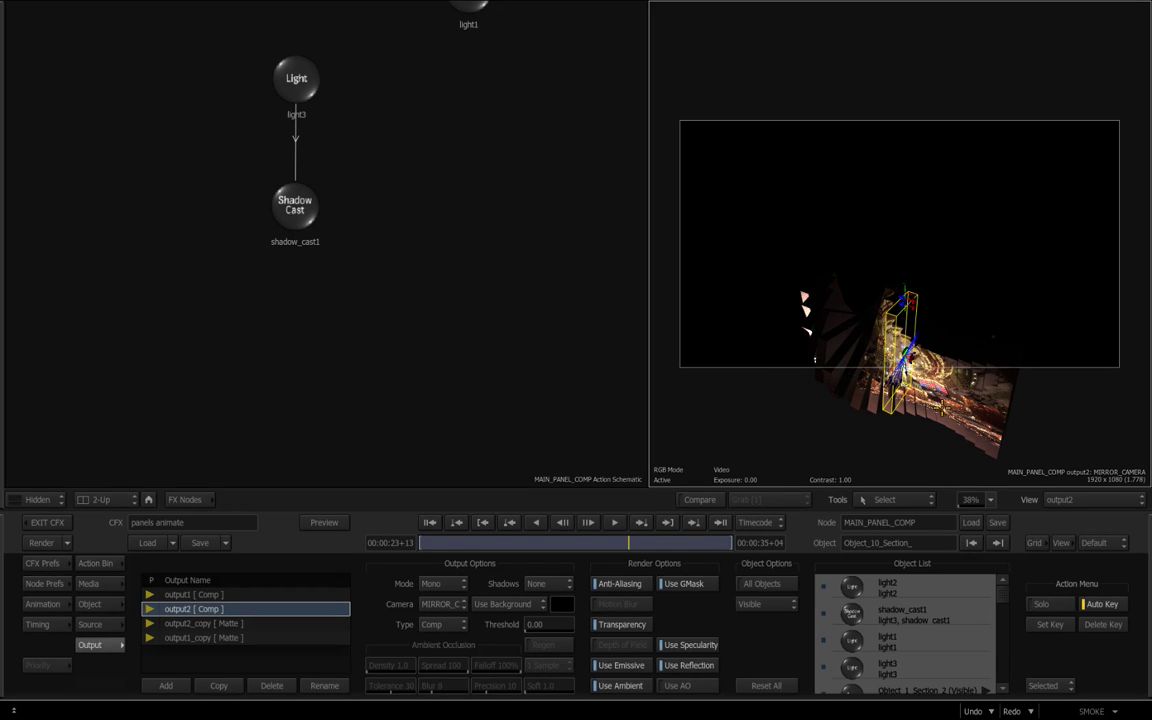
pyautogui.click(203, 623)
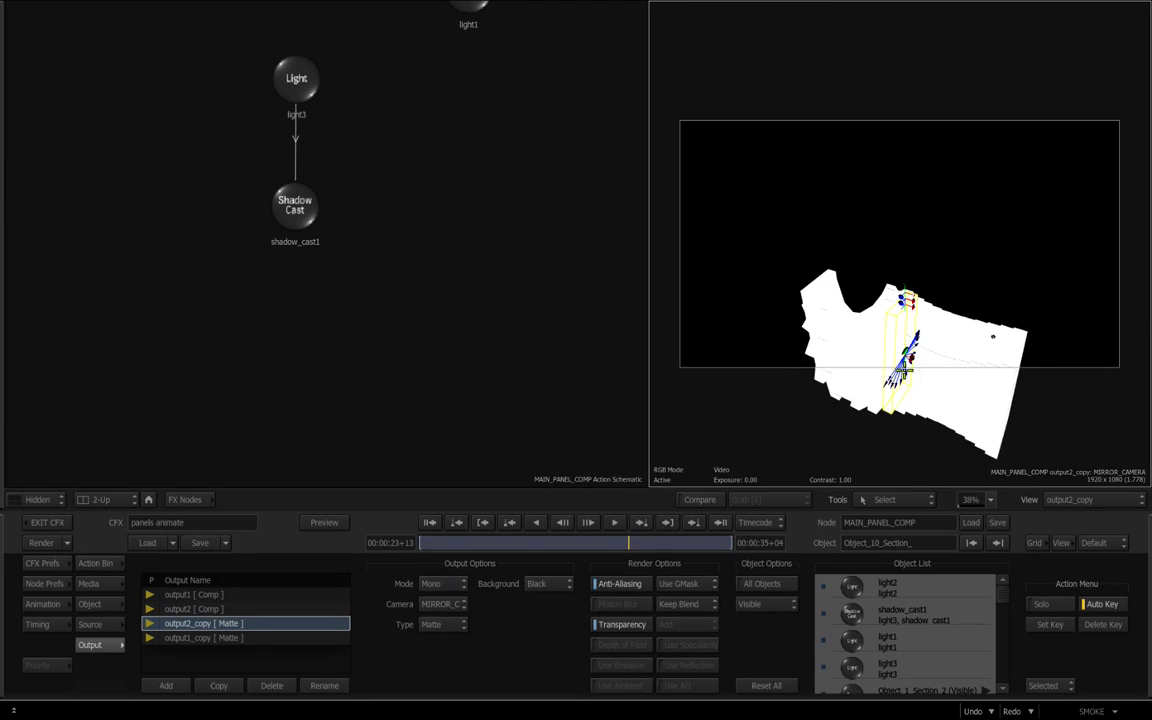
pyautogui.click(261, 638)
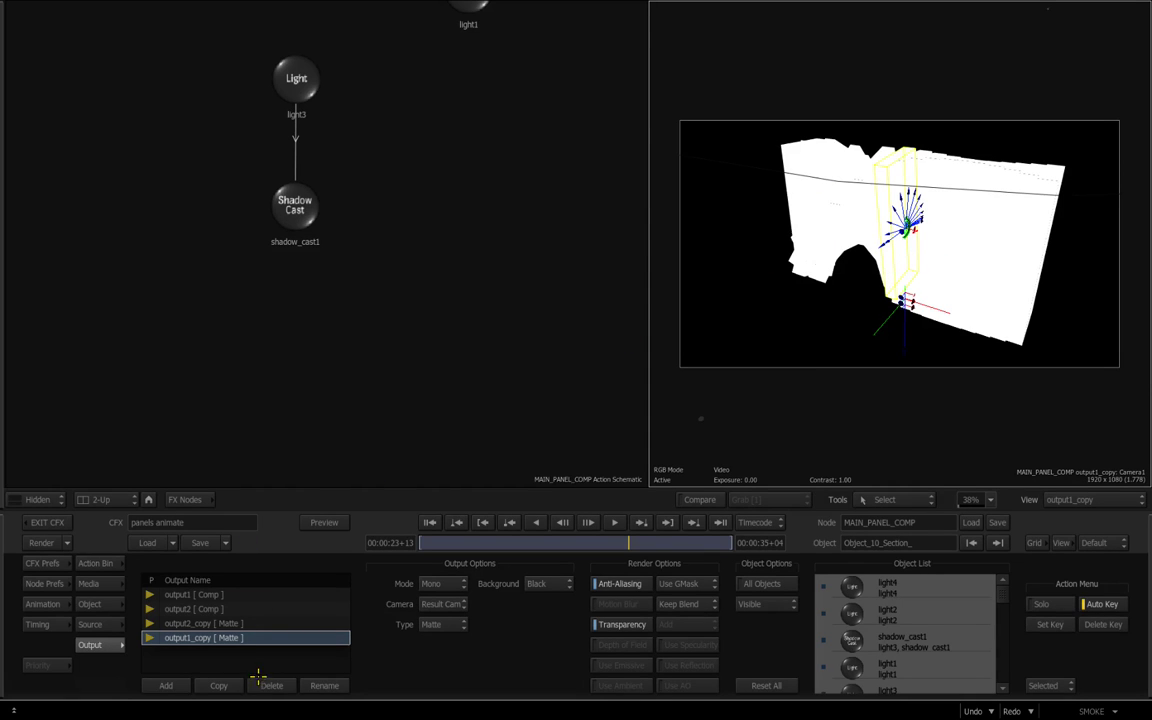
# Return to the ConnectFX schematic and trace MAIN_PANEL_COMP's outputs through media3 and media4 to the PANELS_REFECTIONS Action node
pyautogui.click(422, 380)
pyautogui.press('Escape')
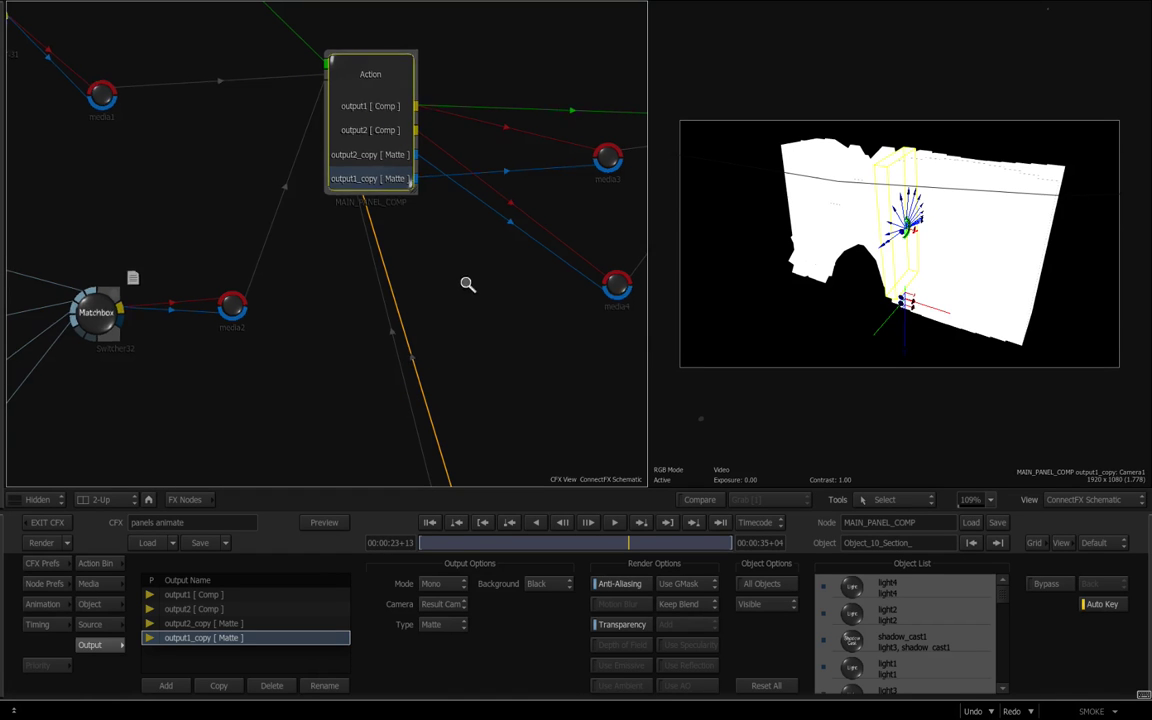
pyautogui.moveTo(468, 283); pyautogui.dragTo(213, 298)
pyautogui.moveTo(372, 292); pyautogui.dragTo(442, 231)
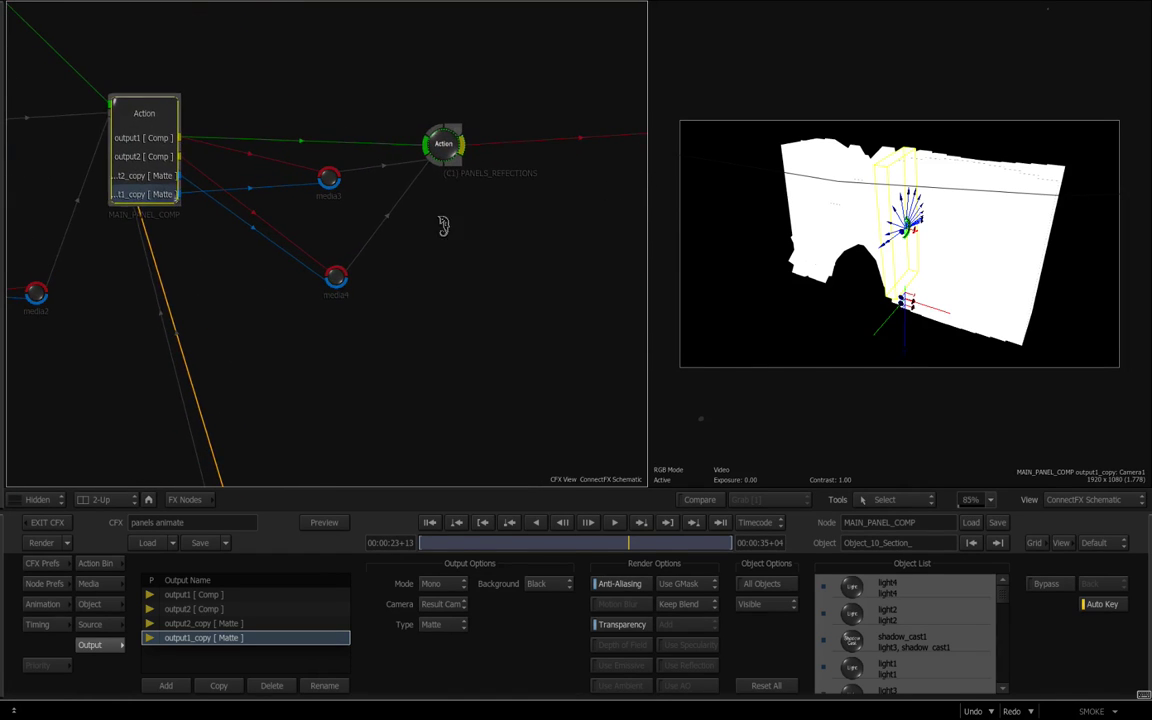
# Load the PANELS_REFECTIONS Action node and examine its composited result up close around the floor reflections
pyautogui.click(438, 145)
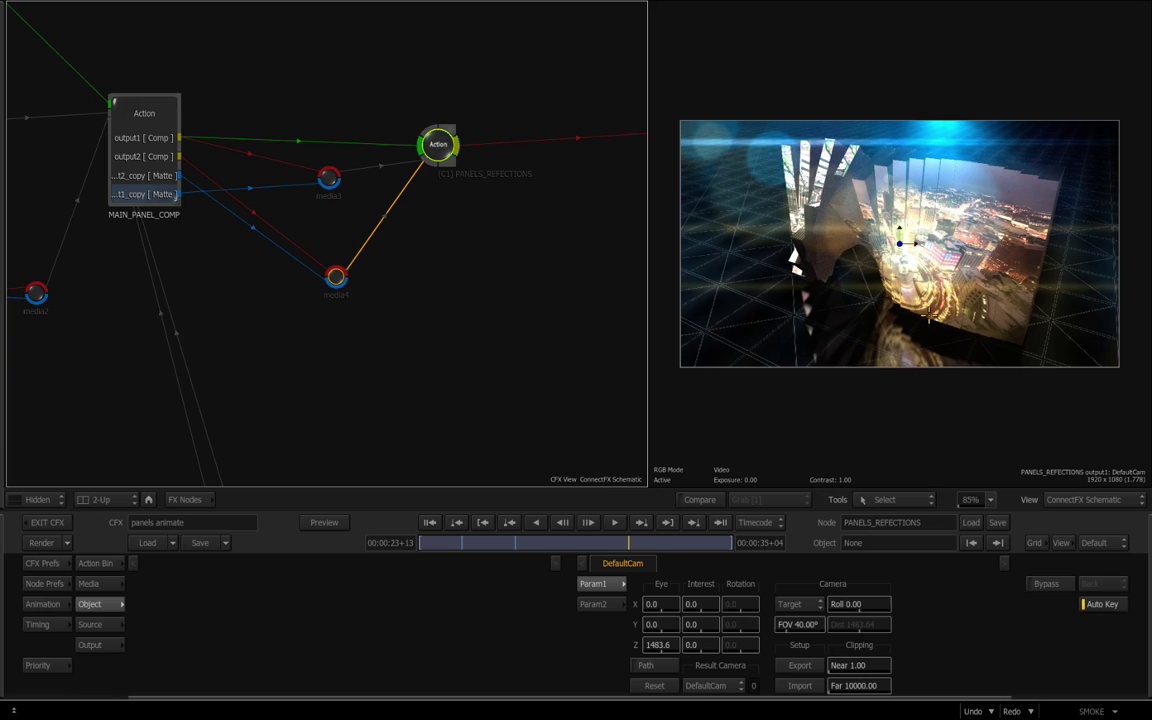
pyautogui.moveTo(829, 407); pyautogui.dragTo(911, 422)
pyautogui.moveTo(855, 392); pyautogui.dragTo(883, 291)
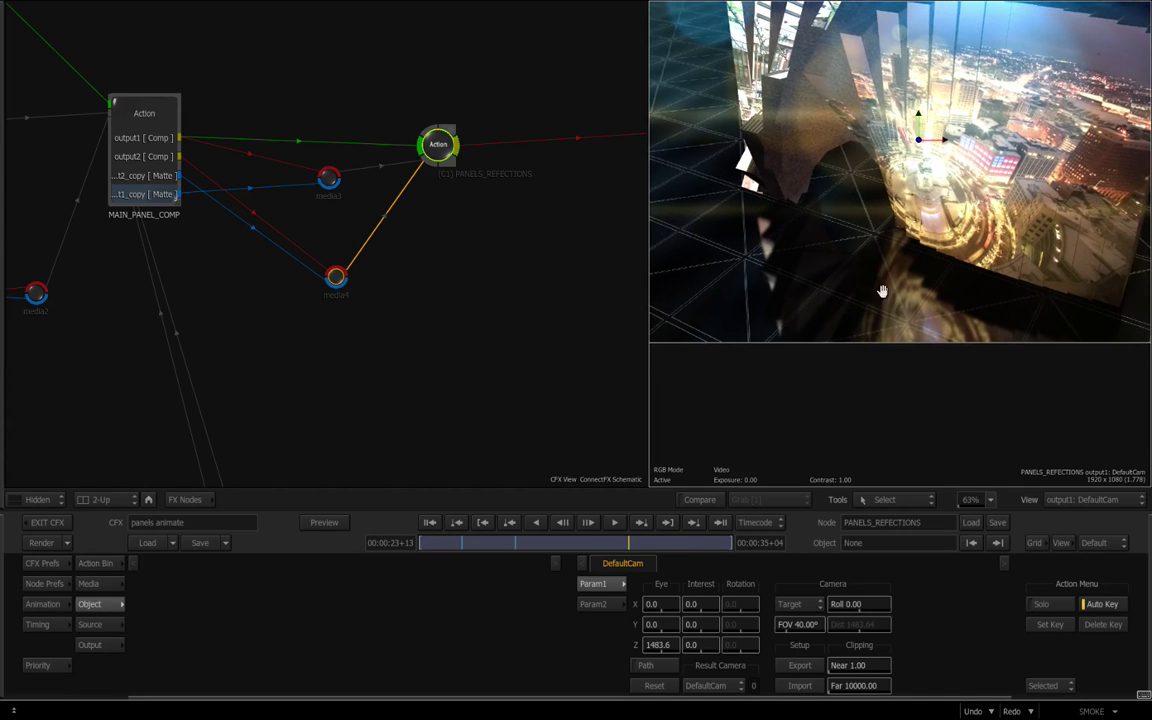
# Open the PANELS_REFECTIONS Action schematic and review its image3 and image4 layers, comparing them with the ConnectFX schematic
pyautogui.click(438, 145)
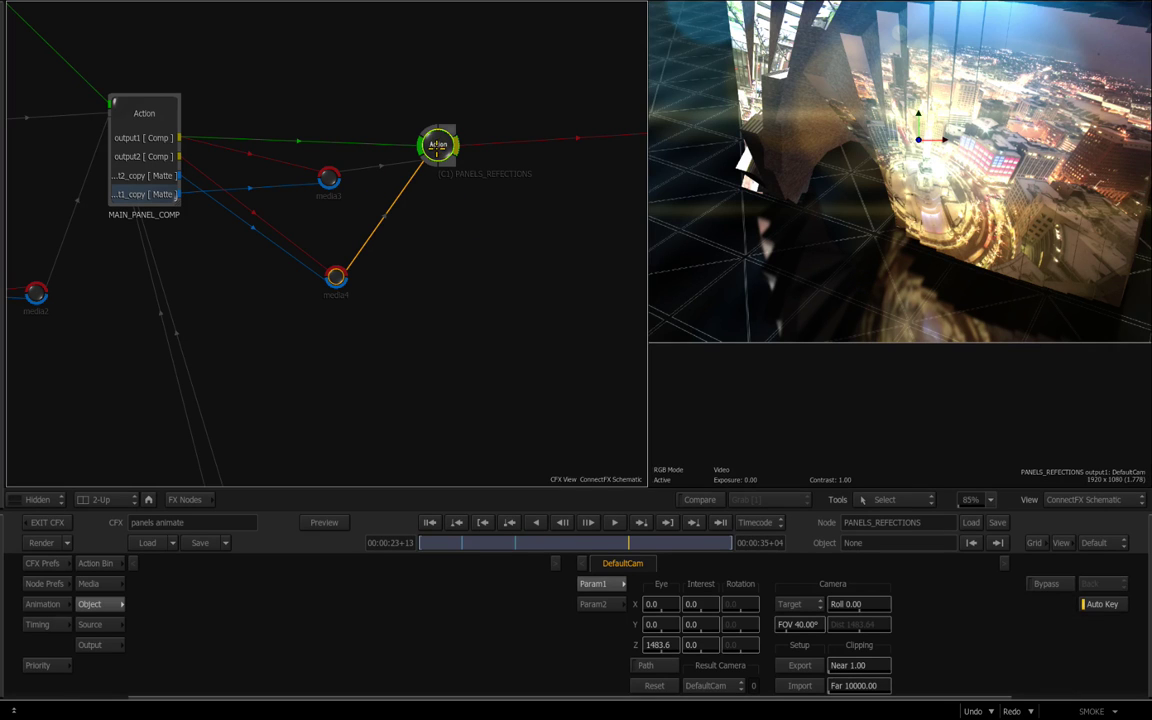
pyautogui.press('F8')
pyautogui.moveTo(308, 324); pyautogui.dragTo(156, 319)
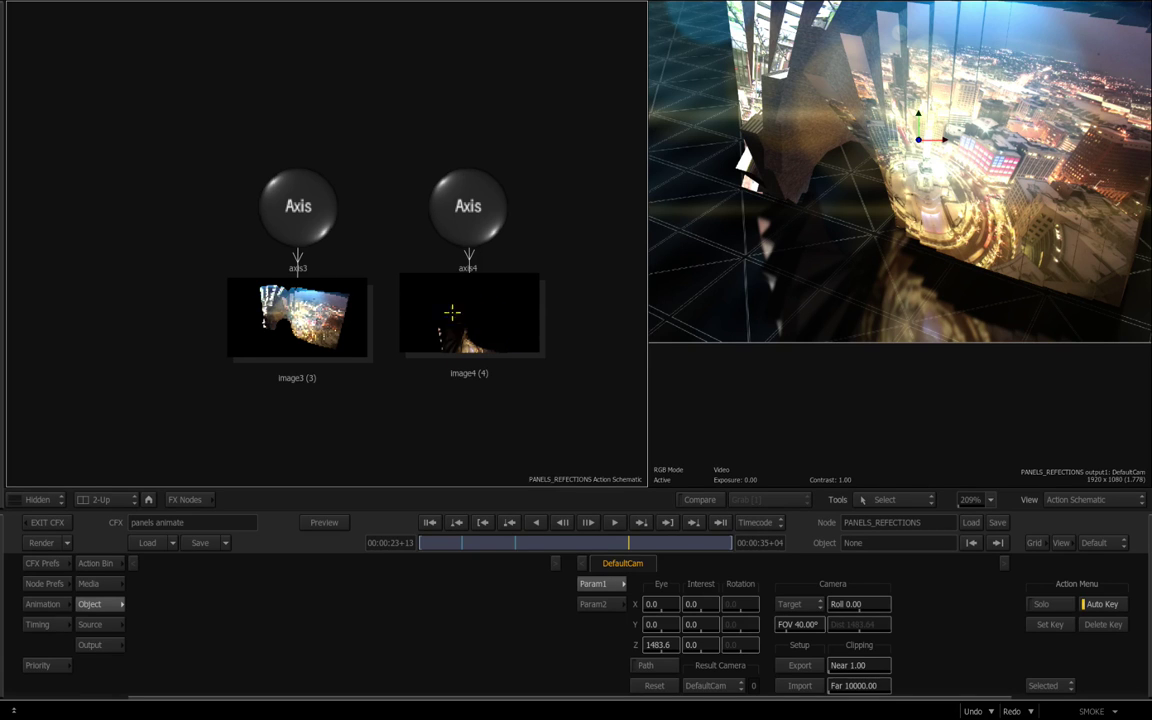
pyautogui.press('Escape')
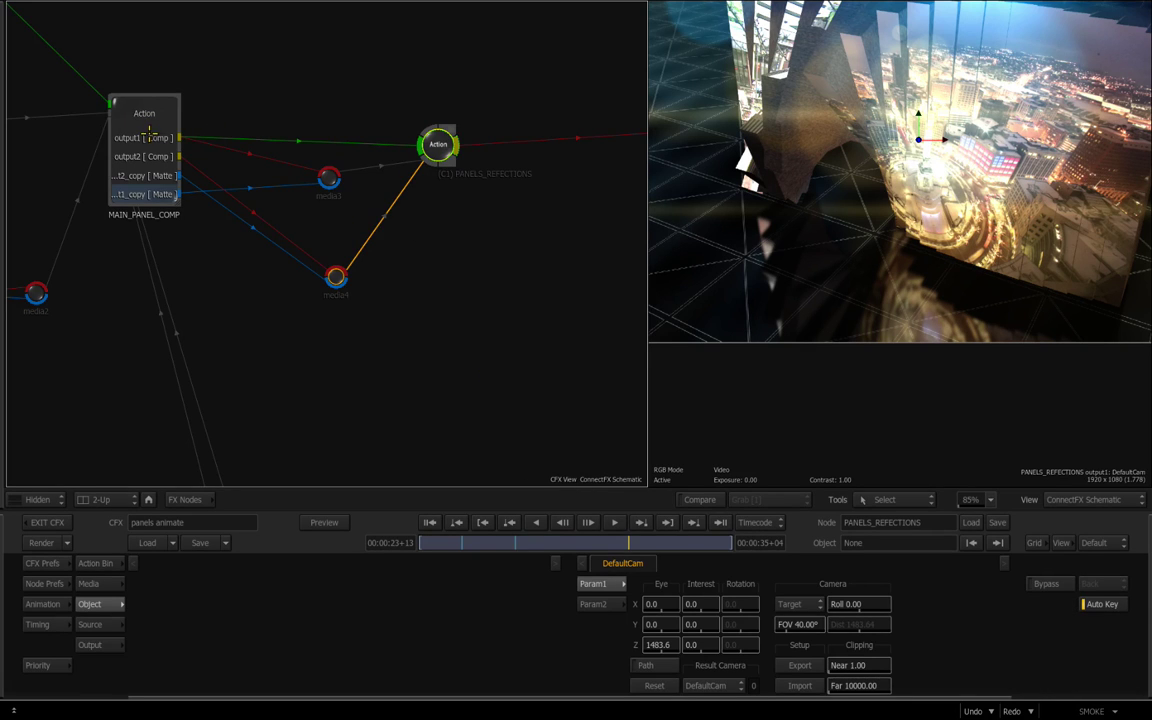
pyautogui.moveTo(440, 147); pyautogui.dragTo(436, 147)
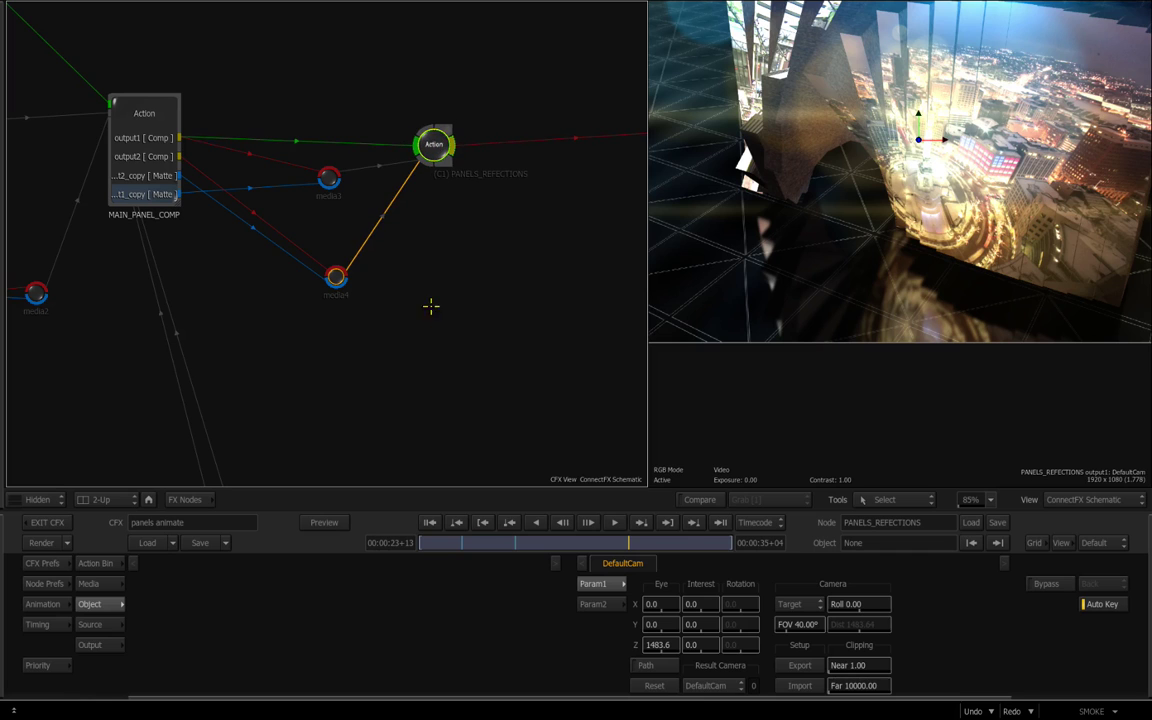
pyautogui.click(432, 142)
pyautogui.press('Escape')
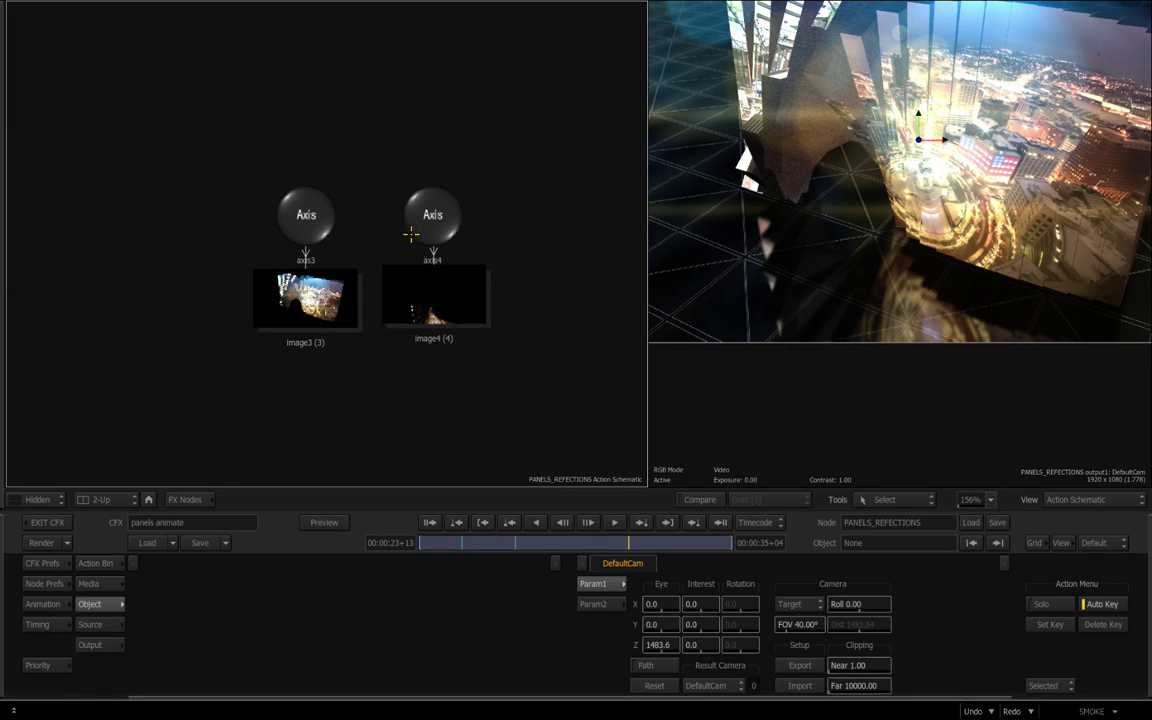
# Try a transparency of 67% on the image4 reflection surface, then undo the change
pyautogui.rightClick(440, 314)
pyautogui.rightClick(448, 312)
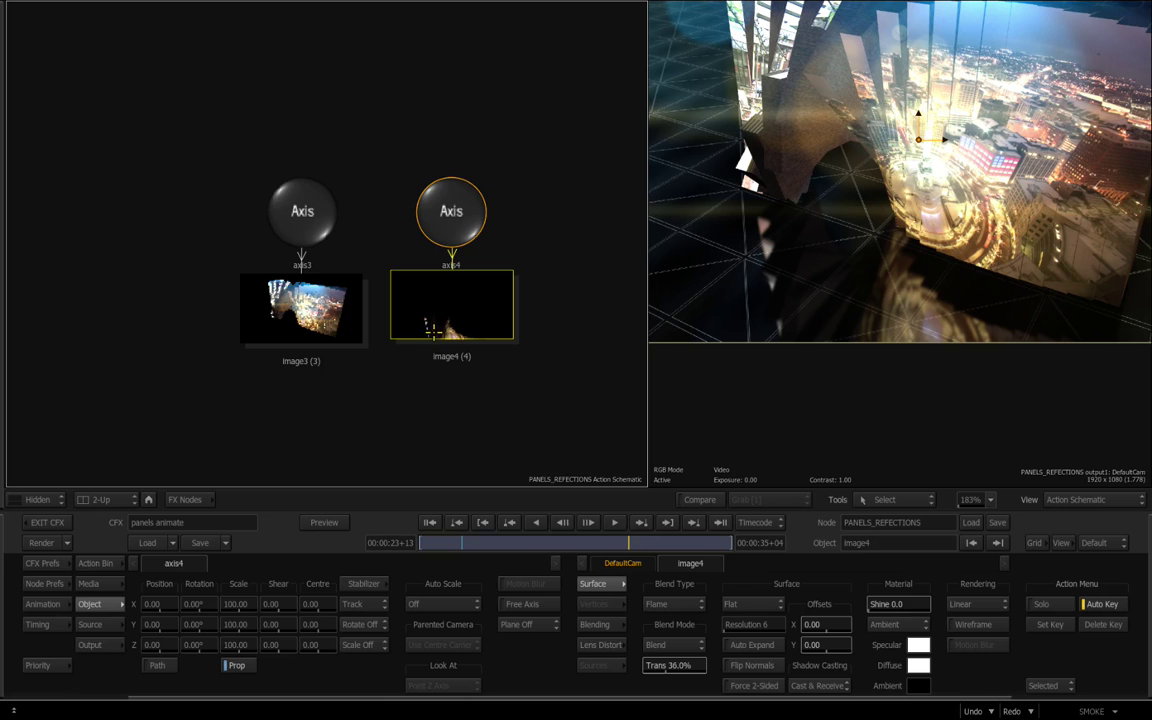
pyautogui.click(672, 667)
pyautogui.moveTo(680, 670)
pyautogui.mouseDown()
pyautogui.moveTo(644, 667)
pyautogui.moveTo(662, 667)
pyautogui.mouseUp()
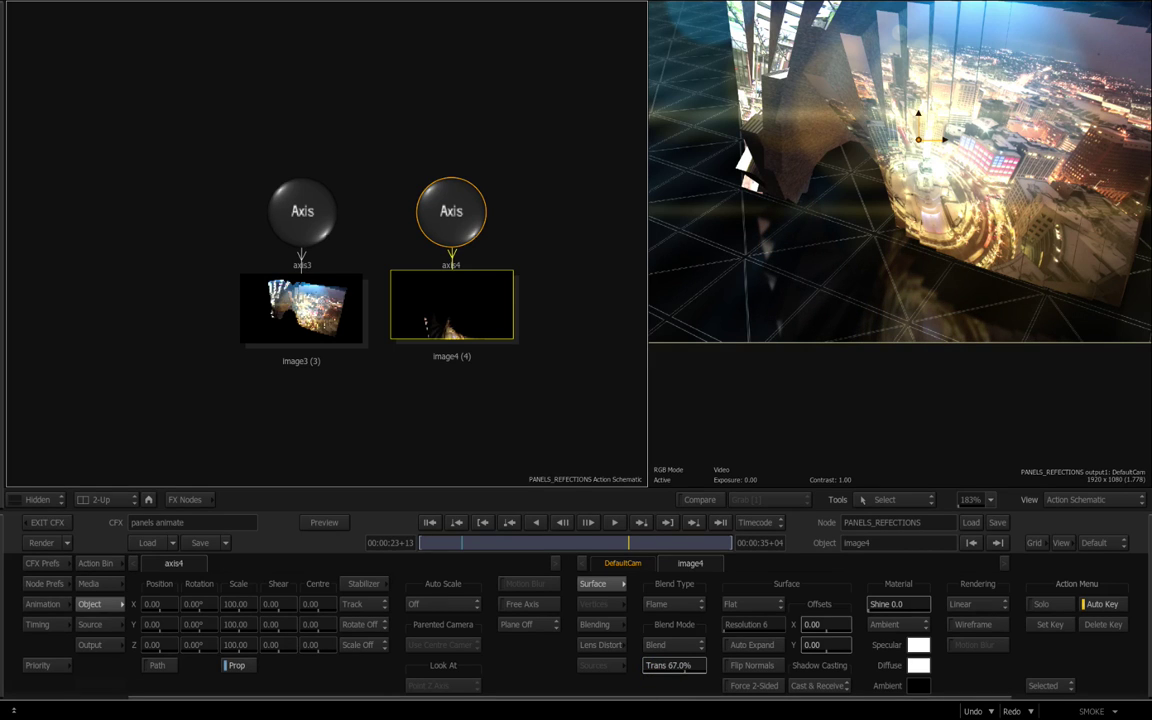
pyautogui.hotkey('ctrl', 'z')
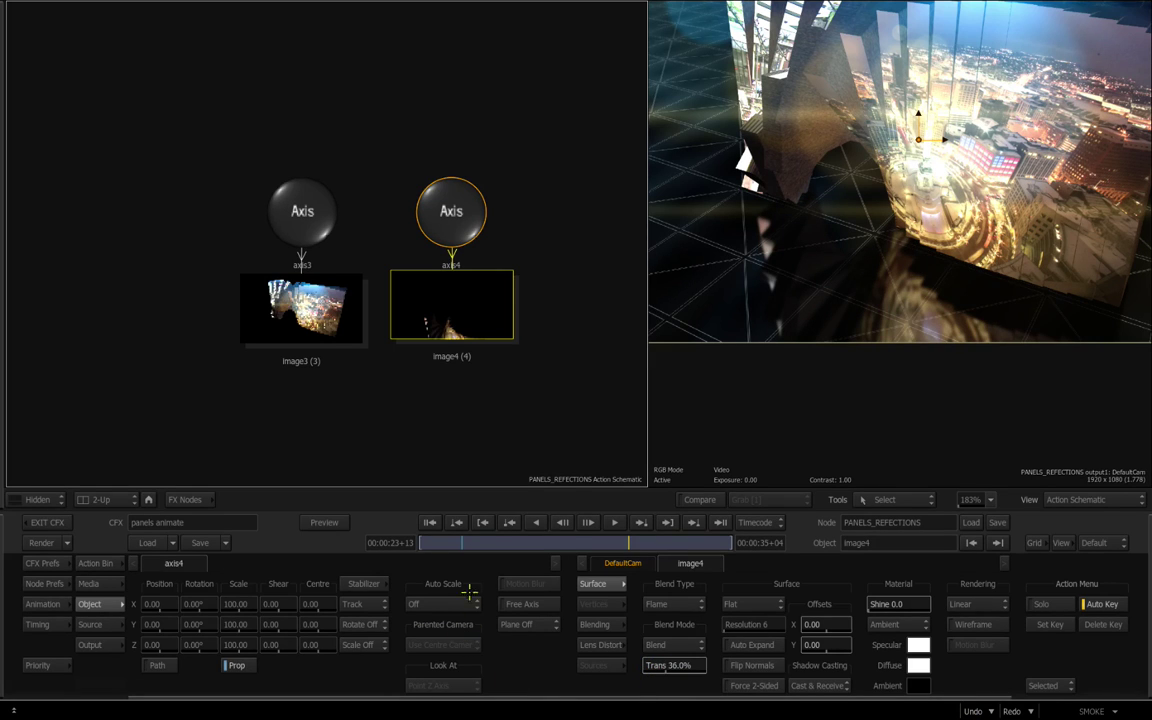
# Open the media list and set the X and Y blur of the layer 4 front to 4.00
pyautogui.click(103, 583)
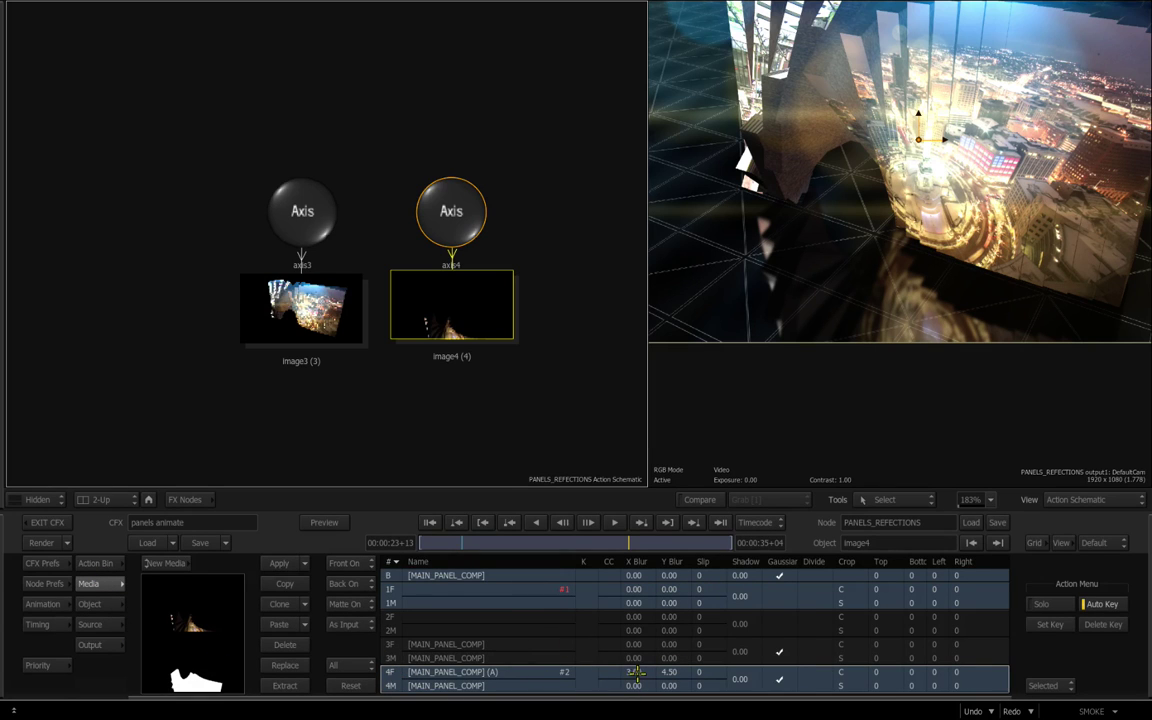
pyautogui.moveTo(635, 675)
pyautogui.mouseDown()
pyautogui.moveTo(619, 670)
pyautogui.moveTo(672, 680)
pyautogui.moveTo(620, 675)
pyautogui.moveTo(630, 678)
pyautogui.mouseUp()
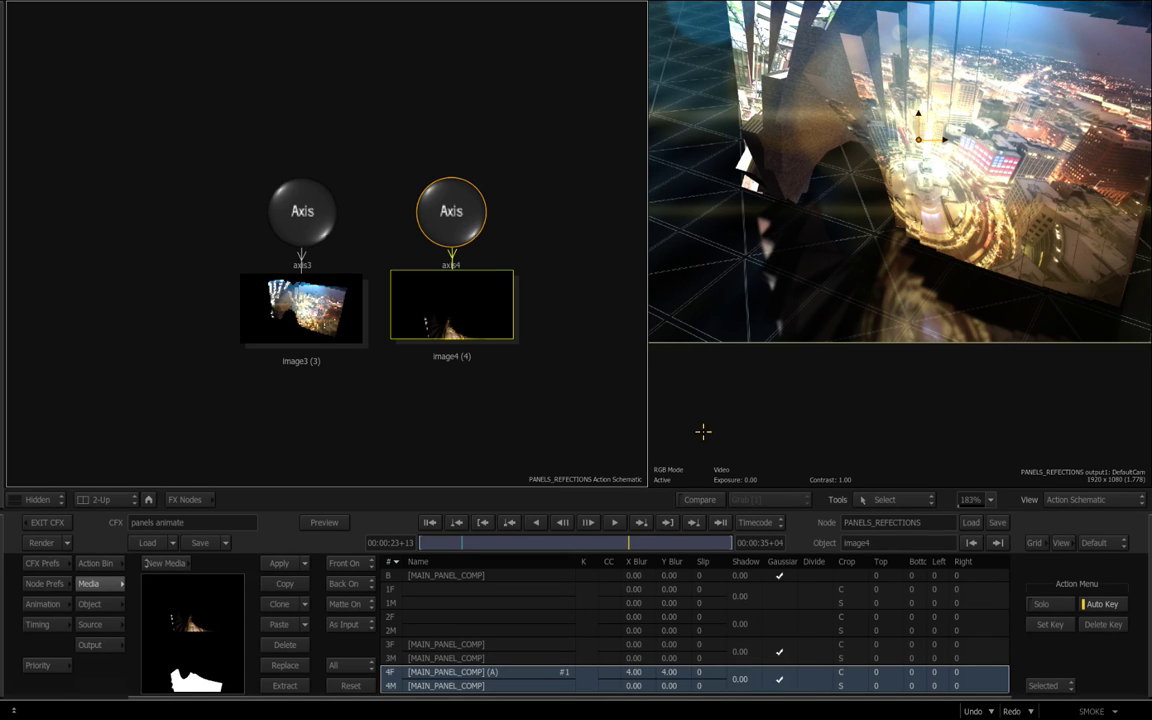
pyautogui.click(856, 396)
# Toggle image4's visibility to compare the scene with and without the reflection, leave it shown, and return to the ConnectFX schematic
pyautogui.click(440, 368)
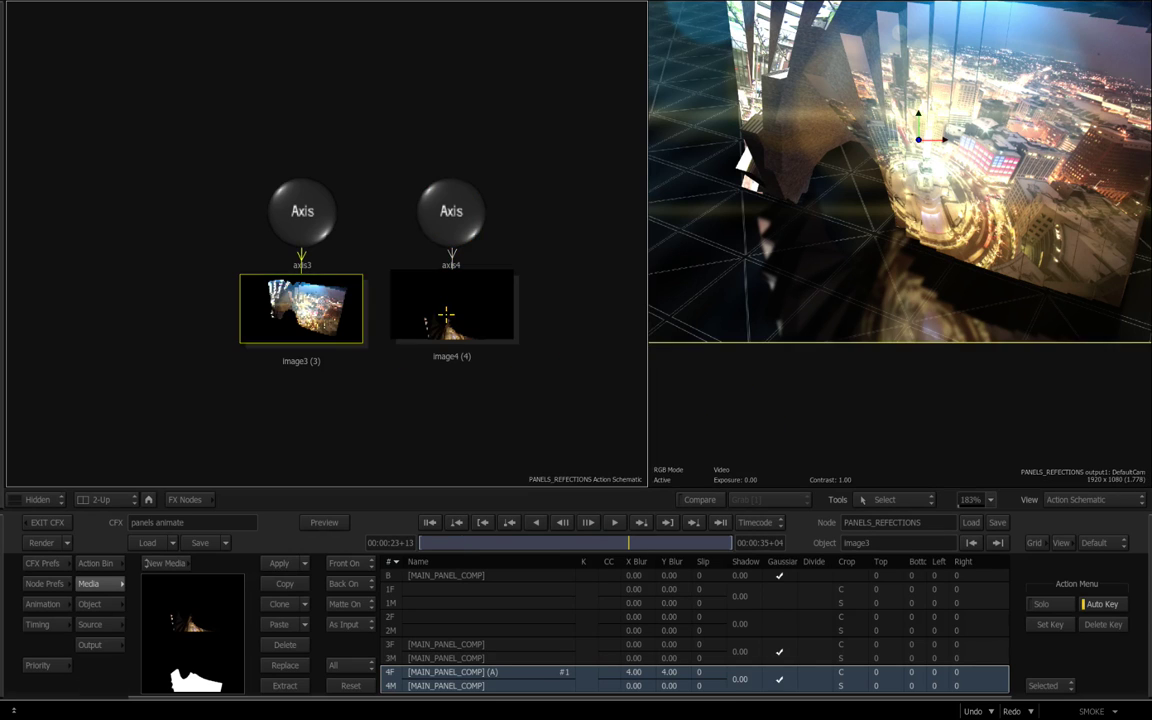
pyautogui.click(449, 313)
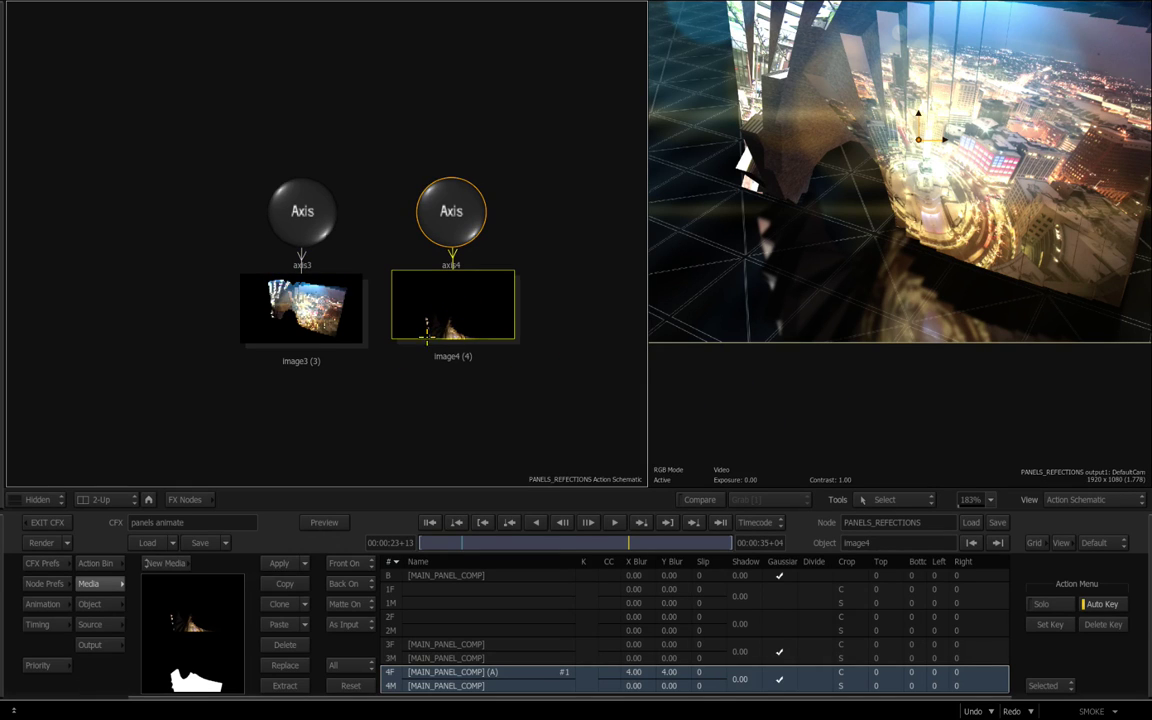
pyautogui.hotkey('shift', 'h')
pyautogui.hotkey('shift', 'h')
pyautogui.hotkey('shift', 'h')
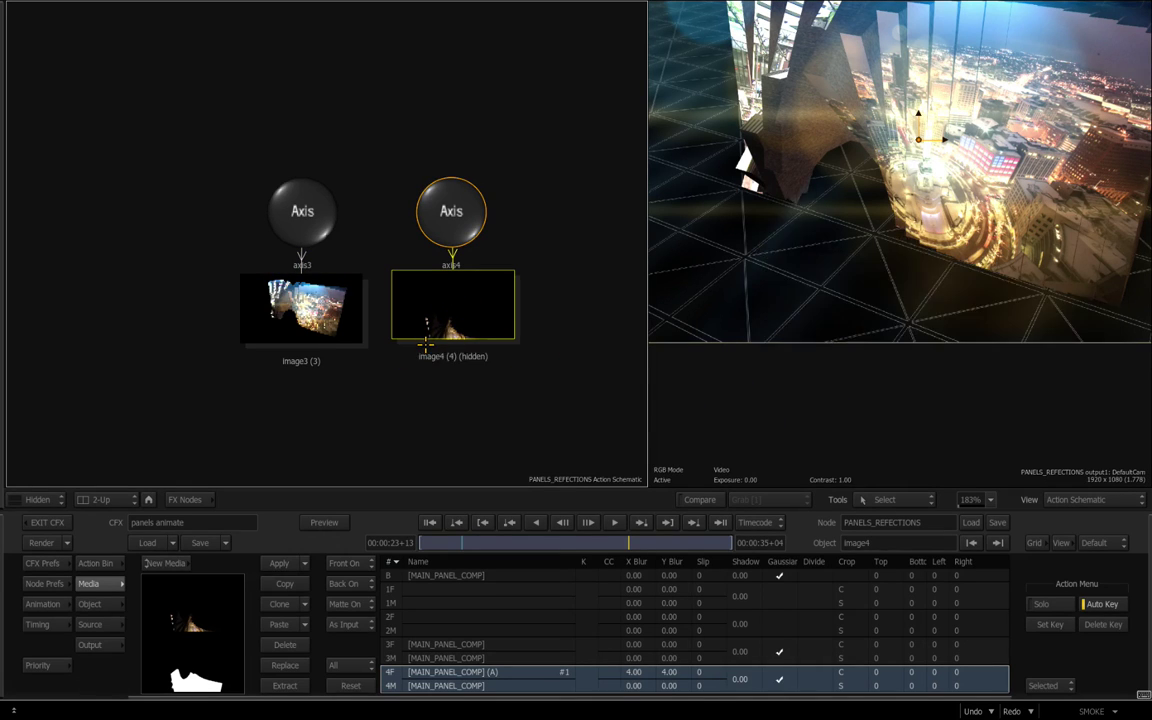
pyautogui.press('h')
pyautogui.press('h')
pyautogui.press('h')
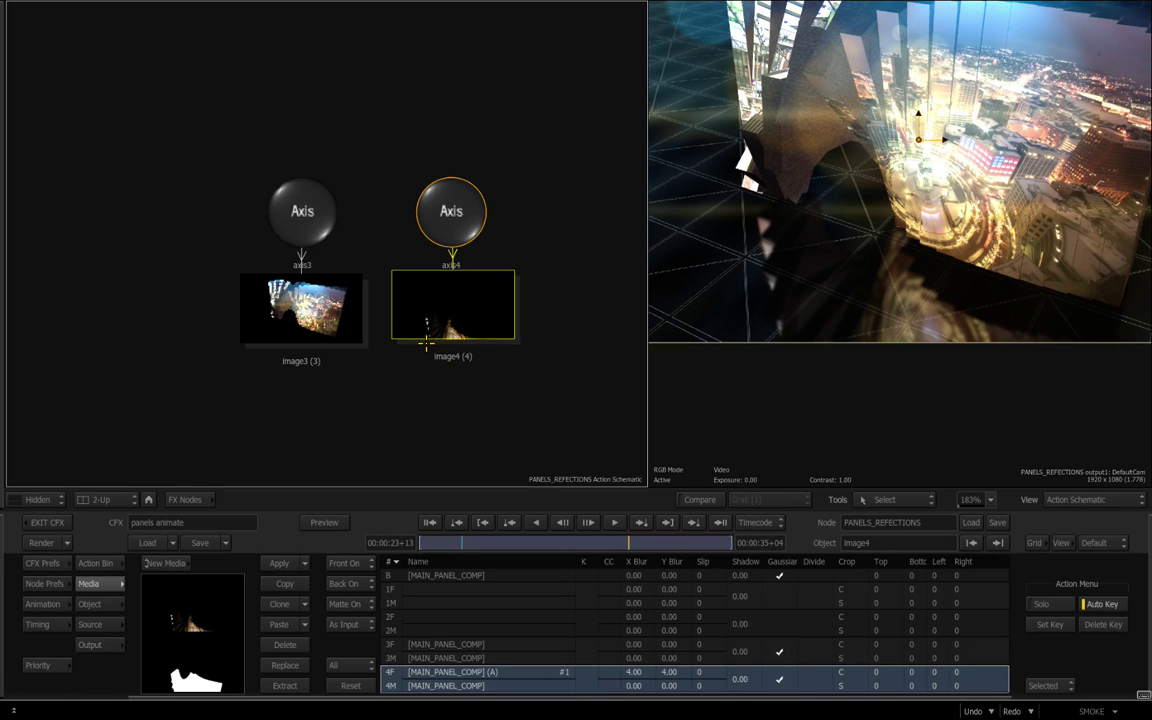
pyautogui.press('h')
pyautogui.press('h')
pyautogui.press('Escape')
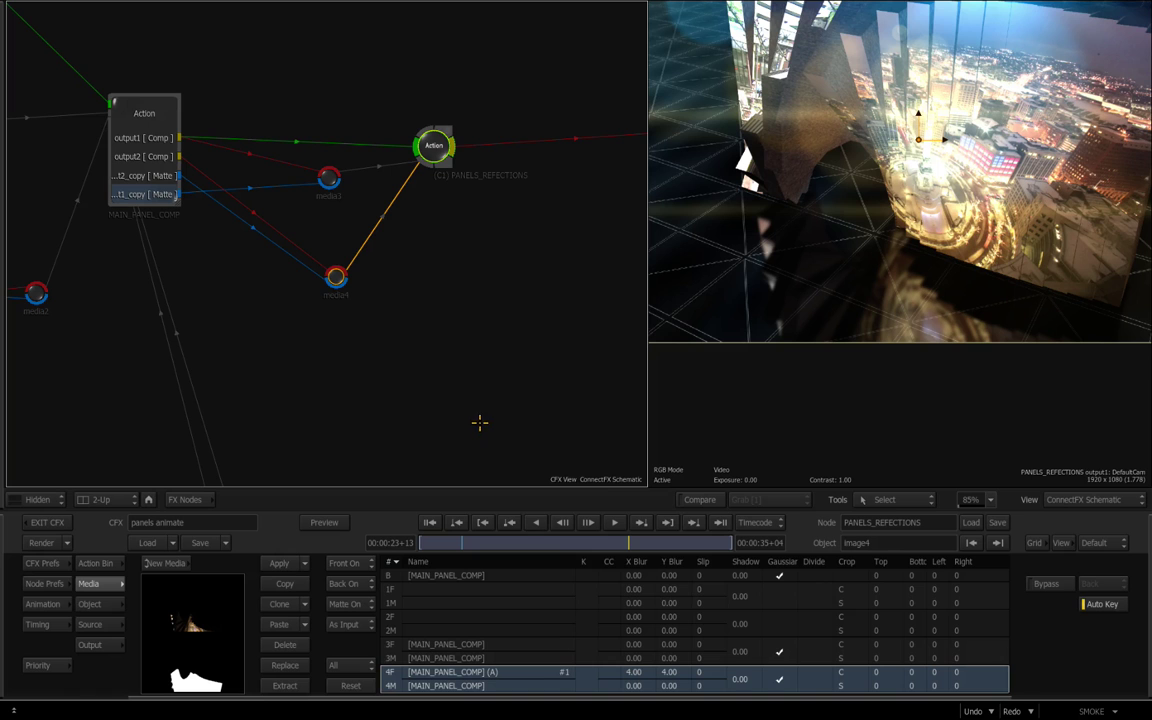
# Reopen the MAIN_PANEL_COMP Action schematic and locate the SPIN axis beside the panel axes
pyautogui.moveTo(494, 331); pyautogui.dragTo(437, 365)
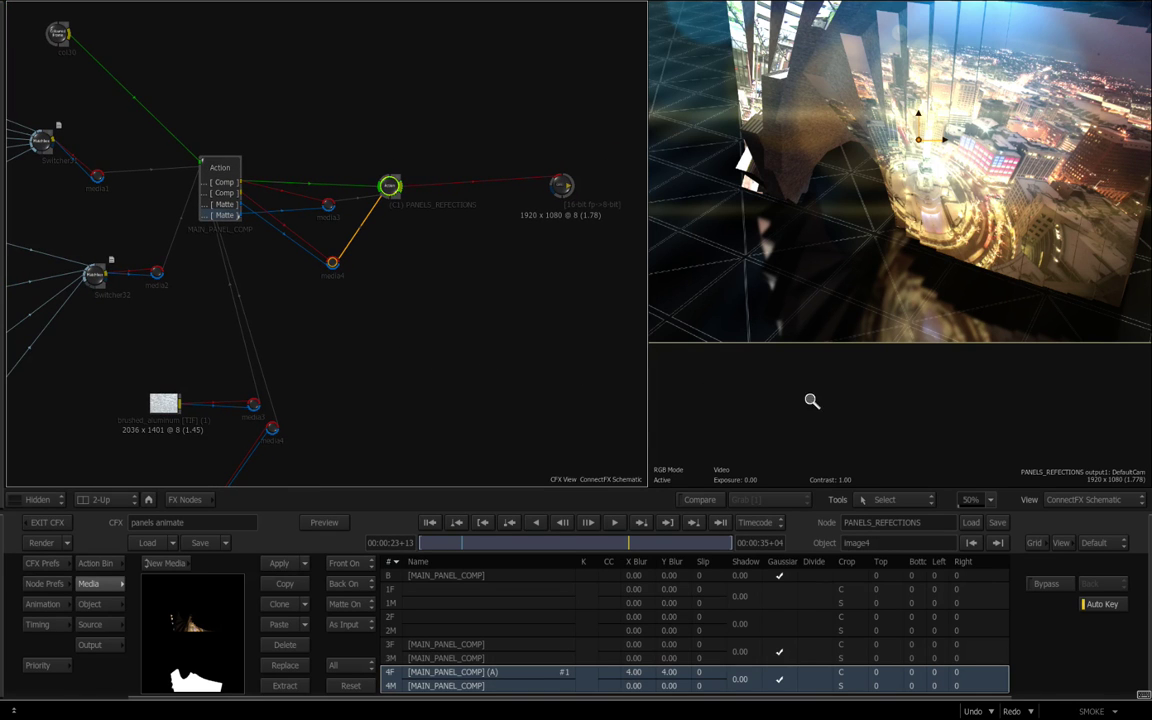
pyautogui.moveTo(821, 396); pyautogui.dragTo(694, 388)
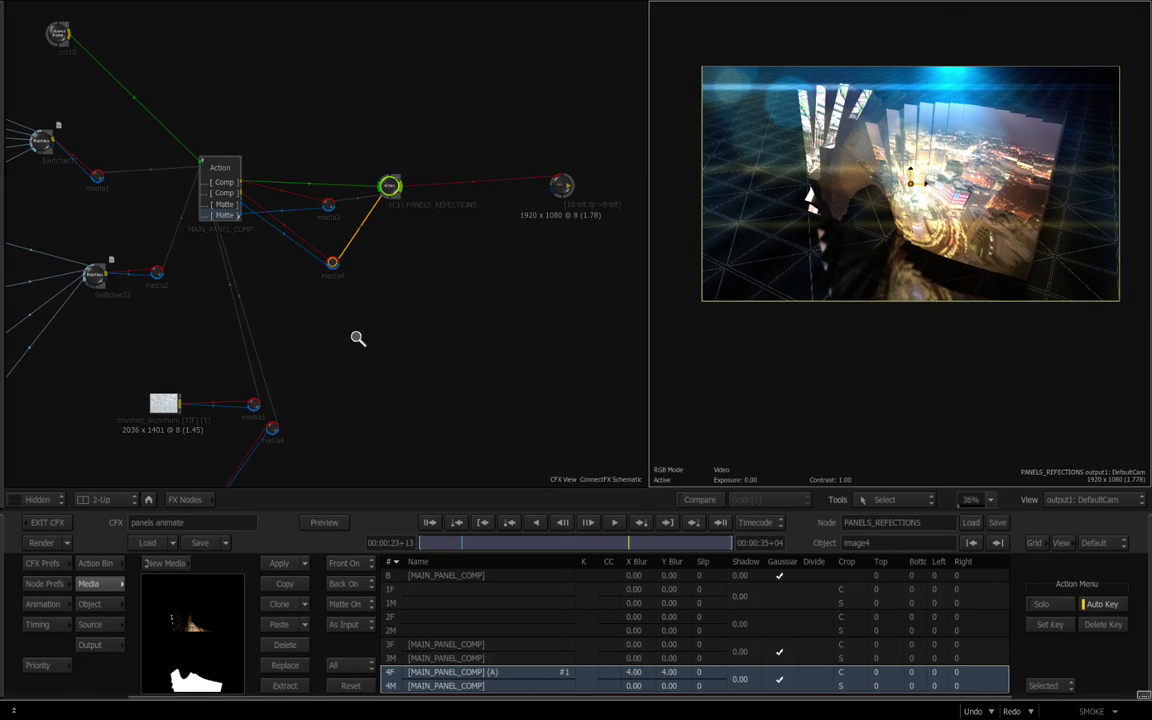
pyautogui.moveTo(357, 337); pyautogui.dragTo(331, 345)
pyautogui.scroll(3, 330, 346)
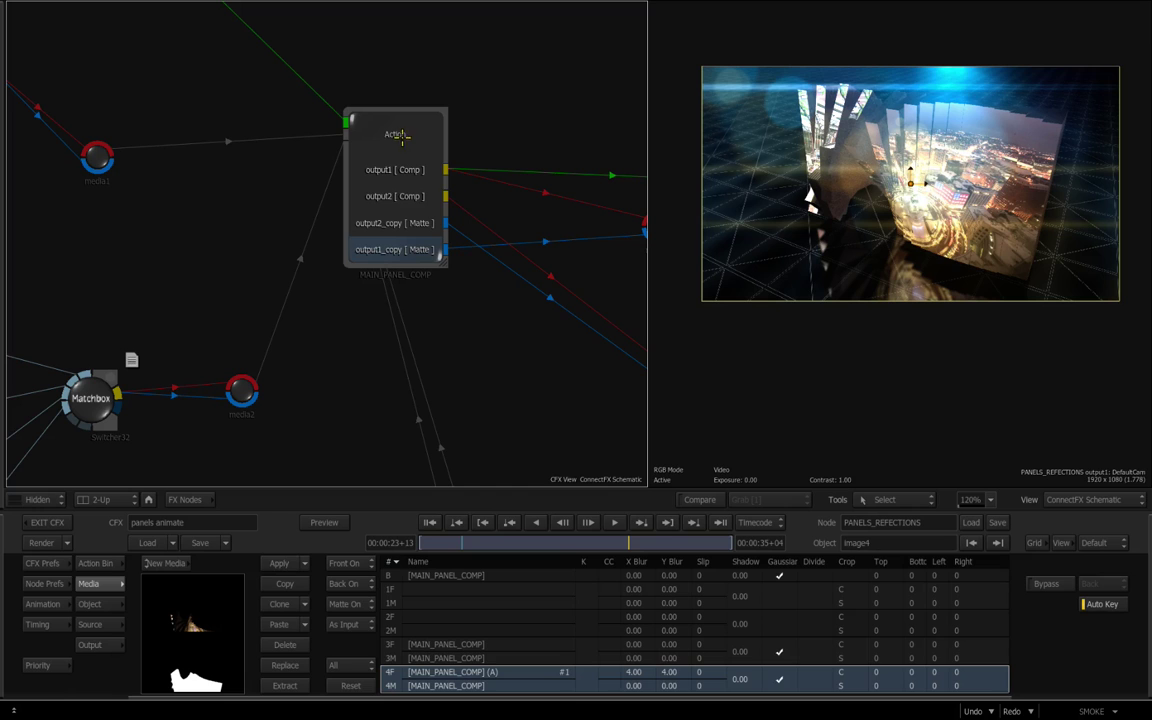
pyautogui.click(393, 190)
pyautogui.doubleClick(413, 182)
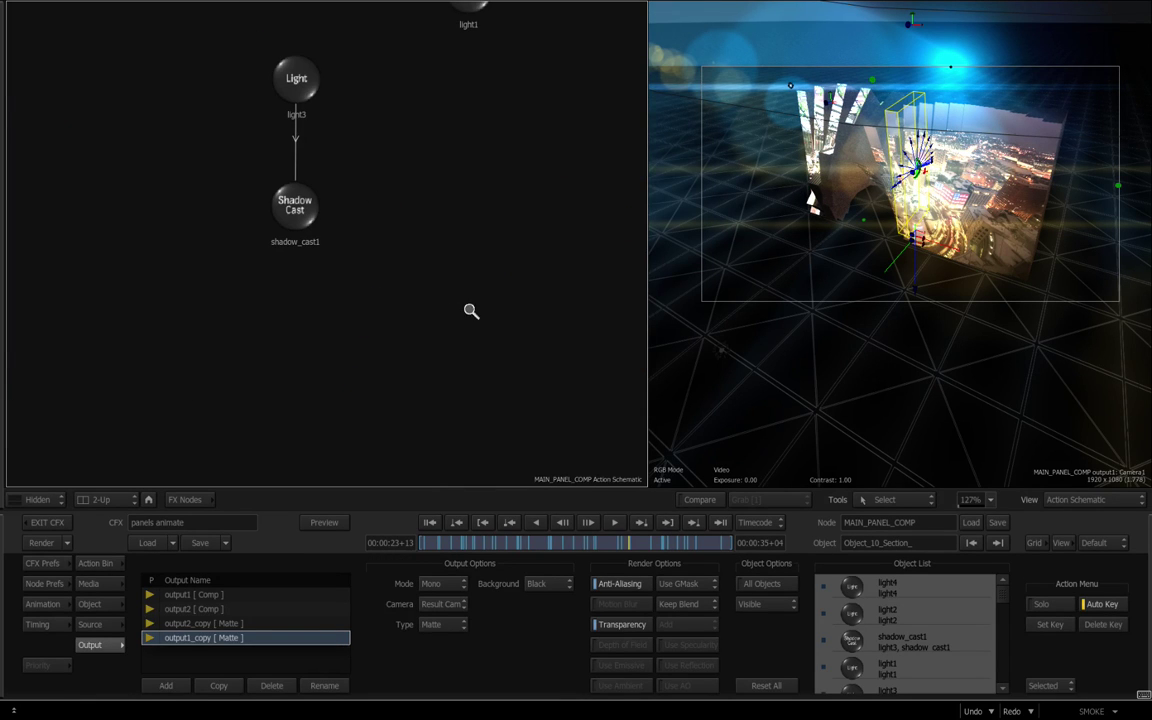
pyautogui.scroll(-5, 470, 314)
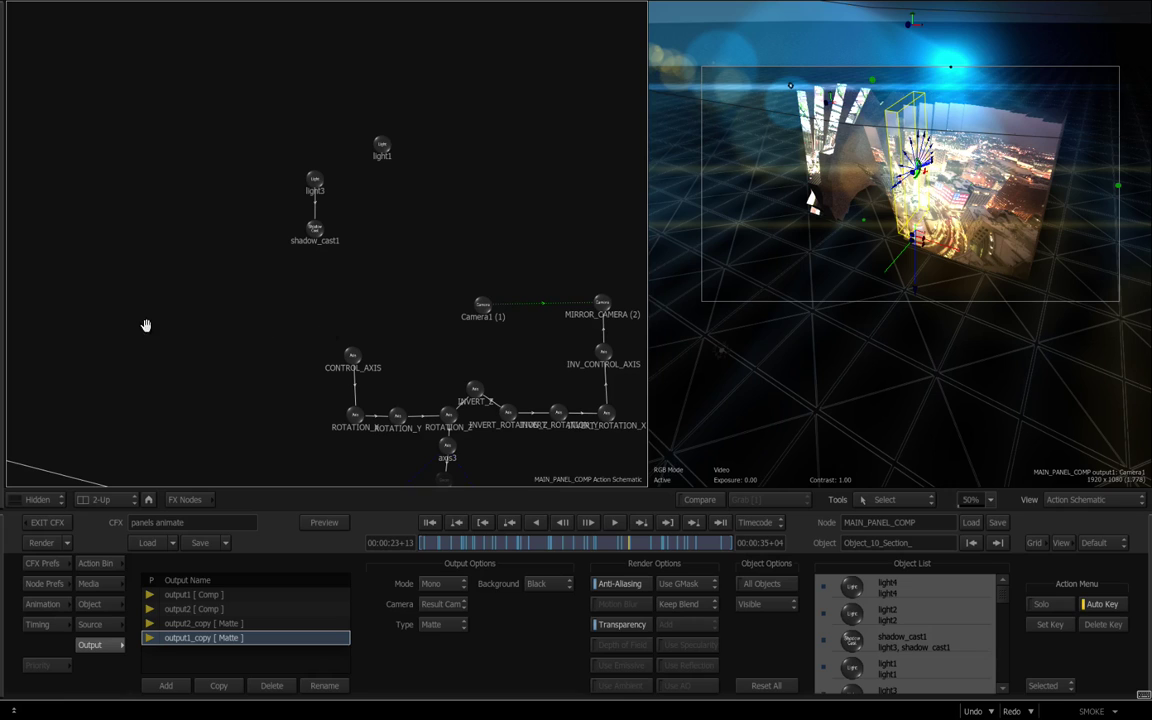
pyautogui.moveTo(113, 342); pyautogui.dragTo(352, 237)
pyautogui.moveTo(157, 298); pyautogui.dragTo(276, 200)
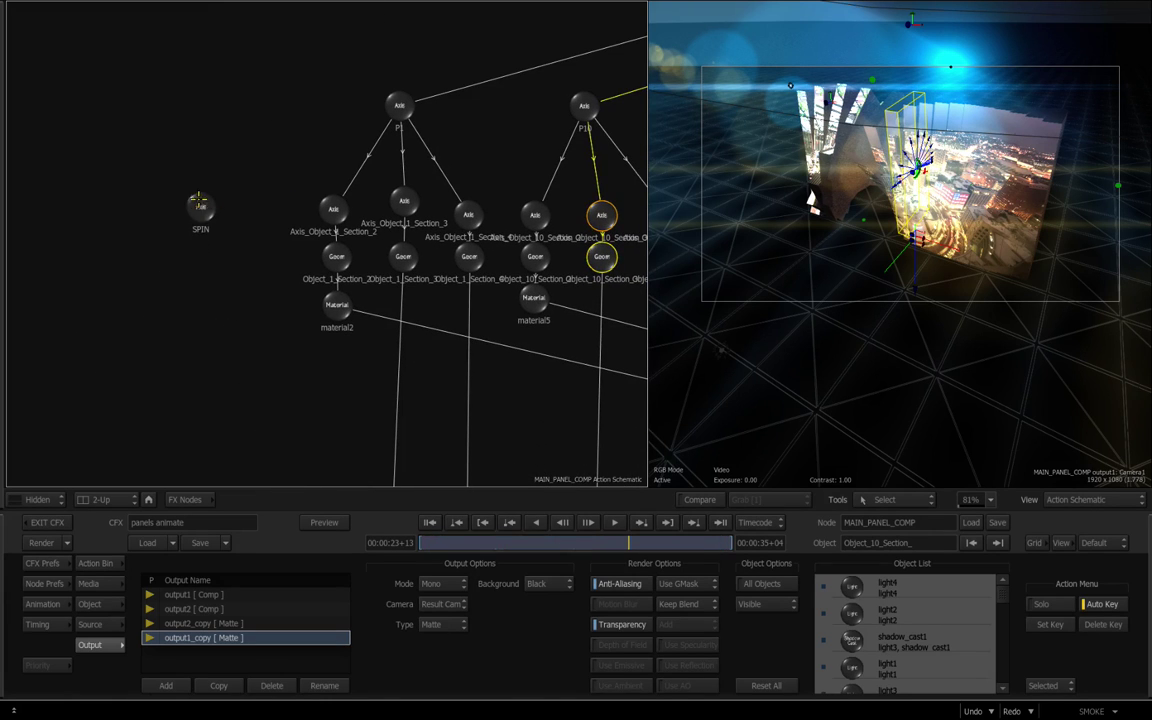
pyautogui.moveTo(200, 207); pyautogui.dragTo(199, 164)
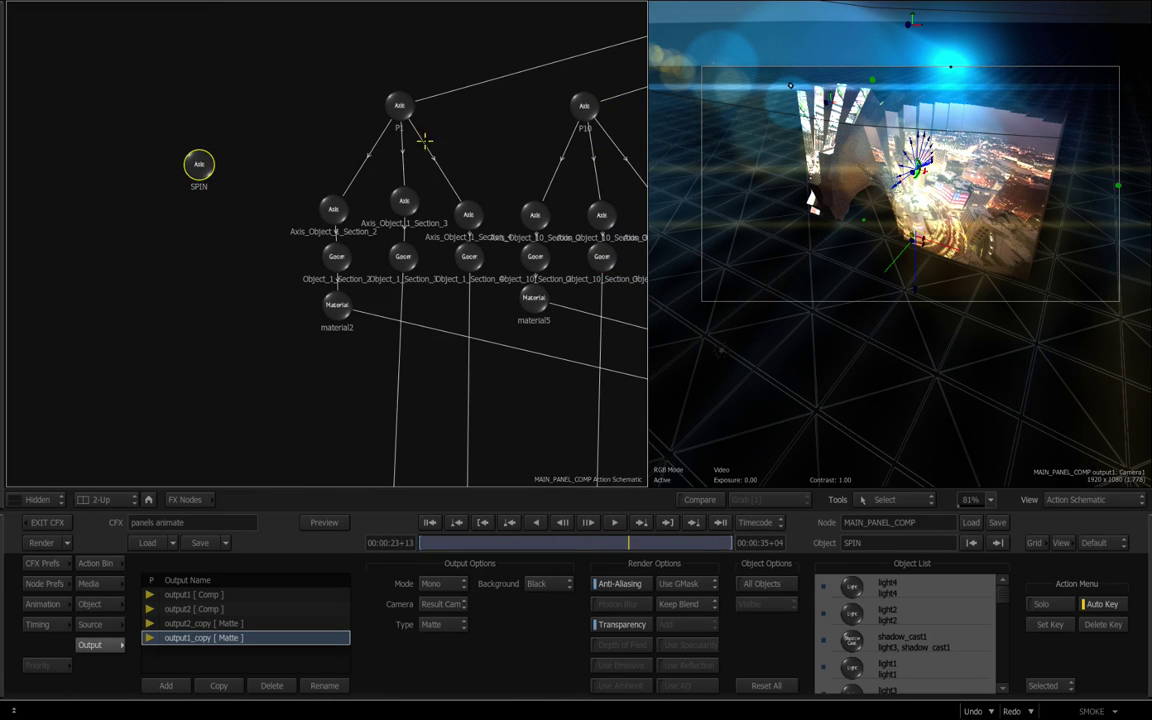
# Show the P1 axis's animation channels, expand its rotation and frame the curves
pyautogui.click(399, 107)
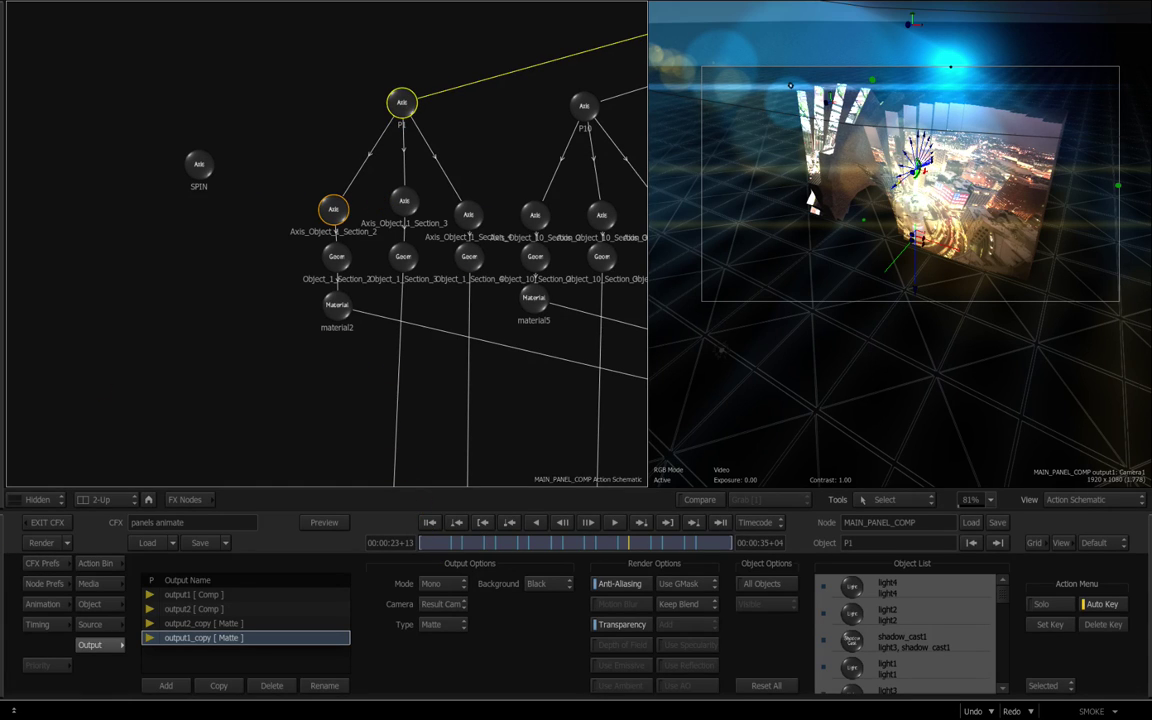
pyautogui.click(42, 604)
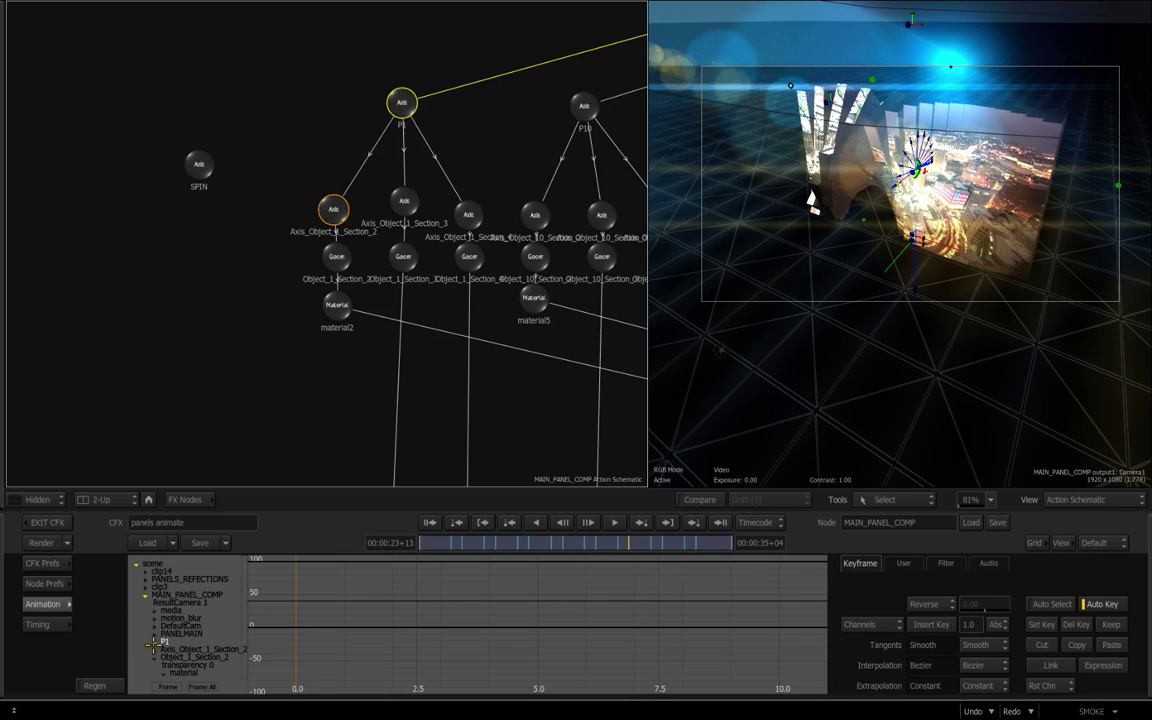
pyautogui.moveTo(236, 623); pyautogui.dragTo(238, 569)
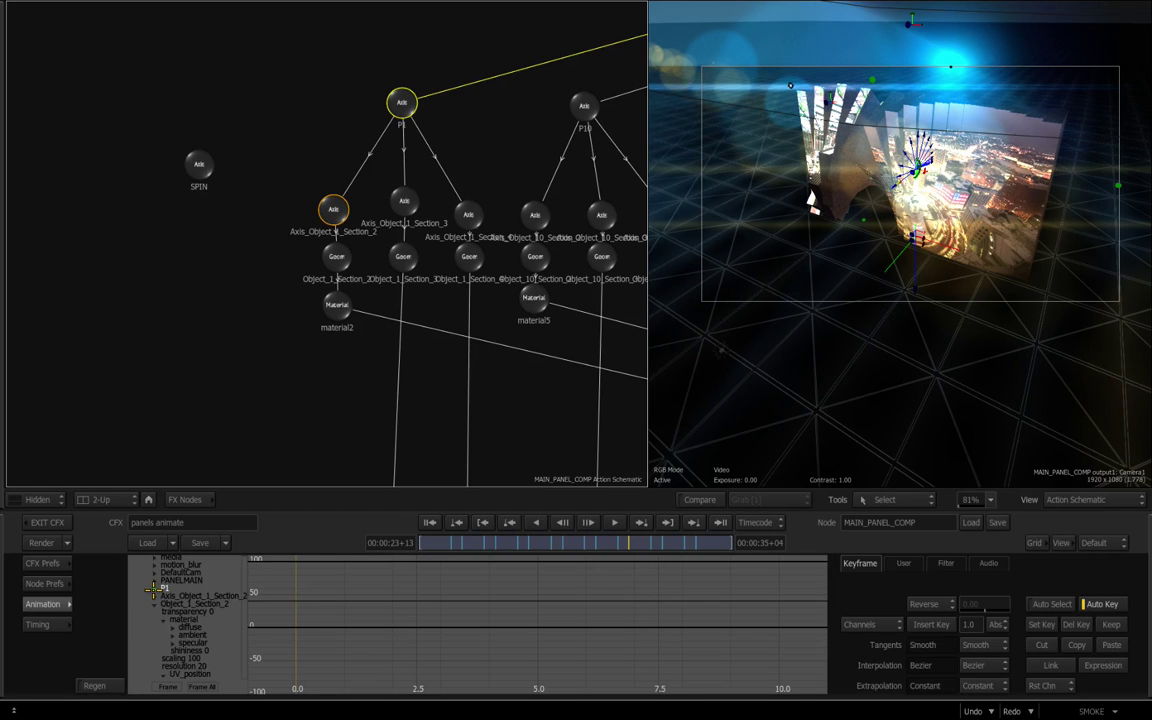
pyautogui.click(153, 588)
pyautogui.click(151, 618)
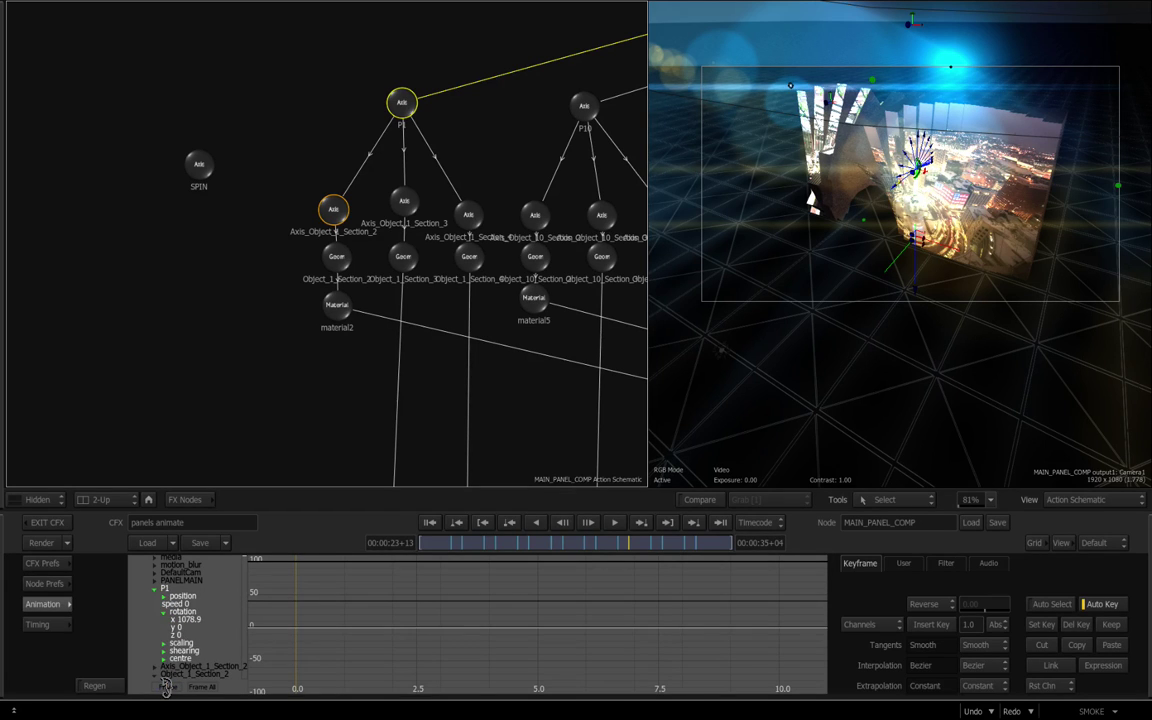
pyautogui.click(167, 688)
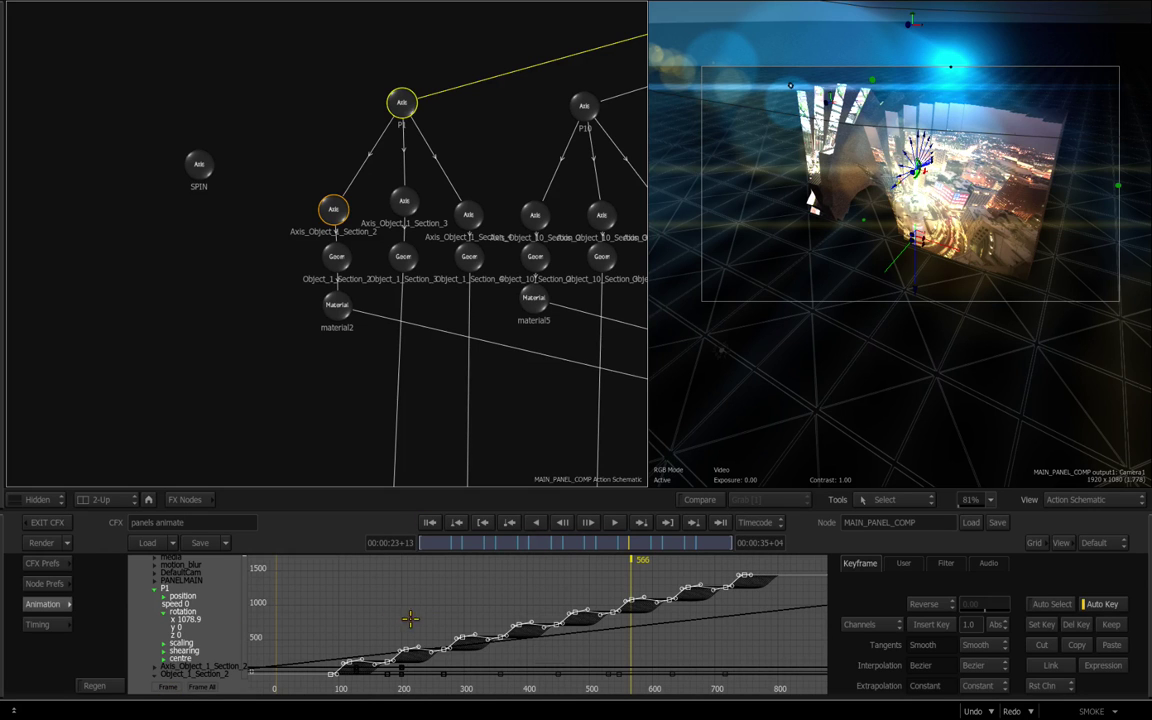
# Examine the stepped keyframes and their tangents along P1's rotation curve
pyautogui.moveTo(410, 619); pyautogui.dragTo(399, 519)
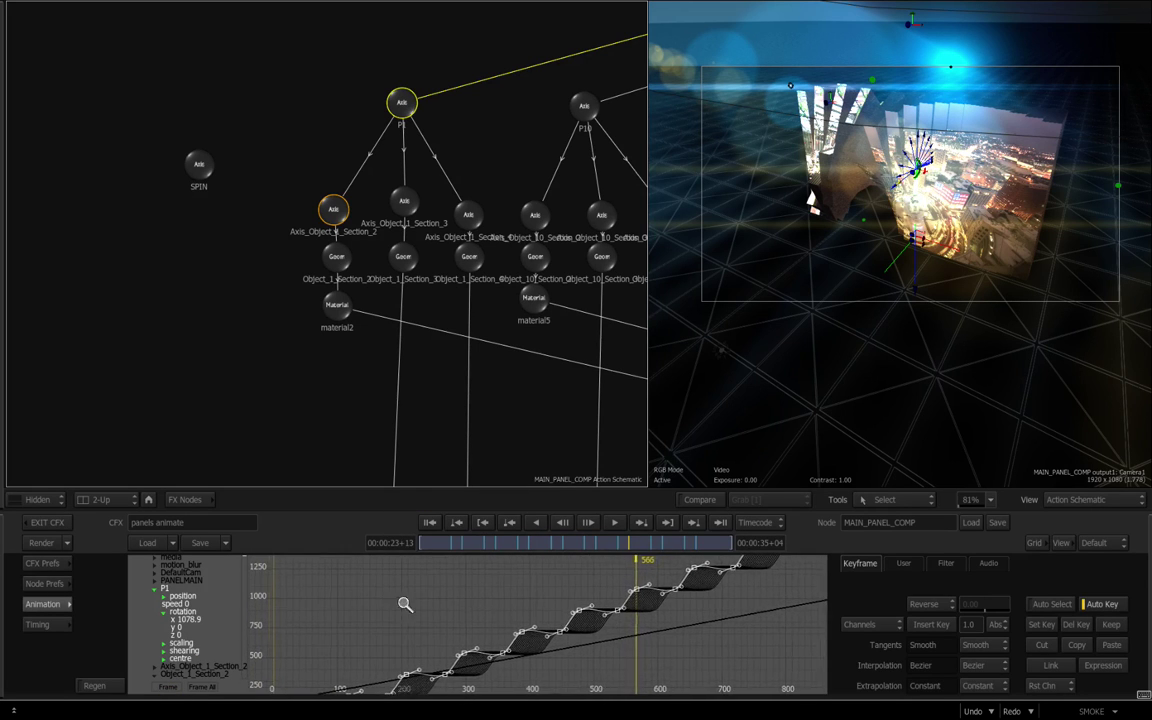
pyautogui.moveTo(405, 604)
pyautogui.mouseDown()
pyautogui.moveTo(489, 589)
pyautogui.moveTo(458, 617)
pyautogui.moveTo(411, 617)
pyautogui.moveTo(391, 591)
pyautogui.mouseUp()
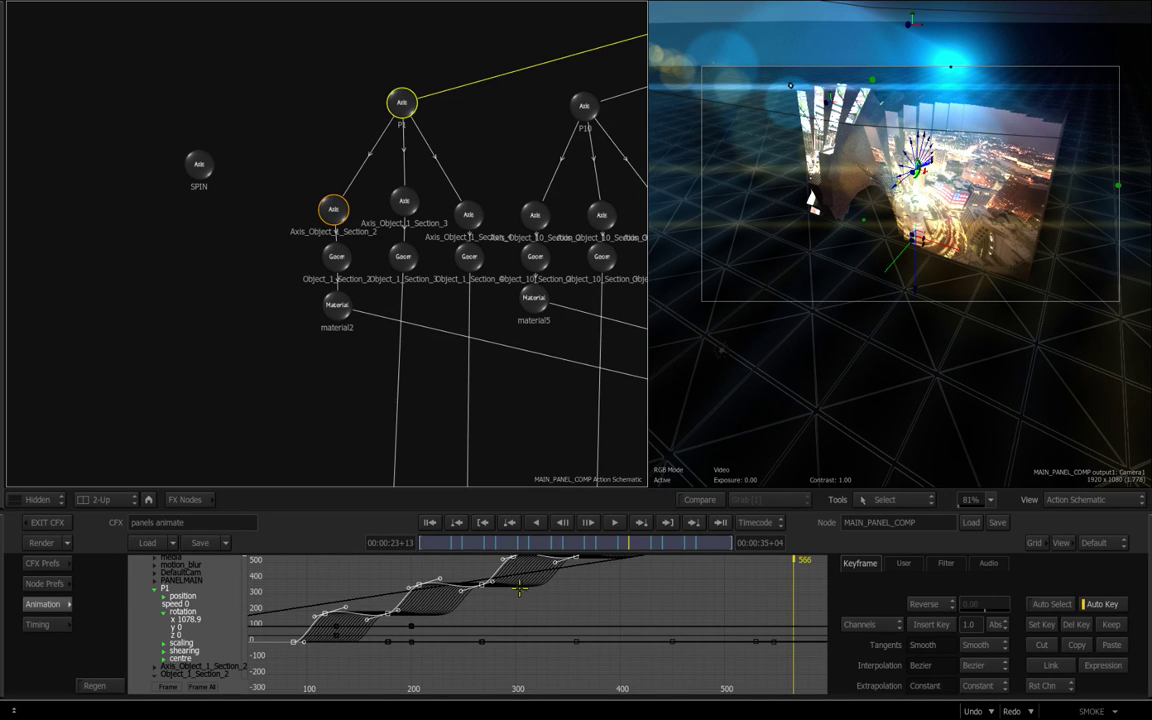
pyautogui.moveTo(604, 609); pyautogui.dragTo(532, 664)
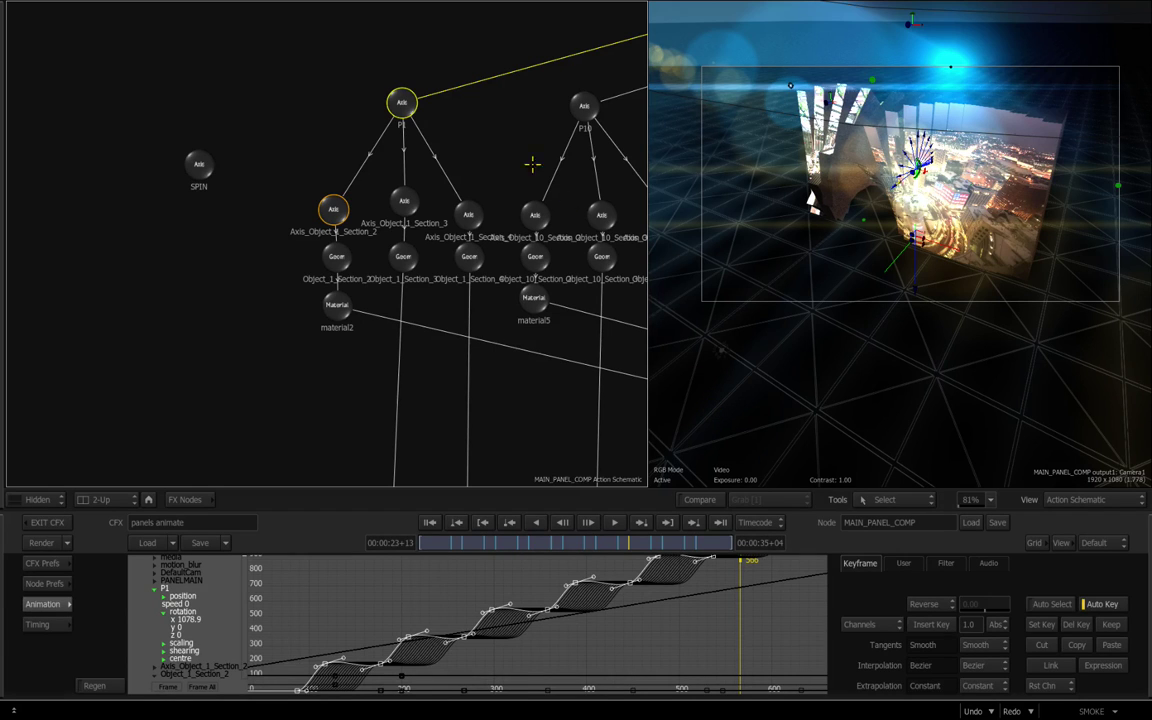
# Select the SPIN axis and open its object settings to examine its rotation
pyautogui.moveTo(402, 104); pyautogui.dragTo(398, 107)
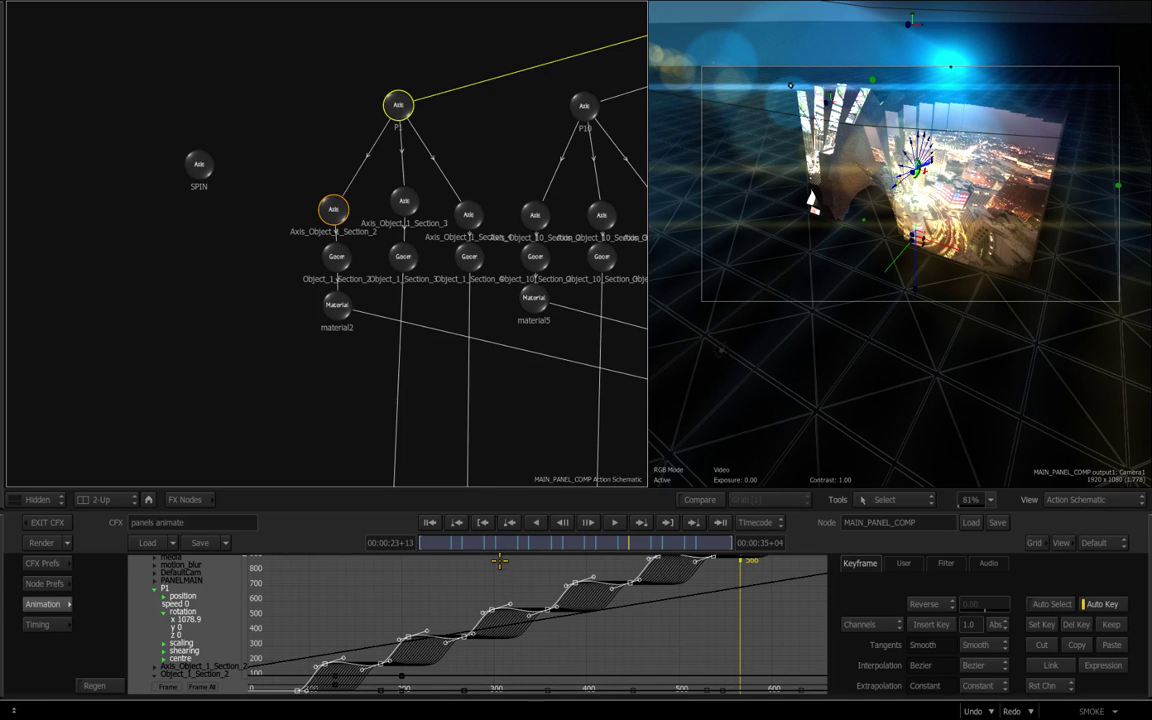
pyautogui.moveTo(198, 165); pyautogui.dragTo(212, 186)
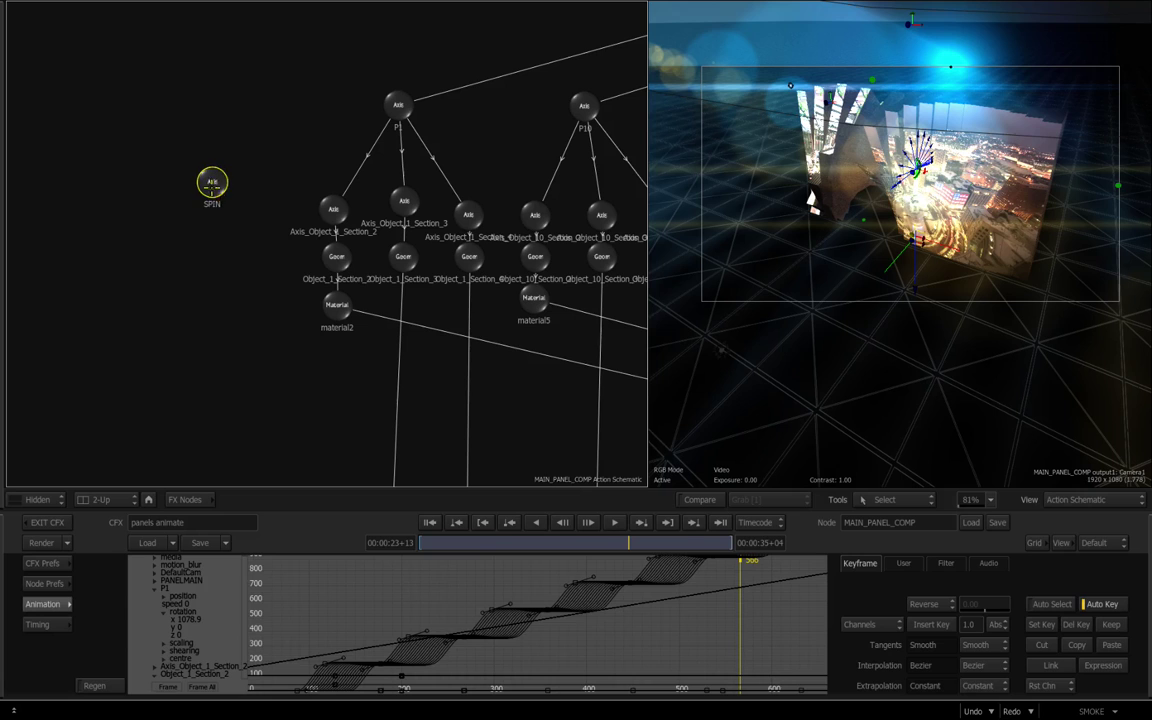
pyautogui.doubleClick(212, 184)
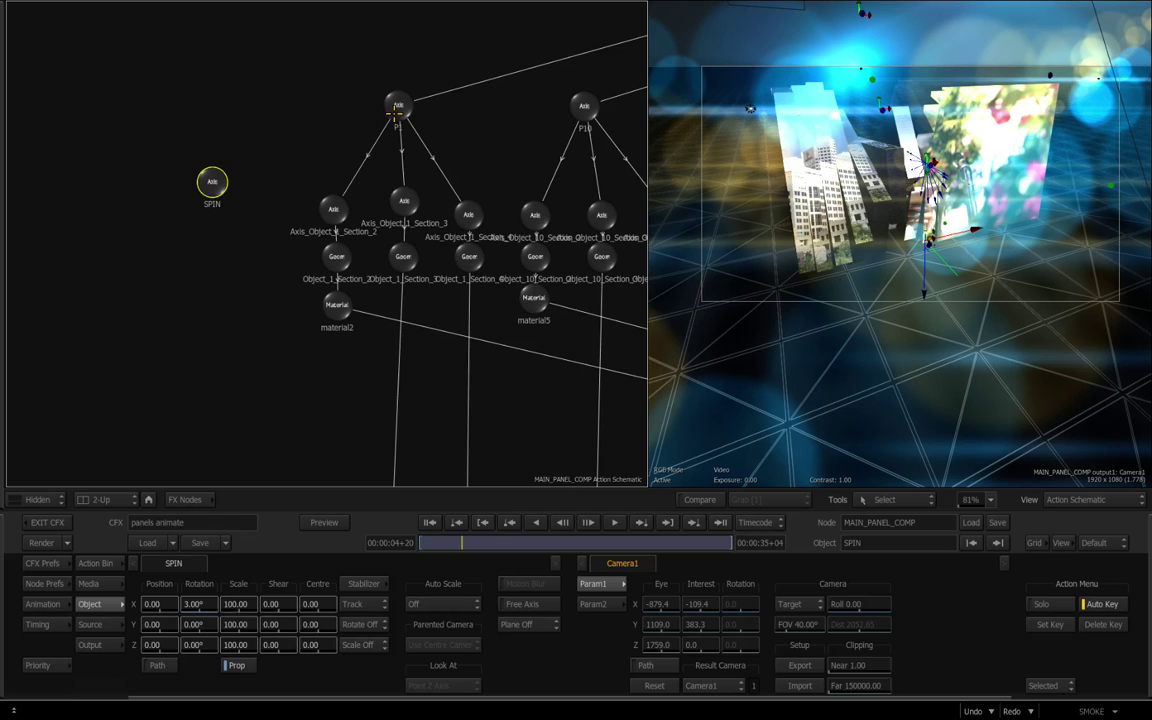
# Try raising P1's X rotation keyframe at frame 117 to about 492° and nudging it slightly earlier, and undo both changes
pyautogui.click(46, 604)
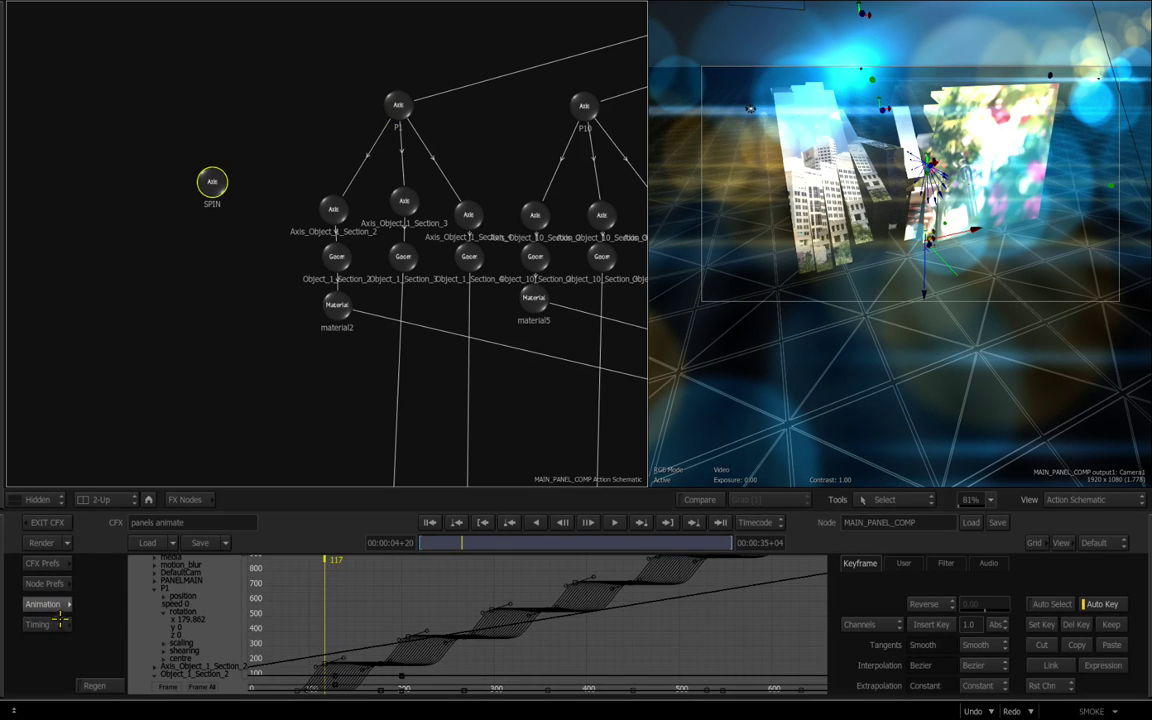
pyautogui.click(394, 108)
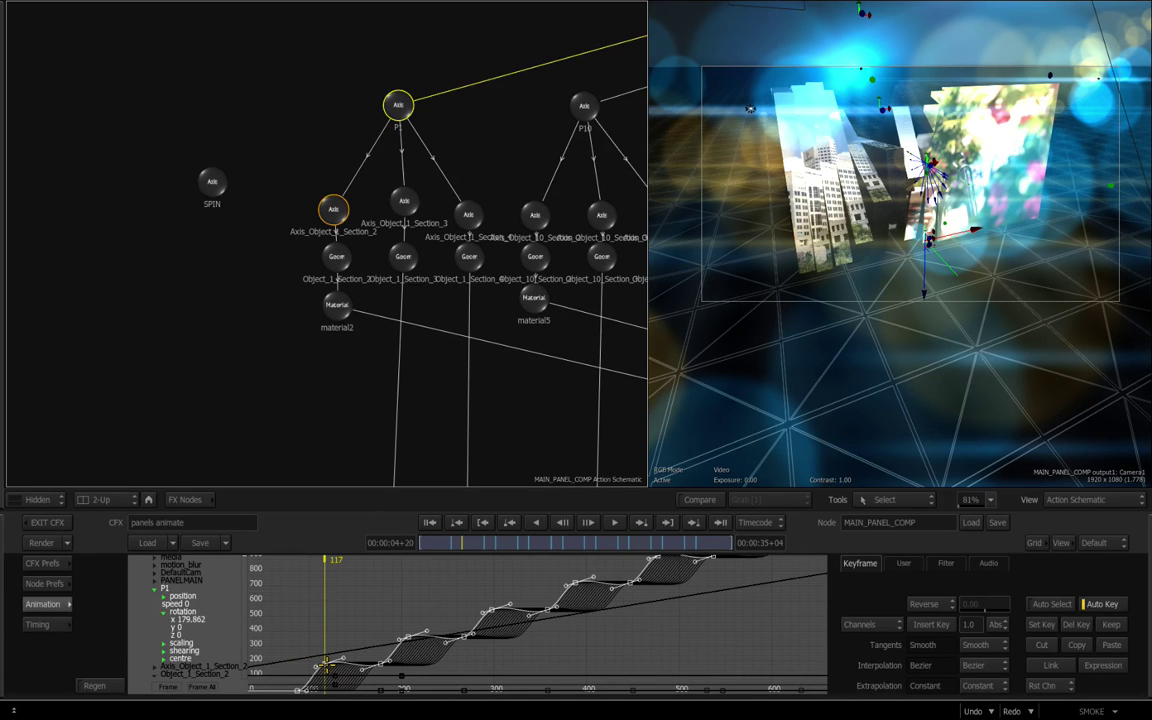
pyautogui.moveTo(325, 665); pyautogui.dragTo(322, 615)
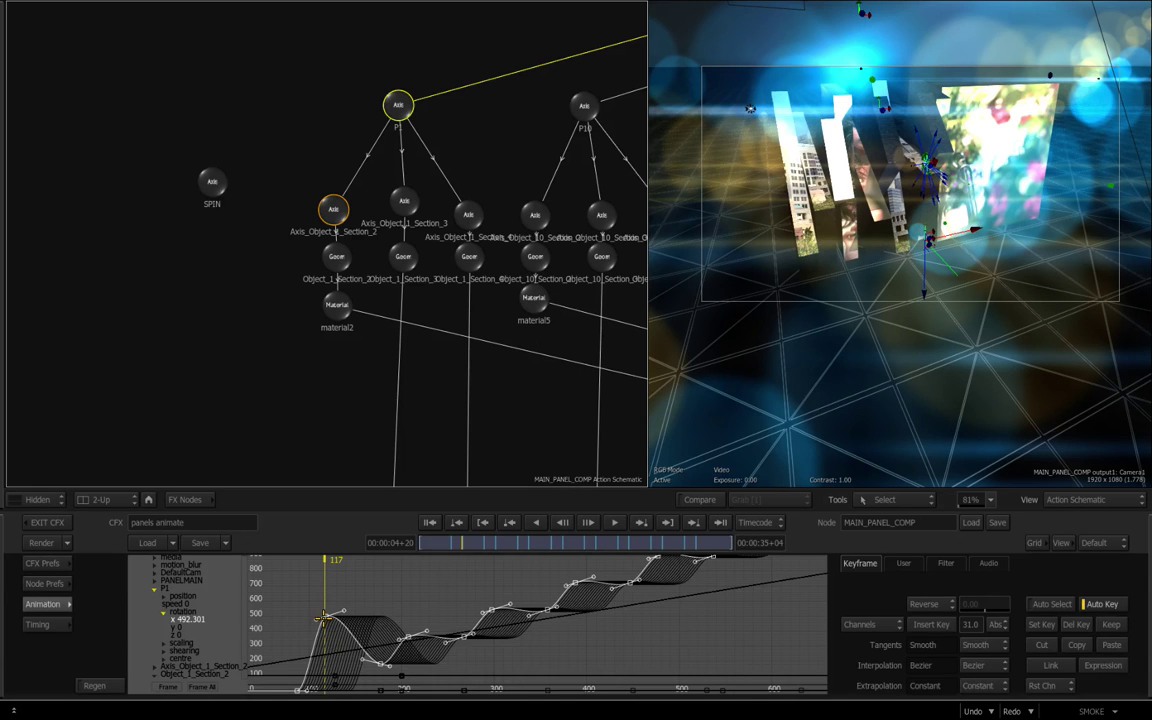
pyautogui.moveTo(324, 618)
pyautogui.mouseDown()
pyautogui.moveTo(316, 662)
pyautogui.moveTo(320, 617)
pyautogui.mouseUp()
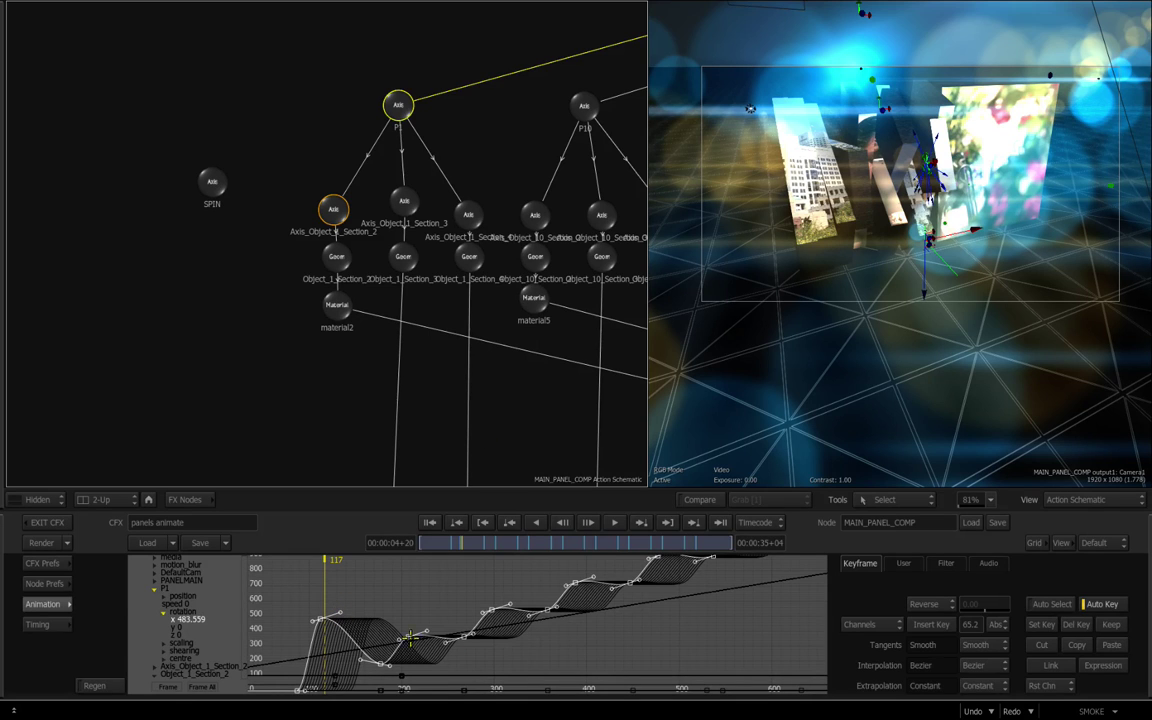
pyautogui.click(975, 713)
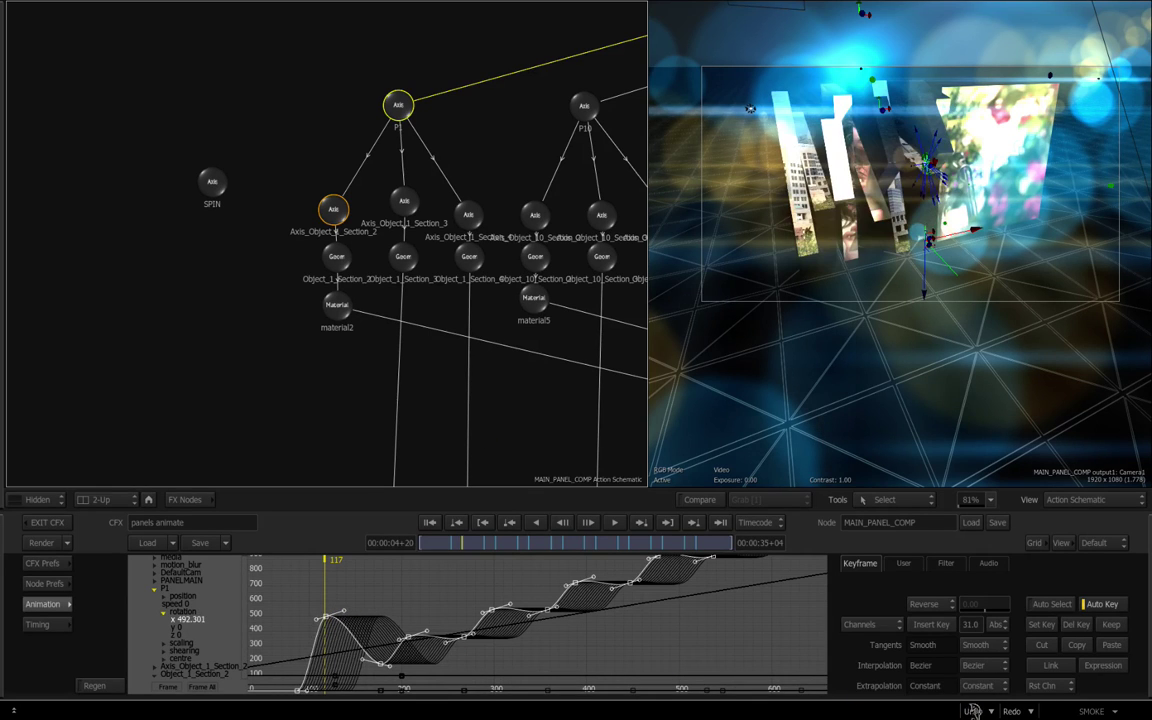
pyautogui.click(973, 713)
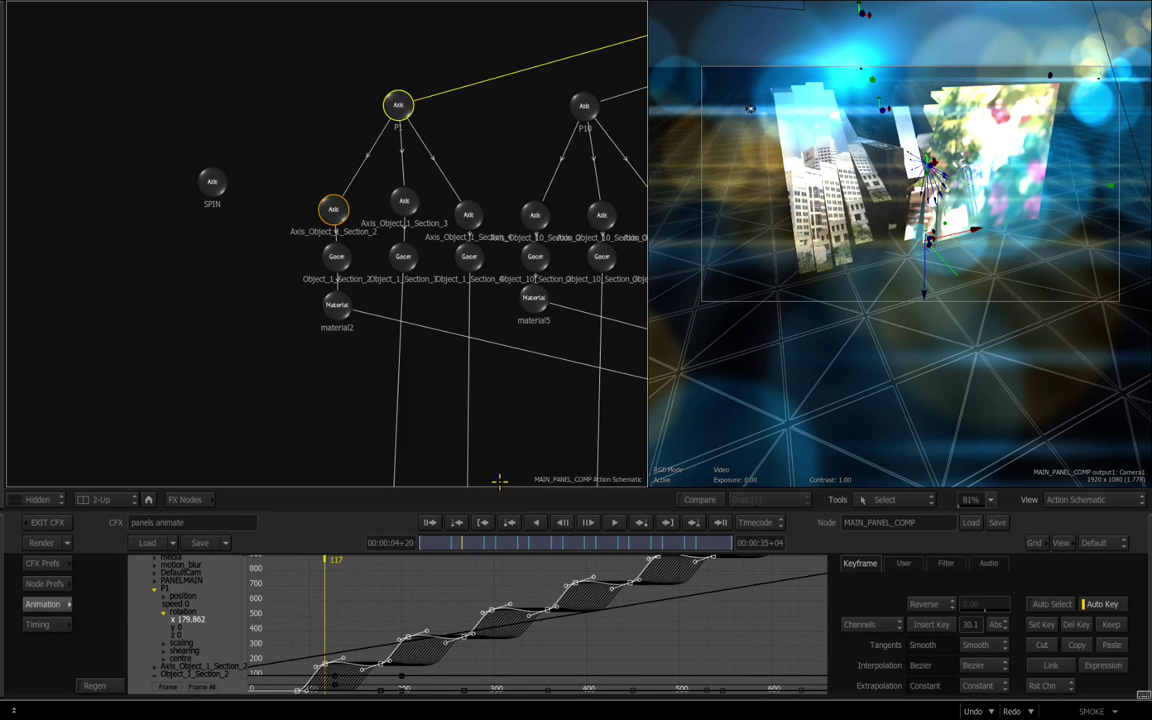
# Select the P10 axis and examine the expression driving its X rotation channel
pyautogui.click(586, 110)
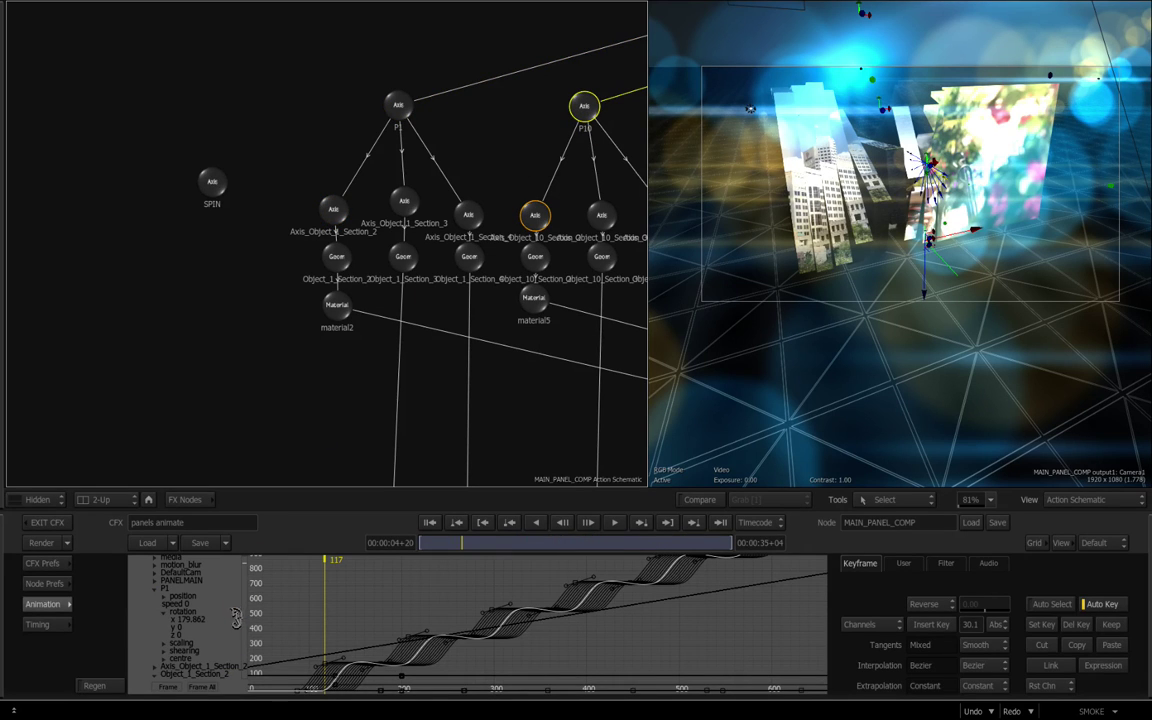
pyautogui.moveTo(243, 584); pyautogui.dragTo(242, 572)
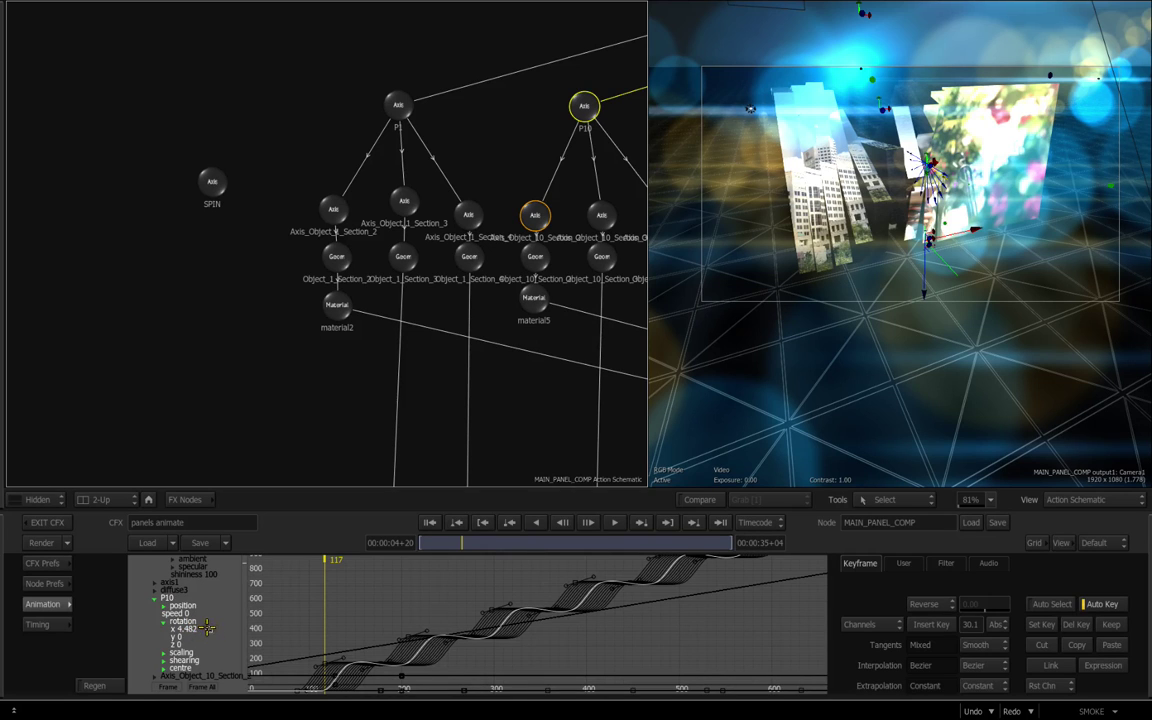
pyautogui.click(197, 628)
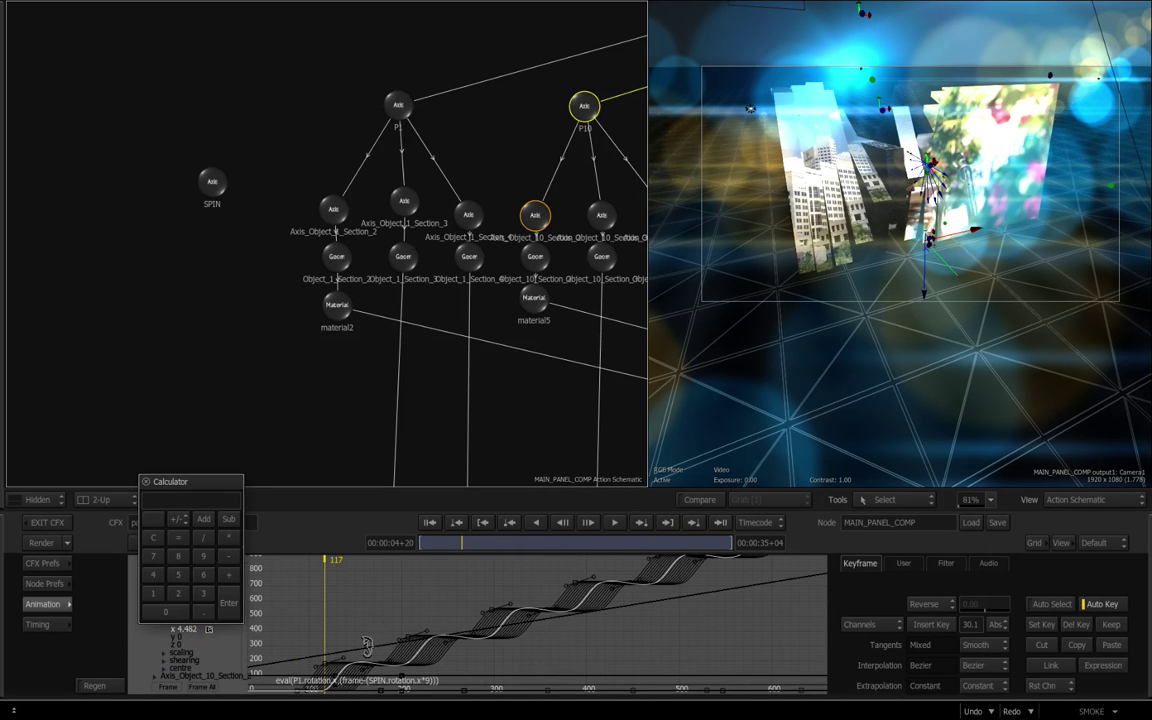
pyautogui.click(294, 655)
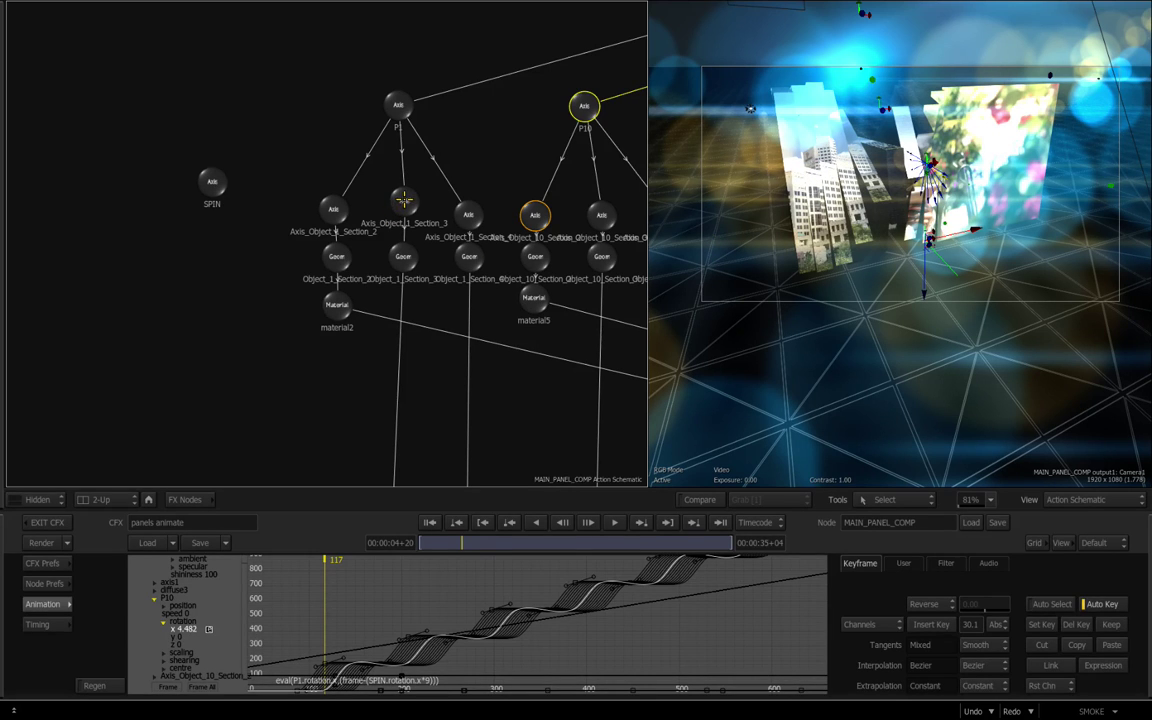
# Follow the row of panel axes from P1 to P2 and examine the expression on P2's X rotation
pyautogui.click(399, 107)
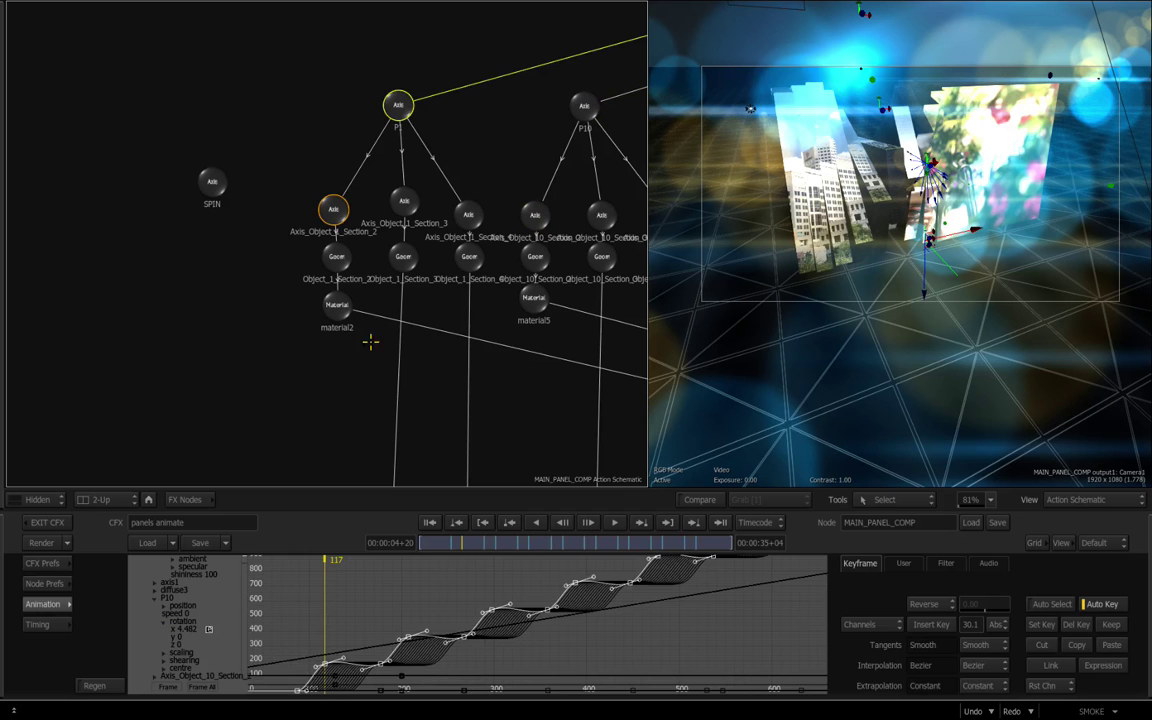
pyautogui.scroll(-3, 470, 167)
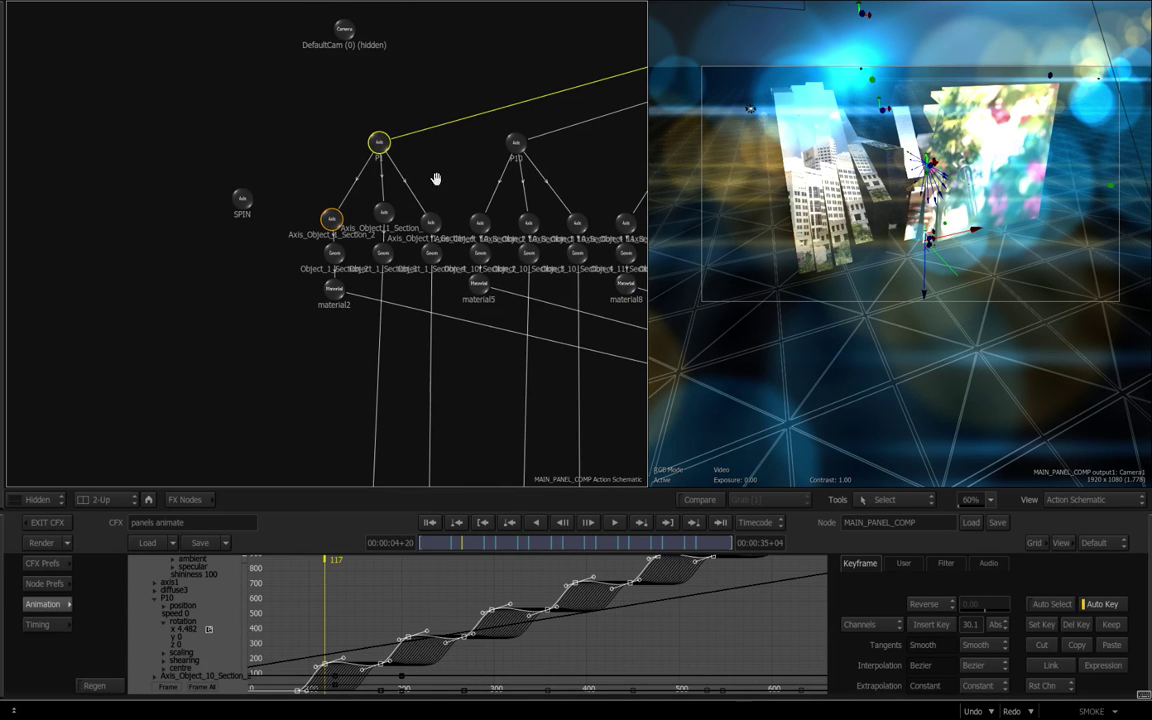
pyautogui.moveTo(462, 172); pyautogui.dragTo(183, 180)
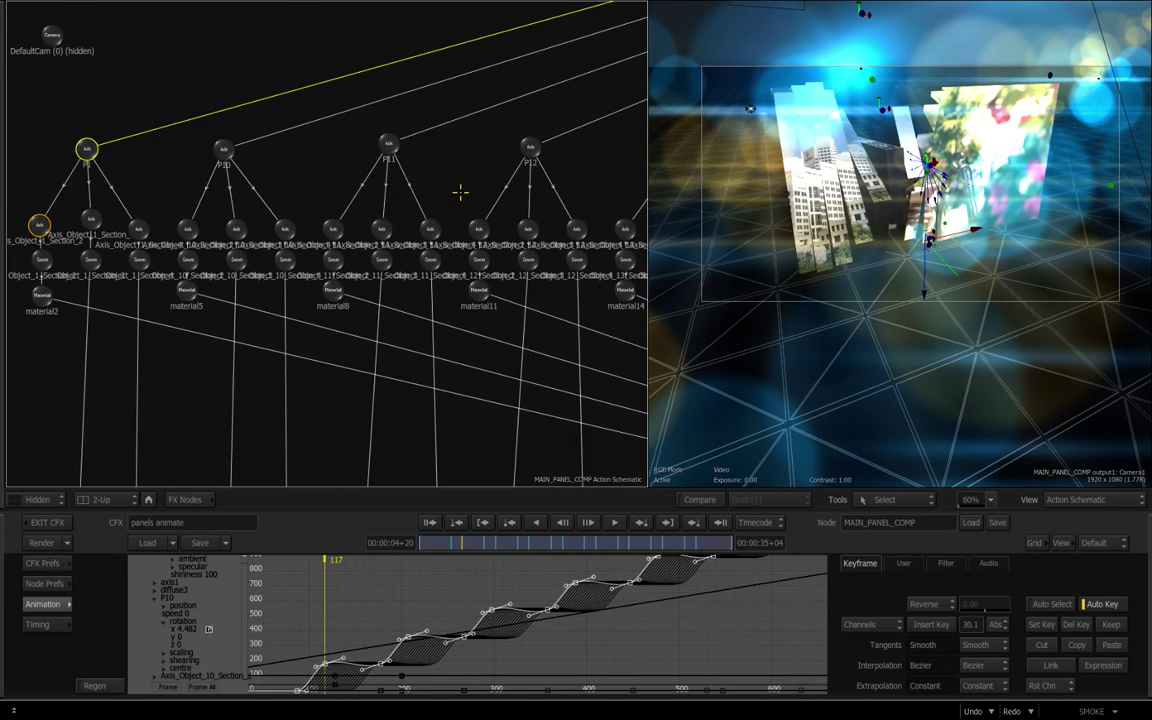
pyautogui.moveTo(487, 175); pyautogui.dragTo(32, 192)
pyautogui.moveTo(442, 182); pyautogui.dragTo(121, 173)
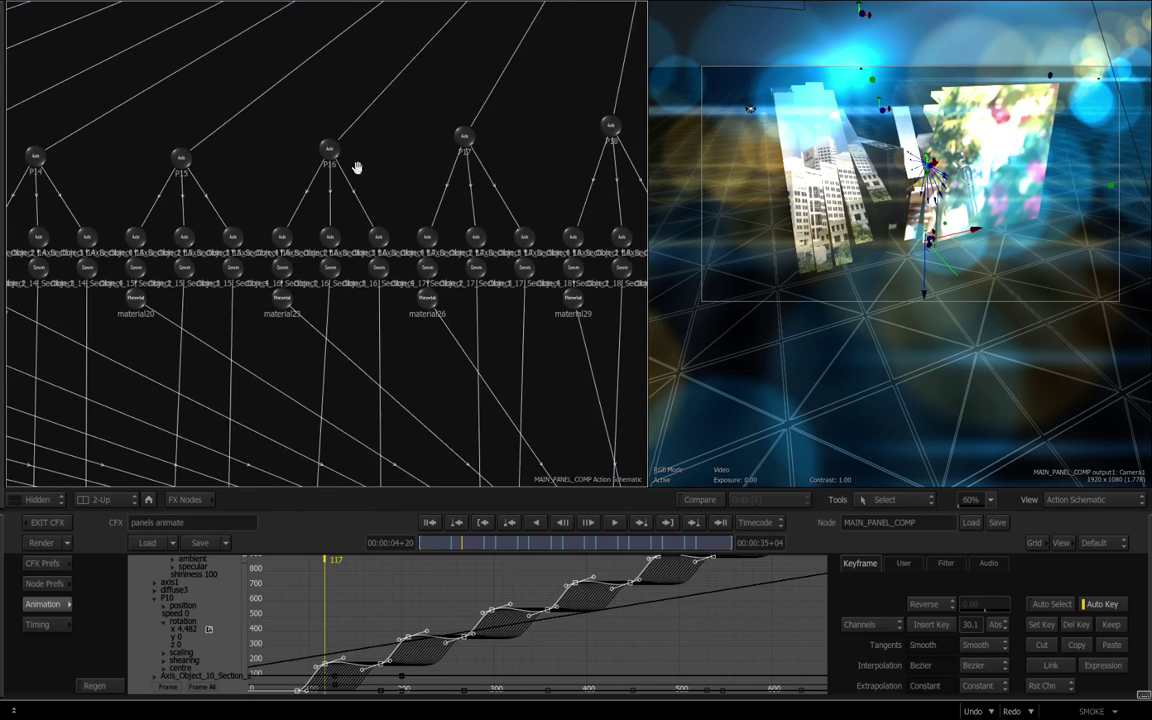
pyautogui.moveTo(357, 167); pyautogui.dragTo(93, 183)
pyautogui.moveTo(401, 175); pyautogui.dragTo(334, 180)
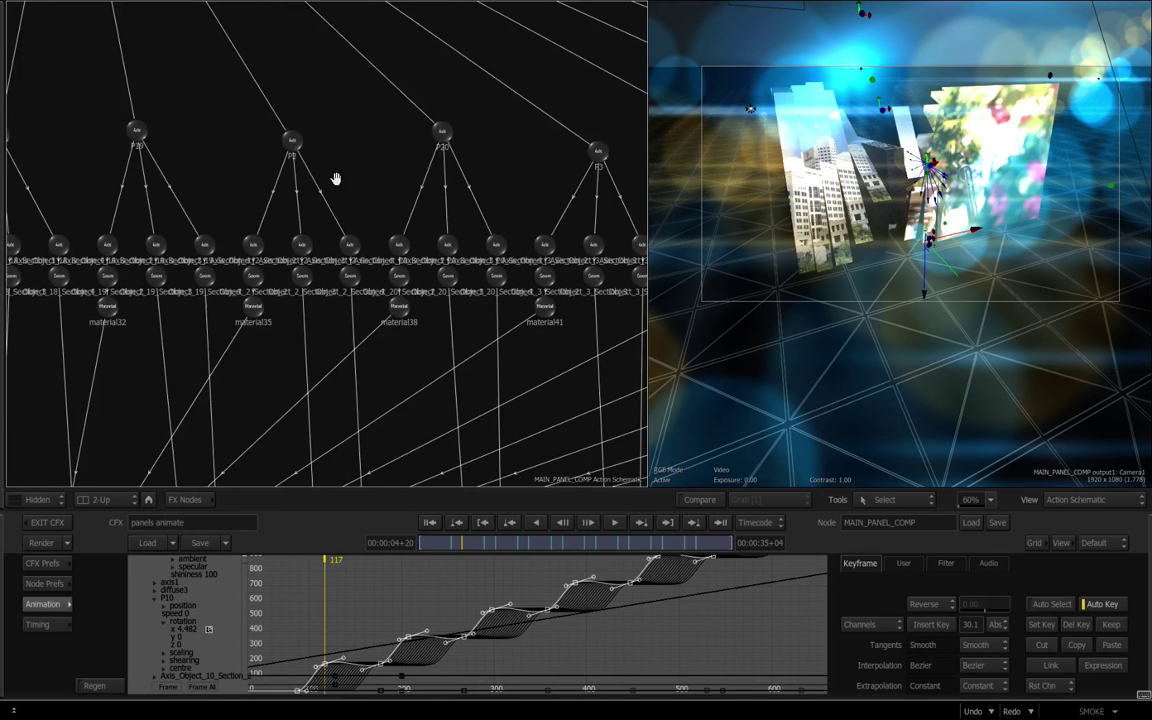
pyautogui.click(292, 140)
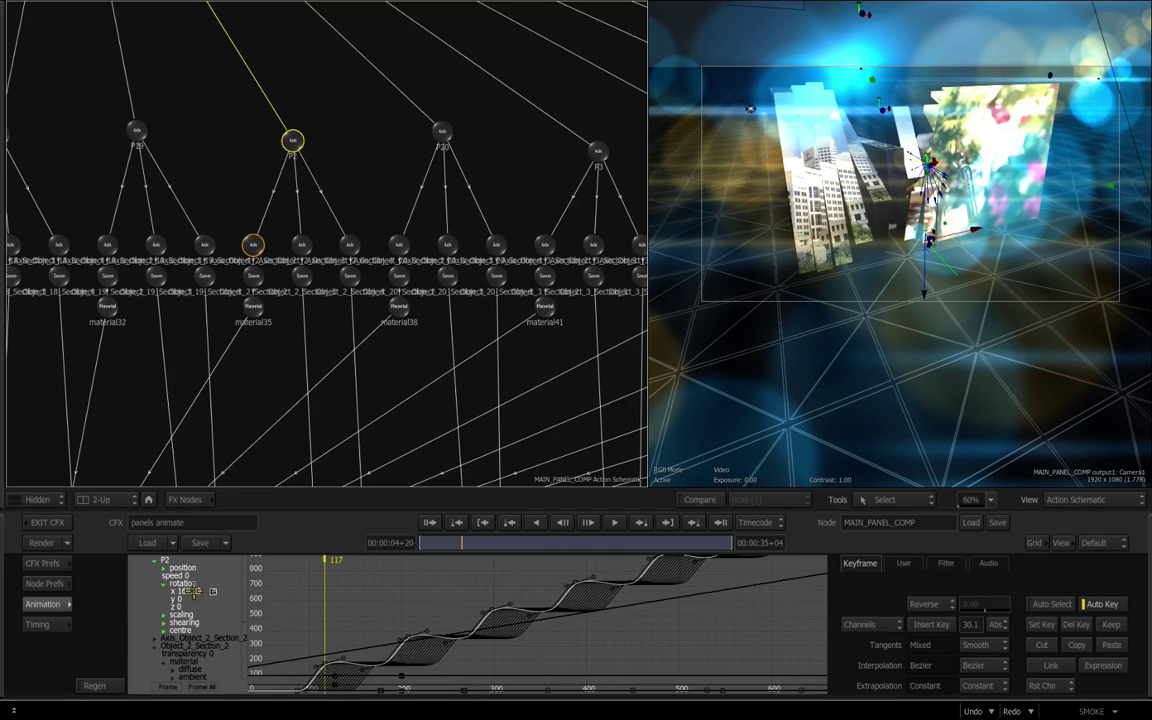
pyautogui.click(200, 598)
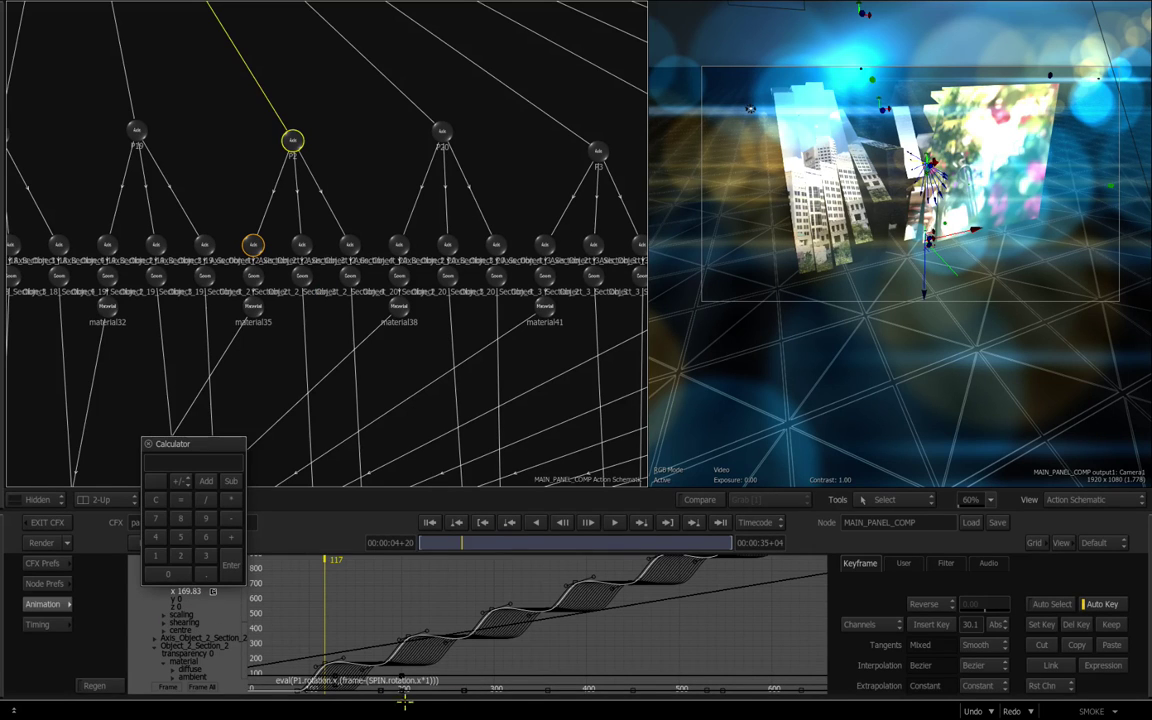
pyautogui.click(412, 650)
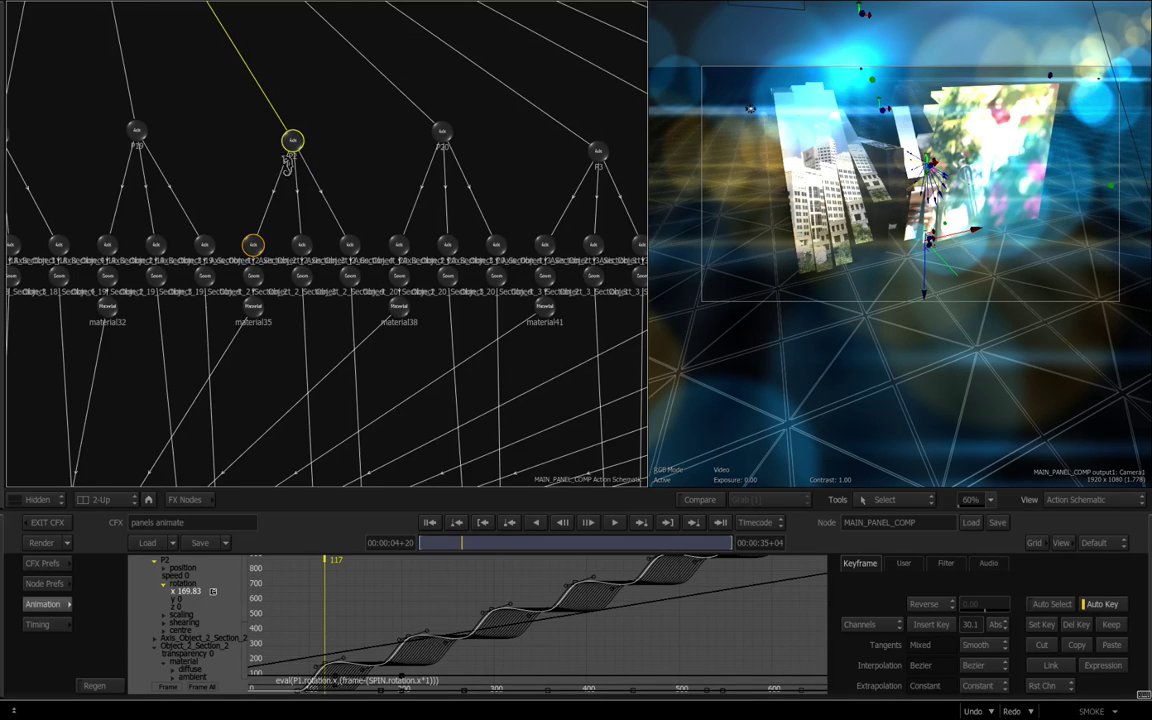
# Go back to the P1 axis and review its keyframed rotation curve
pyautogui.moveTo(289, 167); pyautogui.dragTo(568, 146)
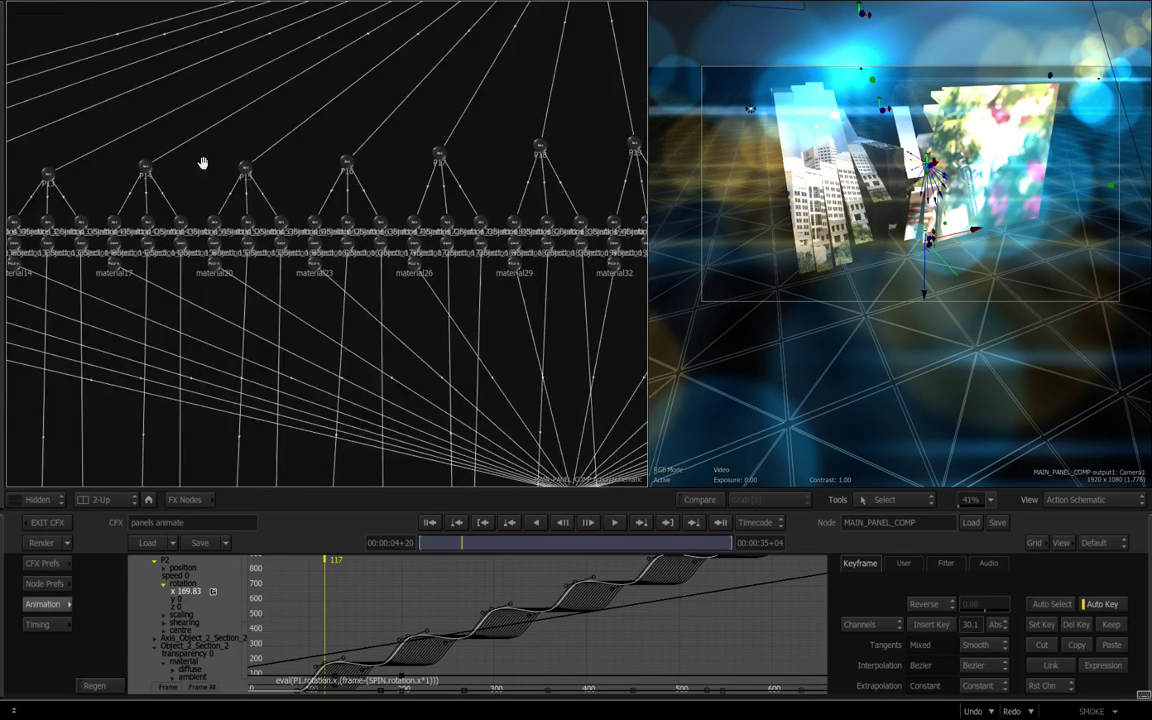
pyautogui.moveTo(203, 165); pyautogui.dragTo(404, 183)
pyautogui.moveTo(307, 158); pyautogui.dragTo(388, 145)
pyautogui.click(350, 110)
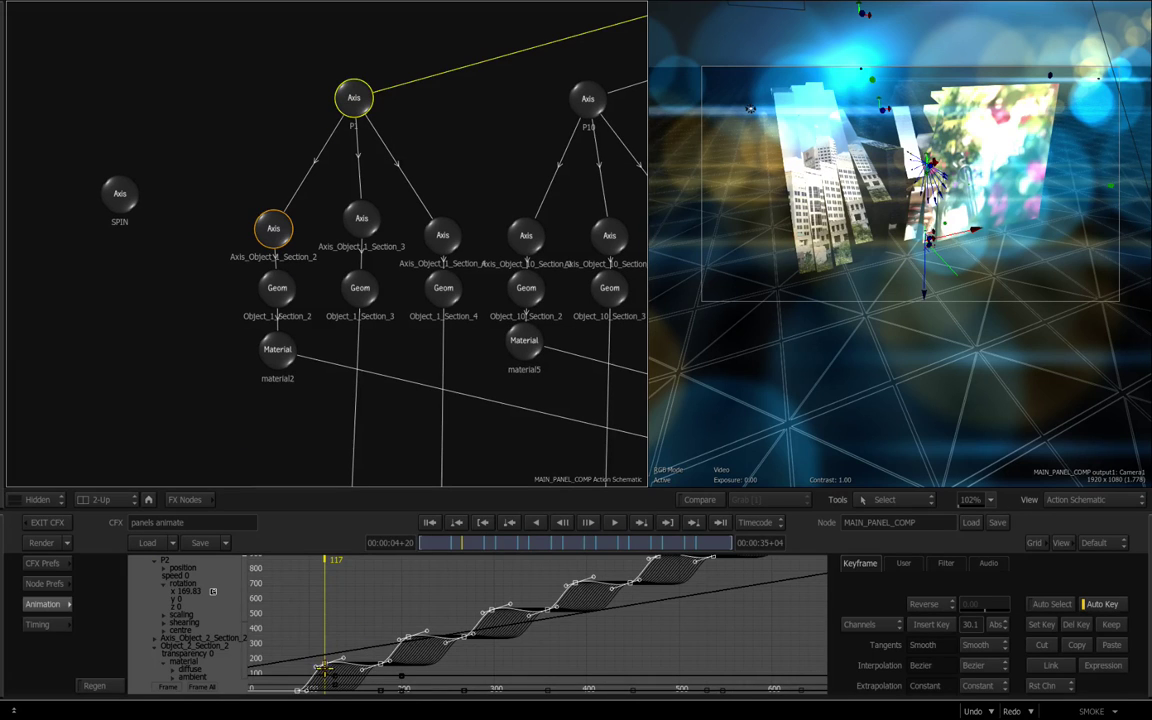
pyautogui.click(336, 657)
# Open the SPIN axis's object settings and set its X rotation to 5°
pyautogui.click(120, 193)
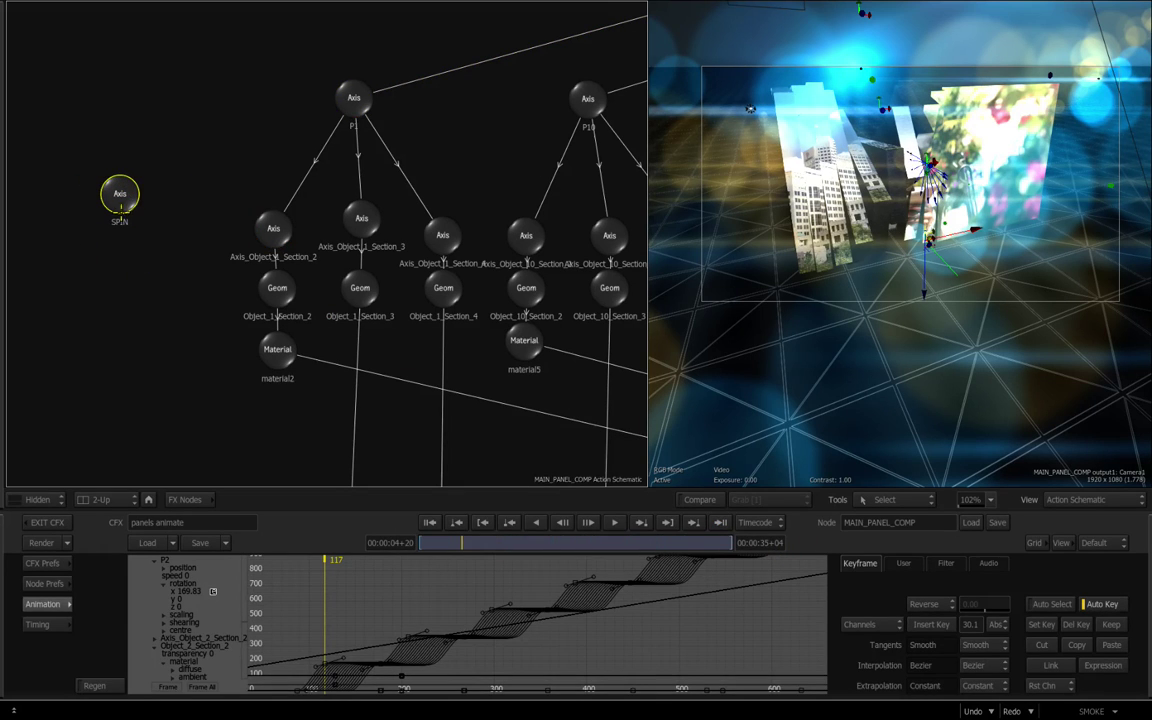
pyautogui.click(57, 606)
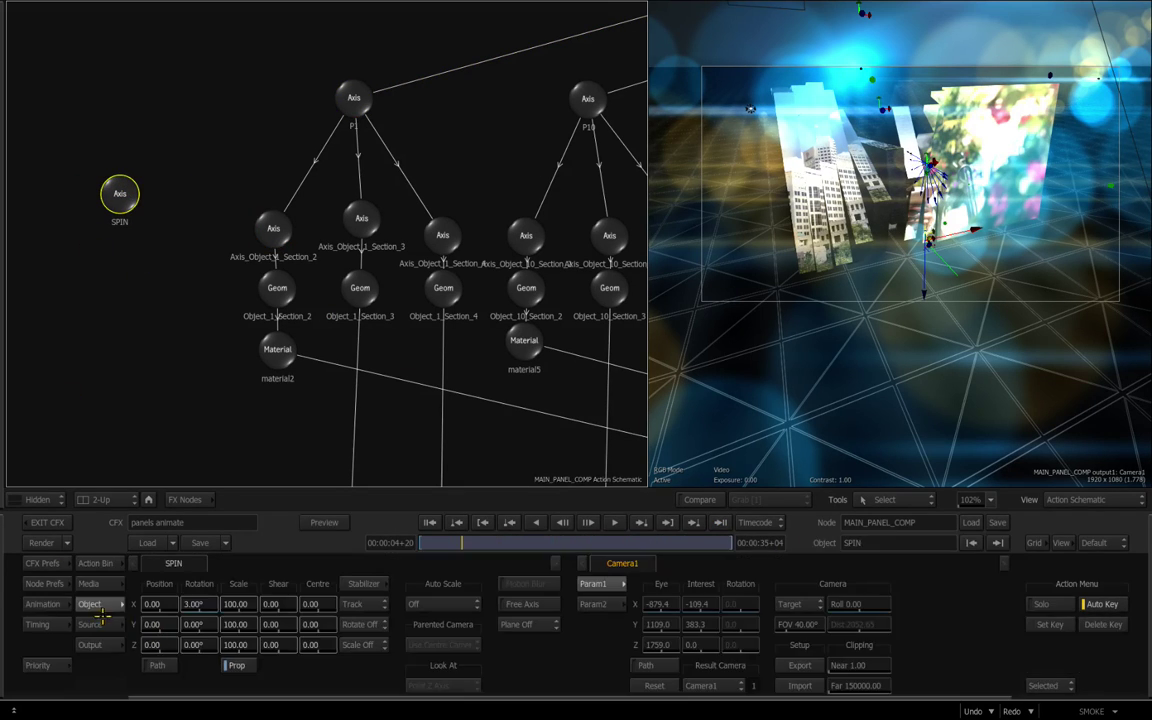
pyautogui.click(193, 604)
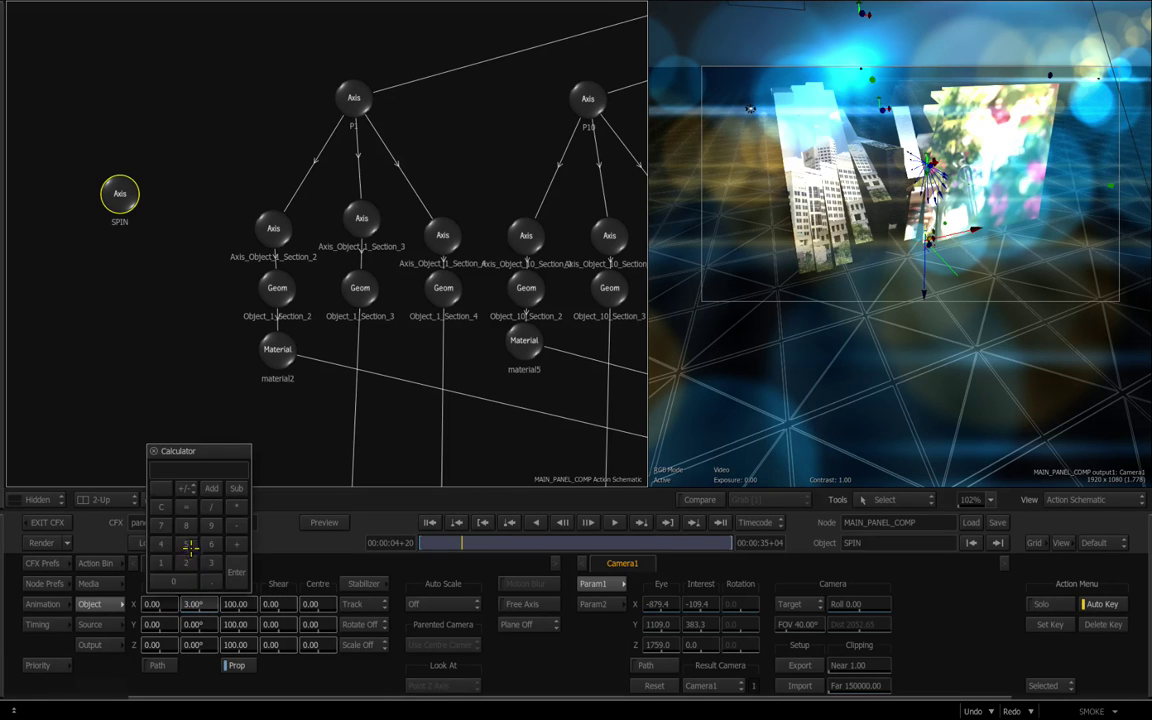
pyautogui.write('5')
pyautogui.press('Return')
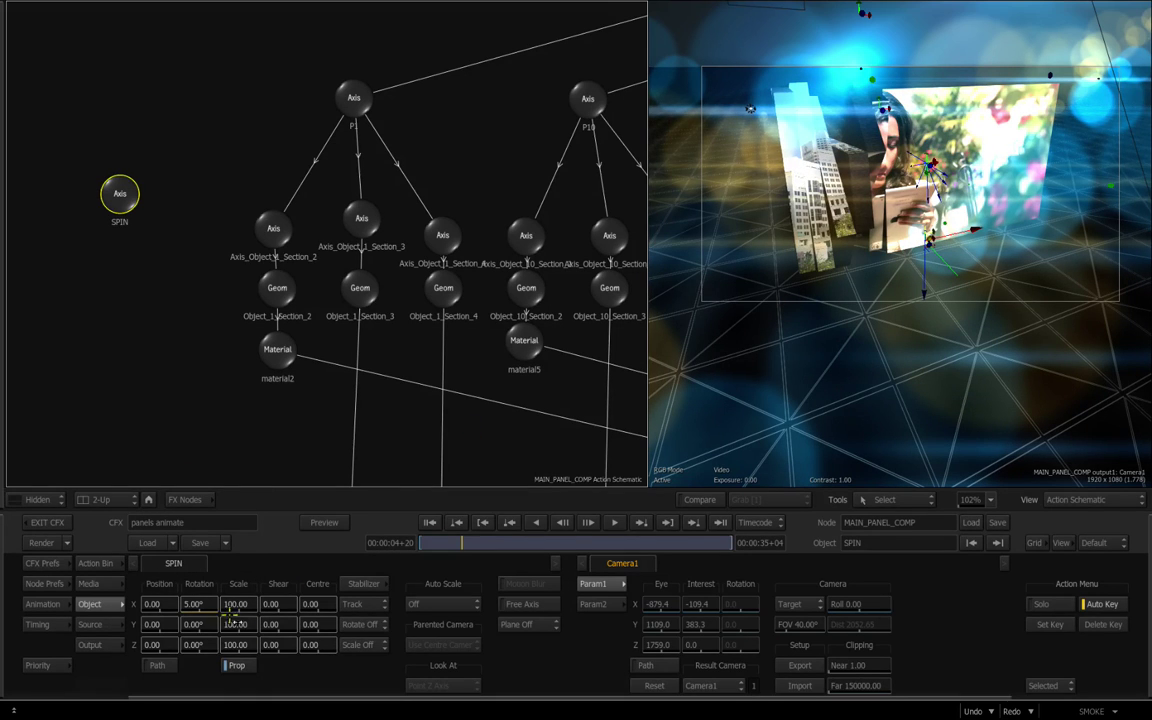
# Try X rotation values of 1° and 8° on the SPIN axis, and restore it to 3°
pyautogui.click(200, 607)
pyautogui.click(161, 557)
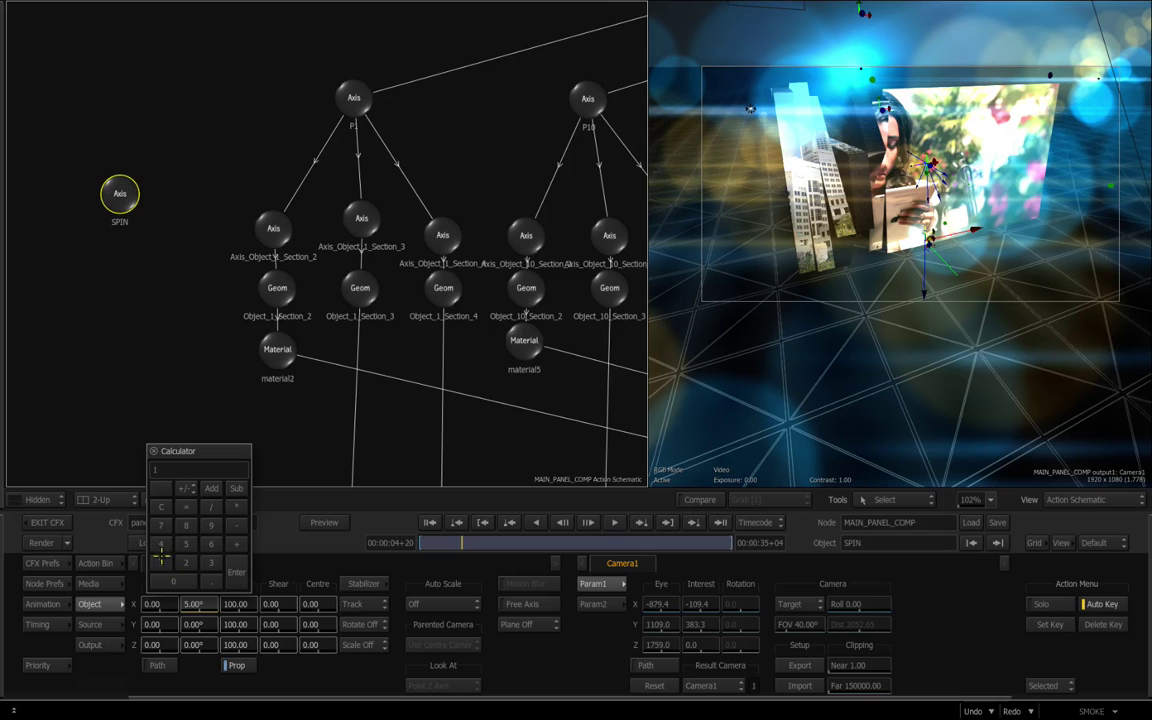
pyautogui.press('Return')
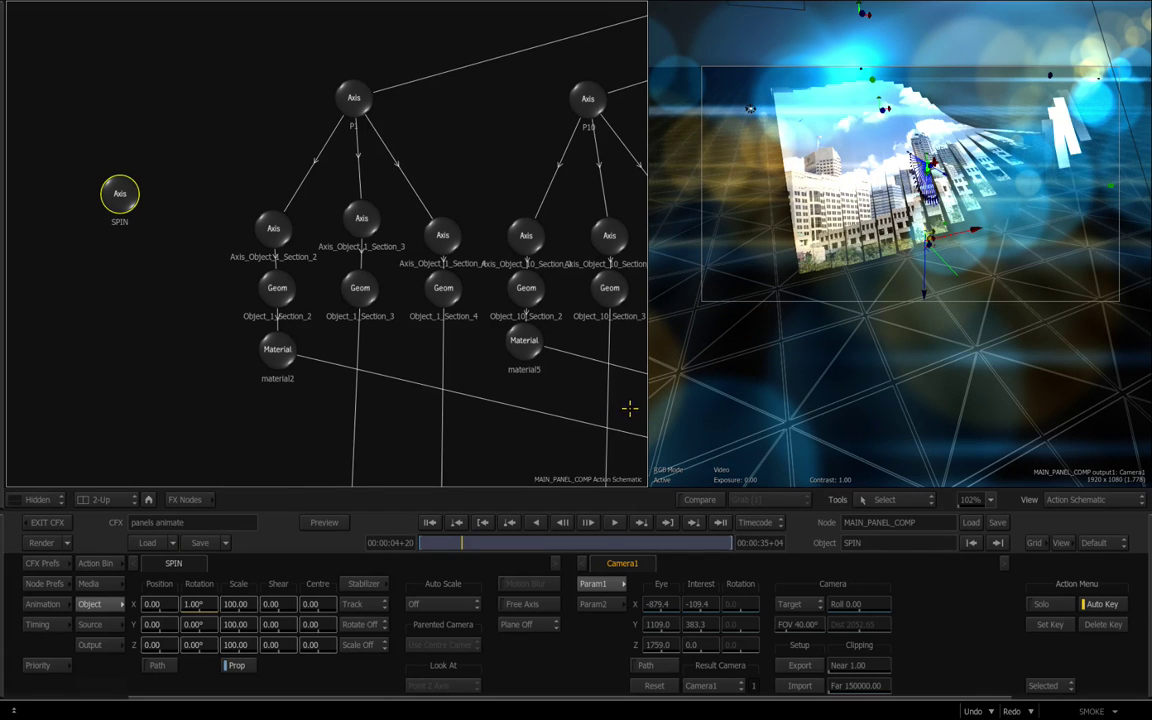
pyautogui.click(200, 604)
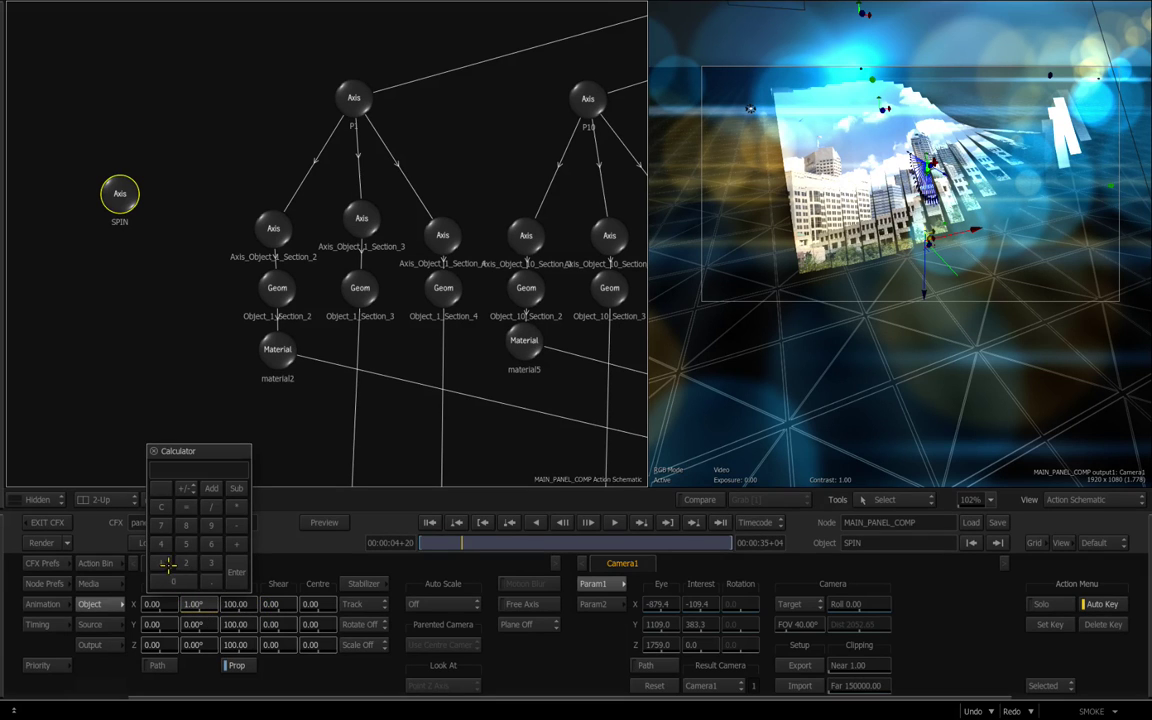
pyautogui.write('8')
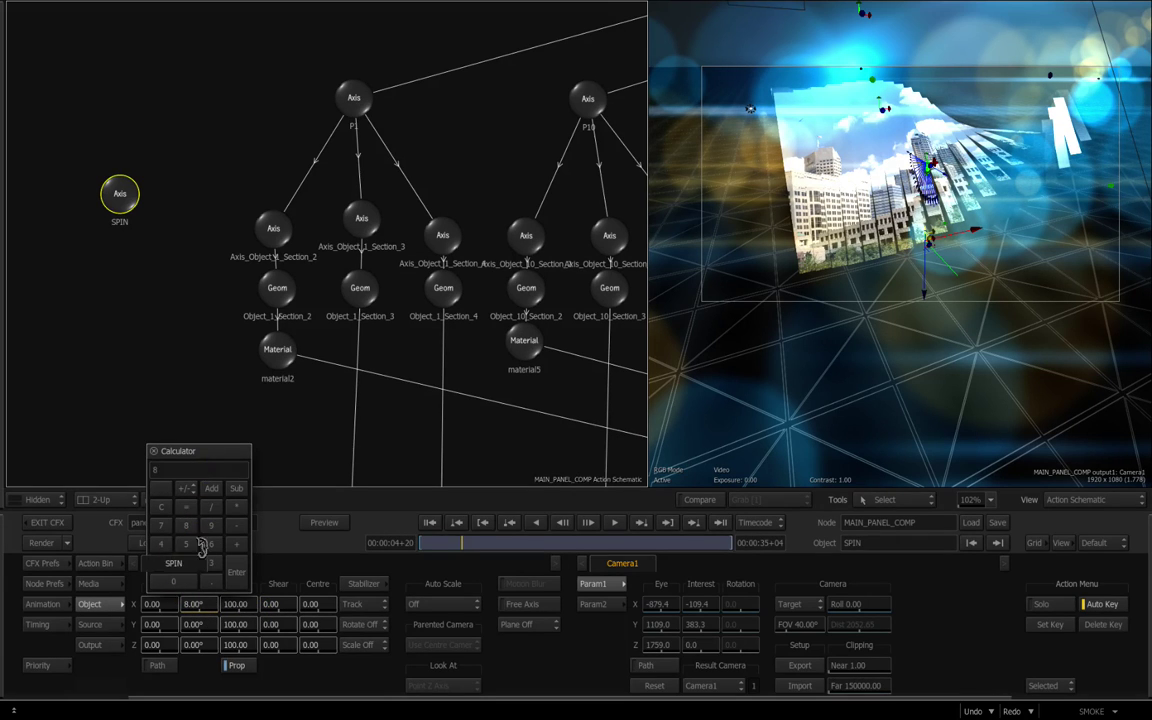
pyautogui.press('Return')
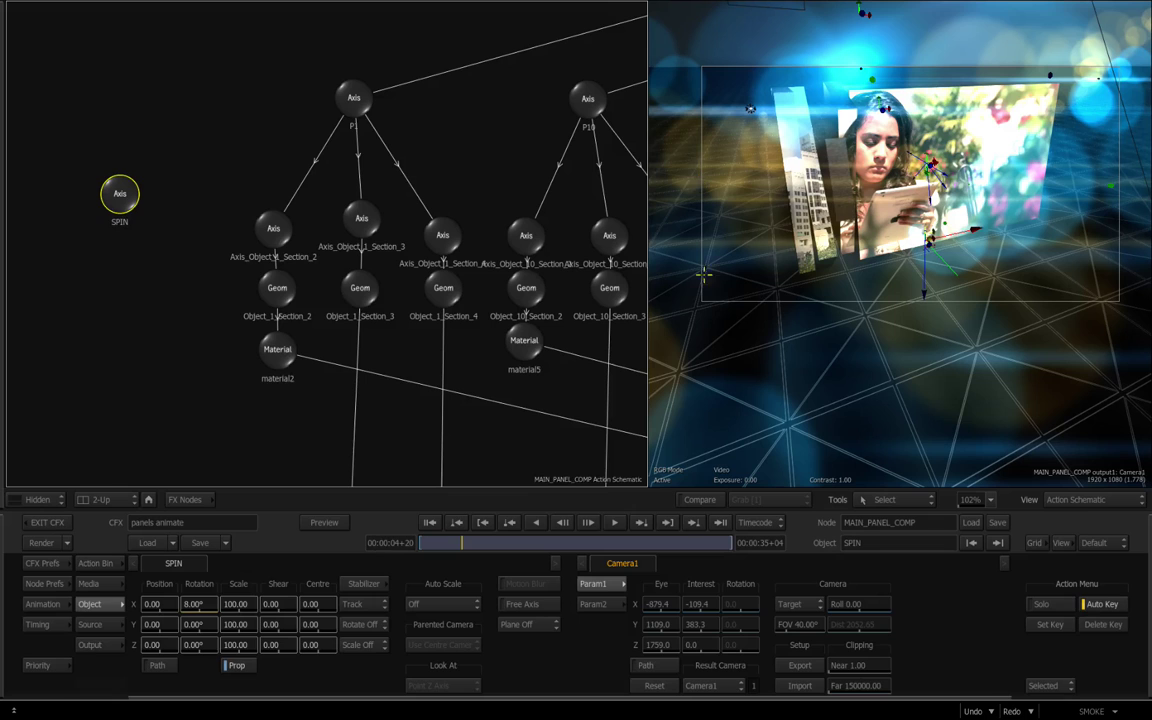
pyautogui.moveTo(697, 322); pyautogui.dragTo(758, 272)
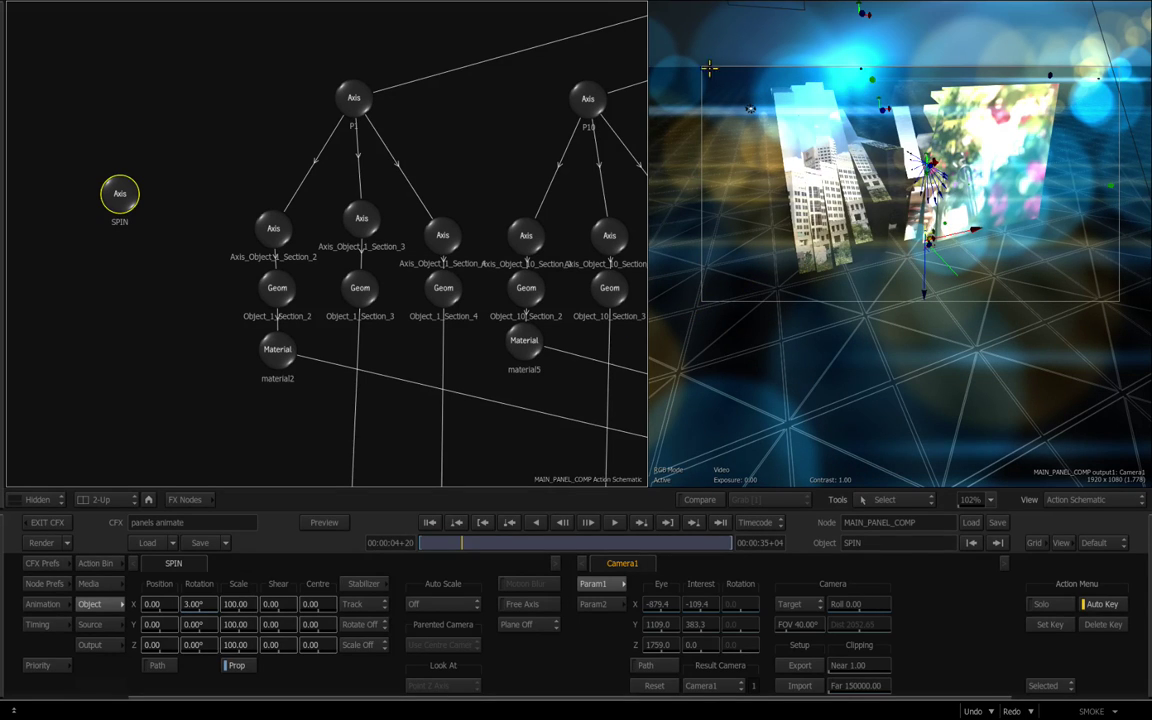
# Return to the ConnectFX schematic and open the settings of the Switcher31 Matchbox node feeding media1
pyautogui.click(215, 389)
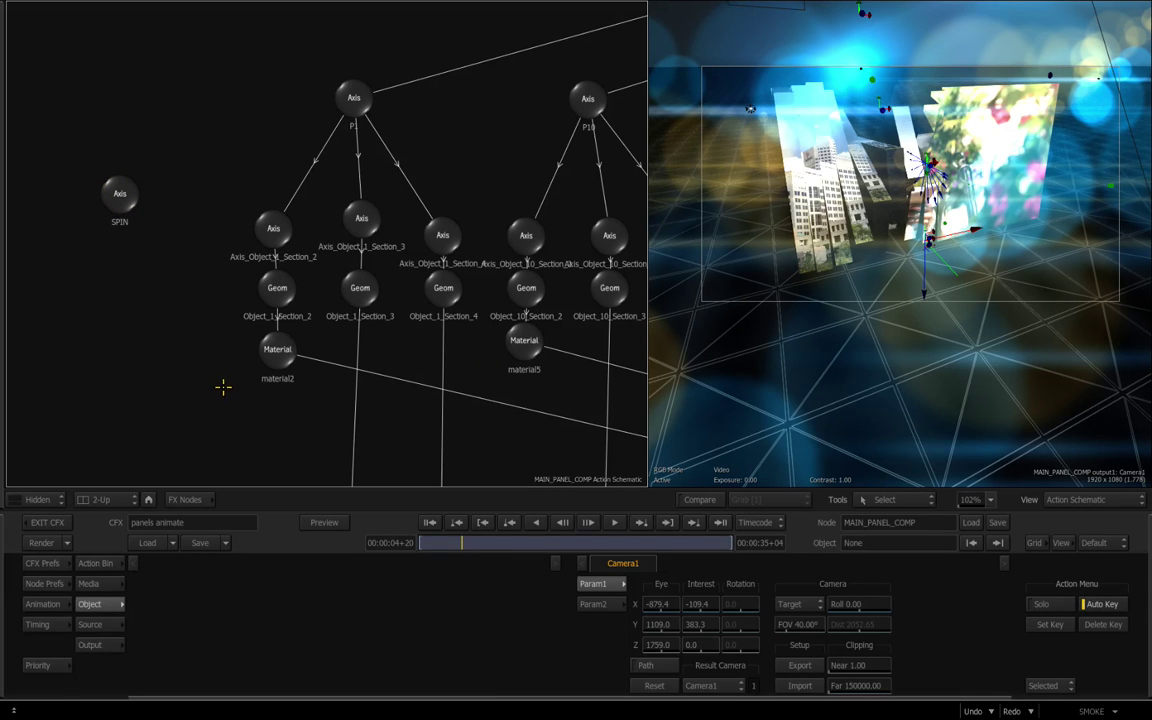
pyautogui.press('Escape')
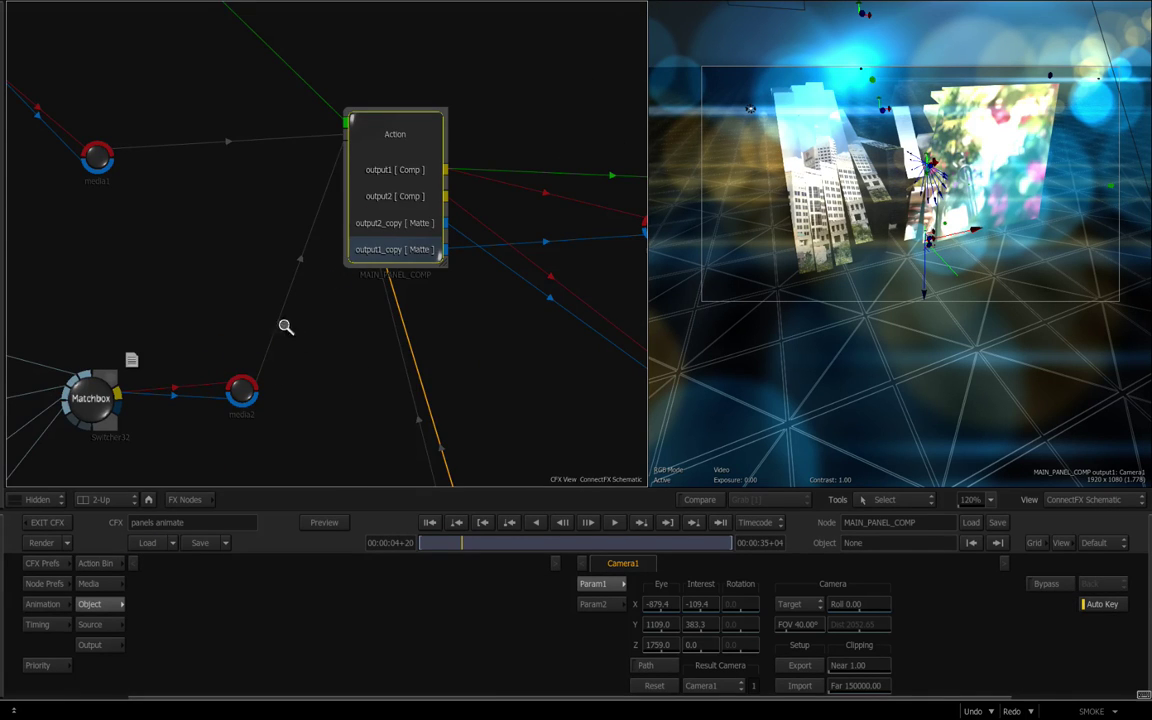
pyautogui.moveTo(142, 265); pyautogui.dragTo(103, 255)
pyautogui.moveTo(171, 247); pyautogui.dragTo(396, 297)
pyautogui.click(337, 191)
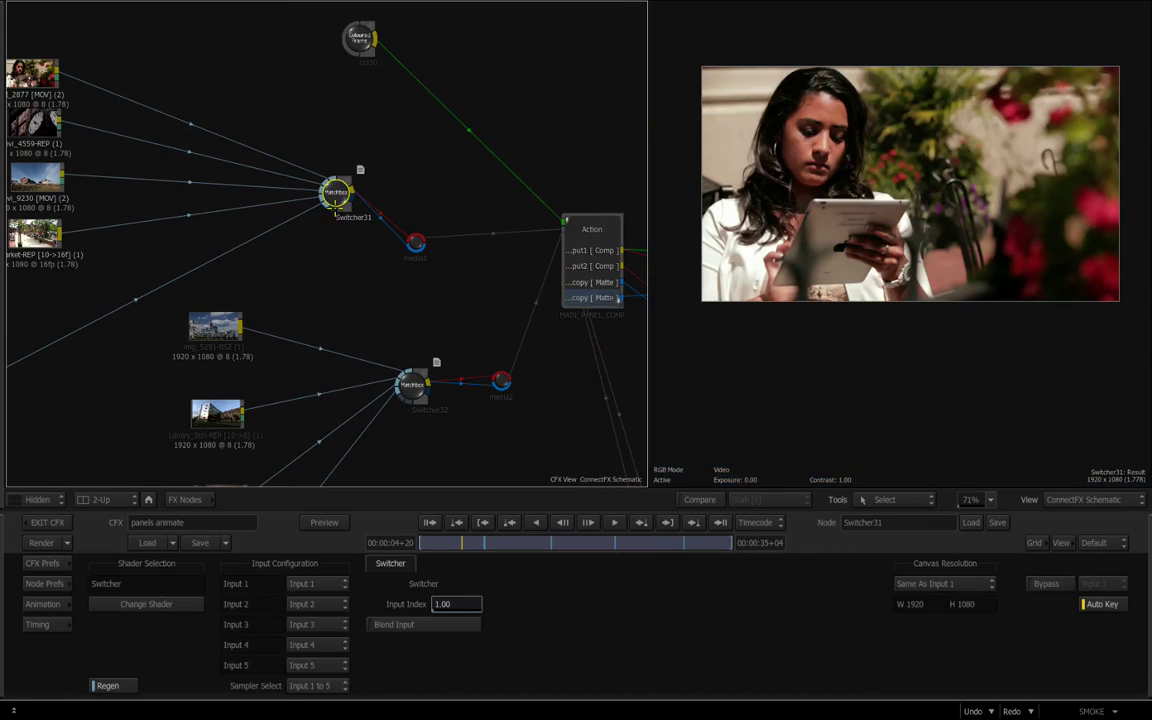
# Check the animation channels for Switcher31 and return to its Switcher shader settings
pyautogui.moveTo(375, 375); pyautogui.dragTo(390, 298)
pyautogui.click(45, 604)
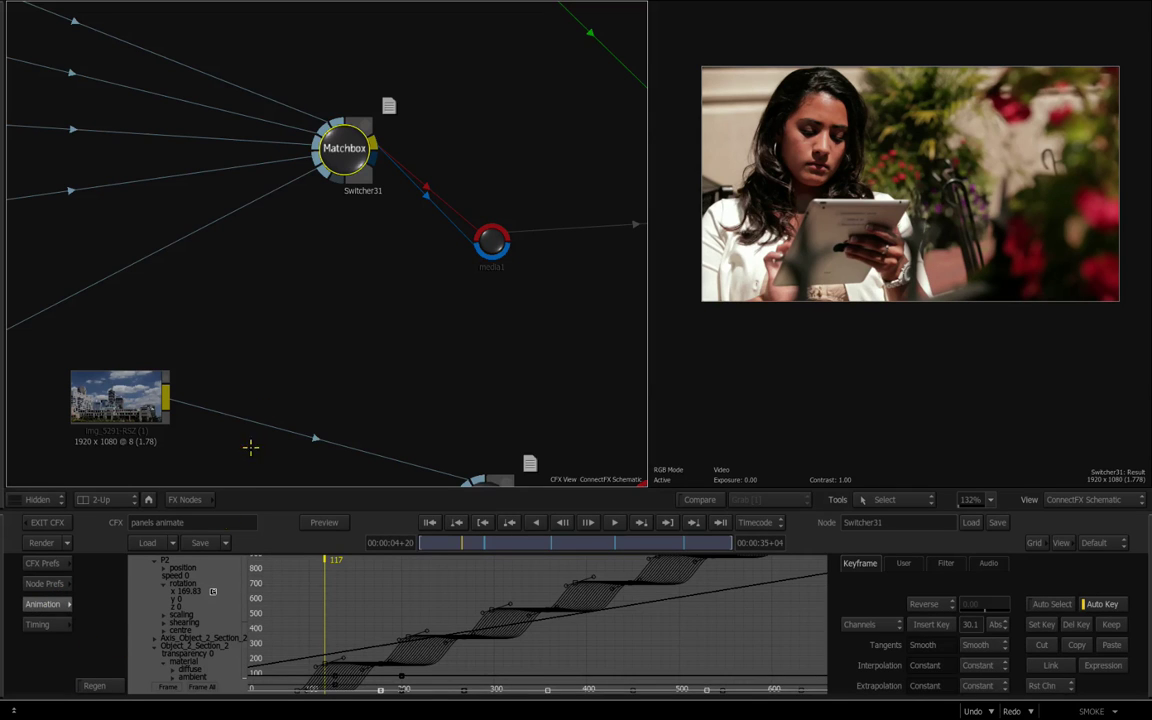
pyautogui.click(336, 158)
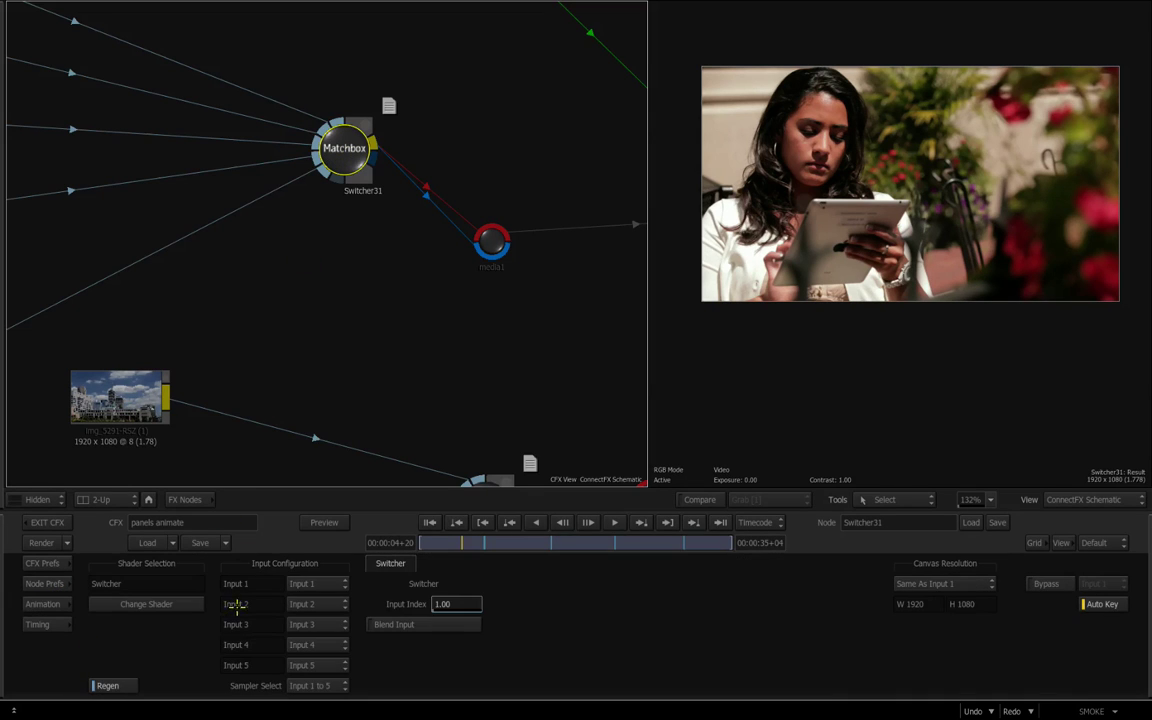
# Frame the Switcher31 Input_Index curve in the animation editor and scrub to frame 508
pyautogui.click(55, 602)
pyautogui.moveTo(242, 634); pyautogui.dragTo(239, 681)
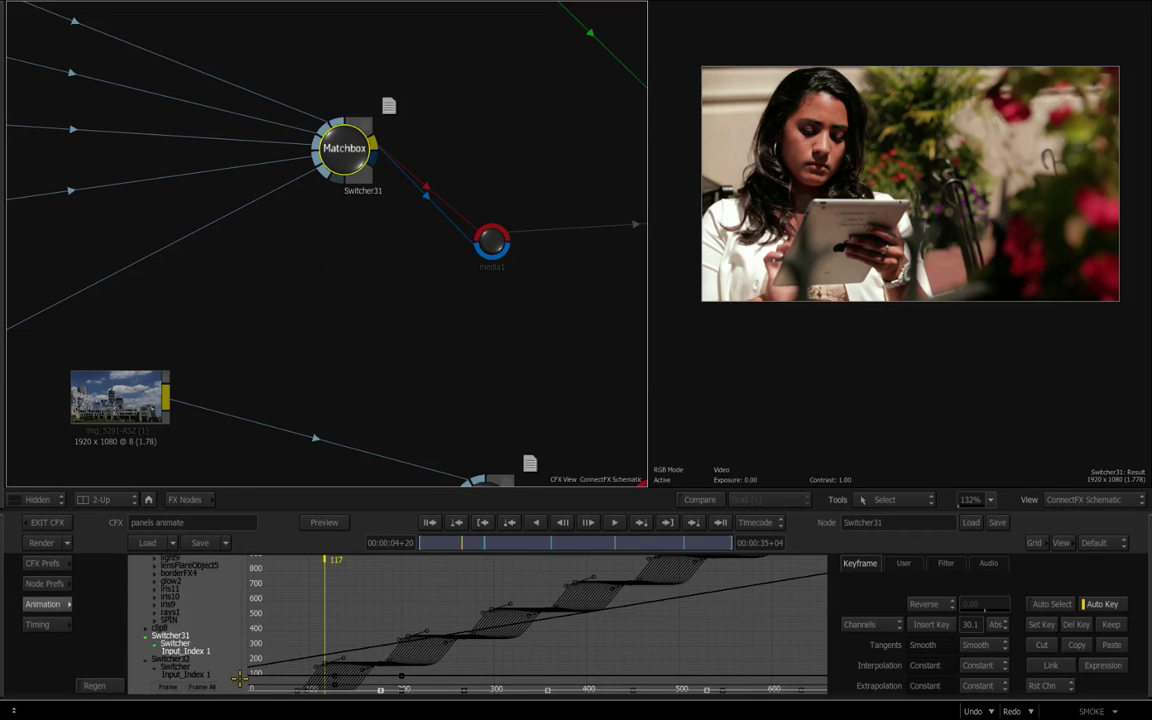
pyautogui.click(167, 687)
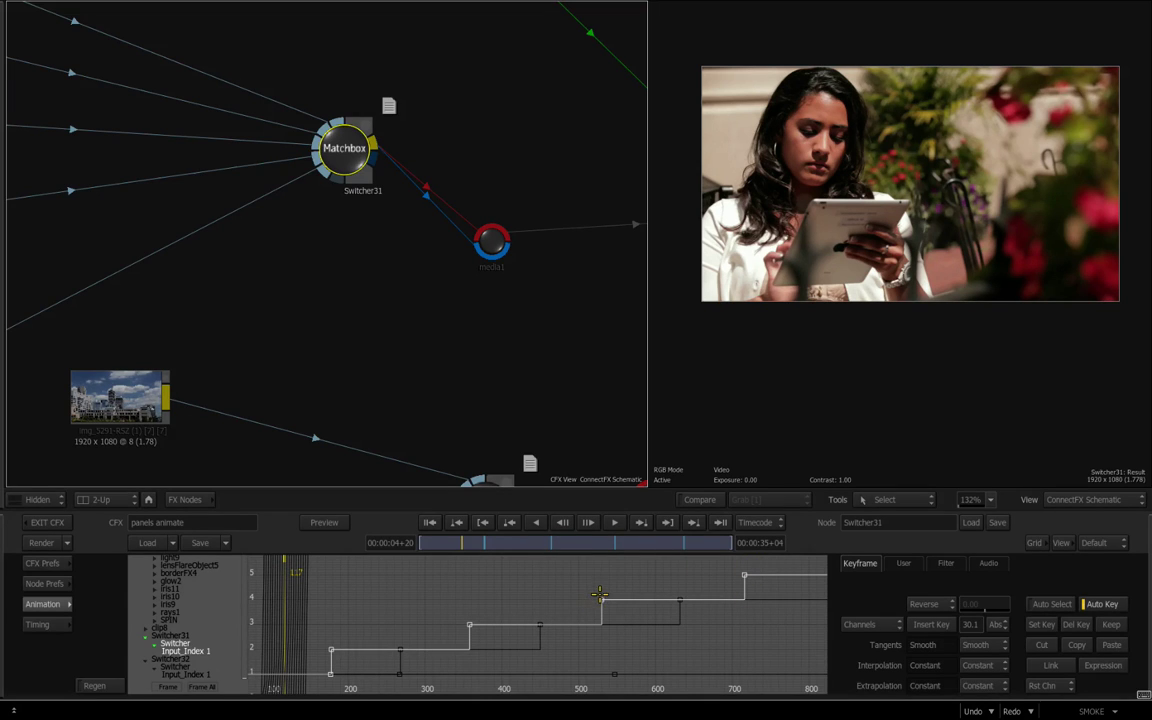
pyautogui.moveTo(458, 542); pyautogui.dragTo(595, 585)
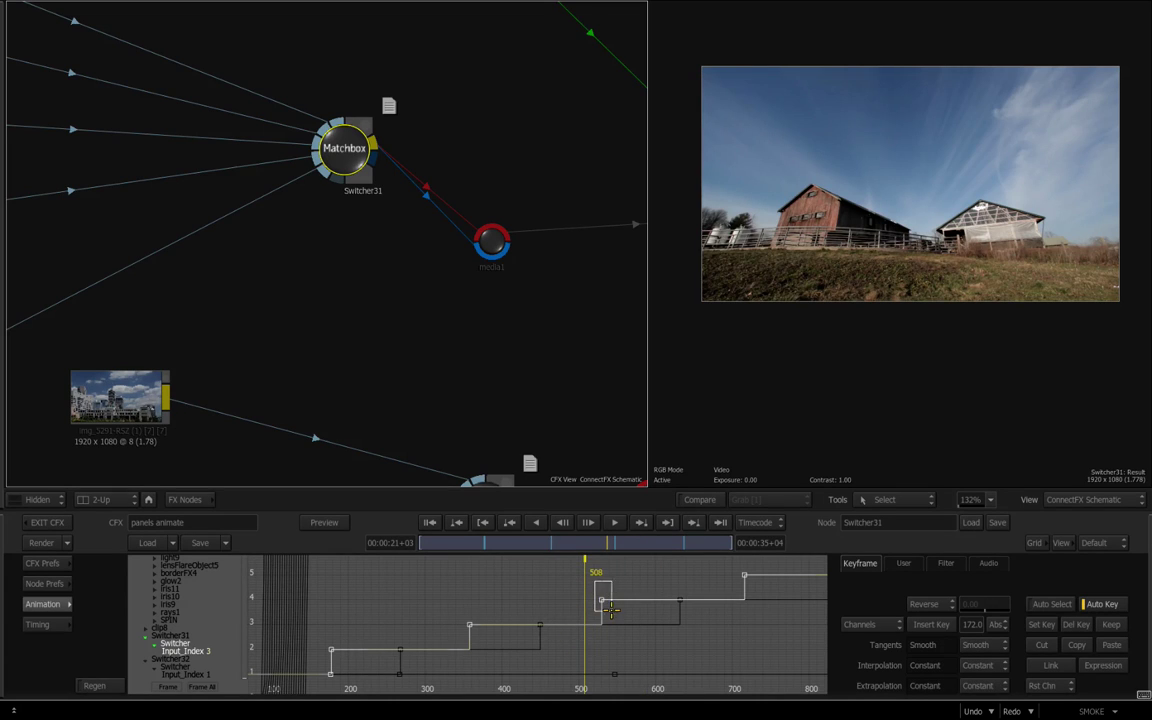
# Try to shift the Switcher31 Input_Index keyframe just after frame 508 with the TranslateX function, and undo the shift
pyautogui.click(601, 600)
pyautogui.click(925, 603)
pyautogui.click(955, 570)
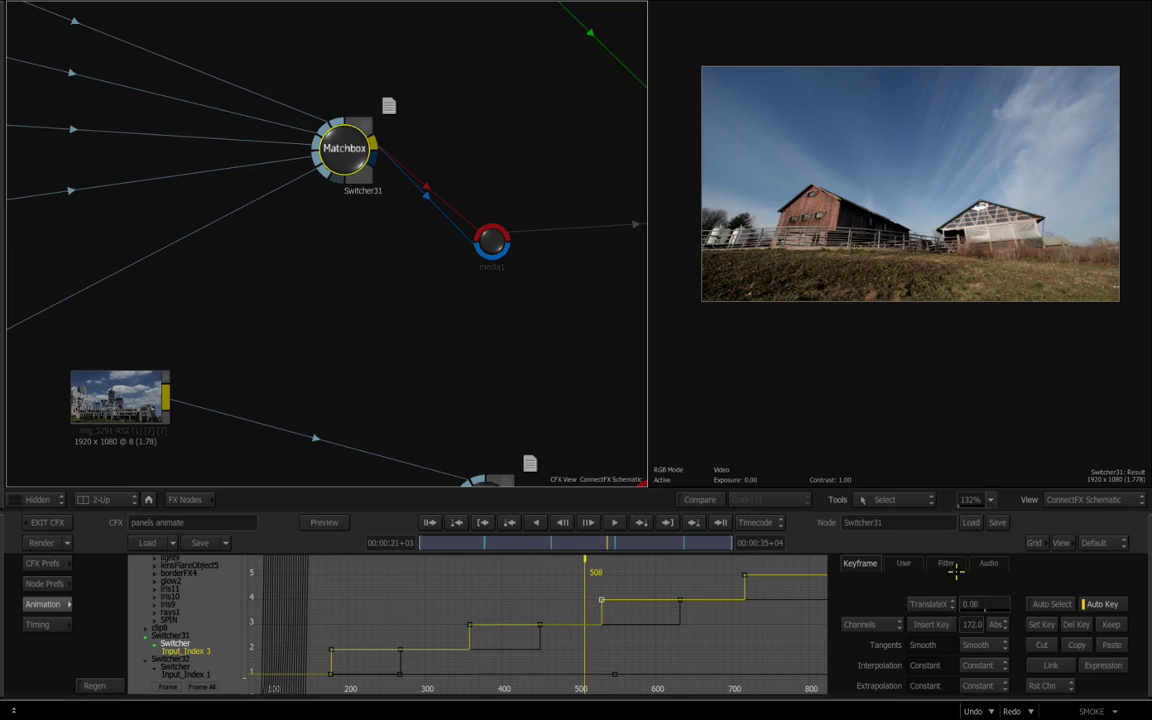
pyautogui.moveTo(983, 605); pyautogui.dragTo(905, 624)
pyautogui.click(973, 711)
# Select the MAIN_PANEL_COMP Action node that receives the switcher media and open its Action schematic
pyautogui.moveTo(397, 297); pyautogui.dragTo(378, 332)
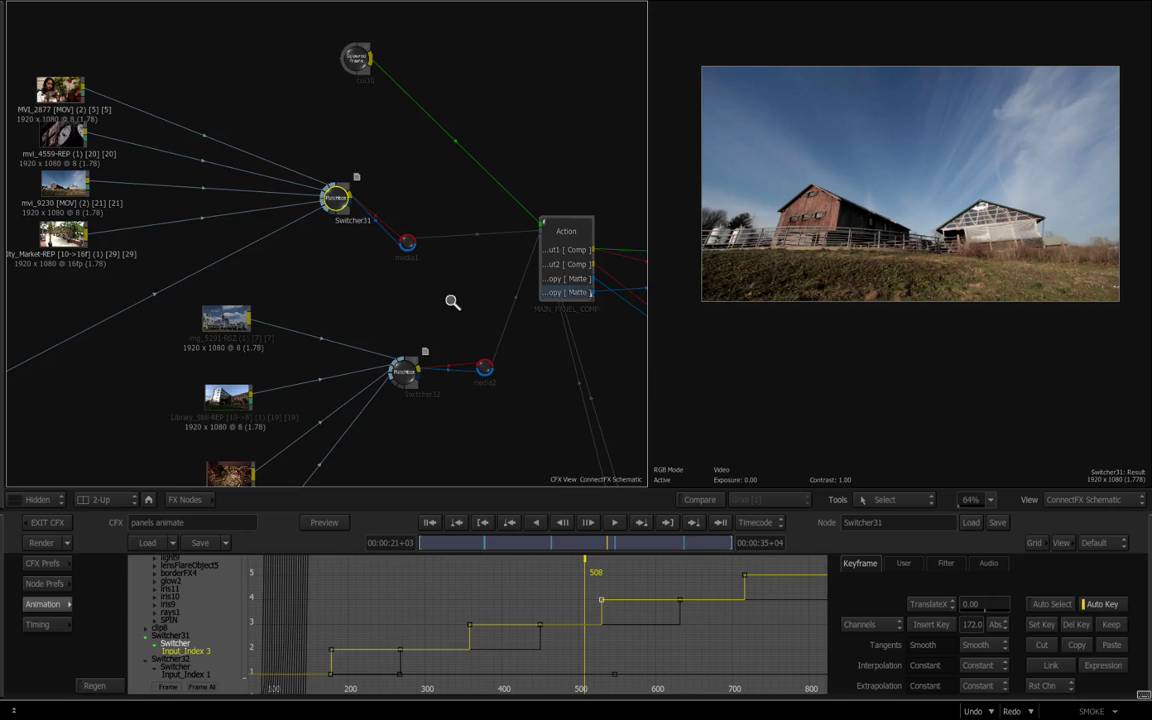
pyautogui.moveTo(452, 301); pyautogui.dragTo(476, 300)
pyautogui.moveTo(476, 300); pyautogui.dragTo(90, 288)
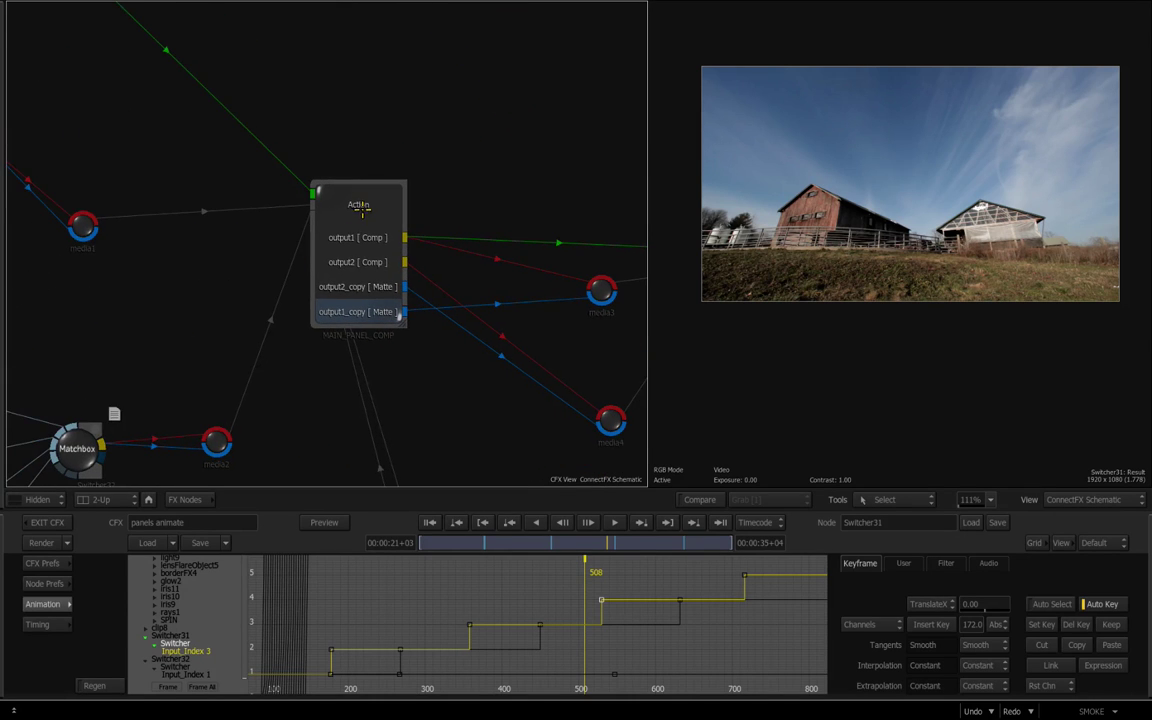
pyautogui.click(361, 219)
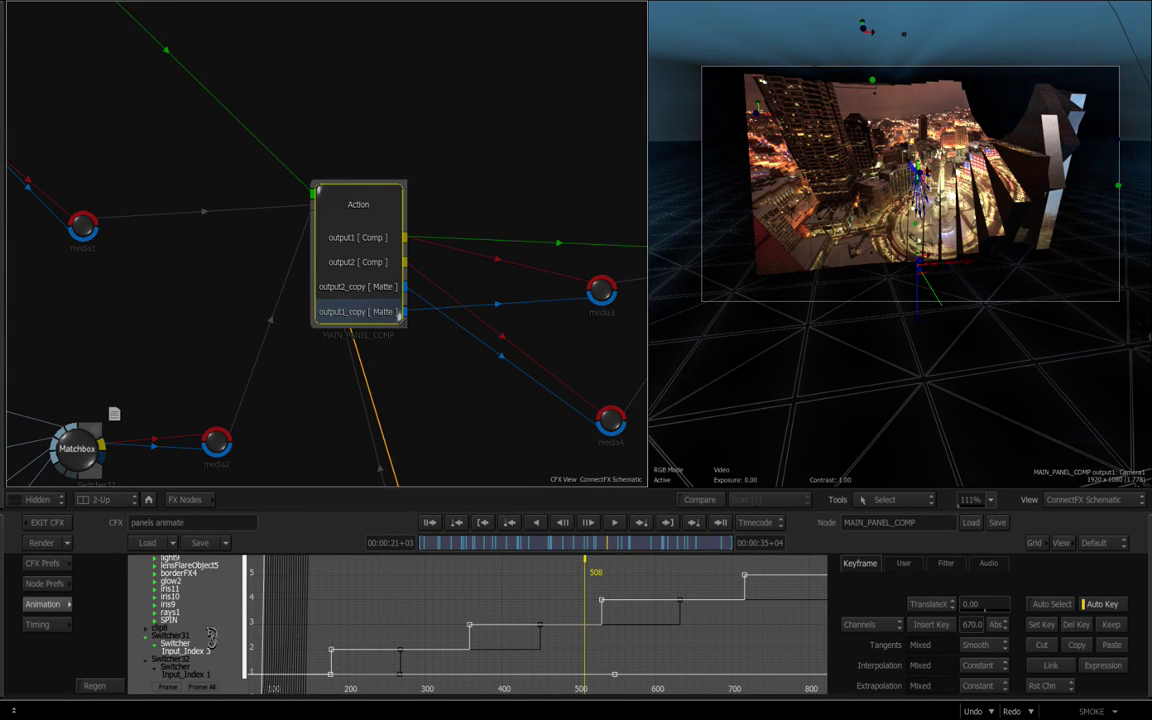
pyautogui.doubleClick(322, 262)
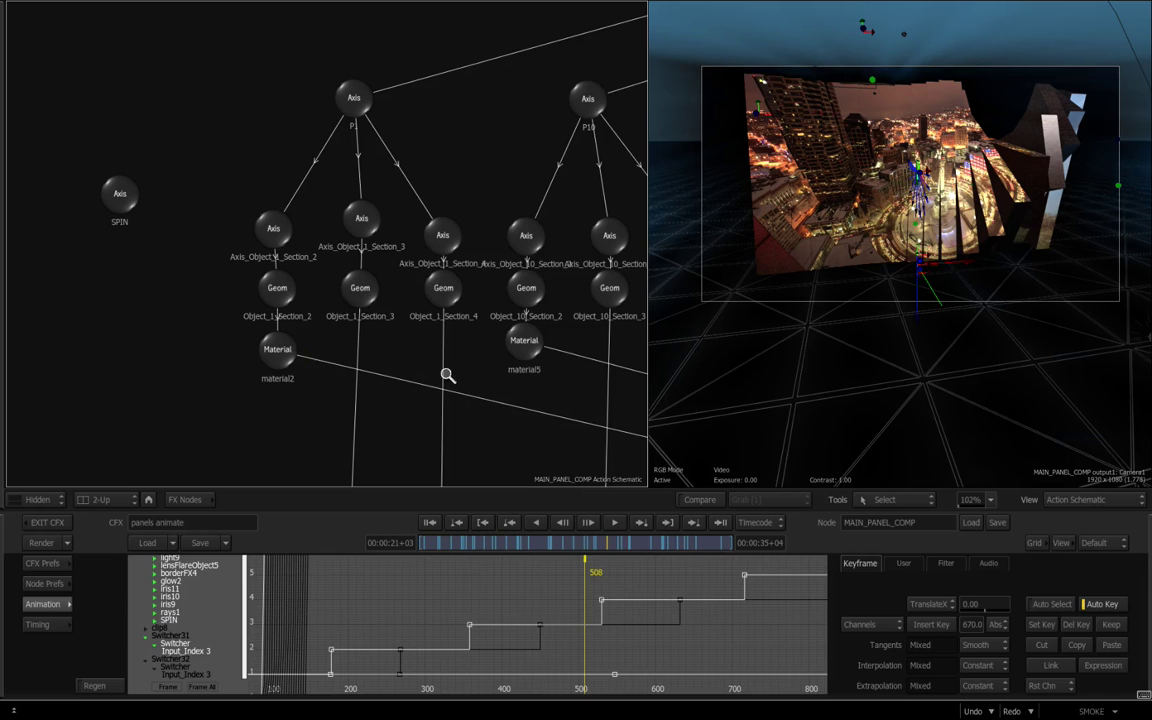
# Examine the panel hierarchy in the Action schematic, select the P1 axis and frame its animation curve
pyautogui.scroll(-6, 445, 375)
pyautogui.moveTo(345, 367); pyautogui.dragTo(132, 315)
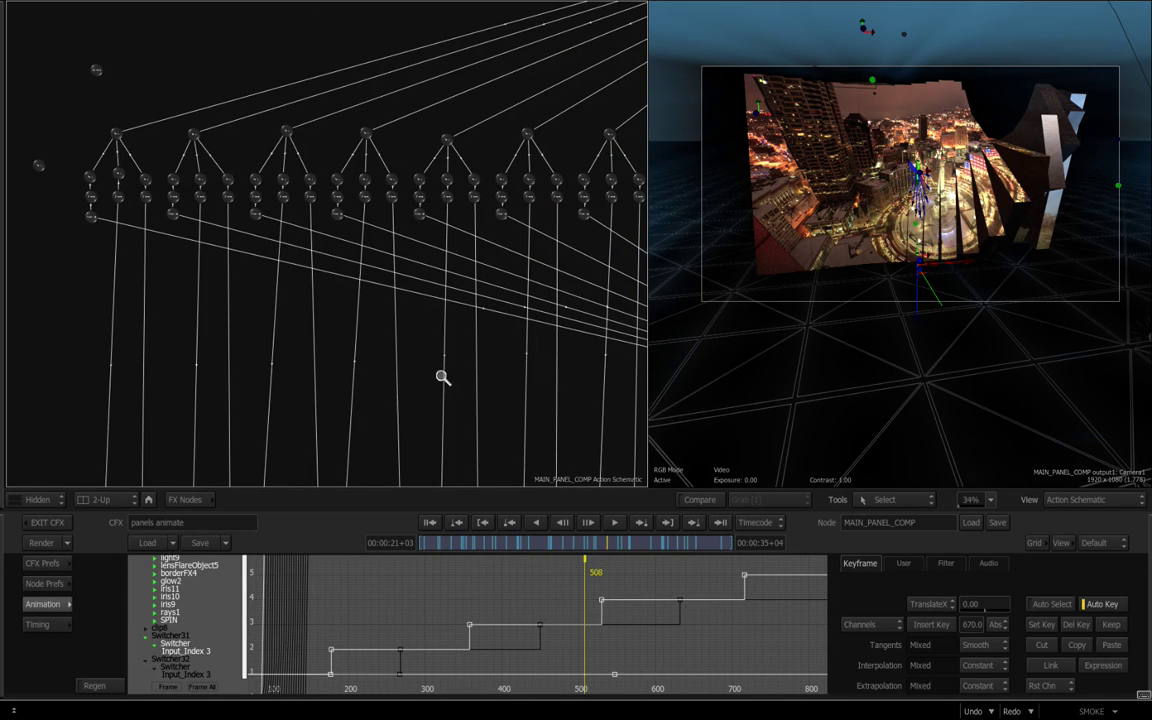
pyautogui.scroll(-4, 442, 378)
pyautogui.moveTo(463, 381); pyautogui.dragTo(222, 146)
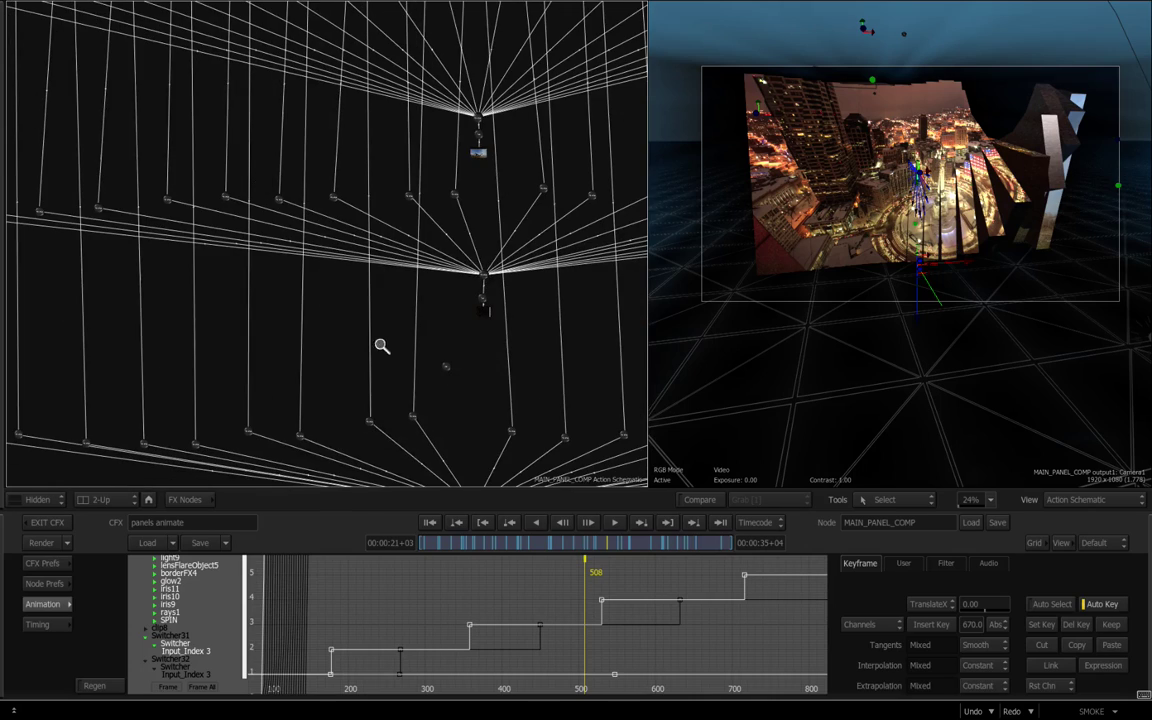
pyautogui.moveTo(218, 196); pyautogui.dragTo(276, 311)
pyautogui.moveTo(209, 326); pyautogui.dragTo(400, 345)
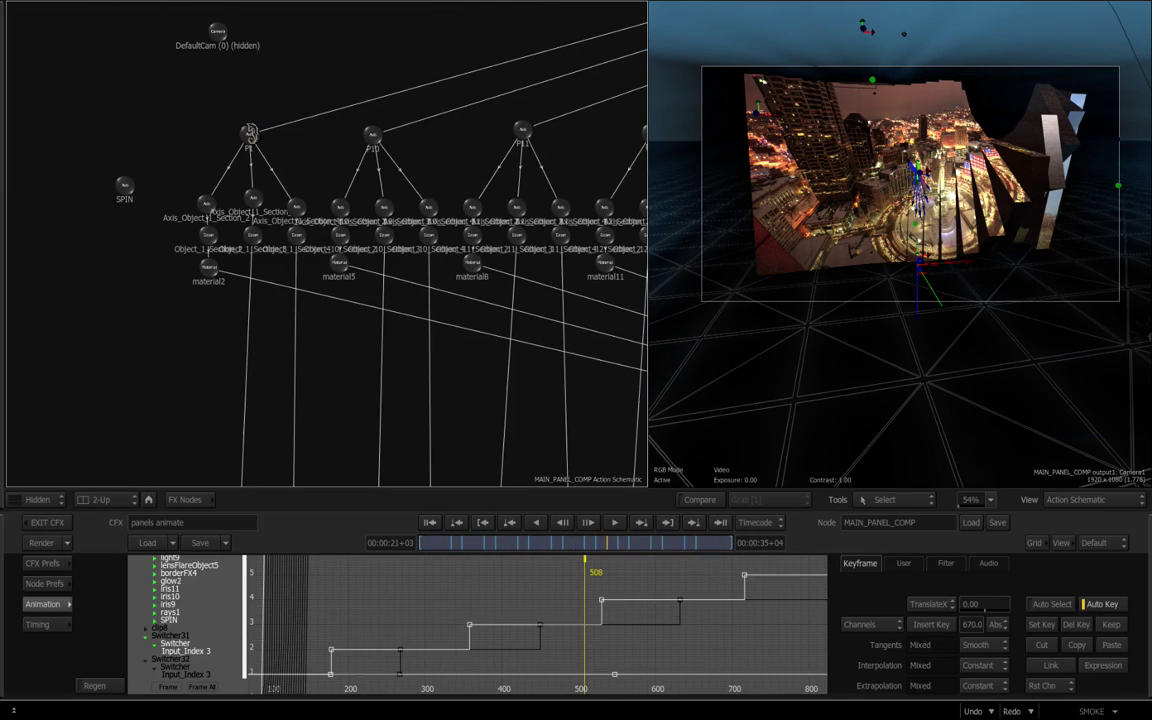
pyautogui.click(247, 134)
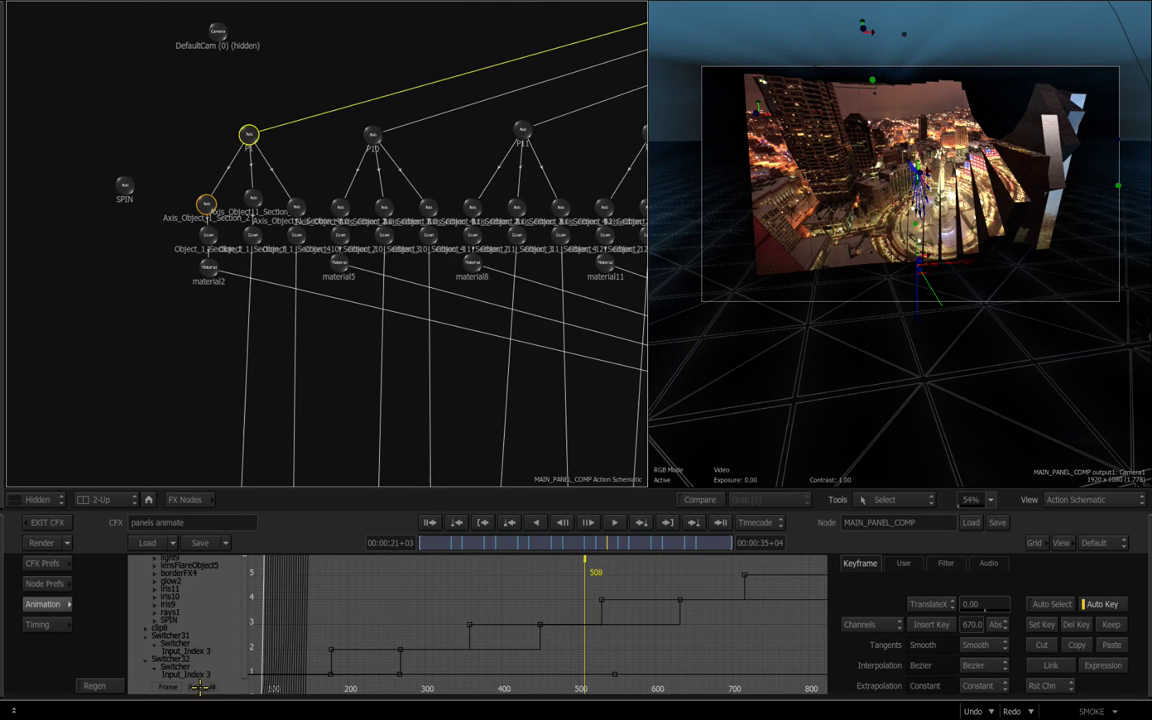
pyautogui.click(170, 686)
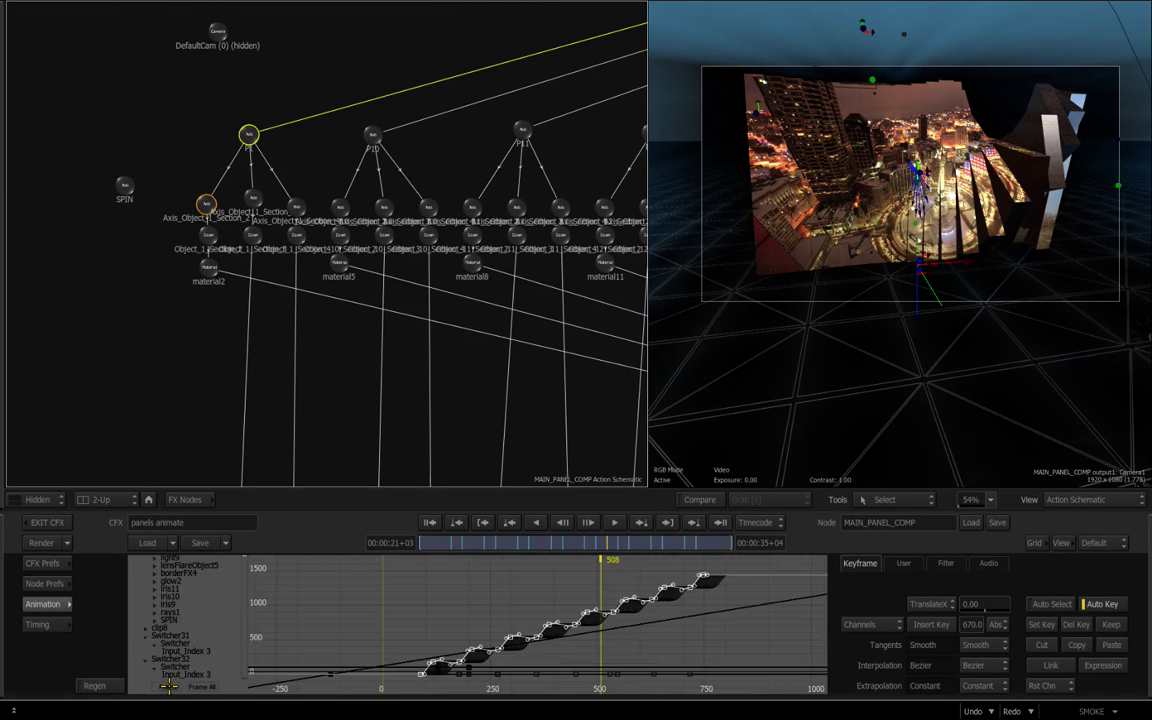
pyautogui.click(186, 688)
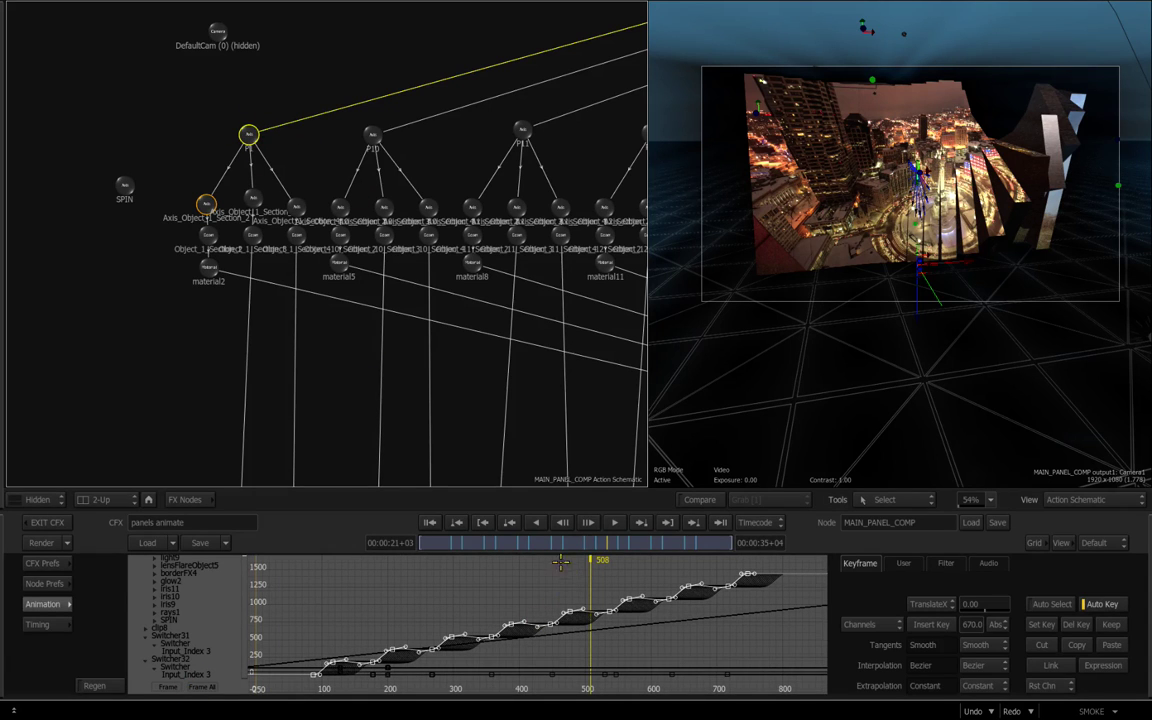
# Try removing the P1 axis's later animation keyframes with the Delete tool, undo the deletion and leave the animation editor
pyautogui.moveTo(548, 560); pyautogui.dragTo(764, 672)
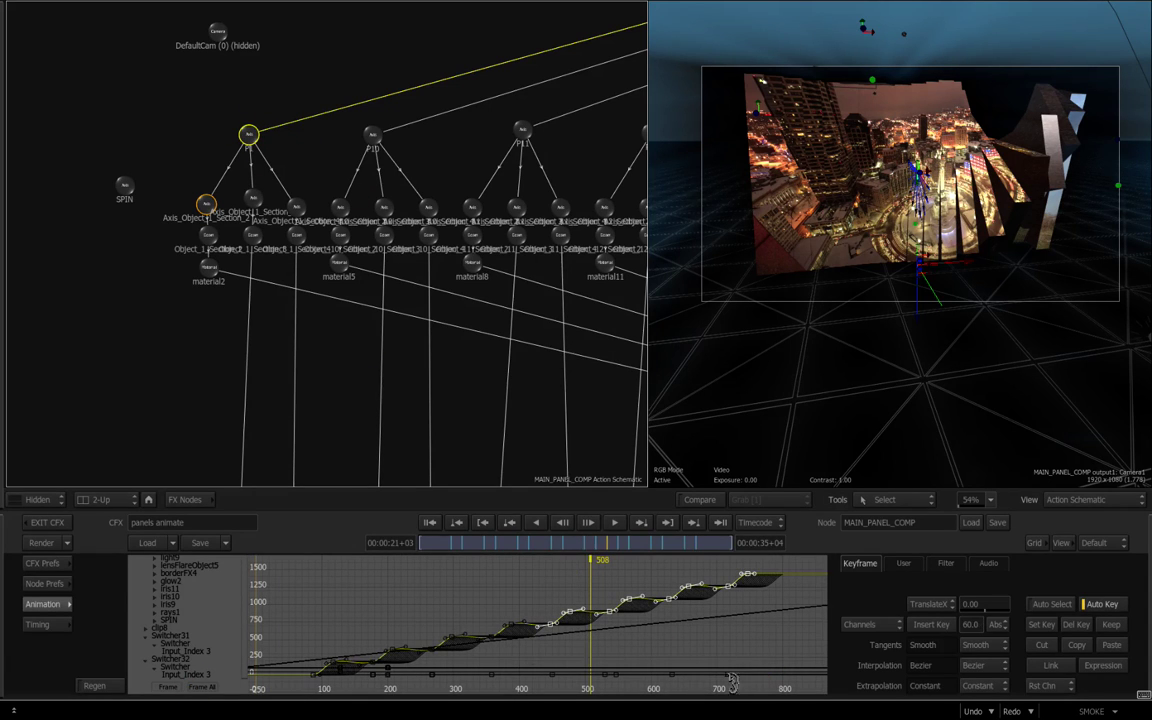
pyautogui.click(906, 498)
pyautogui.click(904, 479)
pyautogui.moveTo(556, 560)
pyautogui.mouseDown()
pyautogui.moveTo(656, 617)
pyautogui.moveTo(784, 648)
pyautogui.moveTo(784, 632)
pyautogui.mouseUp()
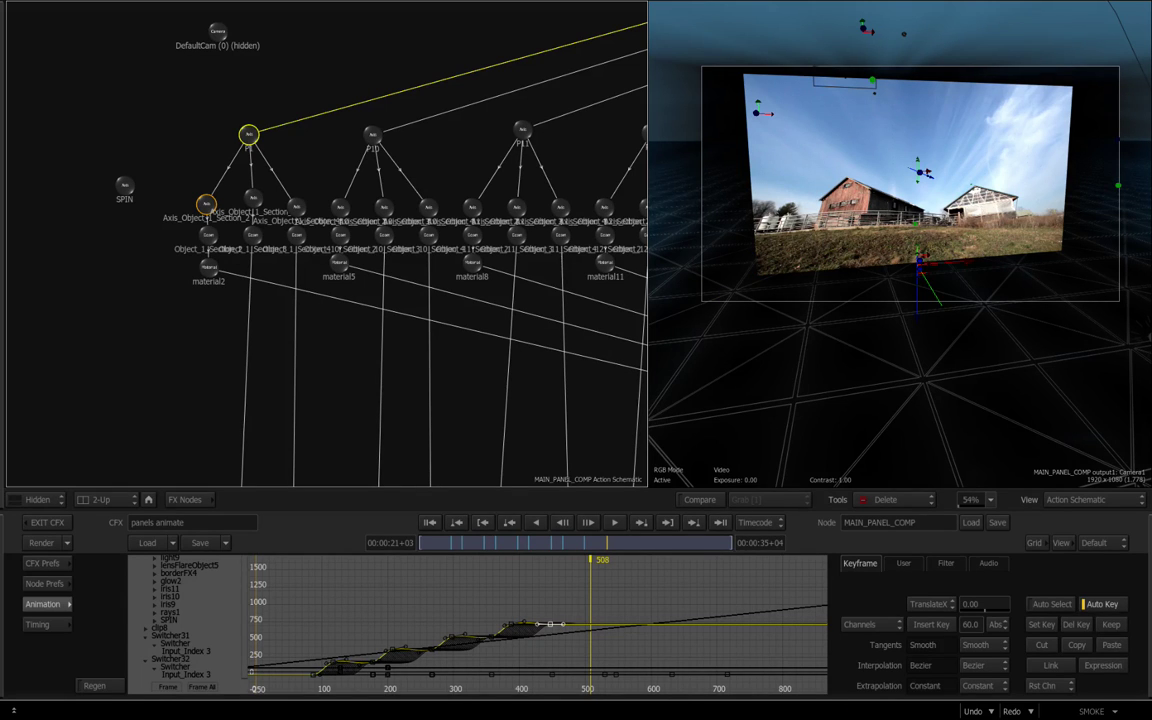
pyautogui.click(973, 710)
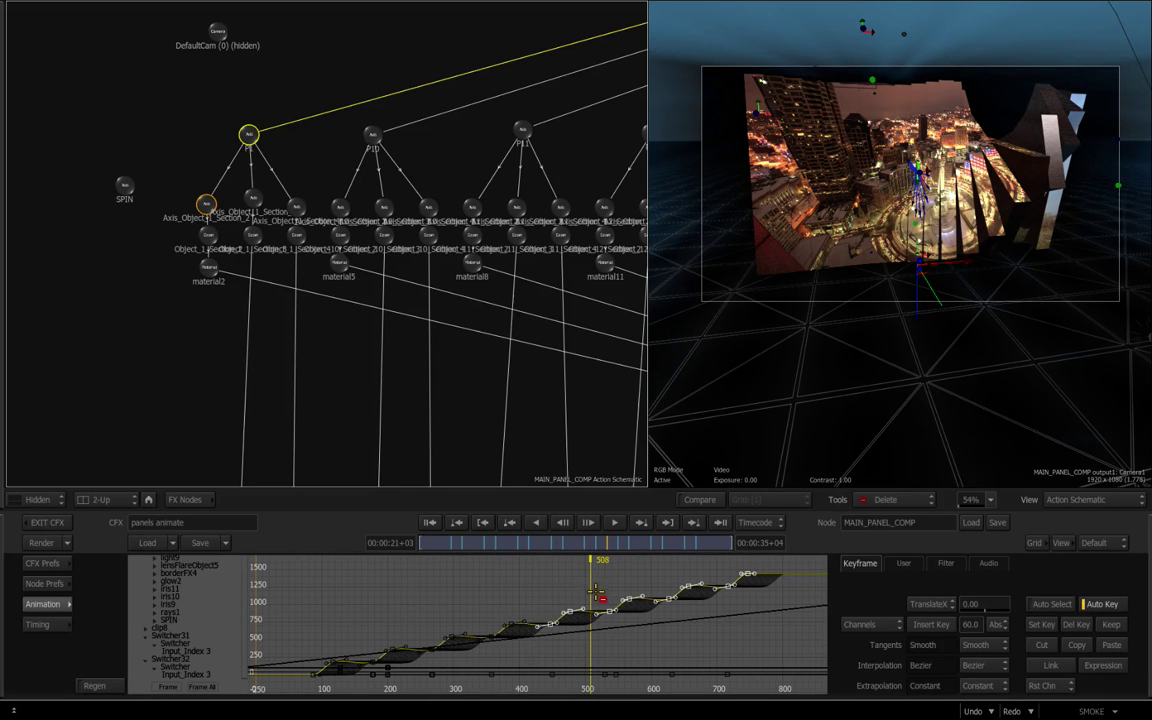
pyautogui.press('Escape')
# Review the camera rig and the P1 panel axis in the Action schematic, and select the SPIN axis
pyautogui.moveTo(530, 345); pyautogui.dragTo(530, 177)
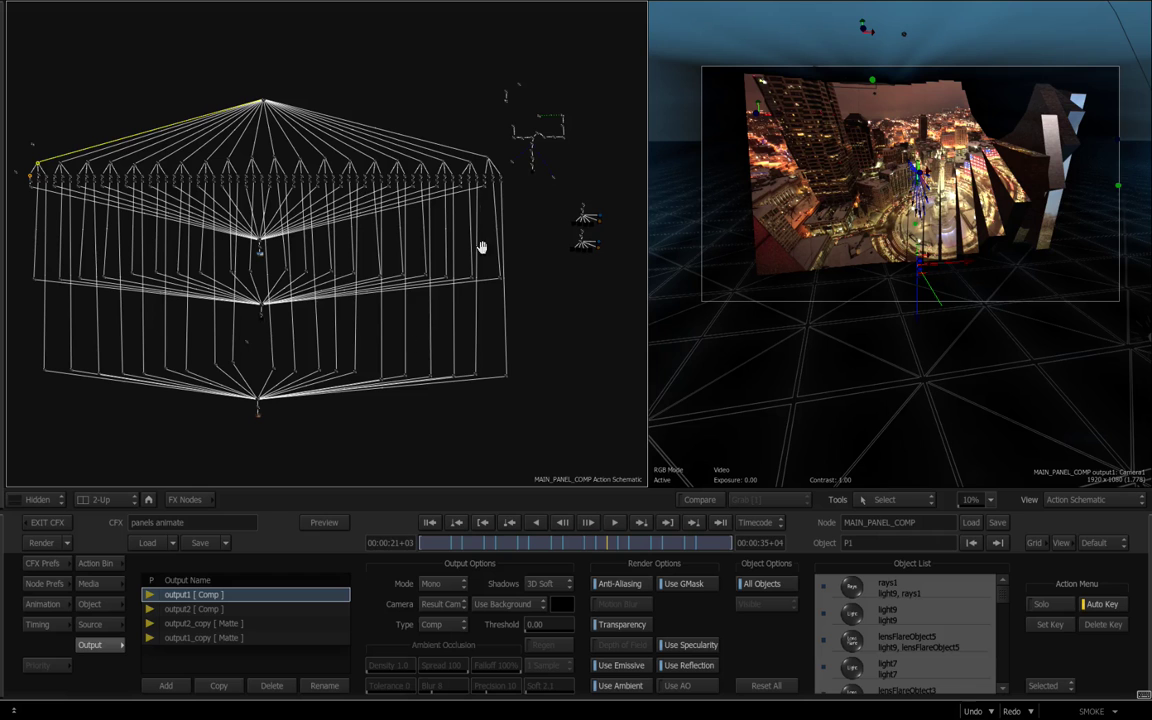
pyautogui.moveTo(531, 217); pyautogui.dragTo(463, 221)
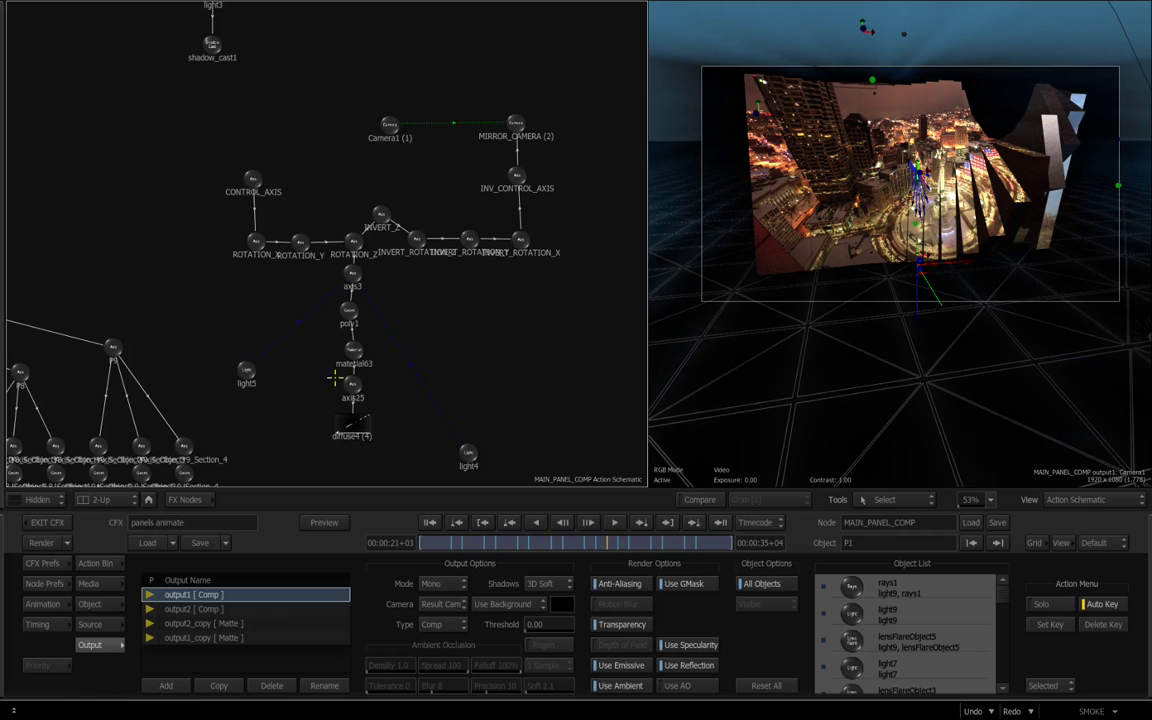
pyautogui.moveTo(545, 368); pyautogui.dragTo(357, 308)
pyautogui.moveTo(409, 306); pyautogui.dragTo(297, 60)
pyautogui.moveTo(429, 229); pyautogui.dragTo(131, 315)
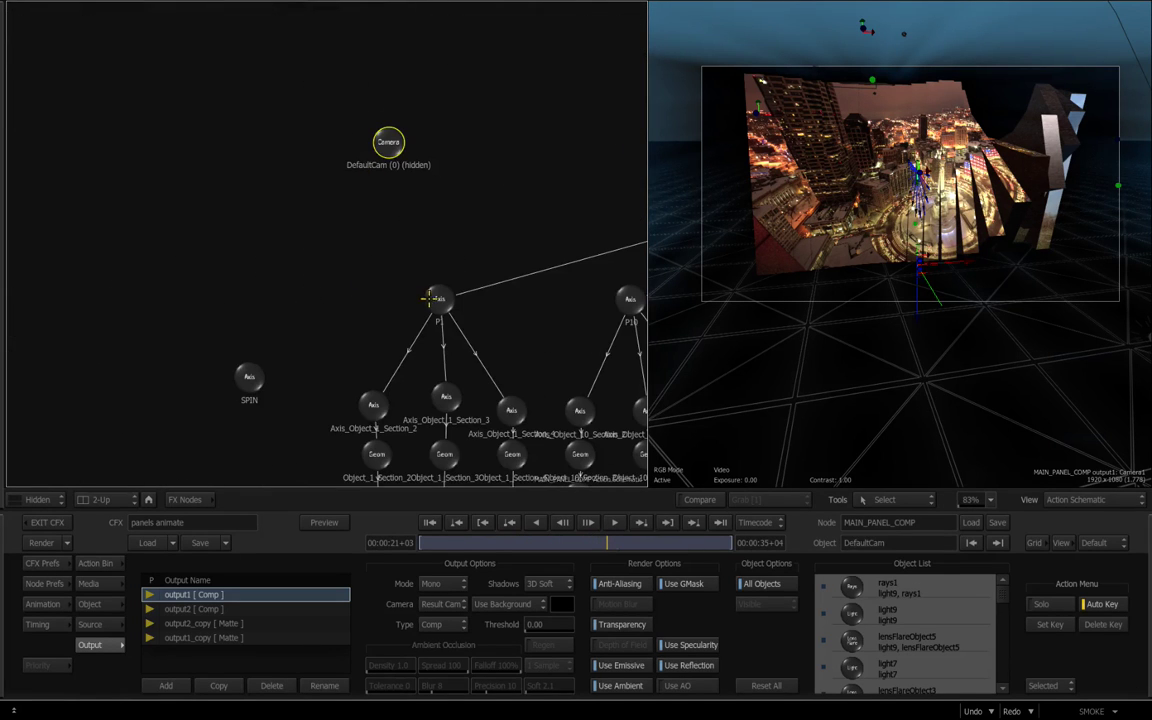
pyautogui.moveTo(439, 301); pyautogui.dragTo(434, 296)
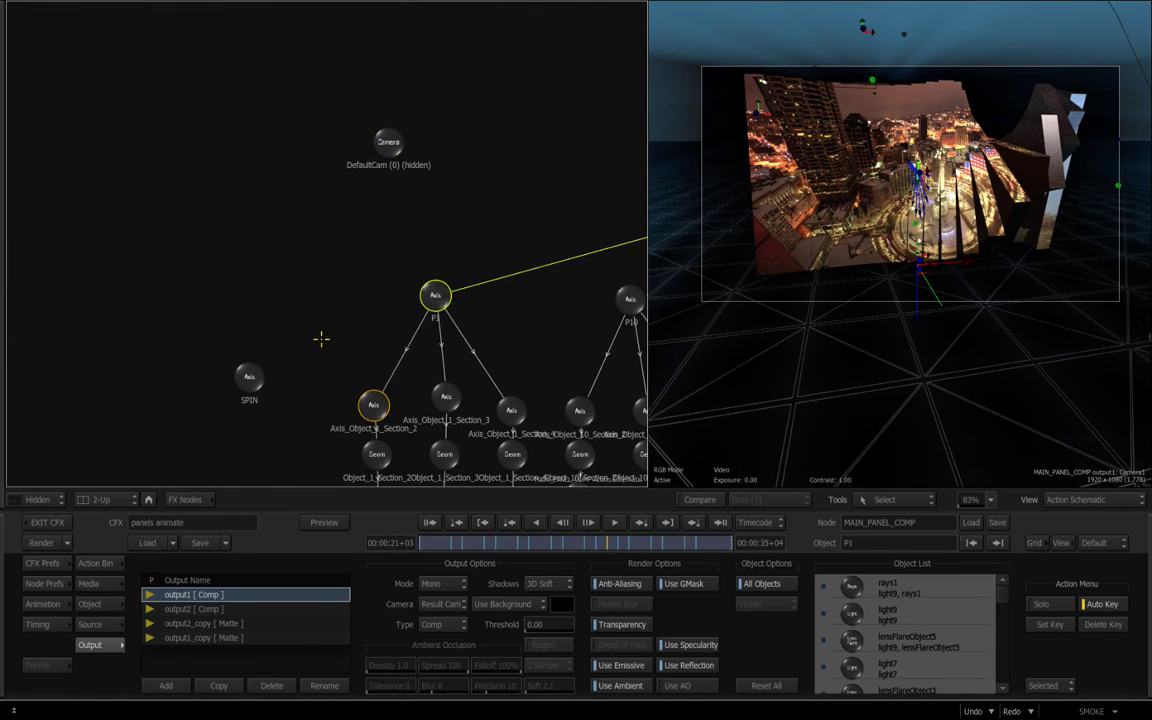
pyautogui.moveTo(312, 286); pyautogui.dragTo(298, 213)
pyautogui.click(285, 202)
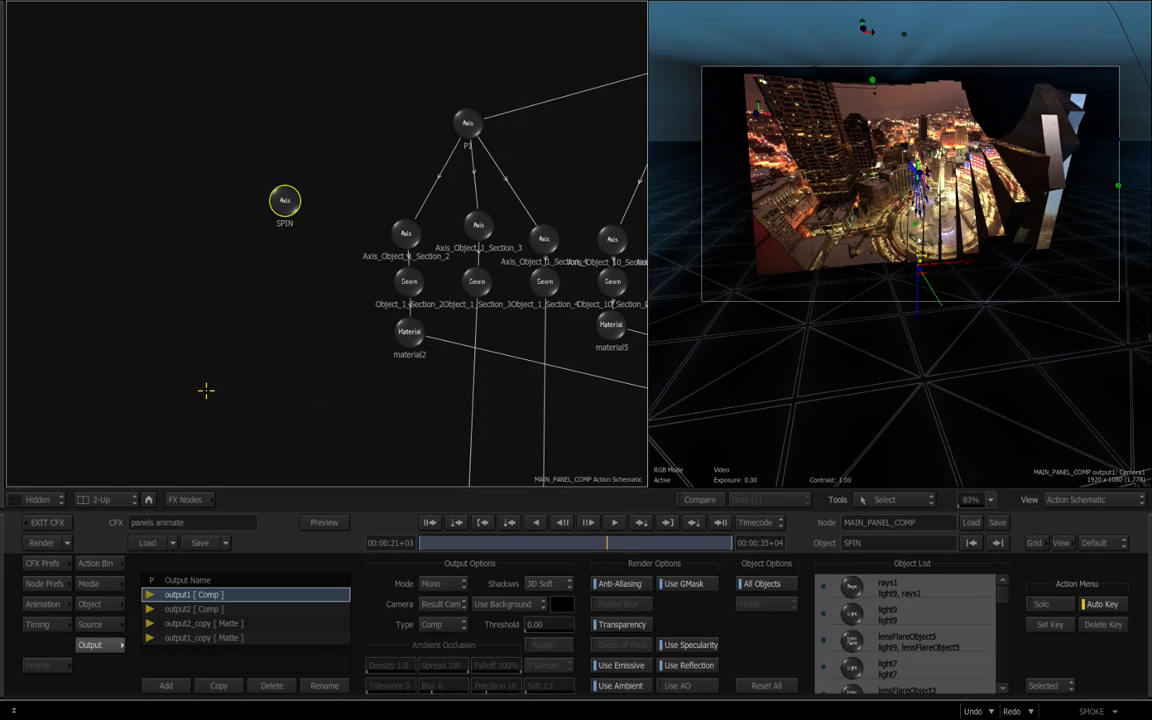
# Return to the ConnectFX schematic and examine the source clips that feed the Switcher31 node
pyautogui.press('Escape')
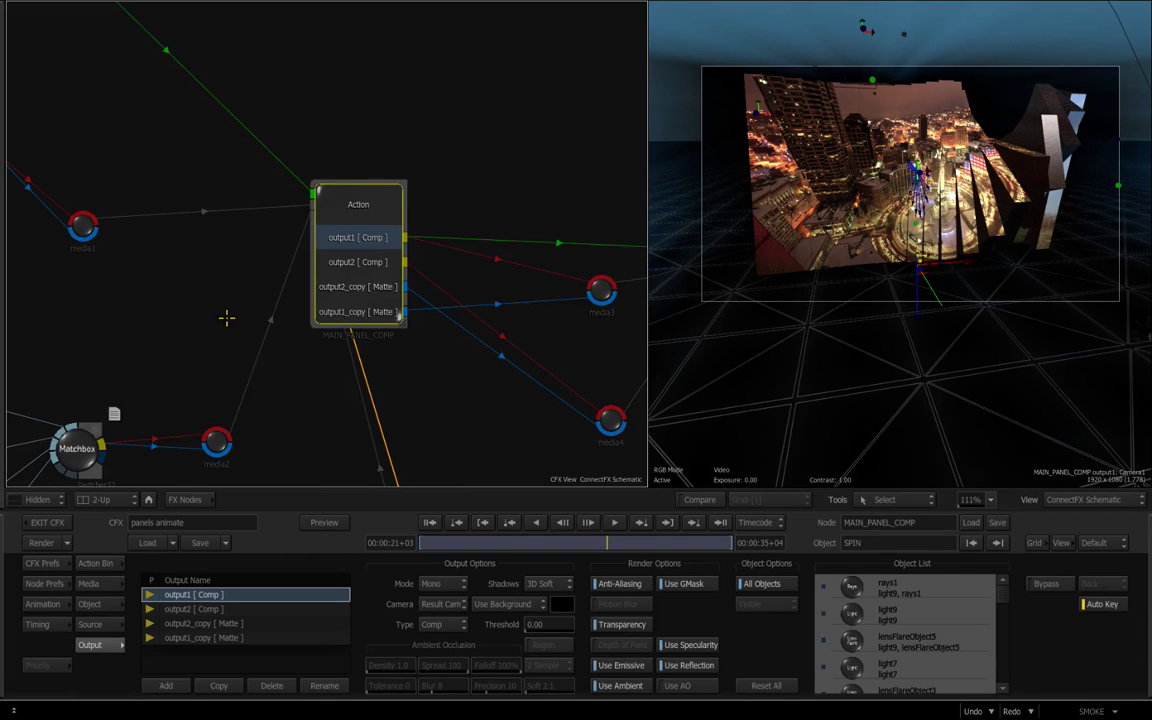
pyautogui.moveTo(234, 300); pyautogui.dragTo(77, 313)
pyautogui.moveTo(115, 262); pyautogui.dragTo(384, 320)
pyautogui.moveTo(319, 241); pyautogui.dragTo(454, 247)
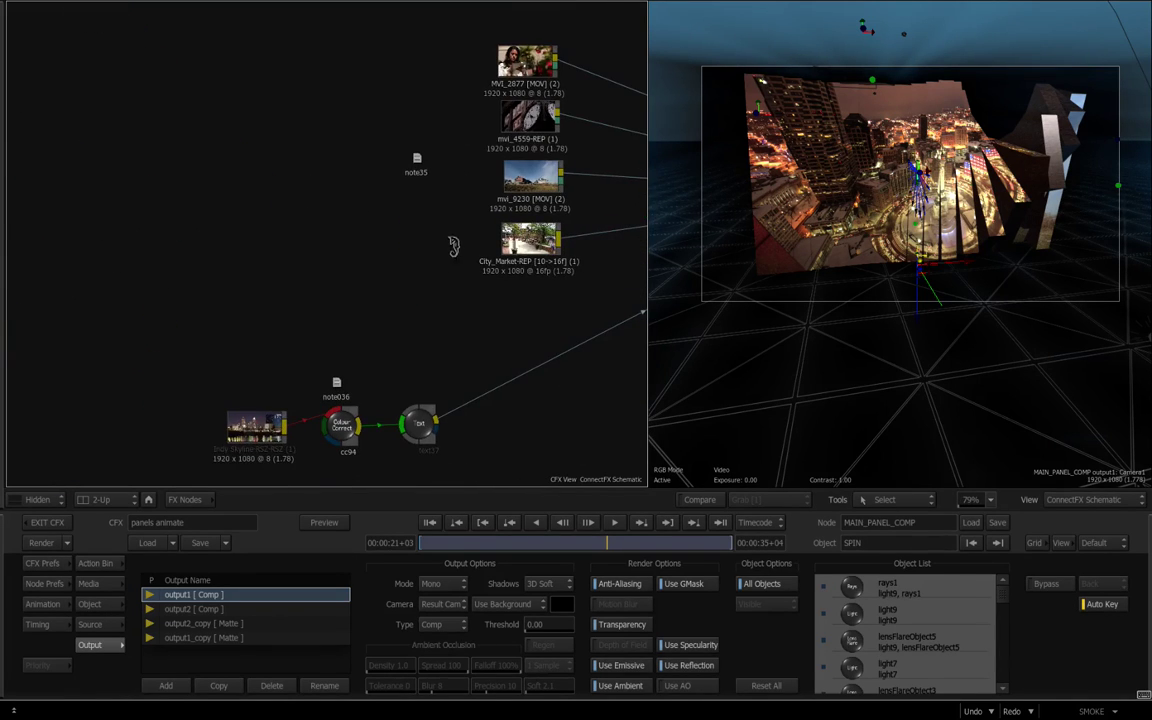
pyautogui.moveTo(275, 386); pyautogui.dragTo(238, 418)
pyautogui.moveTo(262, 293); pyautogui.dragTo(526, 187)
# Reveal the CFX source clips in the media library beside the schematic, and exit ConnectFX to the timeline
pyautogui.moveTo(2, 298)
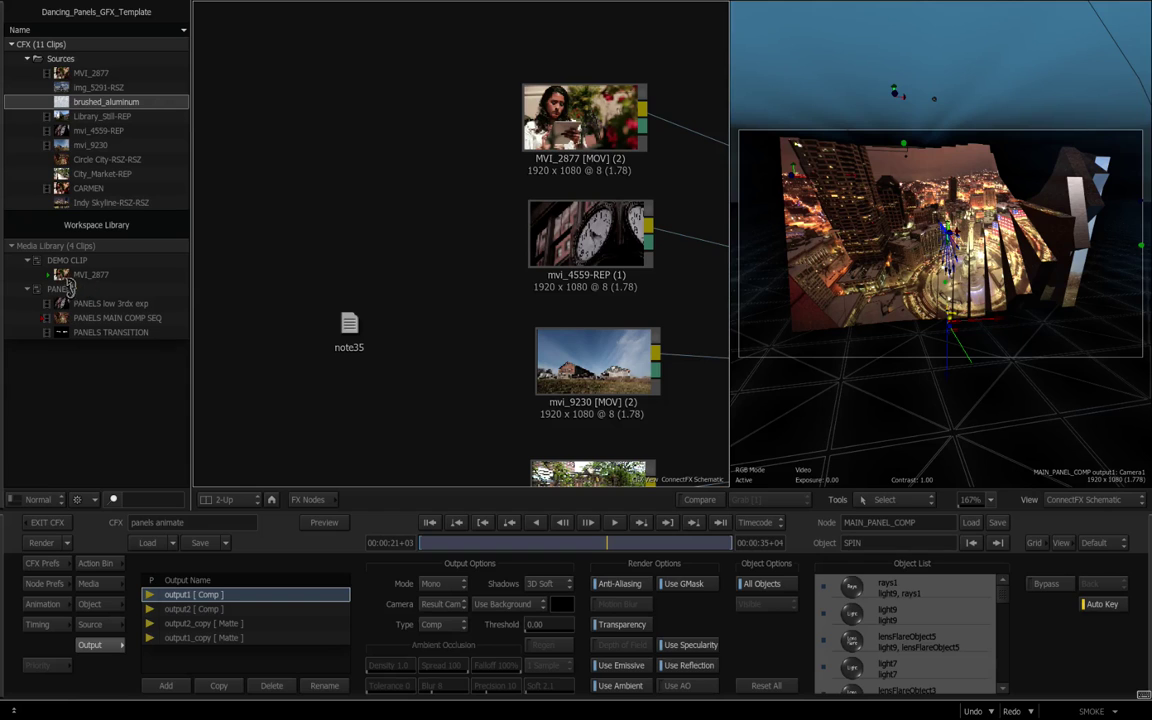
pyautogui.moveTo(110, 202); pyautogui.dragTo(570, 122)
pyautogui.moveTo(373, 132); pyautogui.dragTo(616, 115)
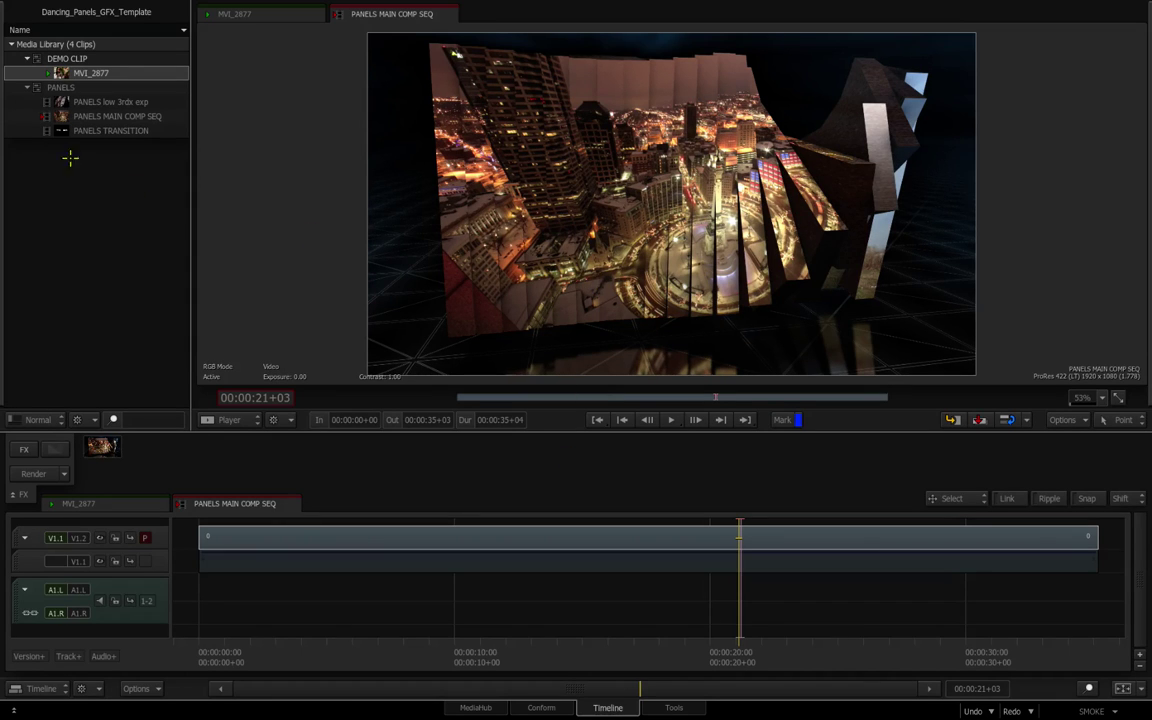
# Load the PANELS TRANSITION and PANELS low 3rdx exp sequences in the player to preview each one
pyautogui.doubleClick(60, 130)
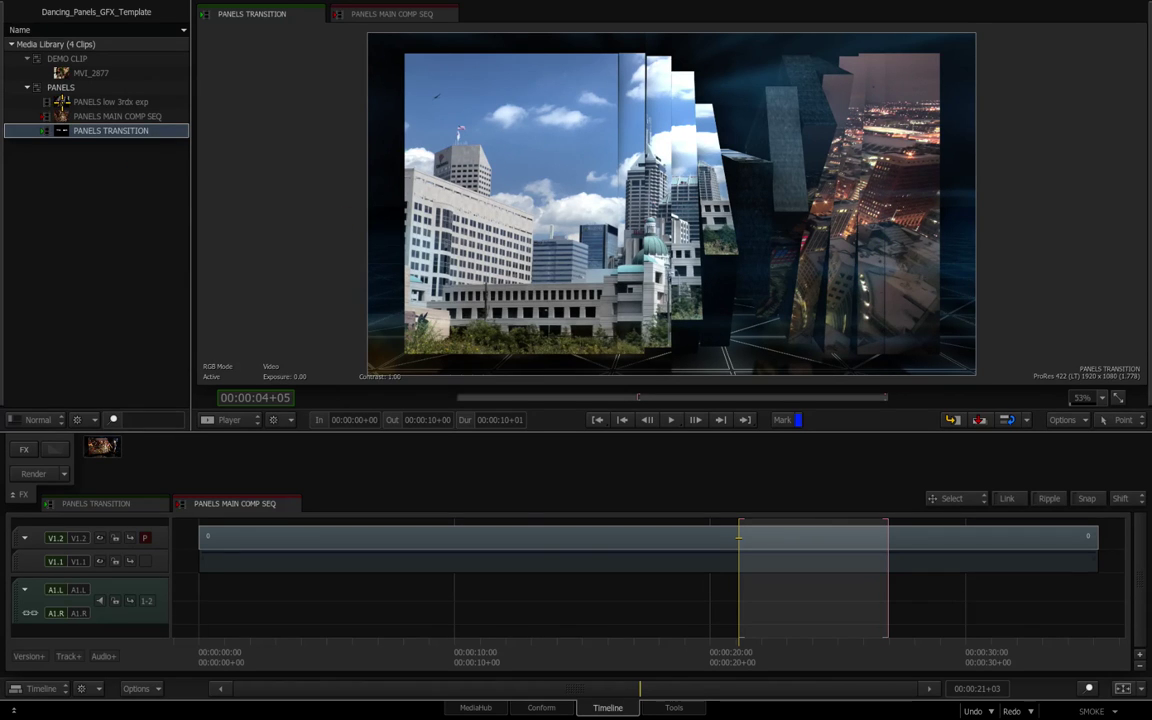
pyautogui.doubleClick(62, 102)
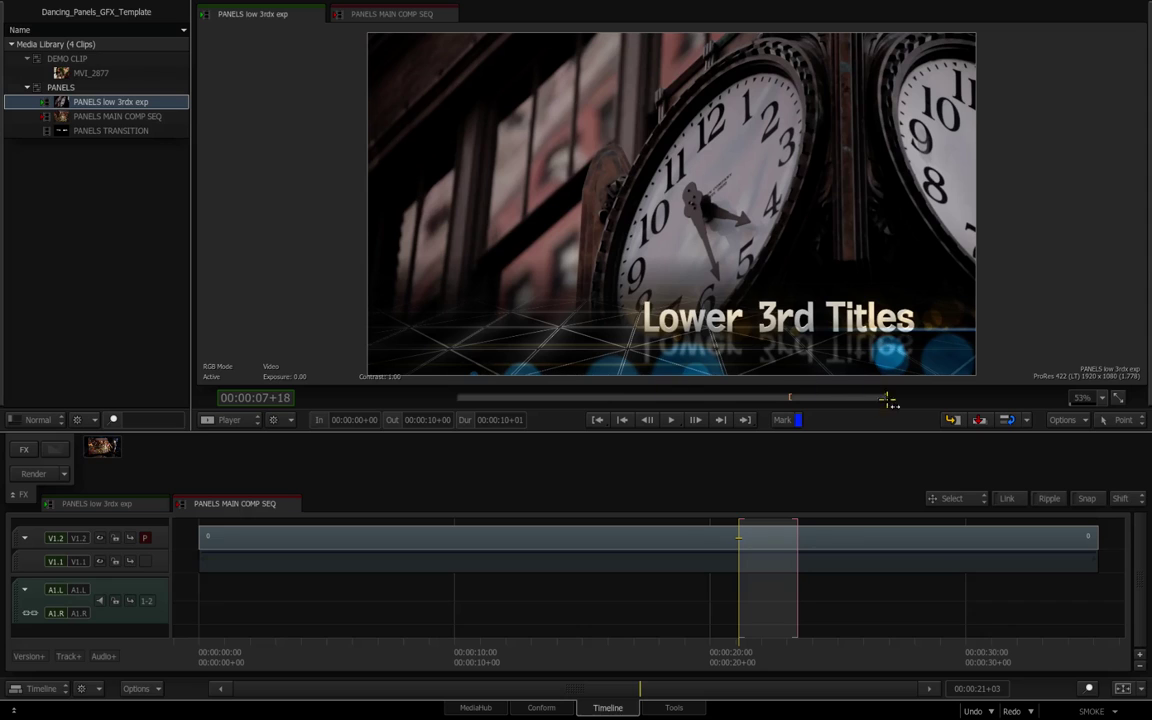